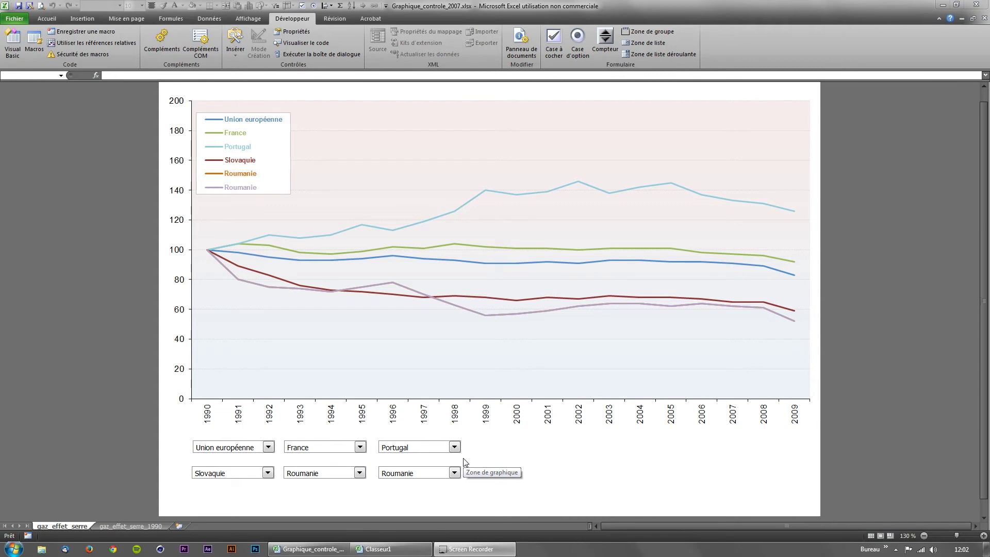
Collapse the ribbon so the emissions line chart and its six country dropdowns have more room.
drag(466, 462, 434, 330)
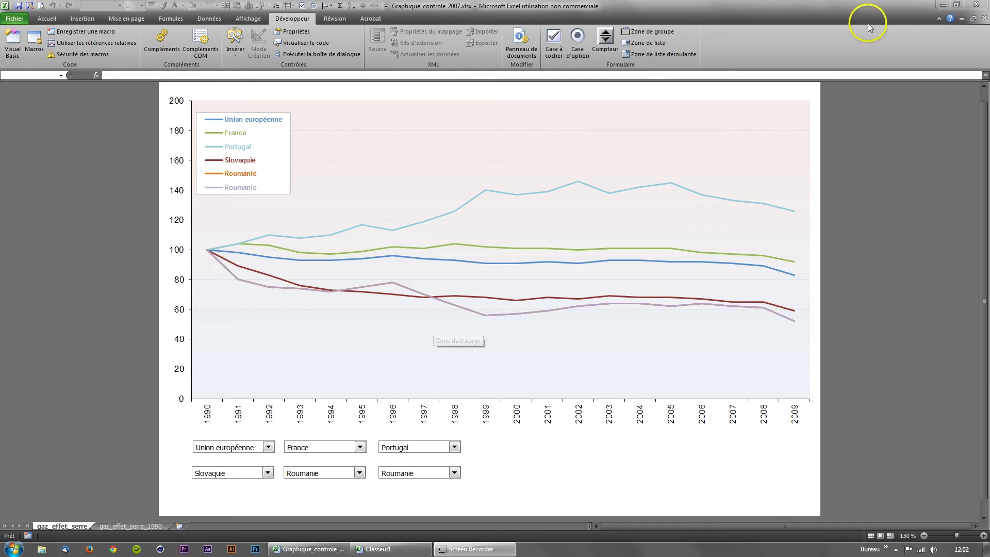
click(937, 19)
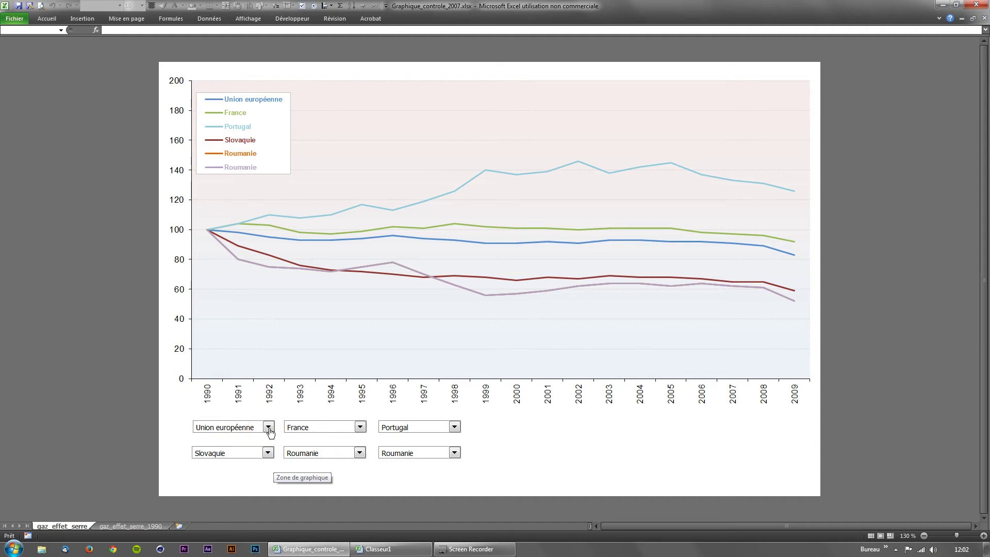
Set the first series selector and the France selector to Aucun.
click(269, 427)
click(269, 462)
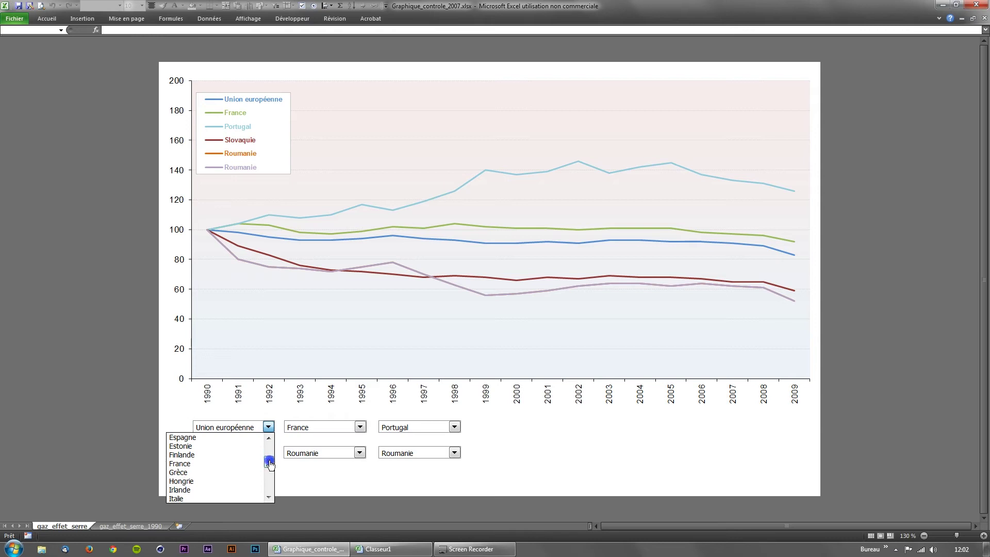
click(233, 464)
click(268, 427)
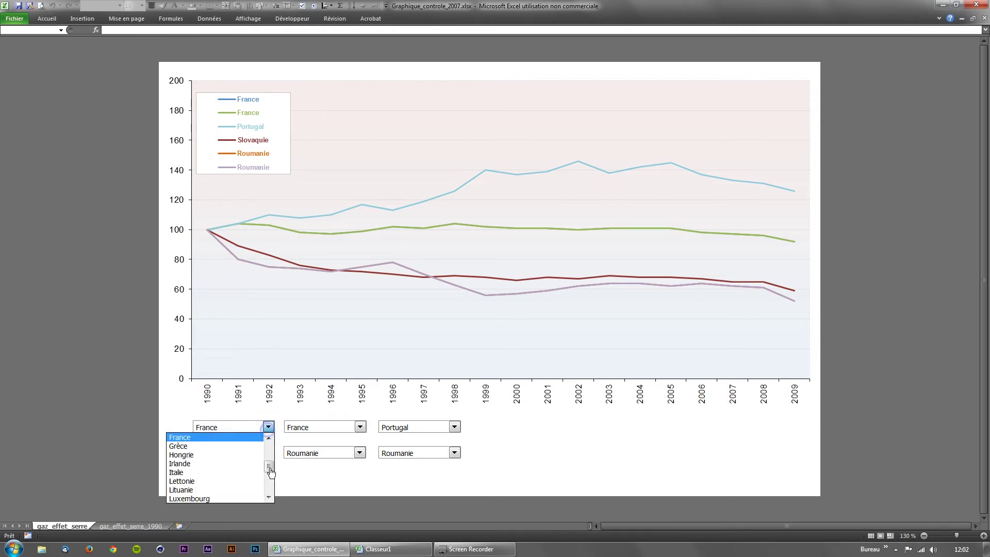
drag(270, 472, 270, 496)
click(247, 498)
click(330, 428)
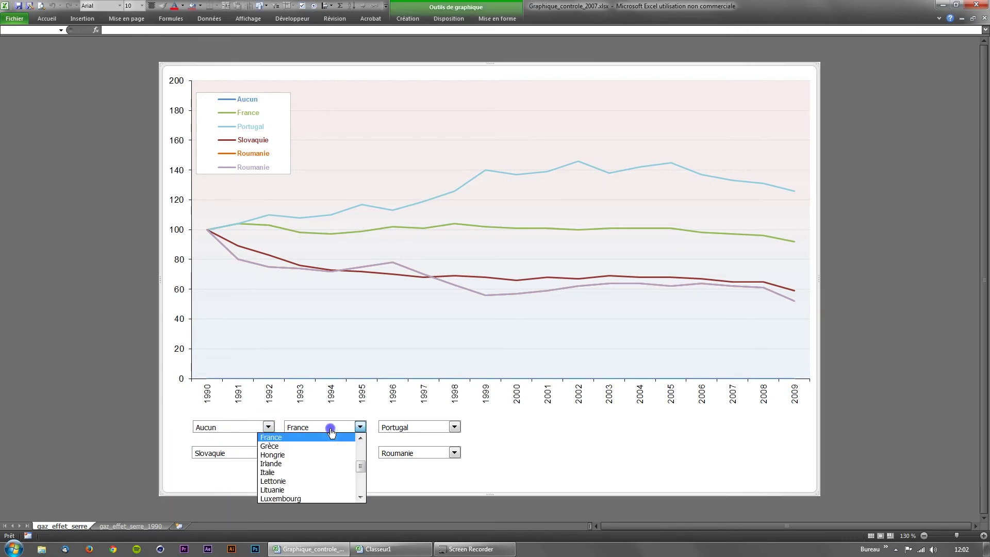
drag(356, 476, 355, 497)
click(330, 499)
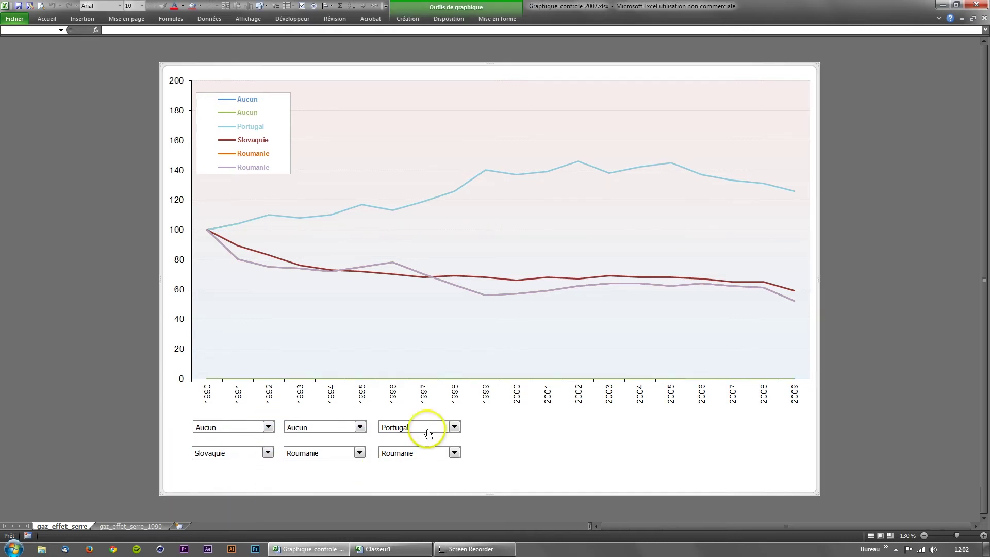
Set the Portugal, Slovaquie and first Roumanie selectors to Aucun, then view the gaz_effet_serre_1990 sheet.
click(428, 429)
click(410, 497)
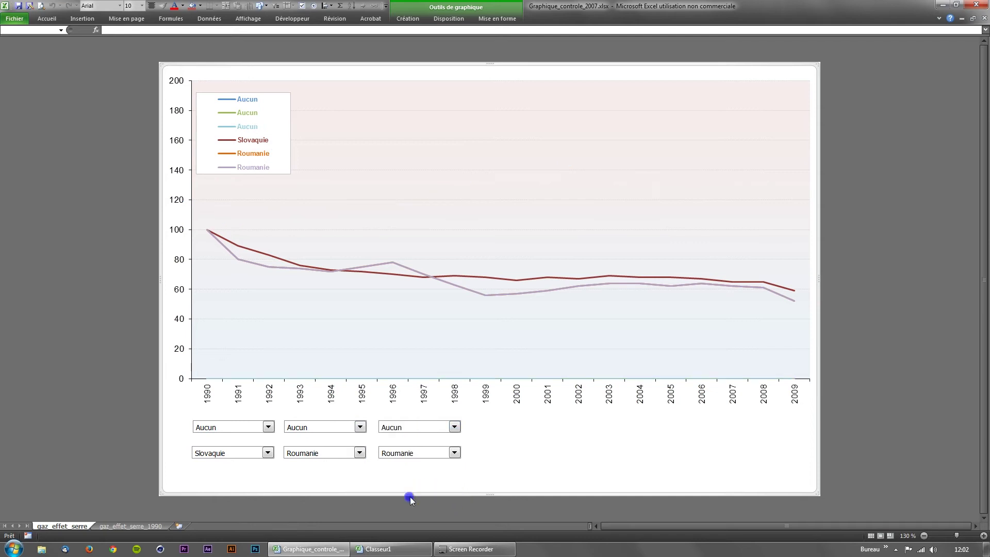
click(267, 452)
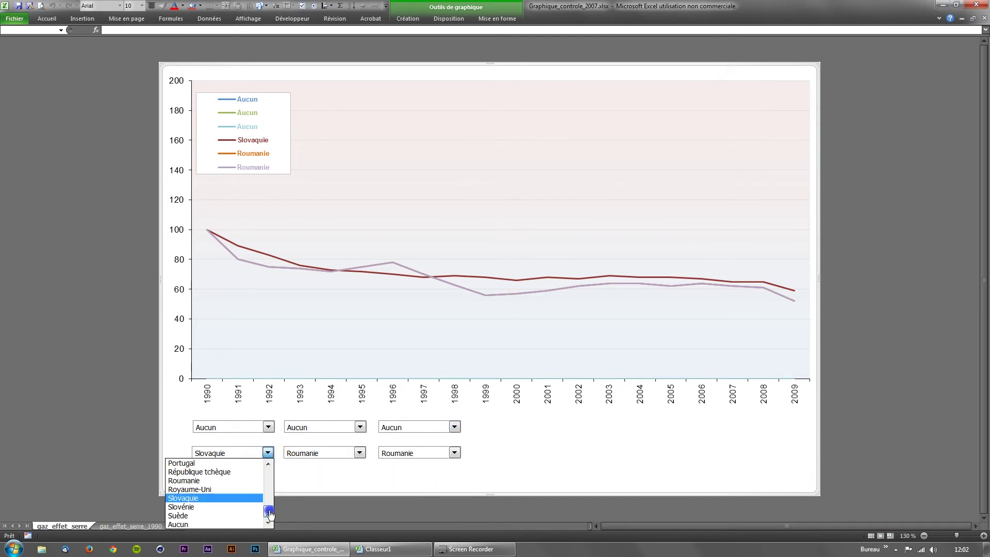
click(245, 525)
click(333, 454)
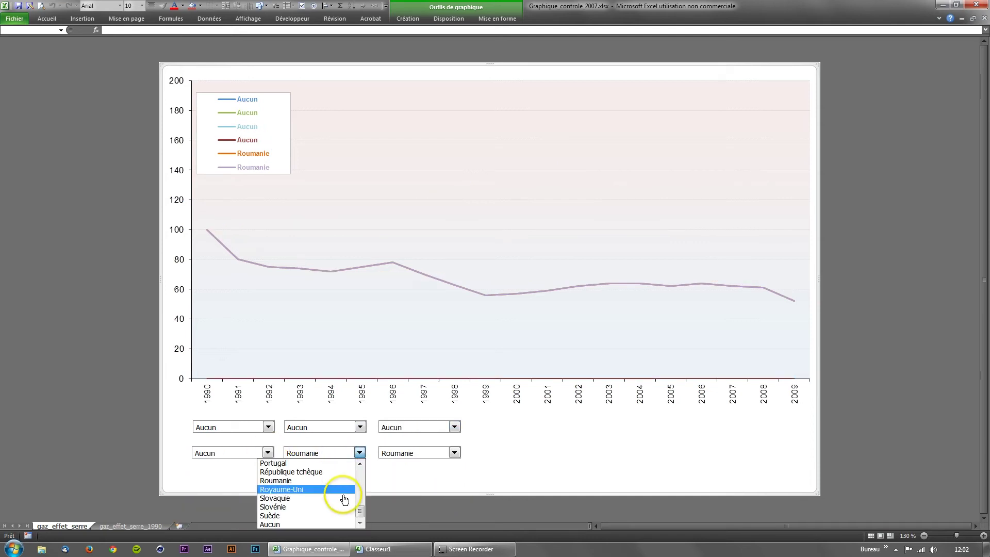
click(343, 525)
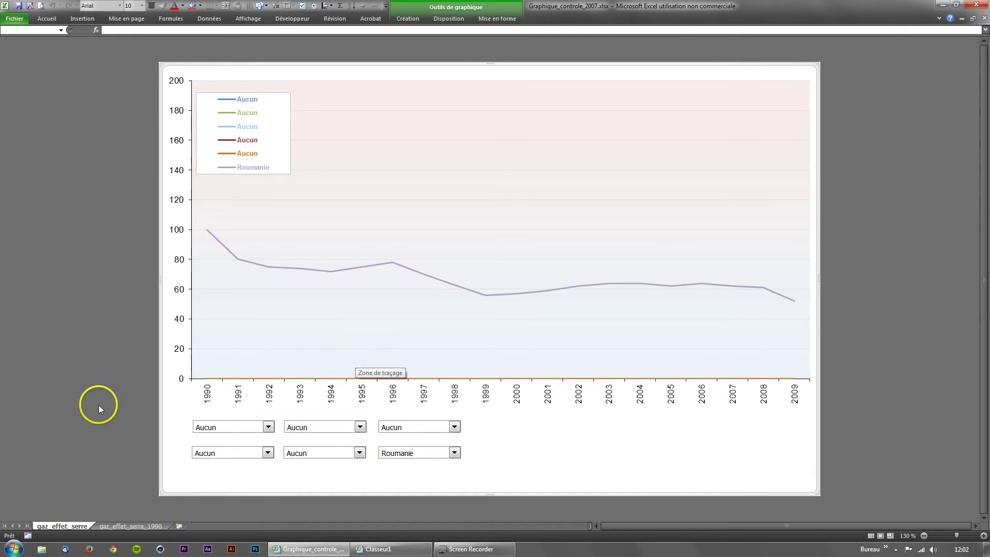
click(118, 527)
Compare the gaz_effet_serre chart sheet with the gaz_effet_serre_1990 data sheet, ending on the data sheet.
scroll(140, 475, up, 9)
scroll(146, 464, up, 4)
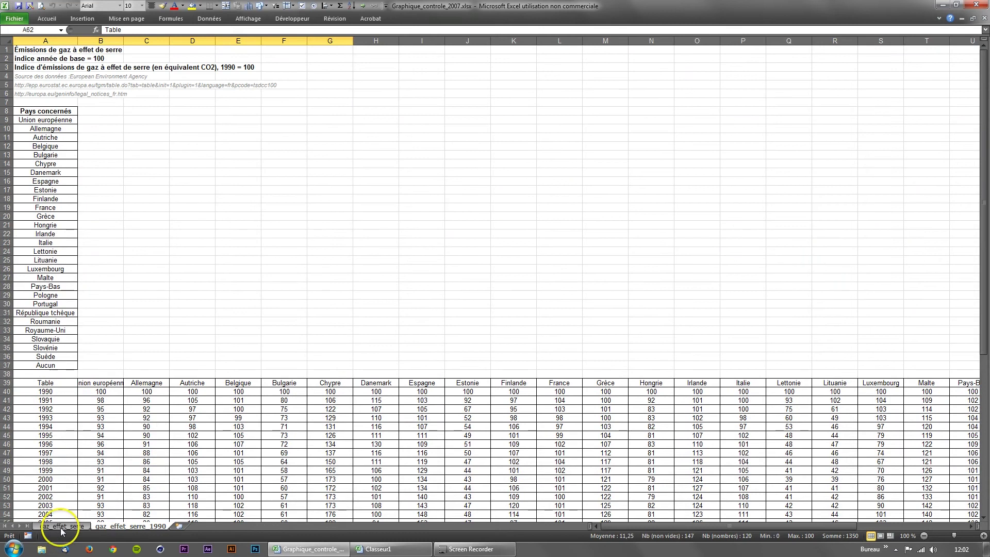
click(60, 528)
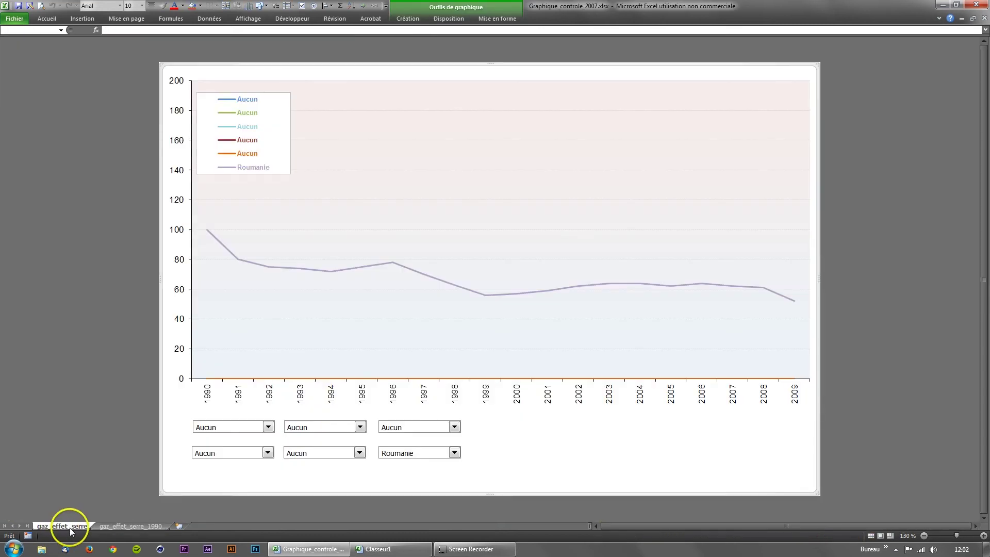
click(126, 527)
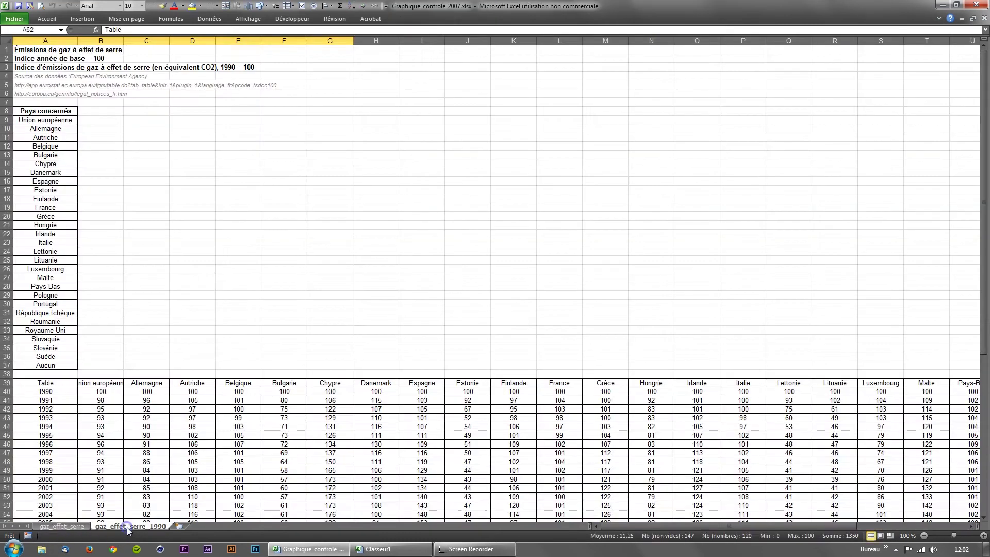
click(78, 527)
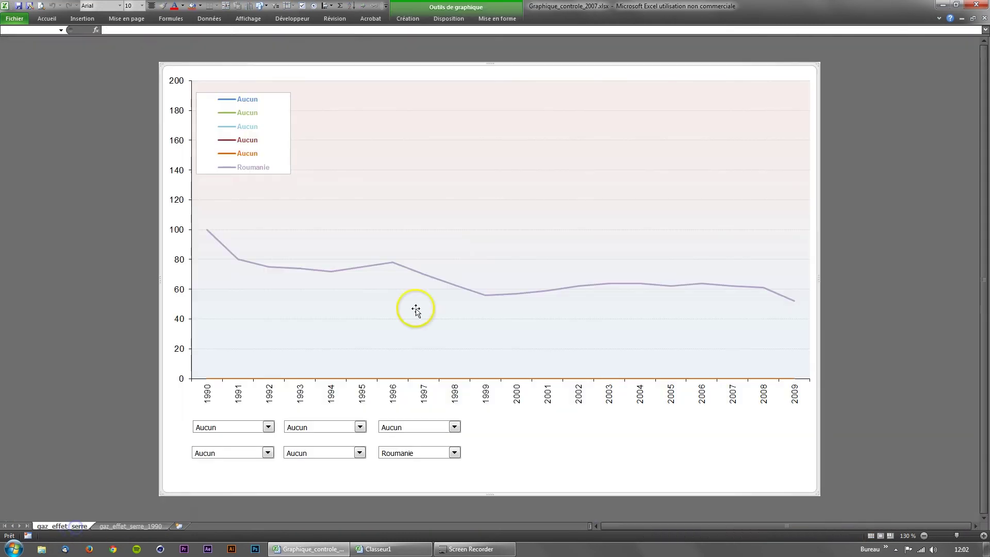
click(119, 525)
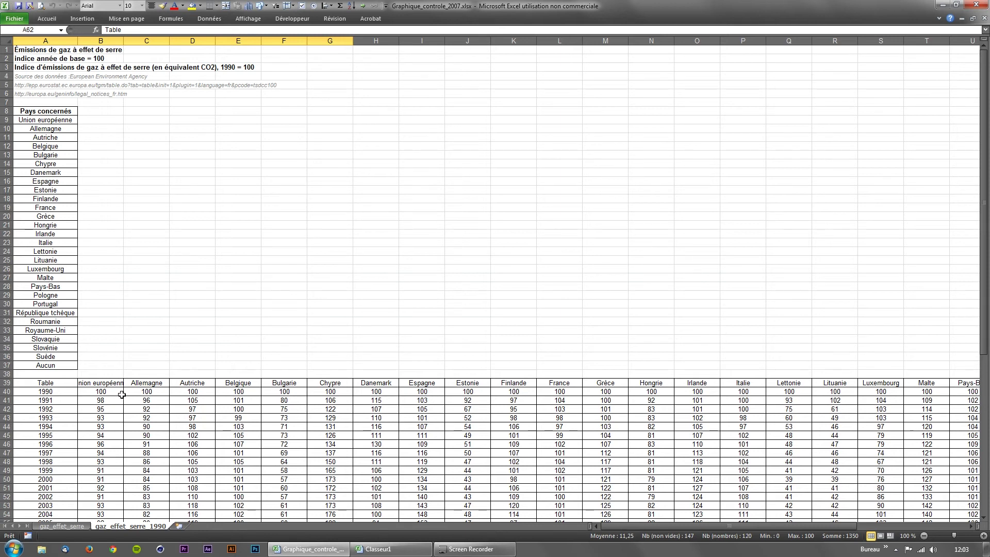
Copy the yearly country index table in rows 39 to 59.
scroll(122, 394, down, 1)
scroll(122, 394, down, 1)
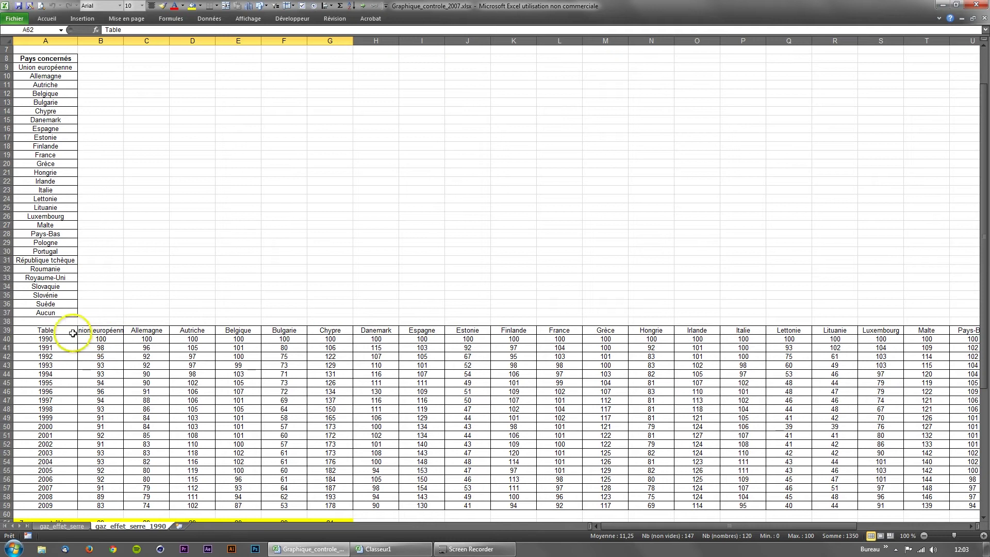
drag(85, 332, 987, 505)
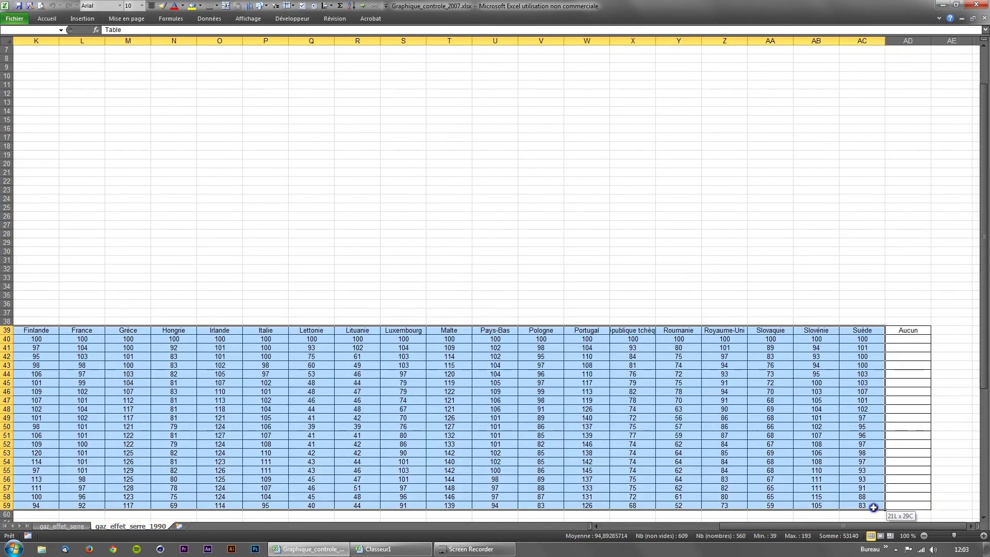
drag(987, 505, 868, 503)
key(ctrl+c)
Close Classeur1 with Ne pas enregistrer and go to the new-workbook page.
drag(790, 526, 630, 527)
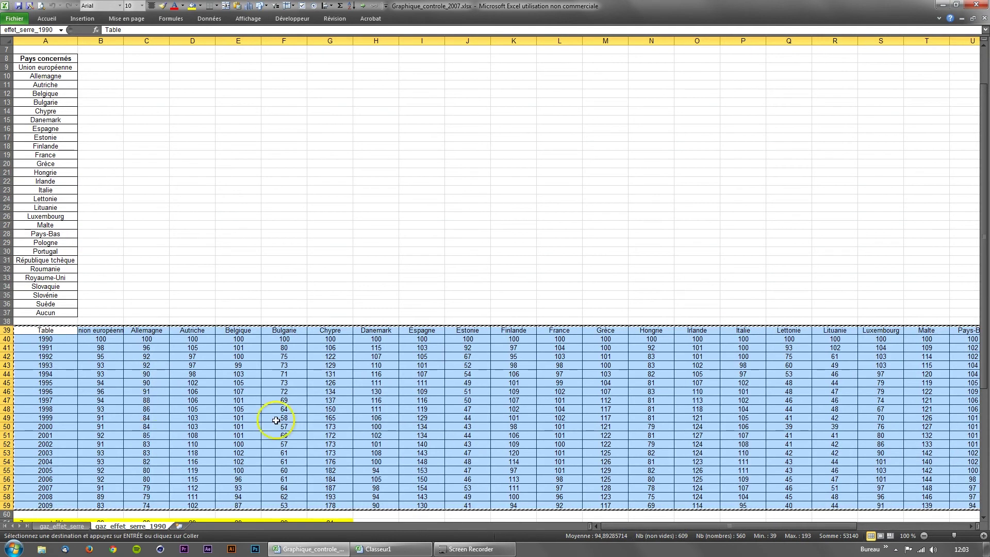
click(367, 552)
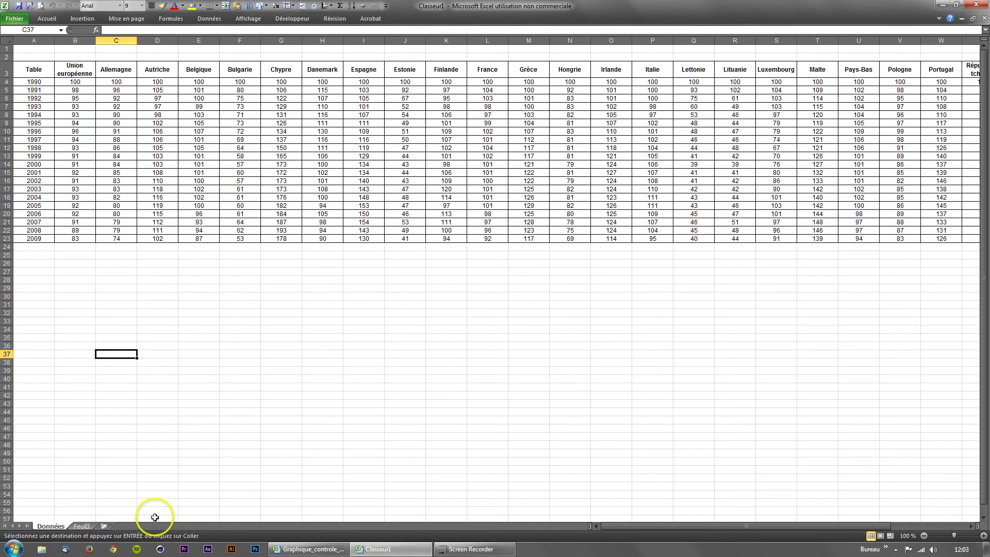
click(985, 18)
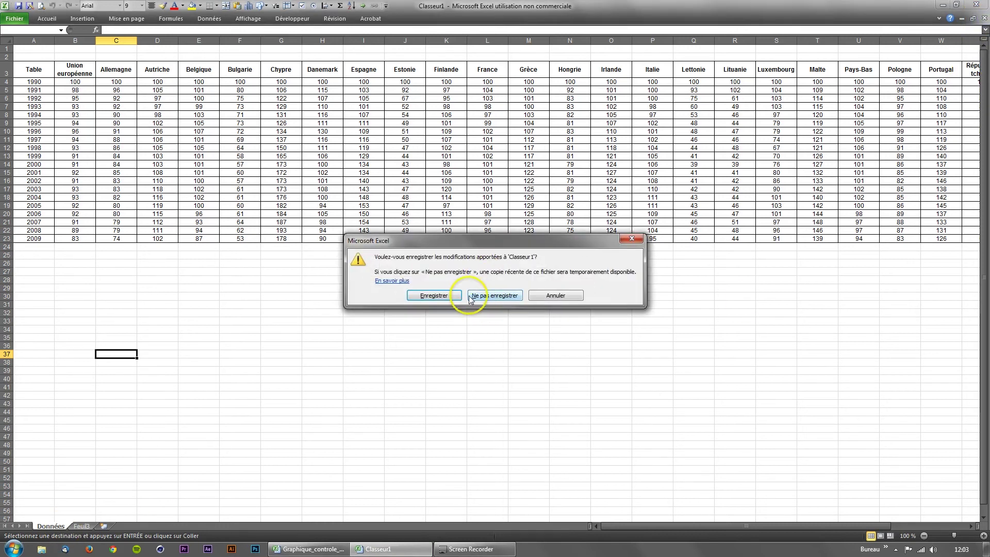
click(478, 297)
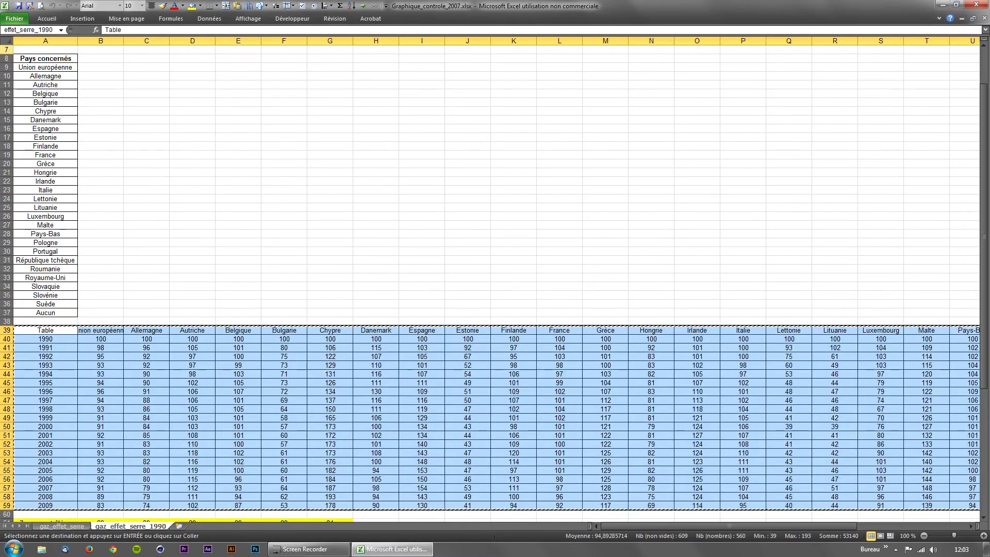
click(15, 17)
Create a blank workbook, restore the ribbon, and paste the index table at A1.
click(35, 157)
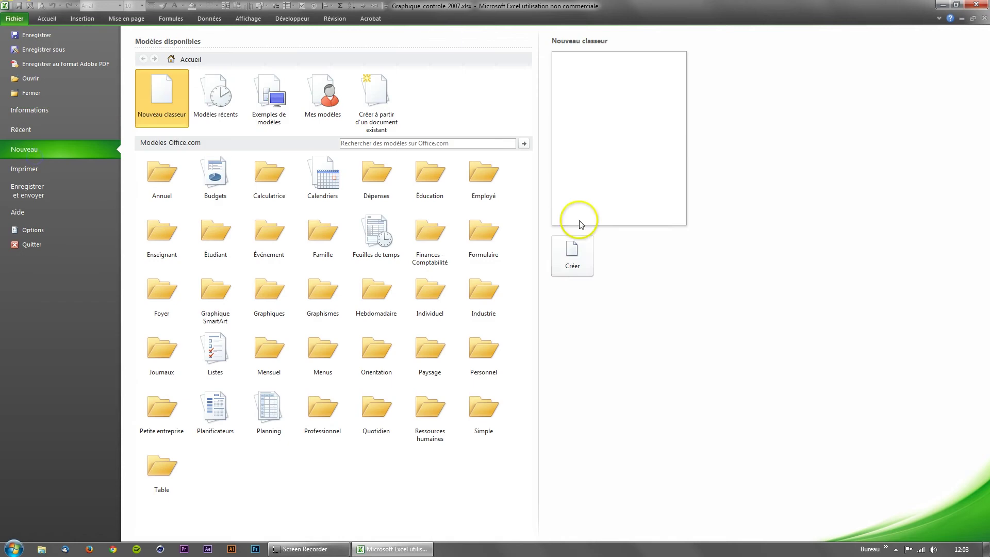
click(580, 259)
click(34, 56)
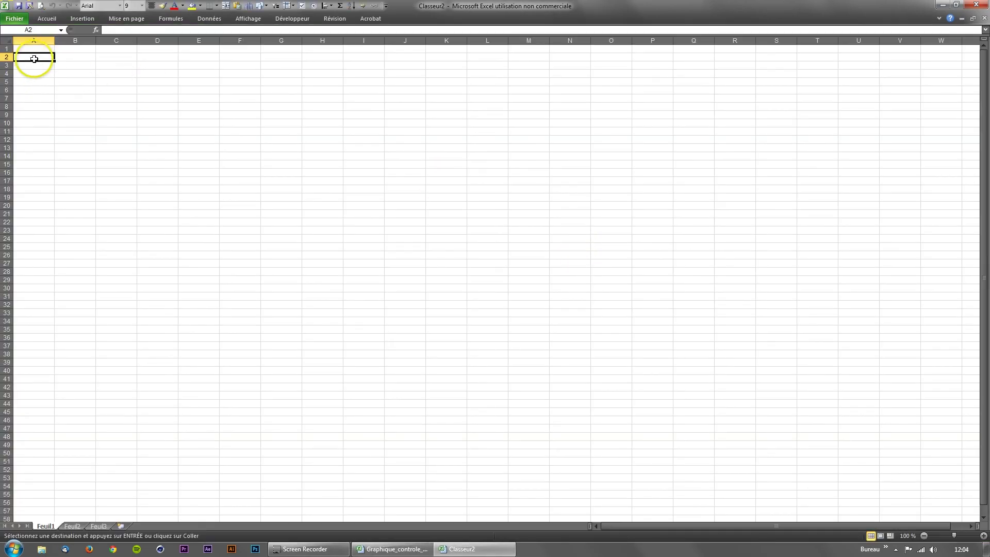
click(939, 18)
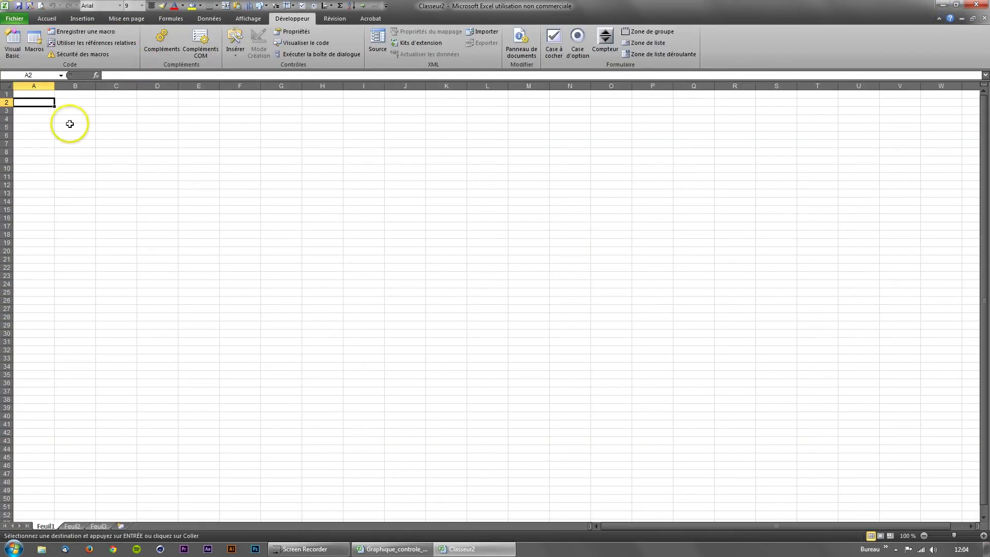
click(44, 94)
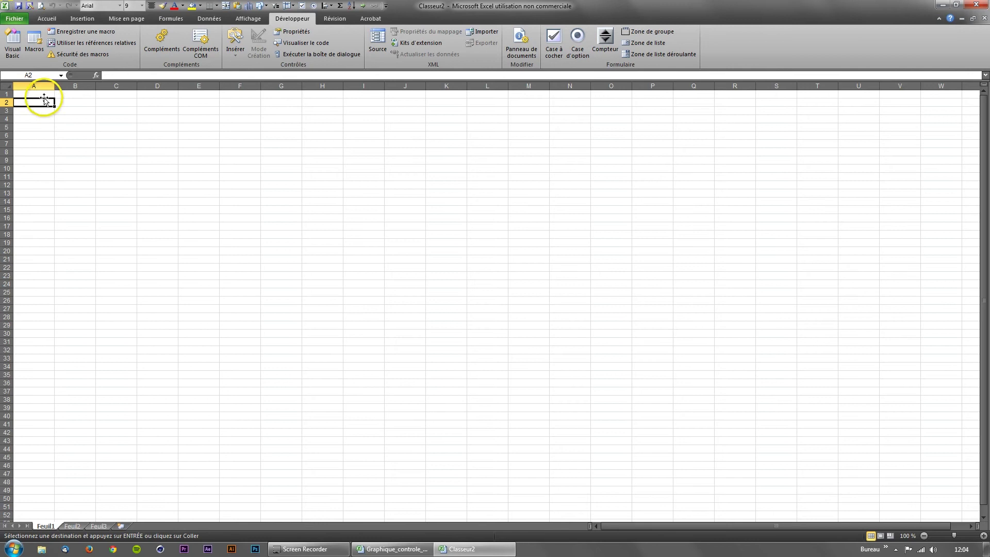
key(ctrl+v)
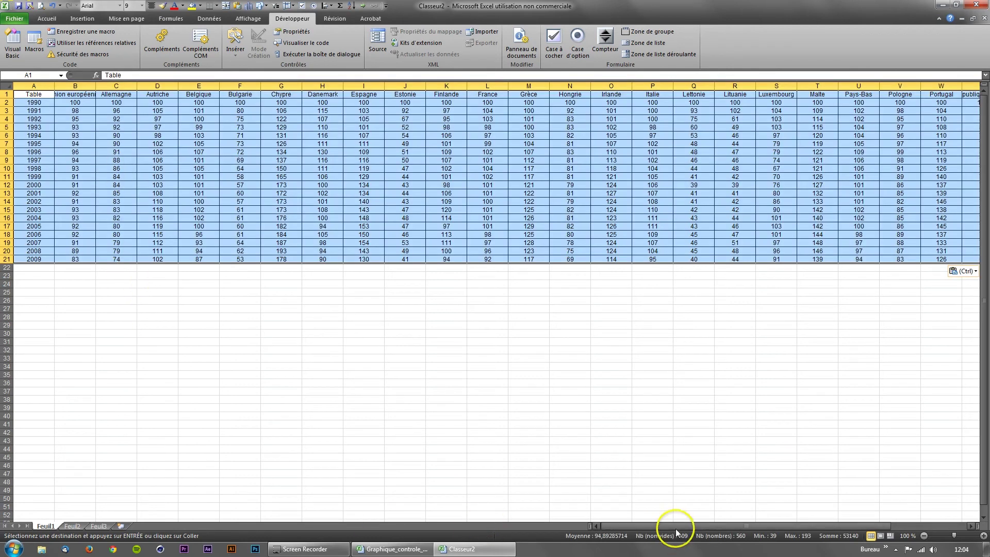
click(8, 94)
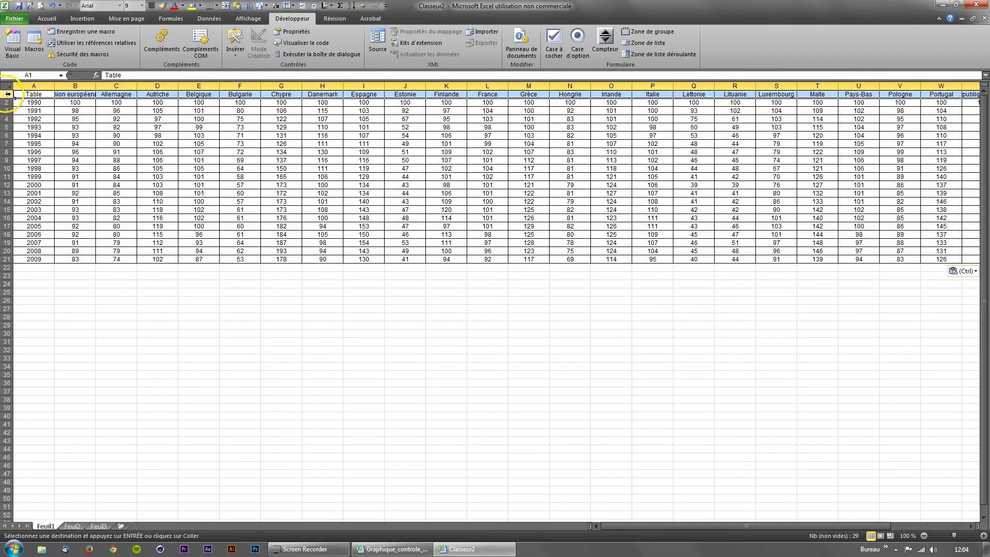
Enable 'Renvoyer à la ligne automatiquement' for row 1 in Format Cells > Alignment.
right_click(76, 95)
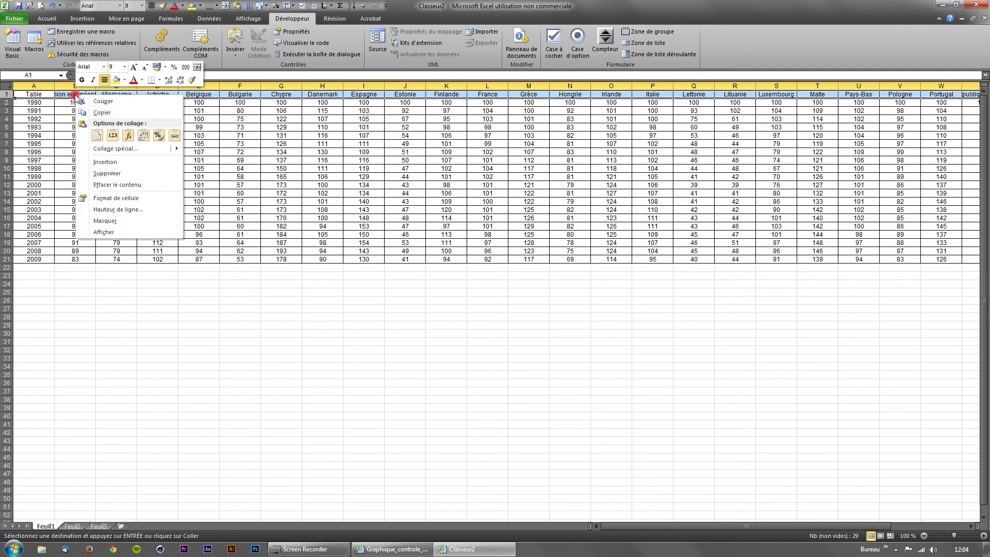
click(114, 197)
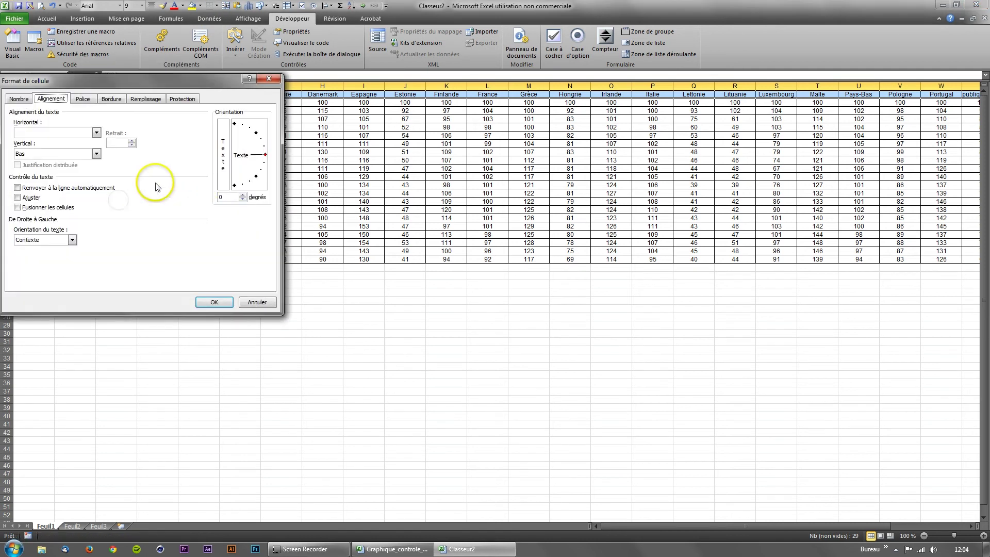
click(111, 99)
click(51, 98)
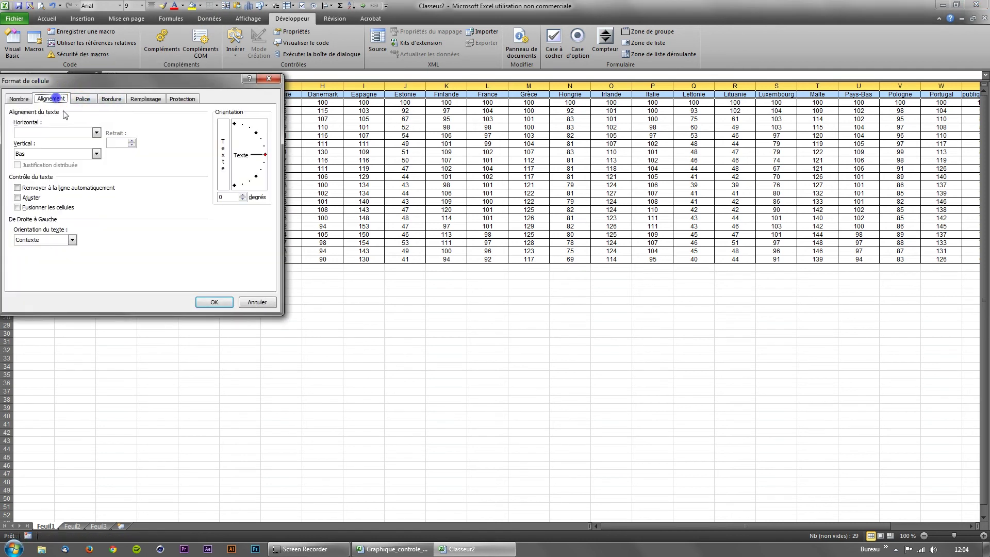
click(62, 188)
click(215, 302)
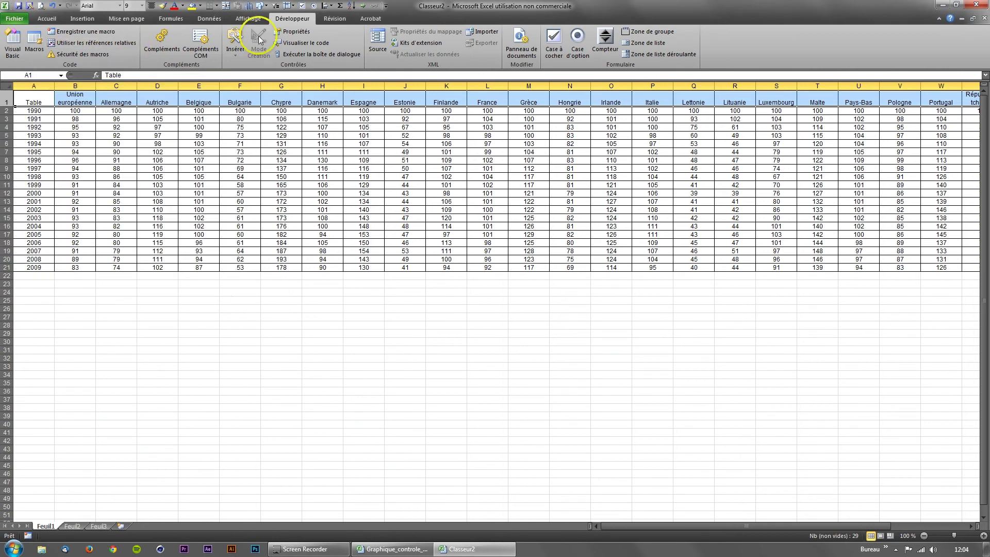
Centre the row 1 header texts vertically with middle alignment.
click(46, 19)
click(242, 36)
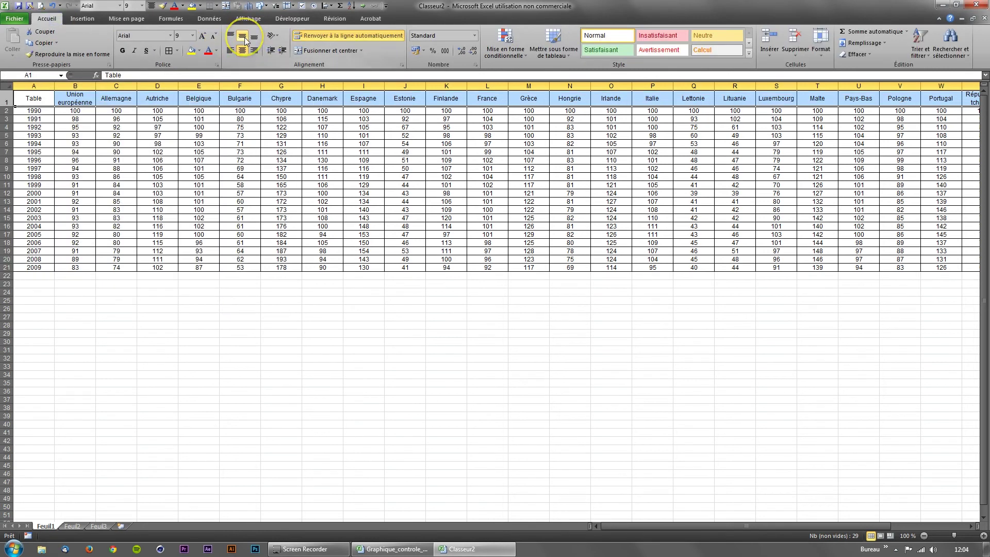
click(158, 144)
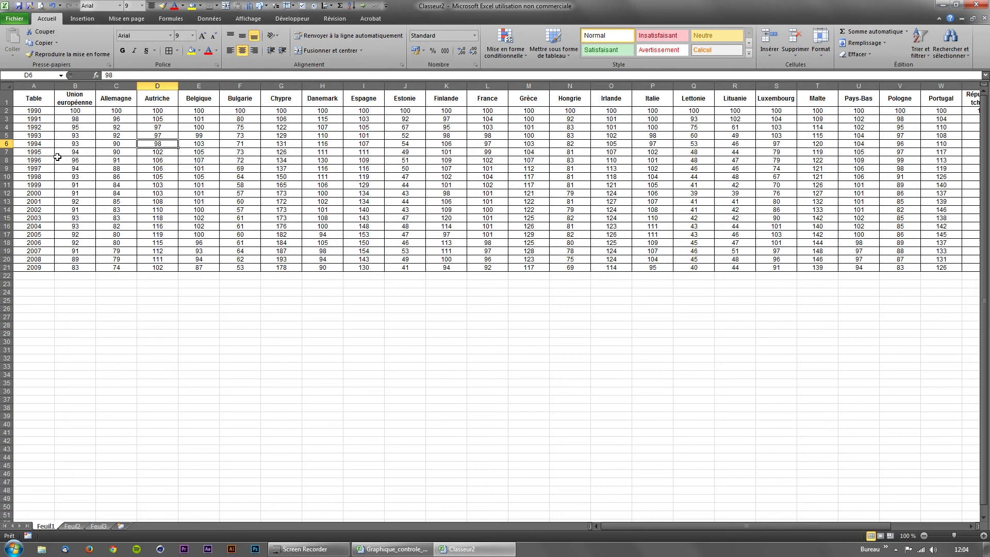
Copy the country headers B1:AC1, Union européenne through Suède, and select A24.
click(644, 526)
drag(644, 526, 888, 532)
drag(690, 532, 583, 537)
drag(81, 96, 905, 105)
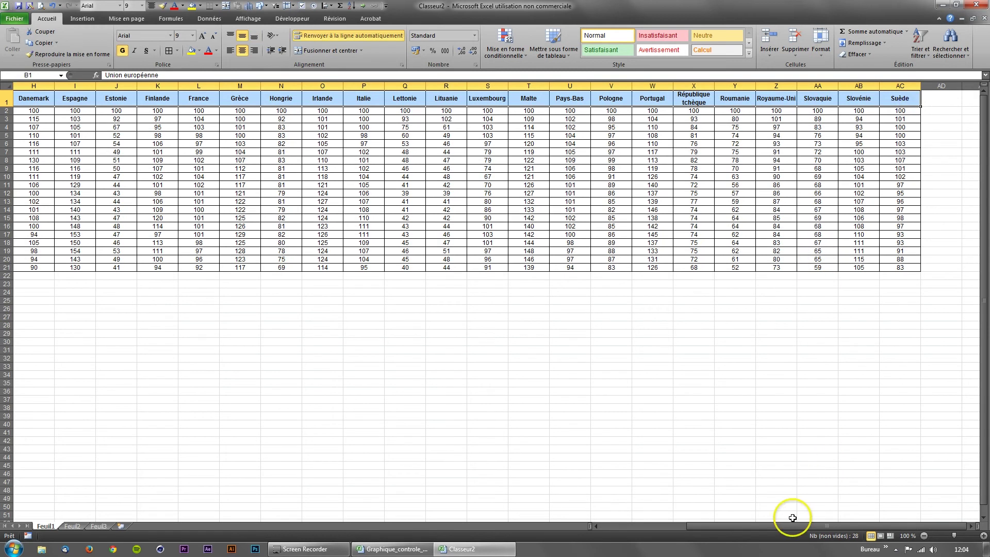
key(ctrl+c)
drag(782, 525, 647, 526)
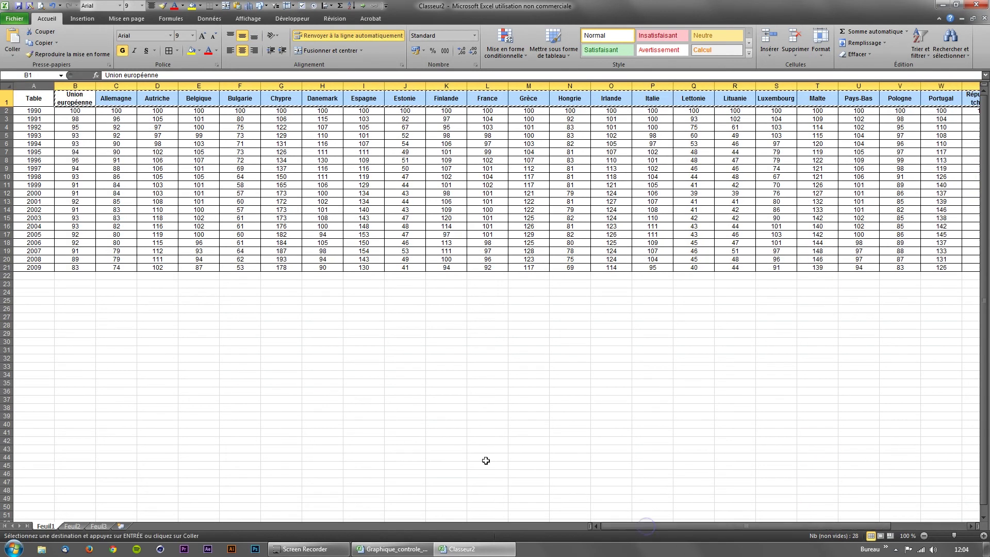
click(46, 292)
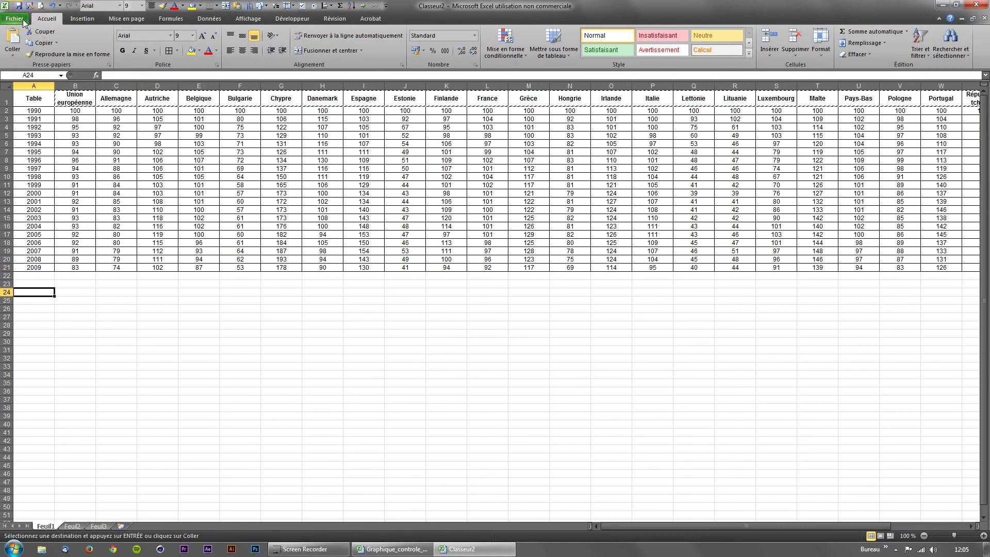
click(20, 23)
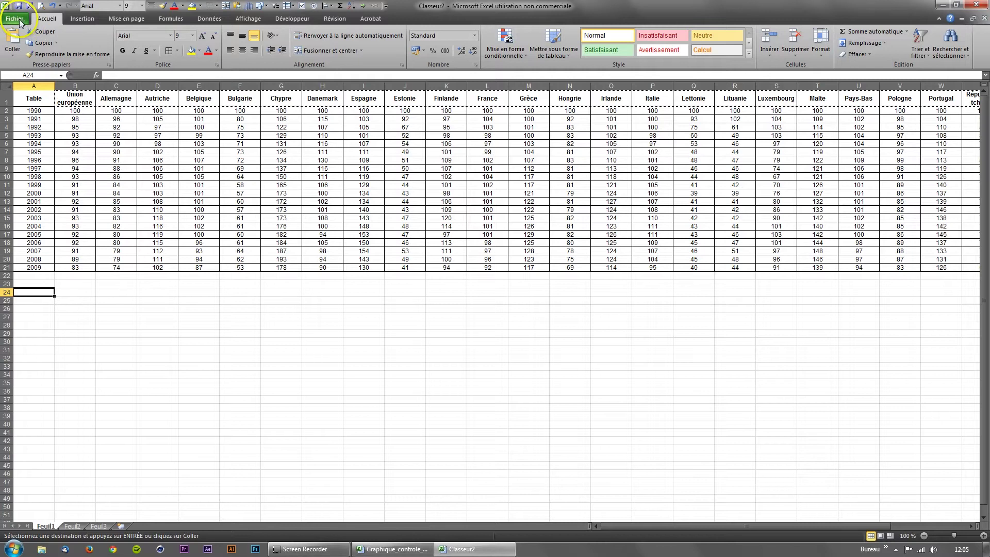
click(72, 23)
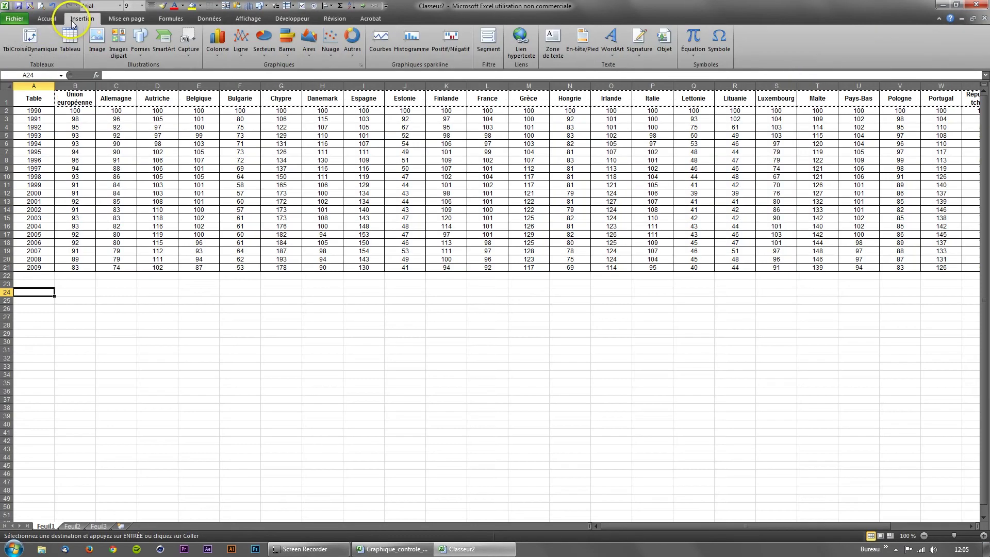
click(46, 18)
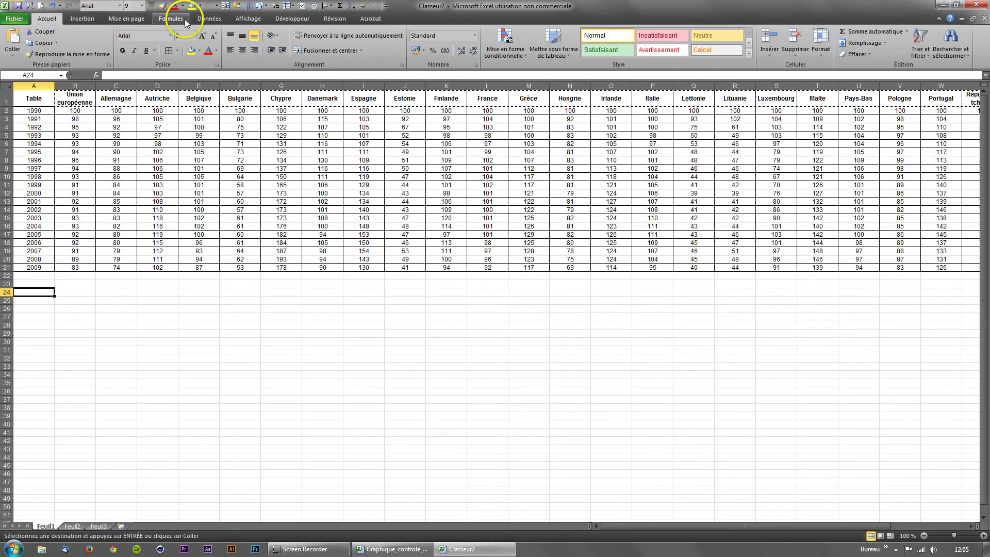
click(213, 20)
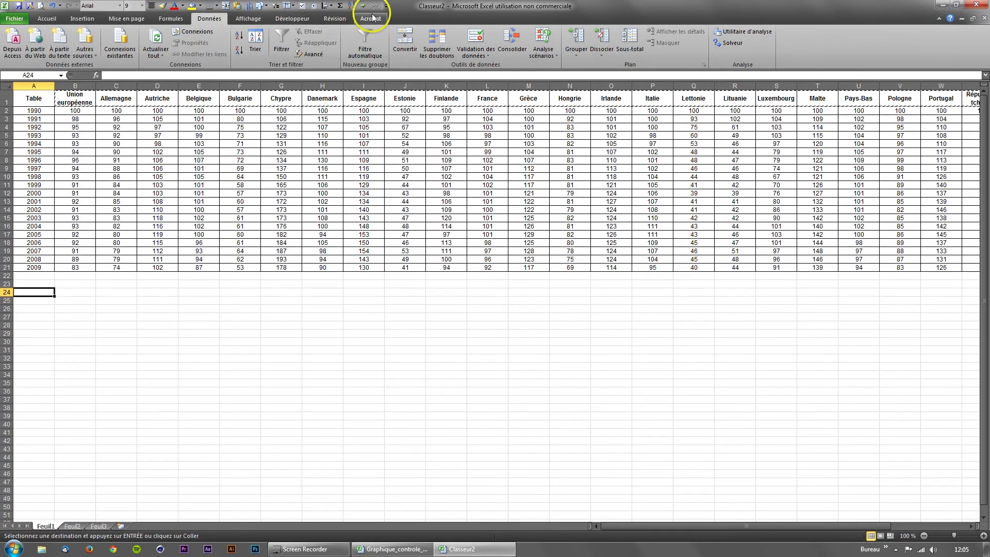
click(335, 18)
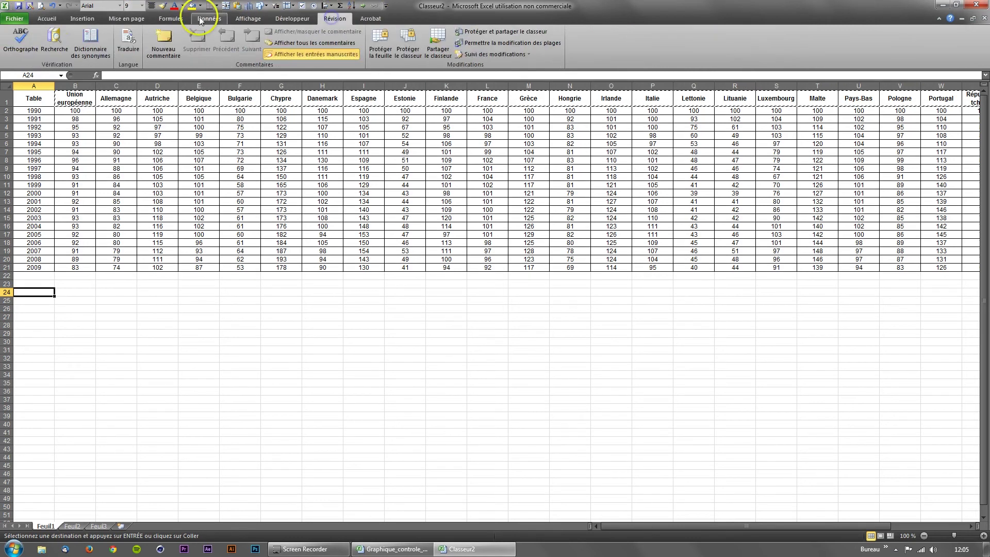
Paste the country names at A24 with Collage spécial set to Valeurs and Transposé.
click(58, 18)
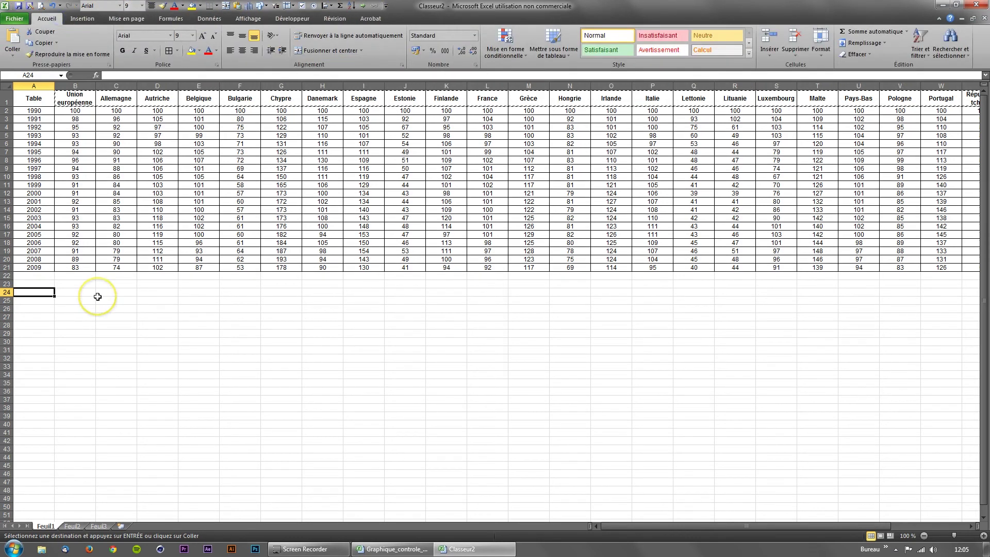
click(56, 44)
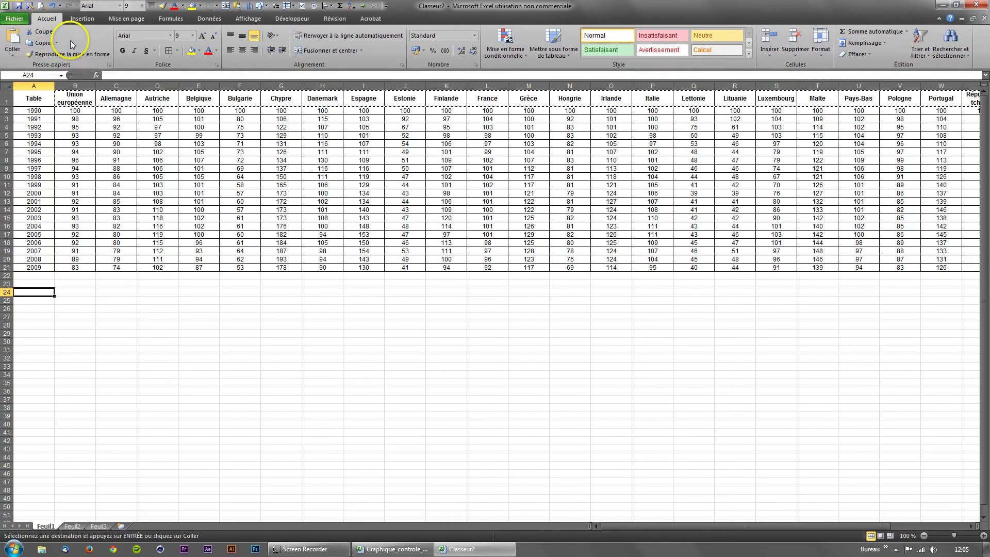
click(55, 67)
click(11, 57)
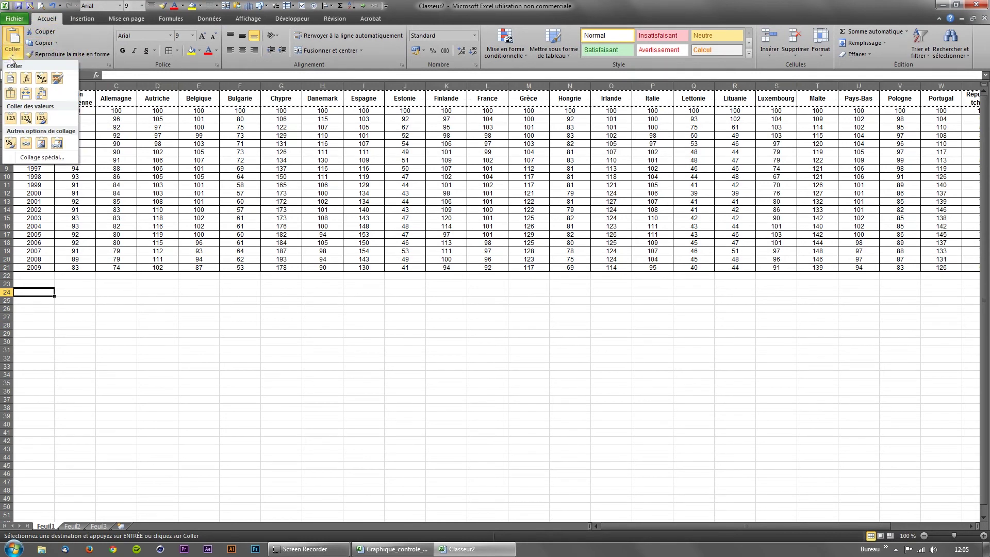
click(11, 59)
click(41, 157)
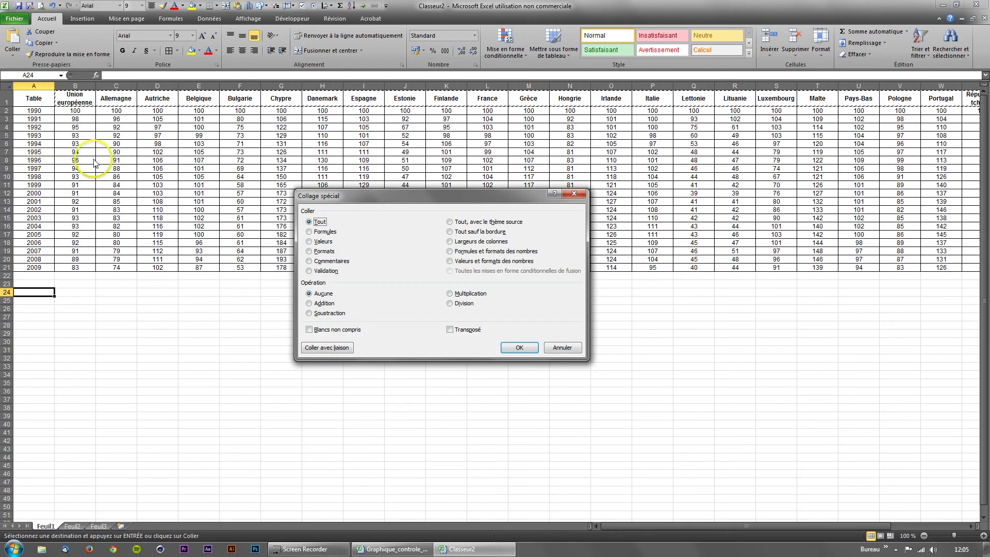
click(323, 242)
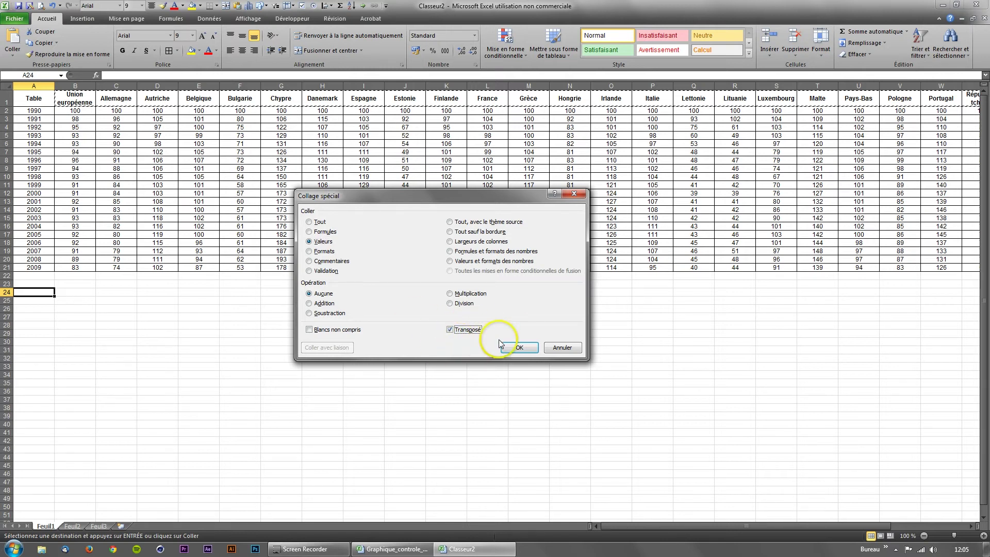
click(519, 347)
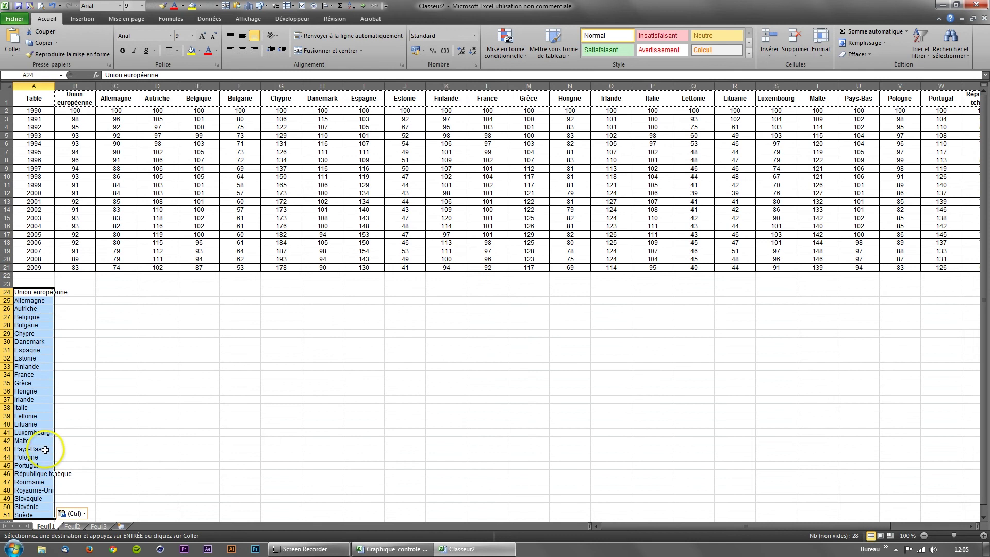
Widen column A and enter the heading 'Liste de choix' in A23.
scroll(44, 451, down, 4)
scroll(45, 449, up, 4)
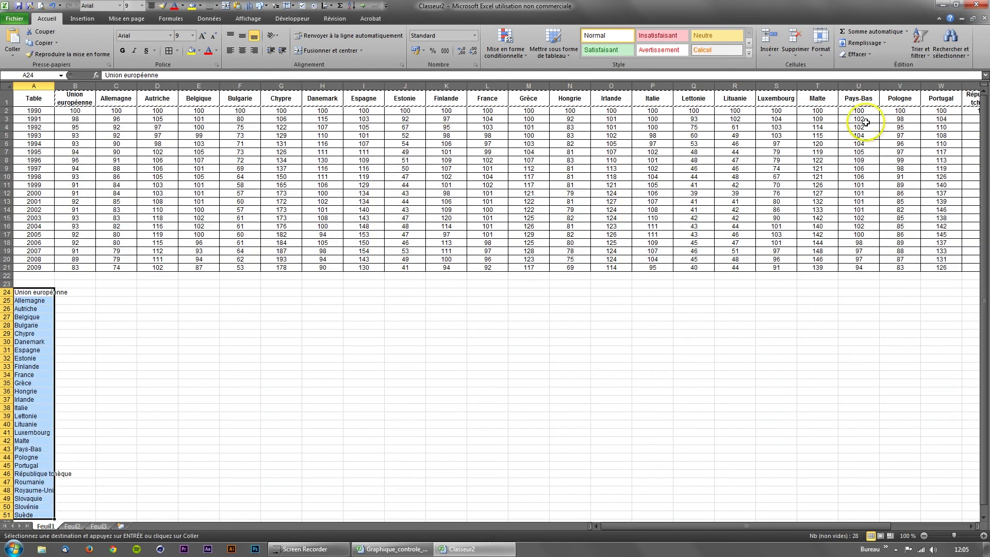
scroll(117, 329, down, 2)
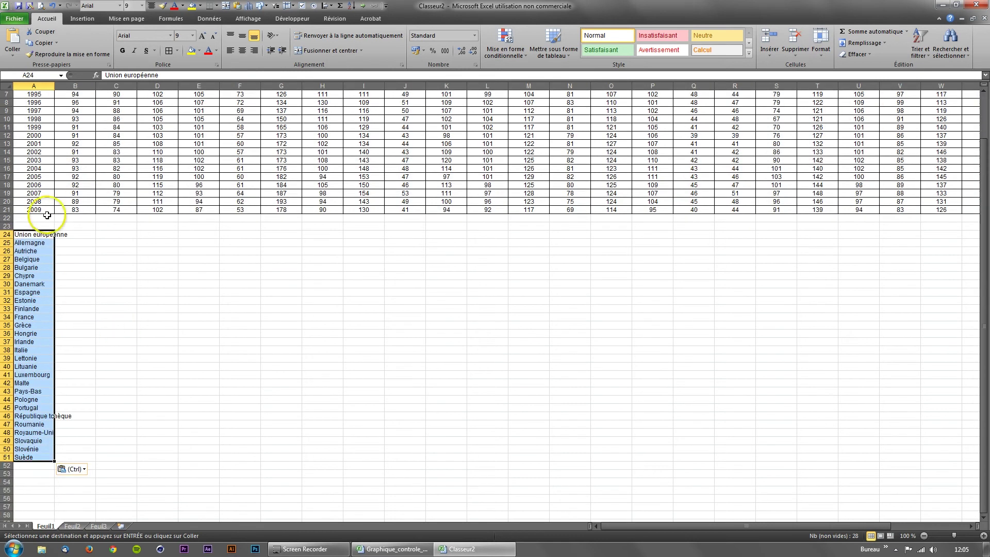
drag(55, 84, 76, 84)
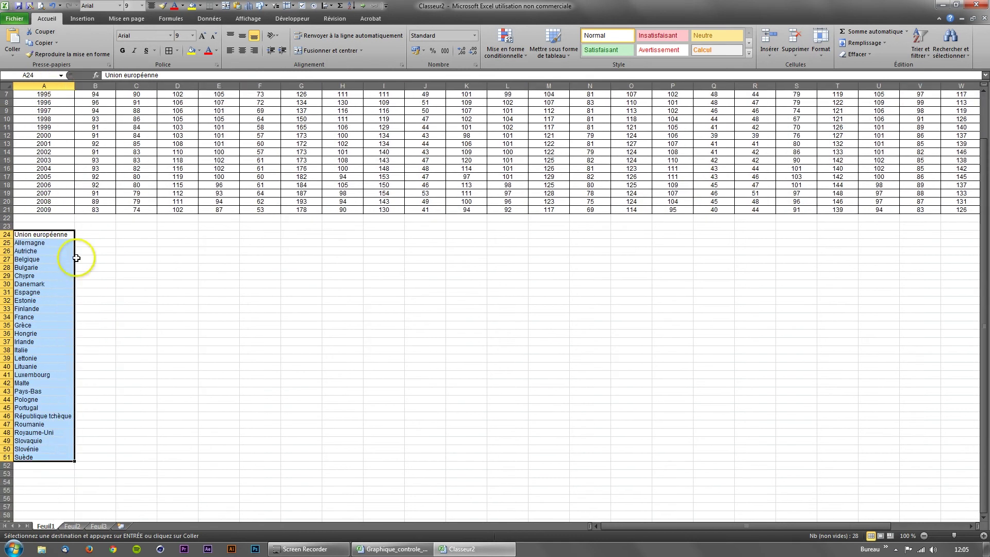
scroll(77, 254, up, 2)
click(103, 295)
scroll(103, 297, down, 2)
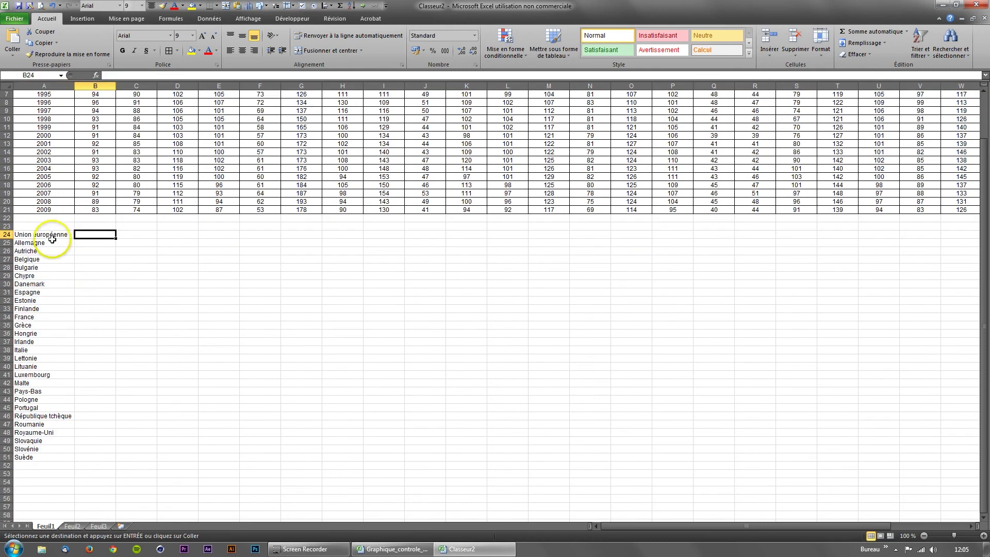
click(49, 228)
text(Liste)
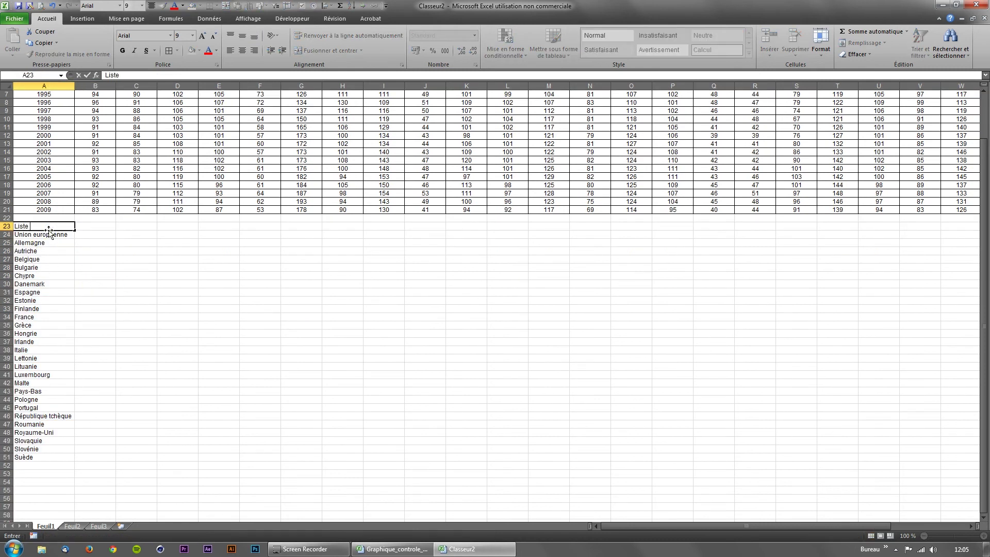
text(oix)
key(Return)
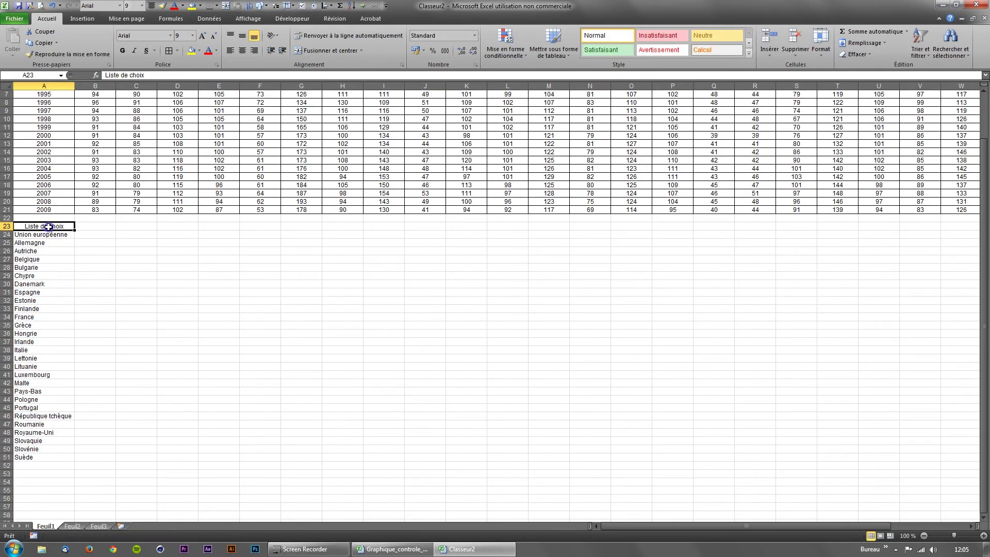
Apply All Borders to A23:A51 and make the A23 heading bold.
drag(49, 228, 47, 459)
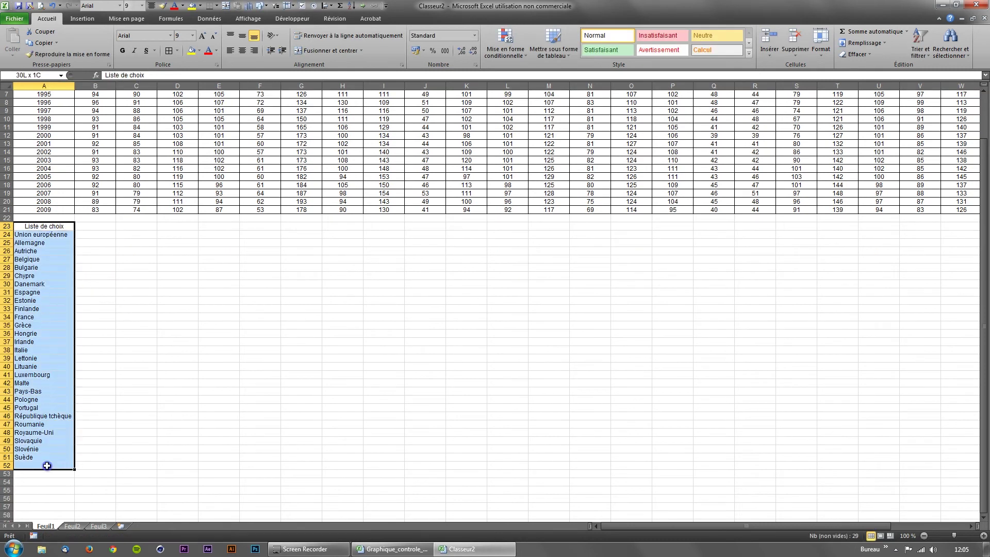
click(169, 50)
click(47, 226)
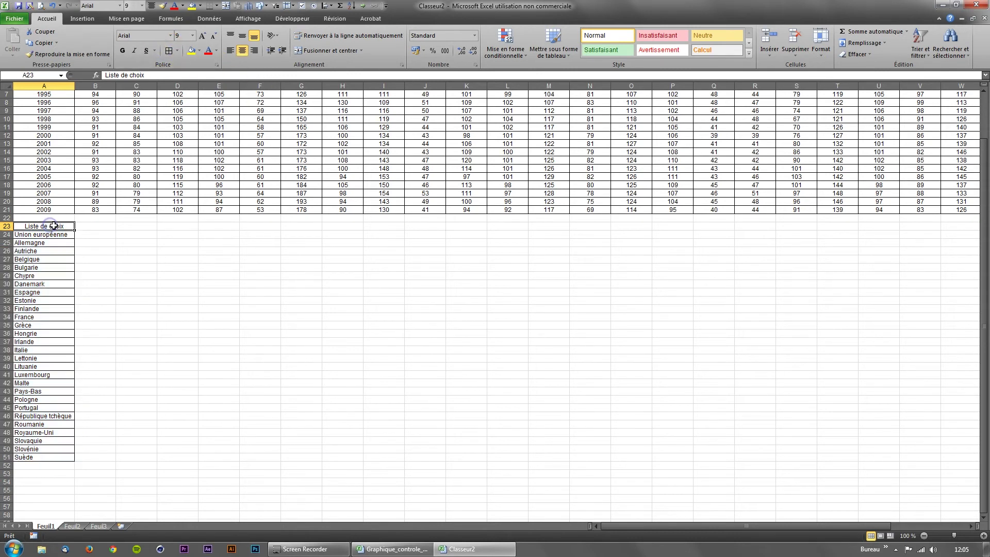
key(ctrl+f)
click(553, 234)
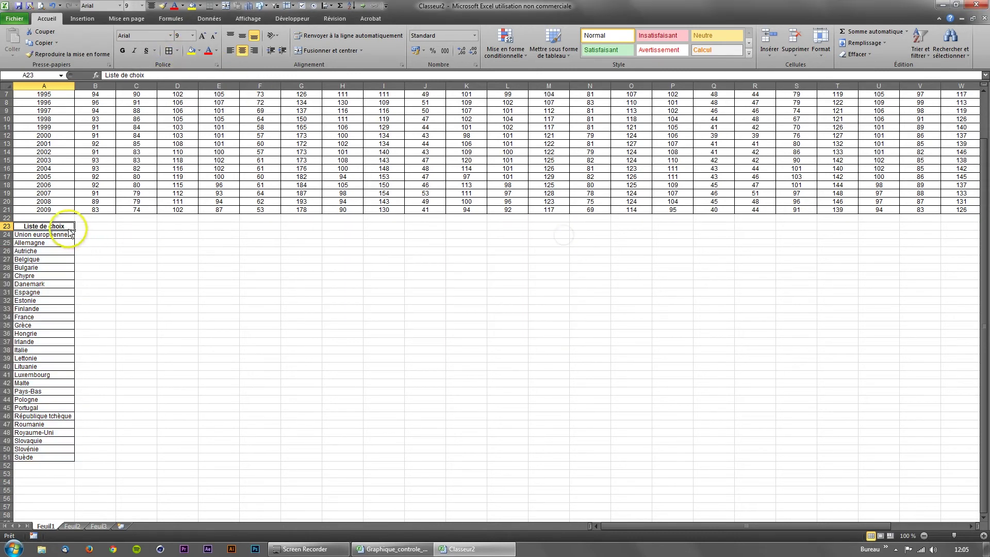
key(ctrl+g)
Add 'Aucun' in A52 below Suède.
click(66, 465)
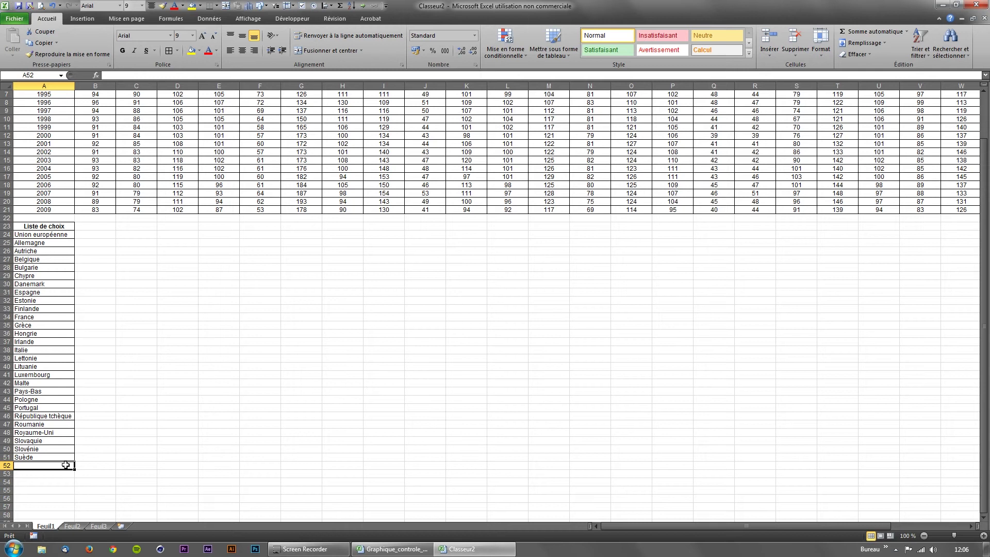
text(Aucun)
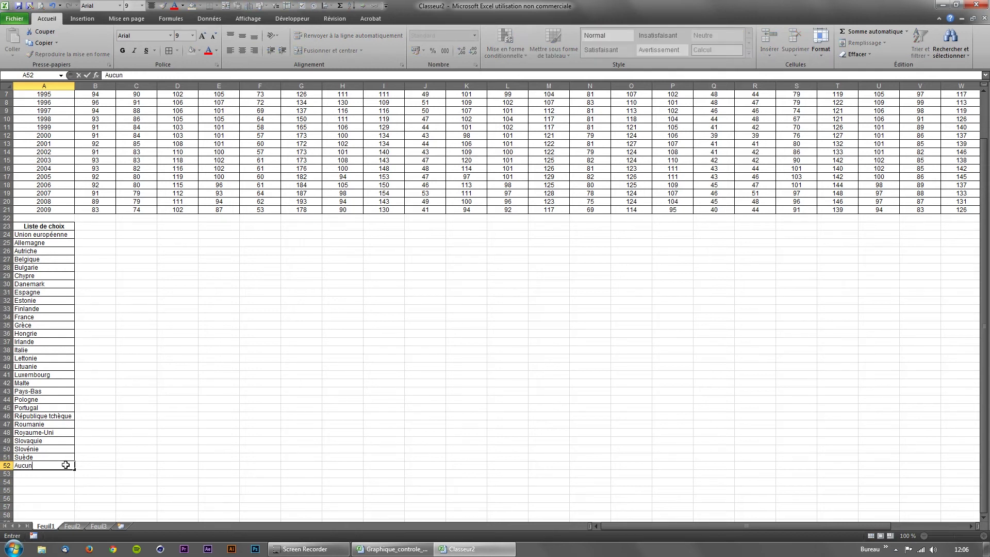
key(Return)
click(53, 489)
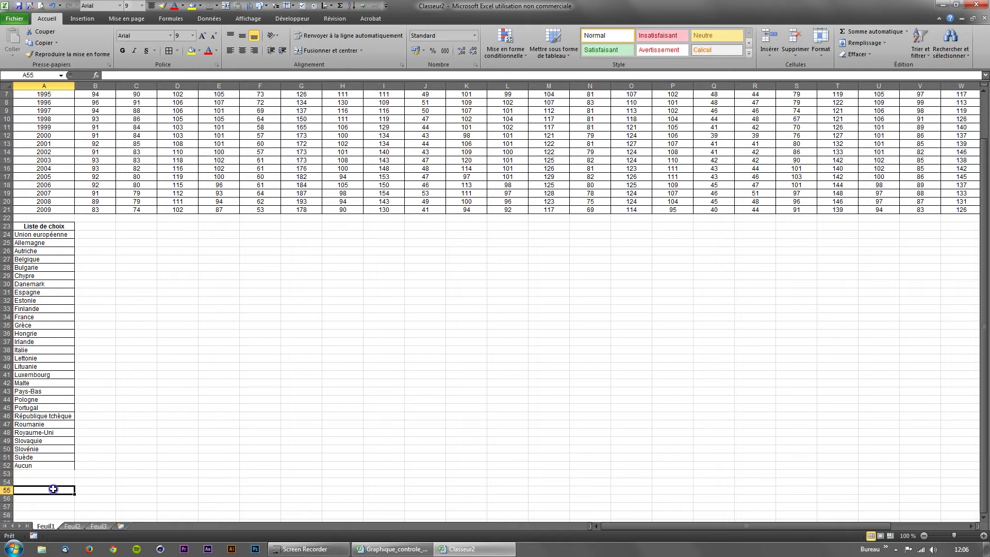
click(132, 241)
scroll(132, 240, up, 1)
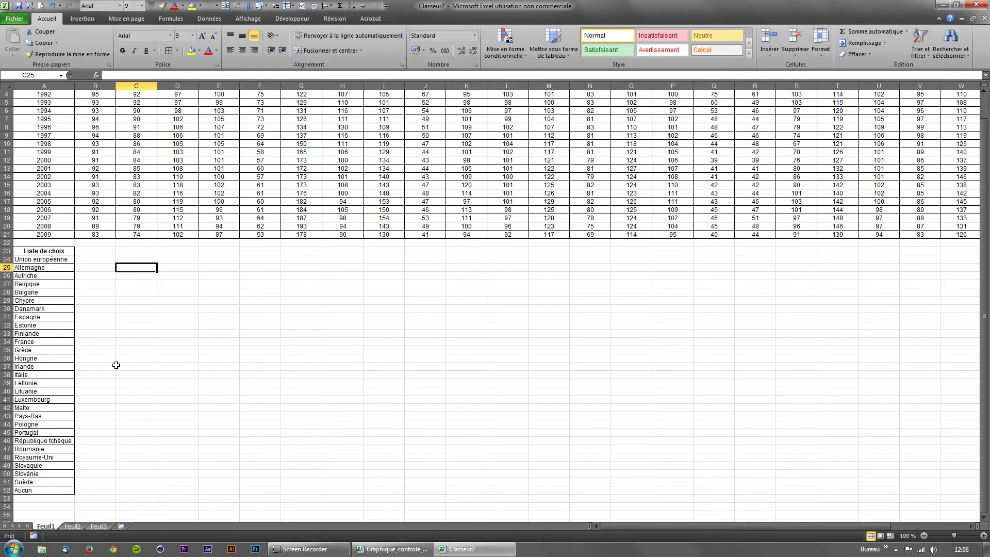
Copy the year column A1:A21 (Table, 1990–2009) and paste it at A55.
scroll(117, 365, up, 1)
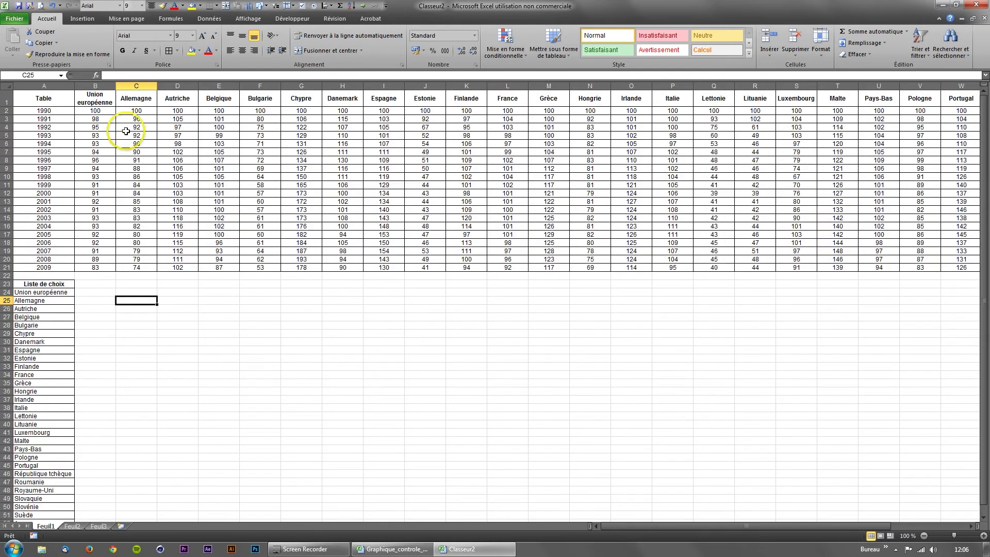
mouse_move(44, 98)
mouse_down()
mouse_move(987, 242)
mouse_move(900, 267)
mouse_up()
click(602, 526)
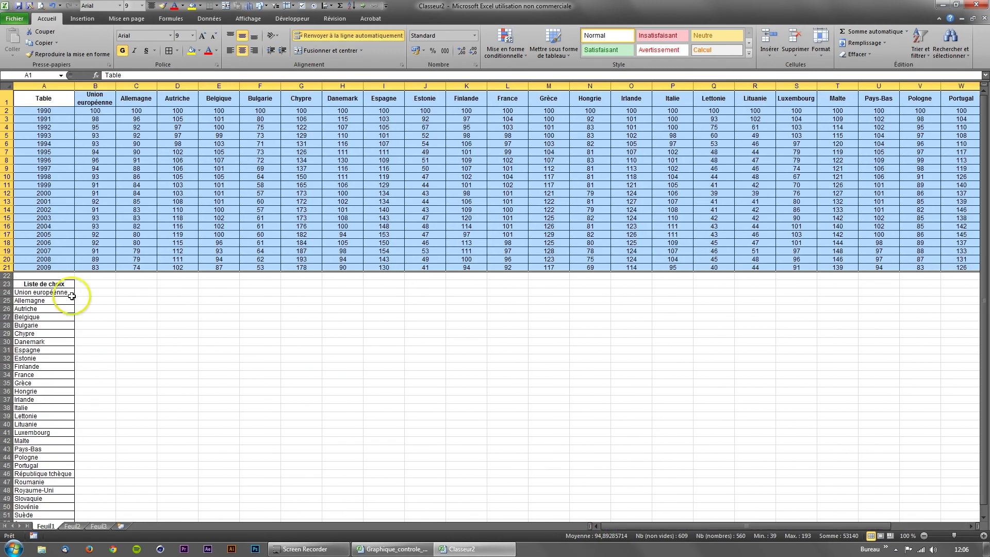
drag(44, 98, 52, 269)
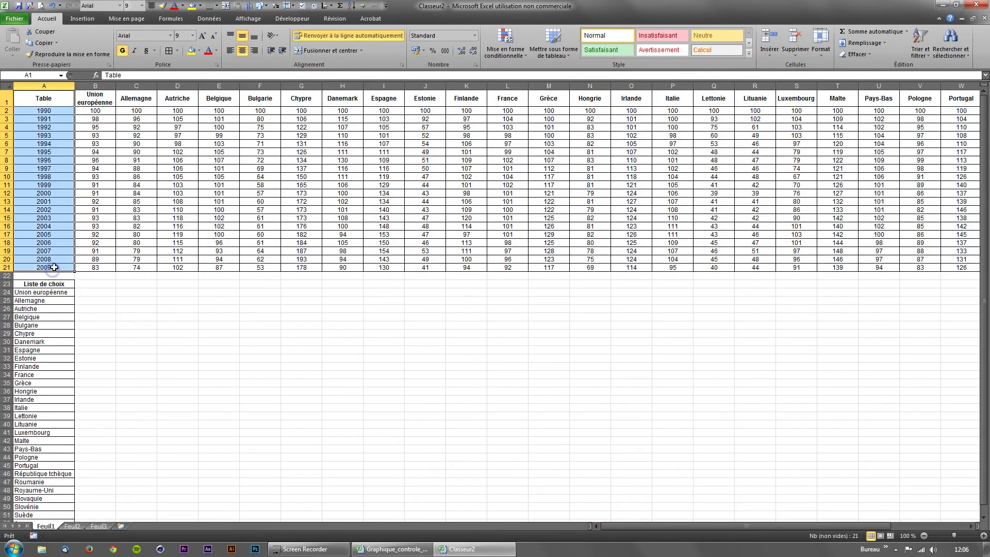
key(ctrl+c)
scroll(62, 356, down, 6)
click(45, 384)
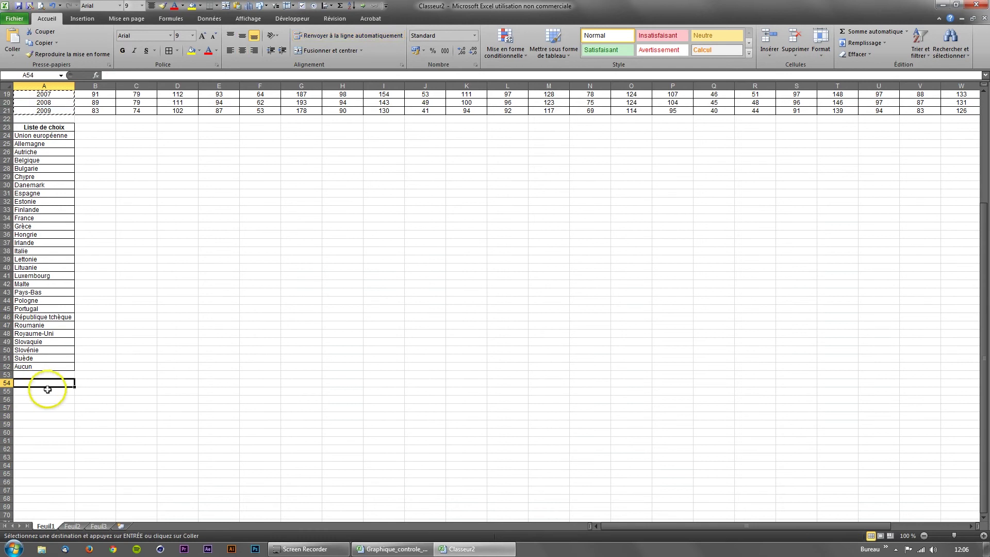
click(47, 390)
key(ctrl+v)
scroll(59, 407, down, 5)
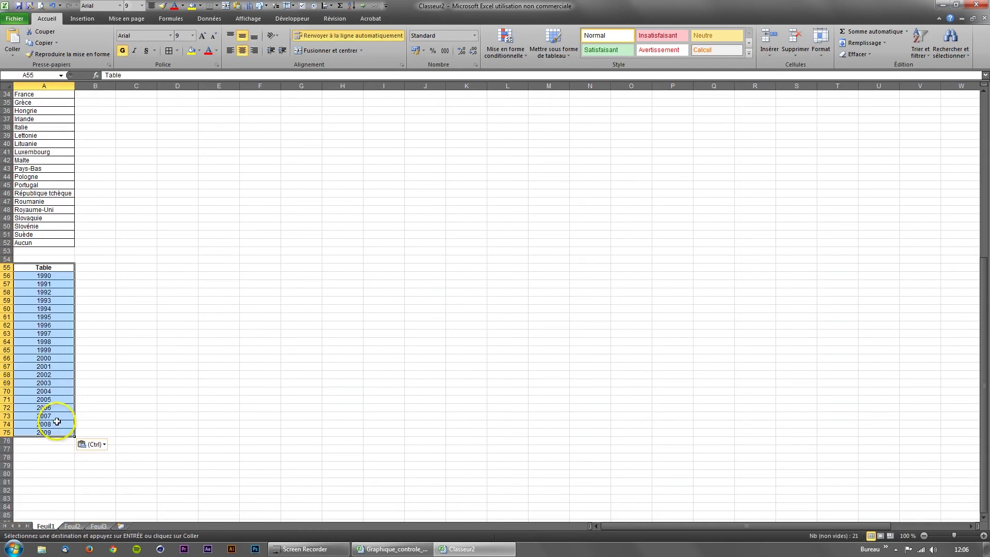
scroll(57, 422, up, 11)
scroll(135, 451, down, 5)
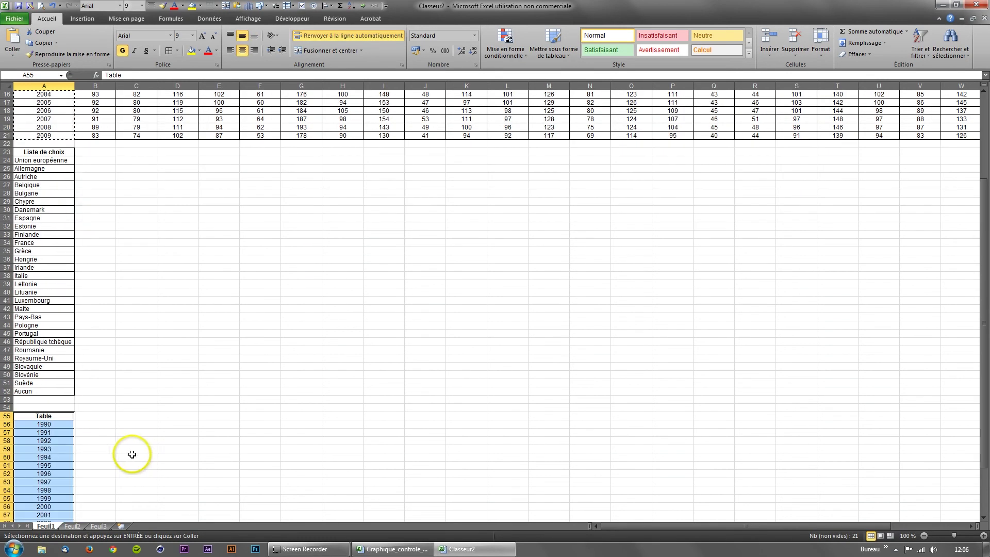
drag(83, 415, 172, 415)
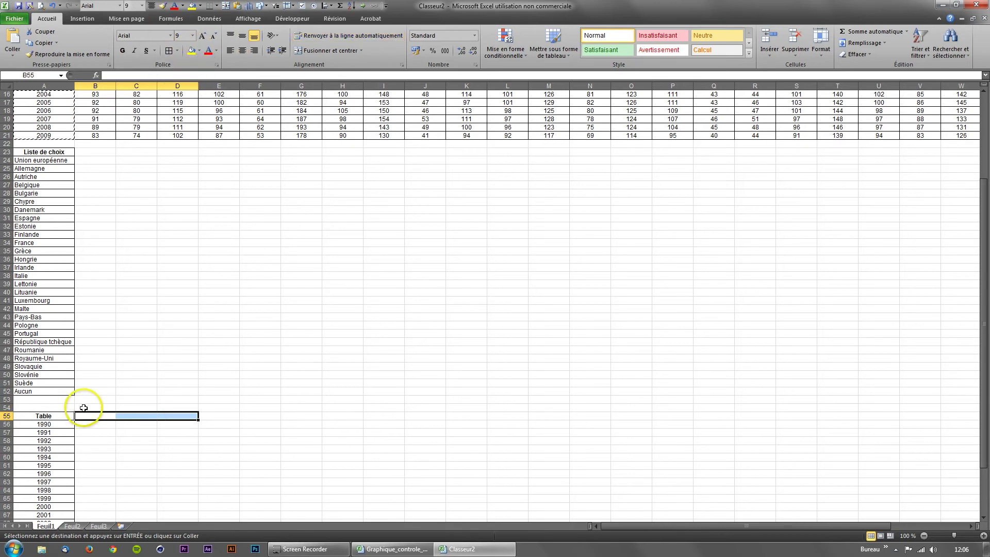
Fill cells B54:D54 yellow and give them borders.
drag(80, 416, 188, 416)
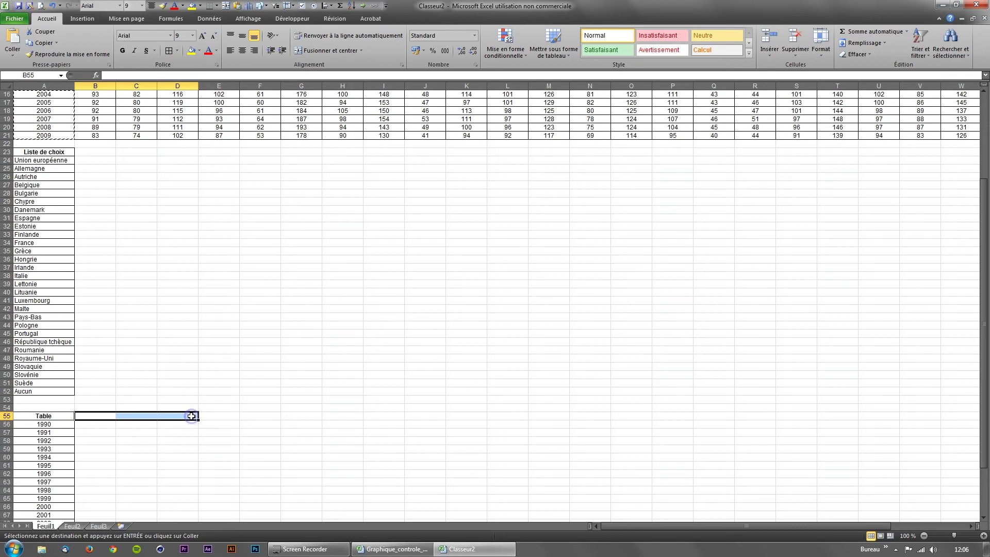
drag(83, 407, 173, 407)
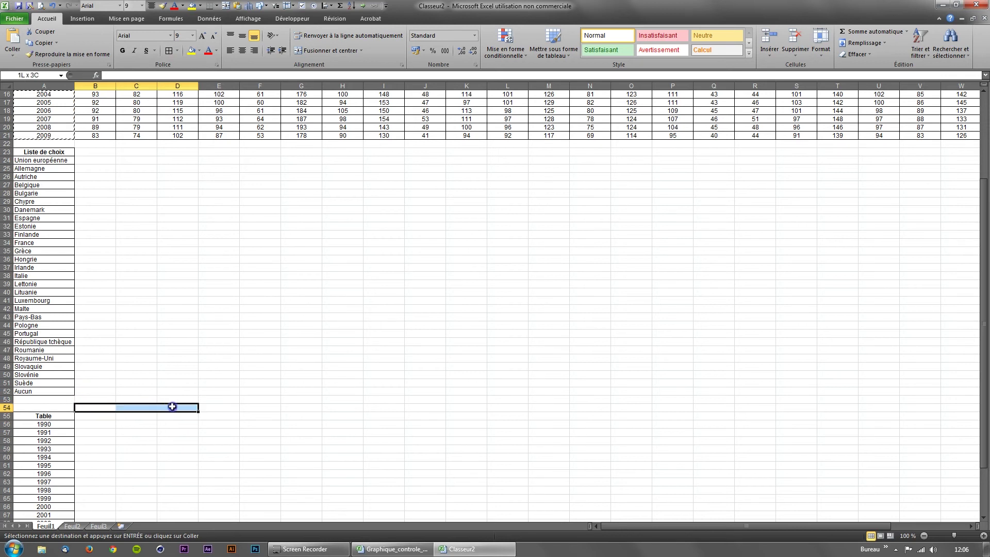
click(191, 51)
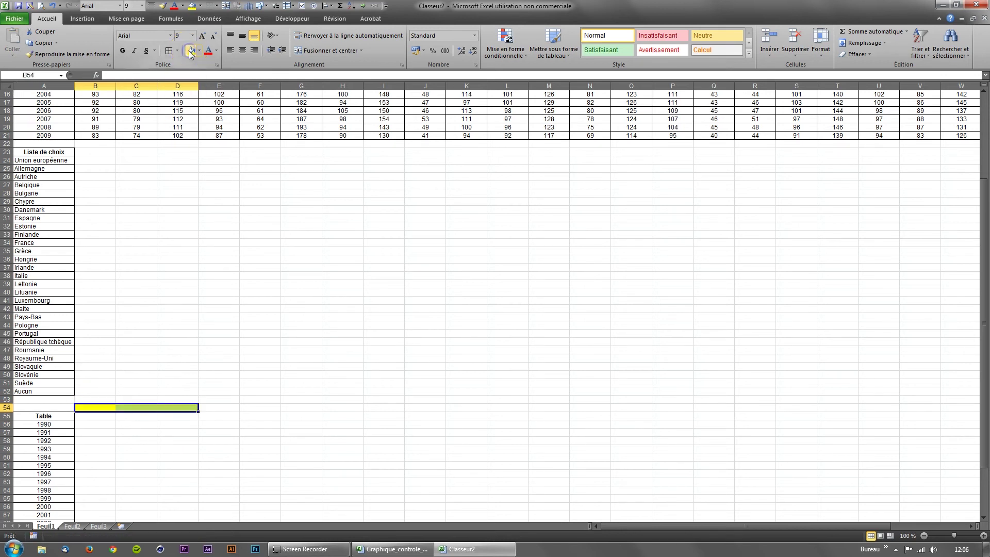
click(174, 53)
click(194, 417)
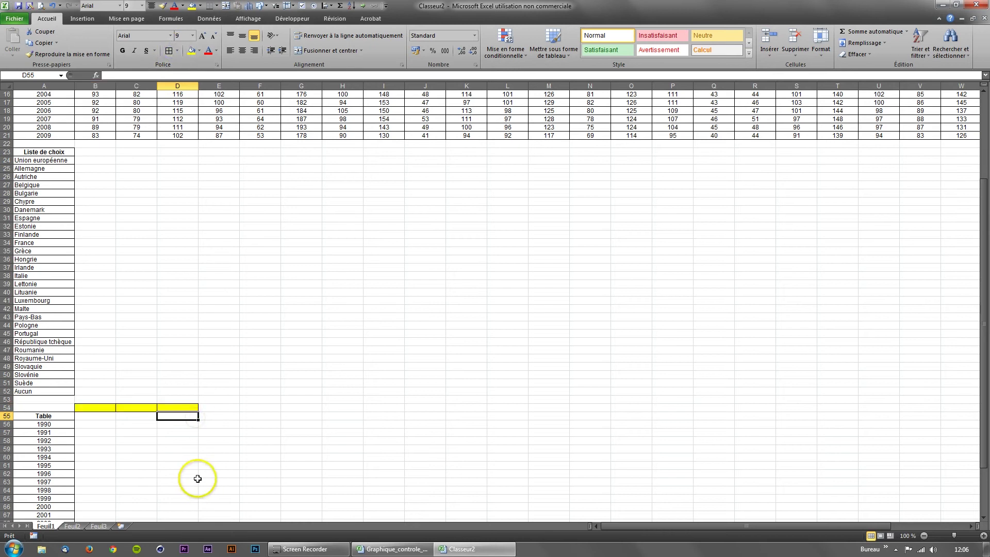
Enter the label 'Contrôle :' in A54 and make it bold.
click(88, 407)
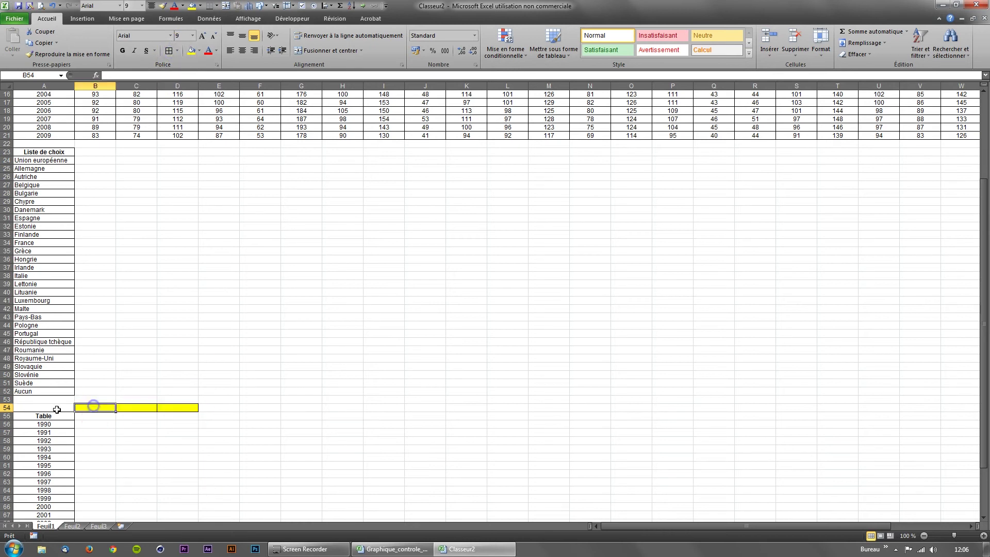
click(56, 409)
text(Contrôle :)
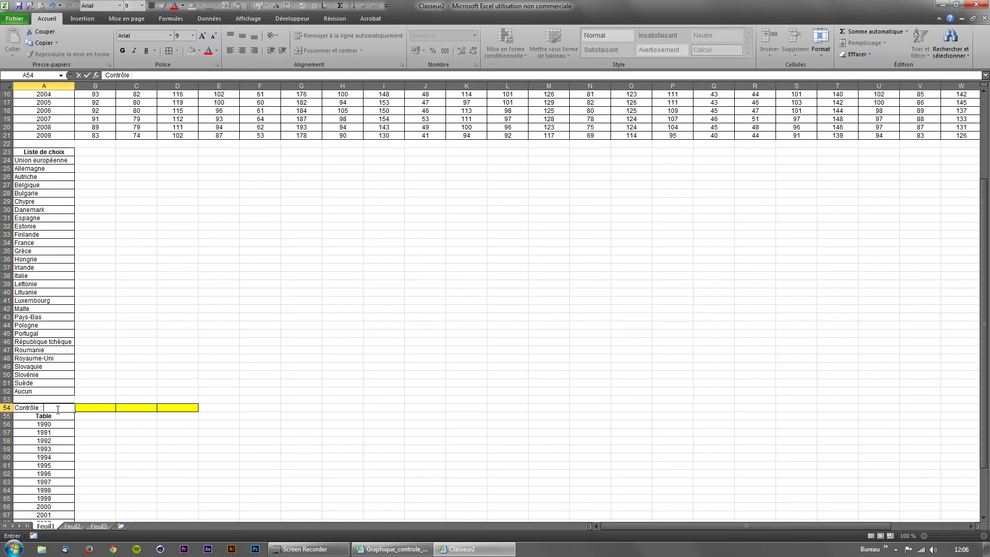
key(Return)
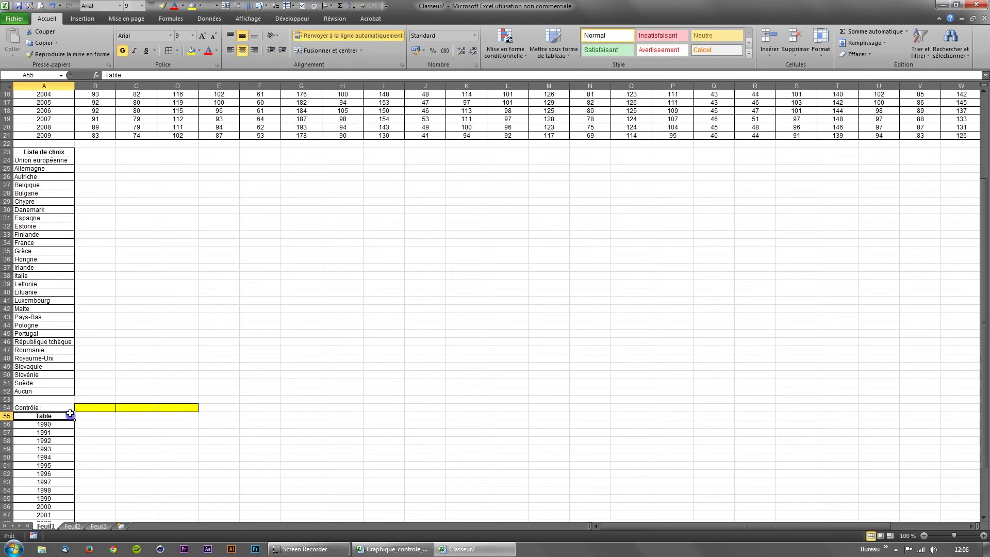
click(57, 408)
click(169, 50)
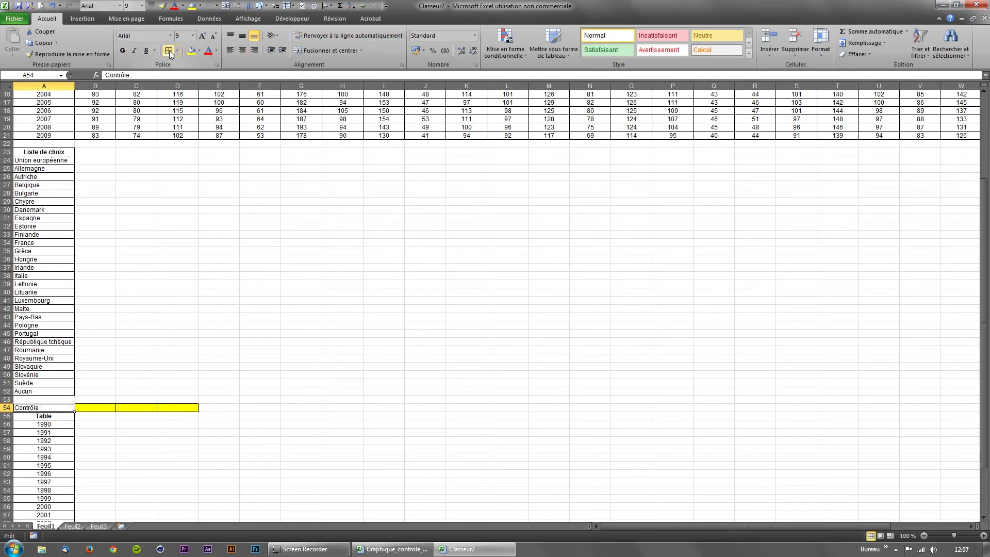
key(ctrl+f)
click(567, 178)
key(ctrl+g)
click(166, 410)
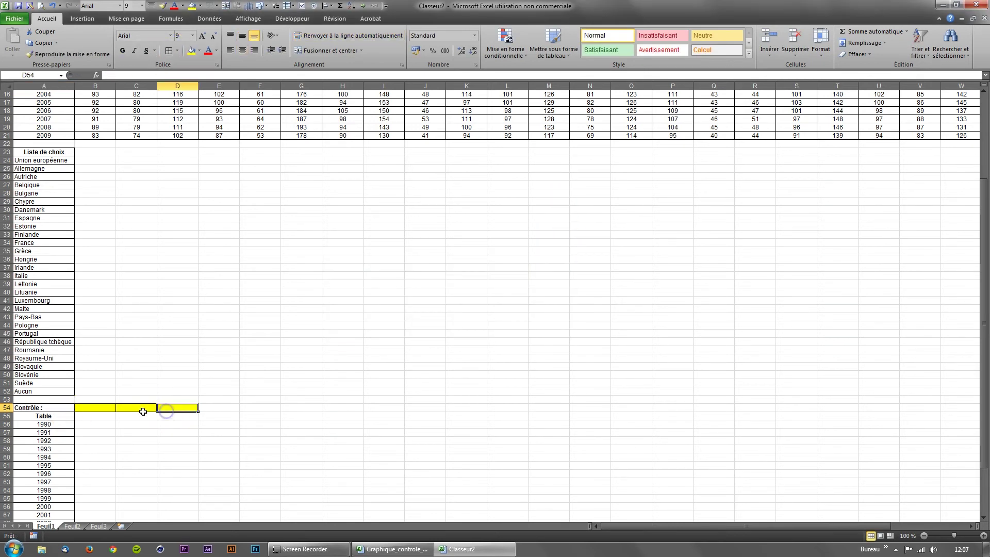
Look over the yellow control cells B54:D54, then select B55.
click(99, 411)
click(134, 408)
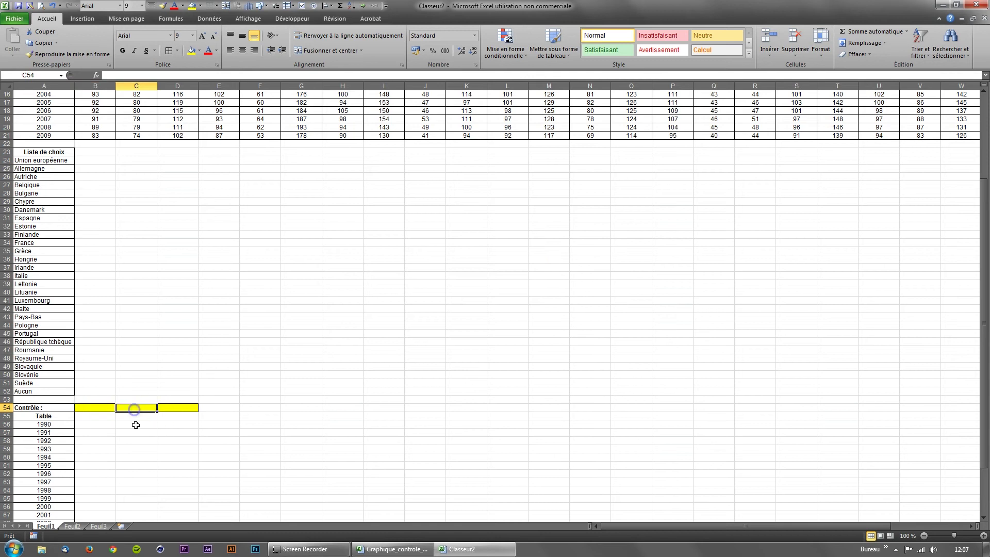
click(178, 409)
scroll(178, 412, up, 5)
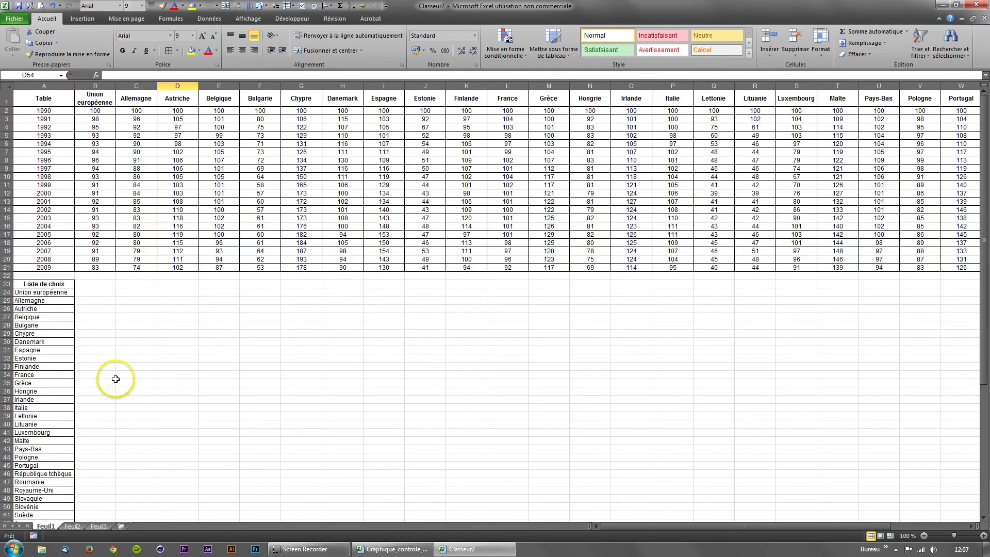
scroll(113, 378, down, 5)
click(103, 416)
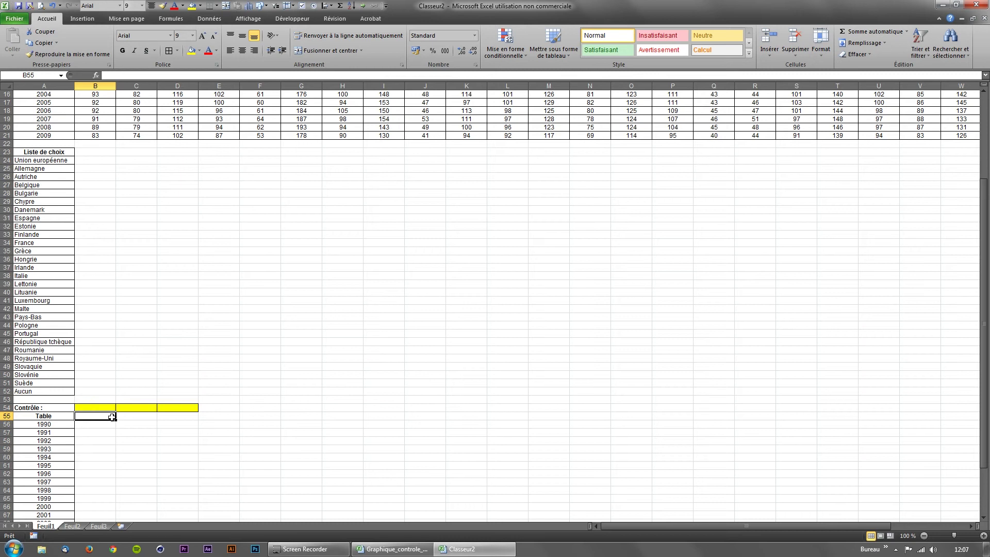
scroll(112, 417, up, 5)
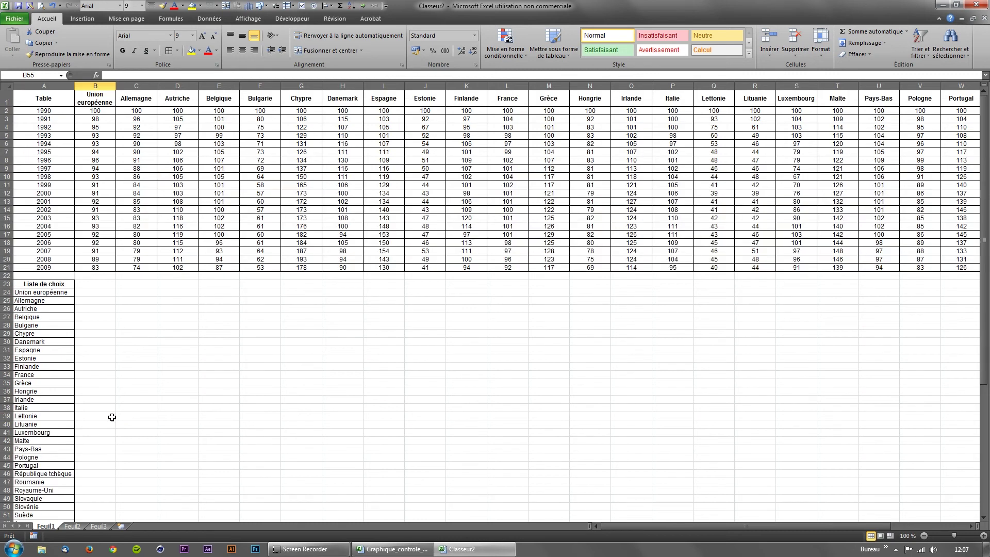
Inspect the B63 RECHERCHEV formula in Graphique_controle_2007 without changes, then return to Classeur2.
click(361, 548)
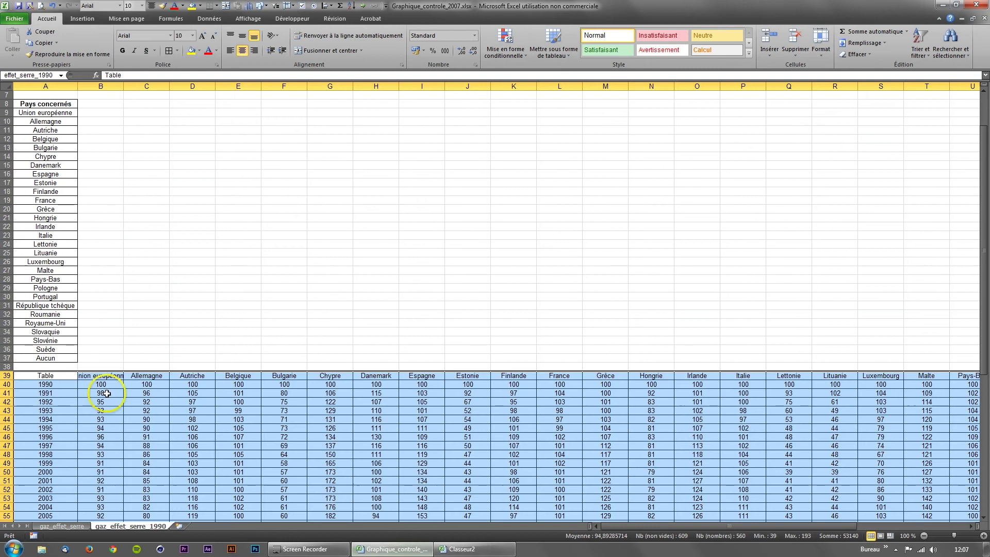
scroll(103, 422, down, 8)
click(94, 379)
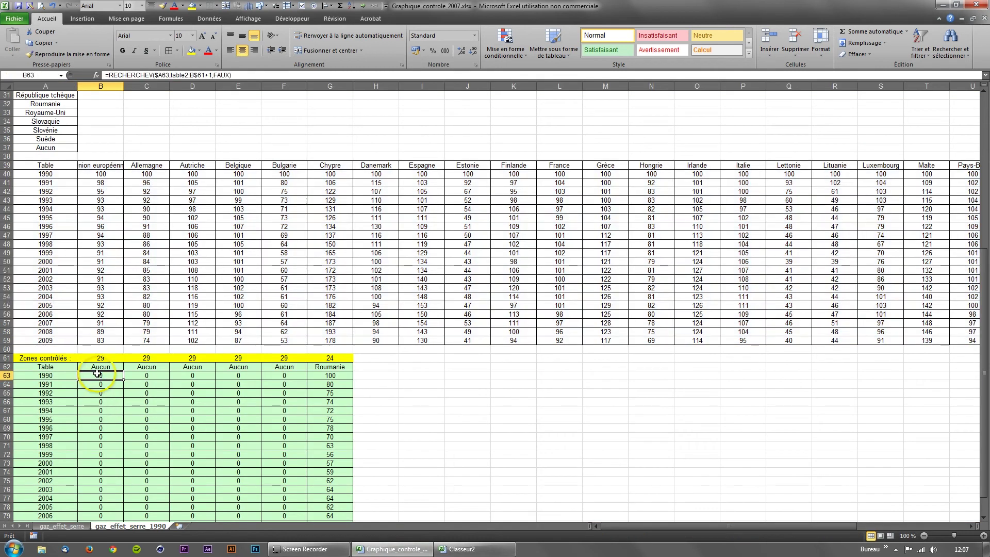
click(204, 76)
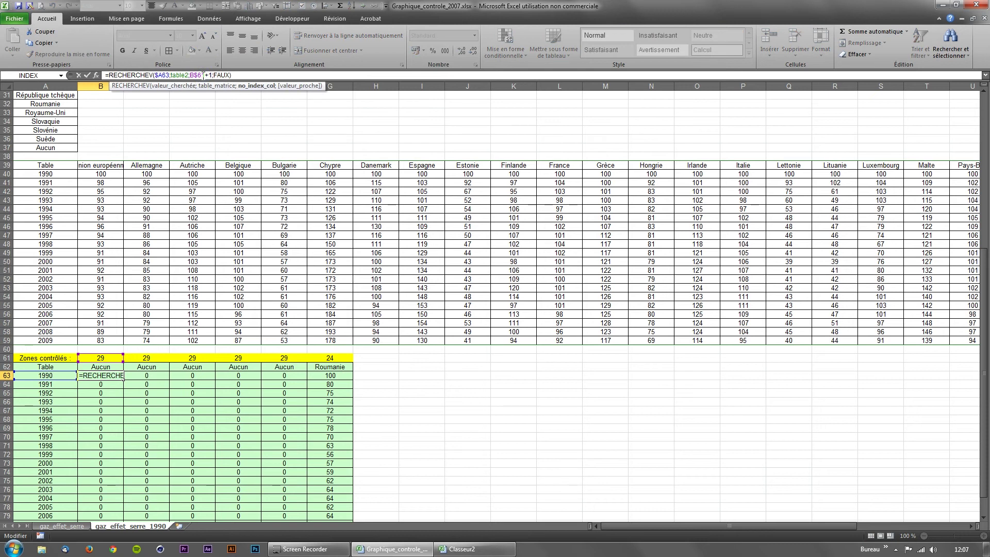
key(Escape)
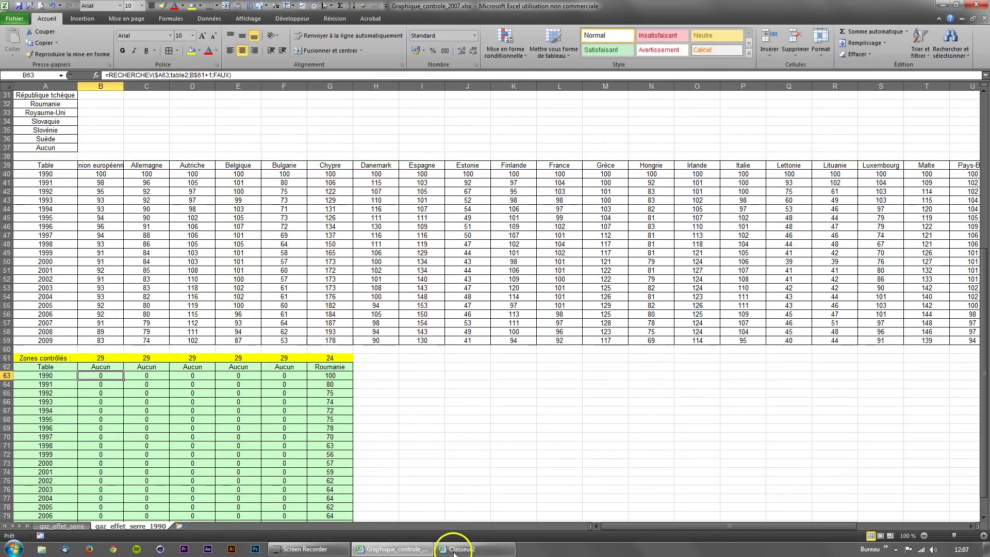
click(454, 548)
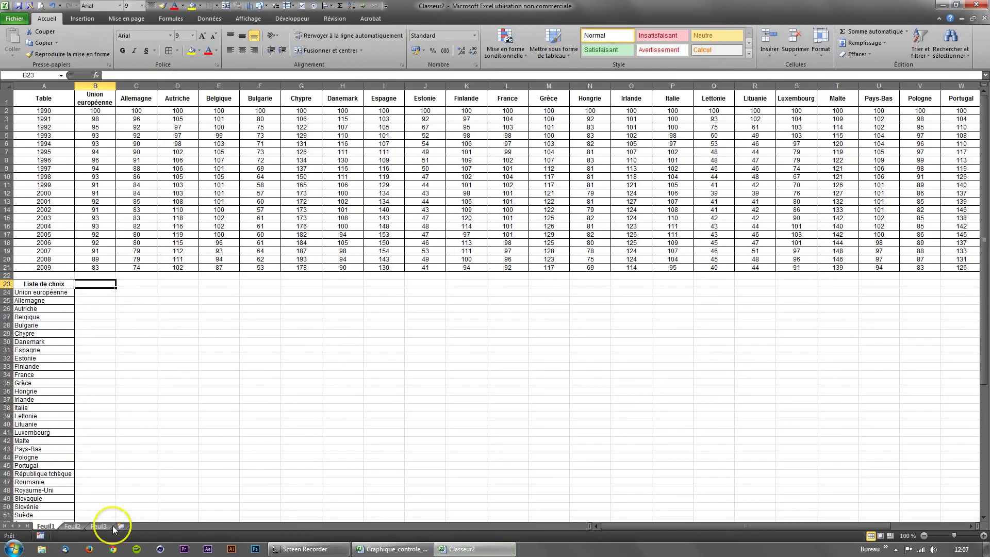
Select the country list A24:A52 in Classeur2 and bring up the Développeur tab.
click(377, 551)
click(453, 549)
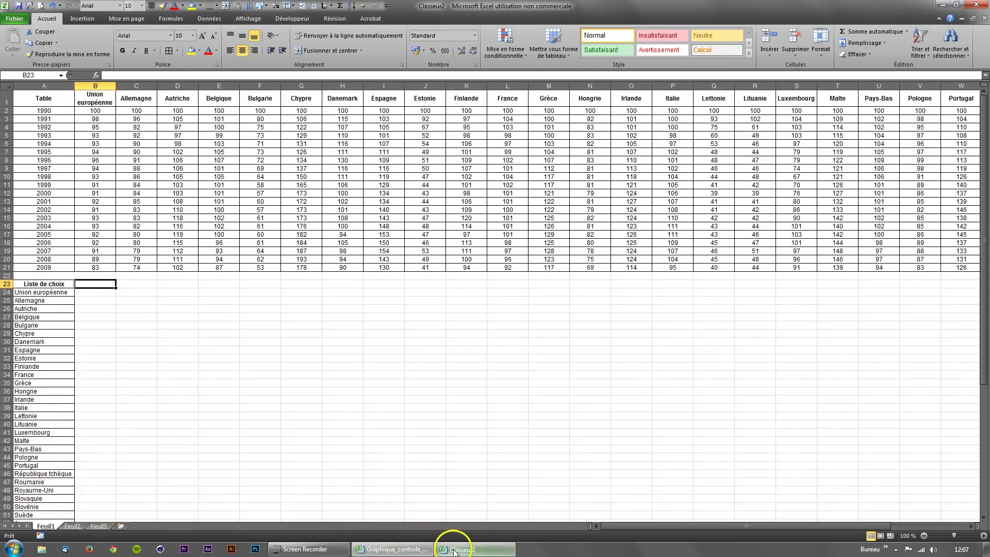
scroll(77, 459, down, 1)
scroll(77, 433, down, 7)
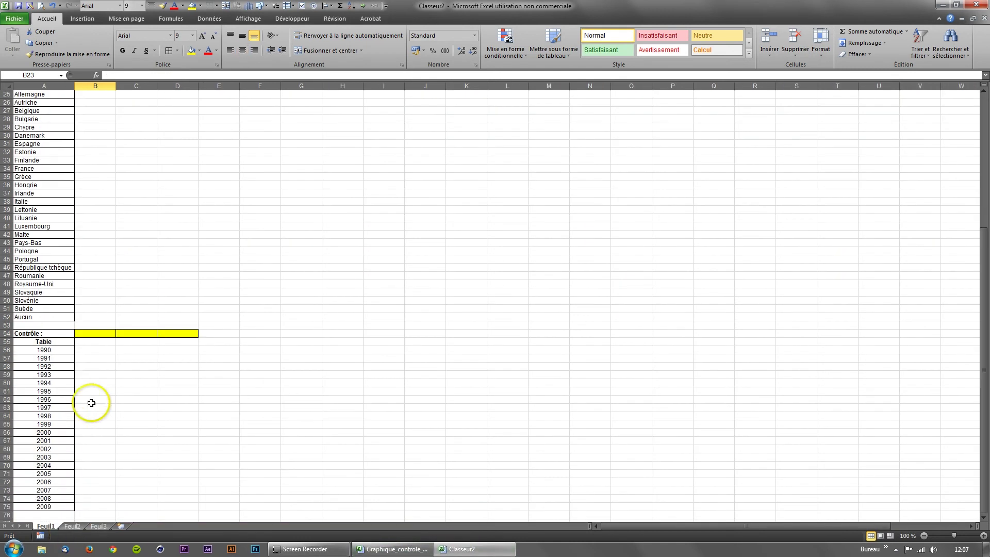
click(98, 339)
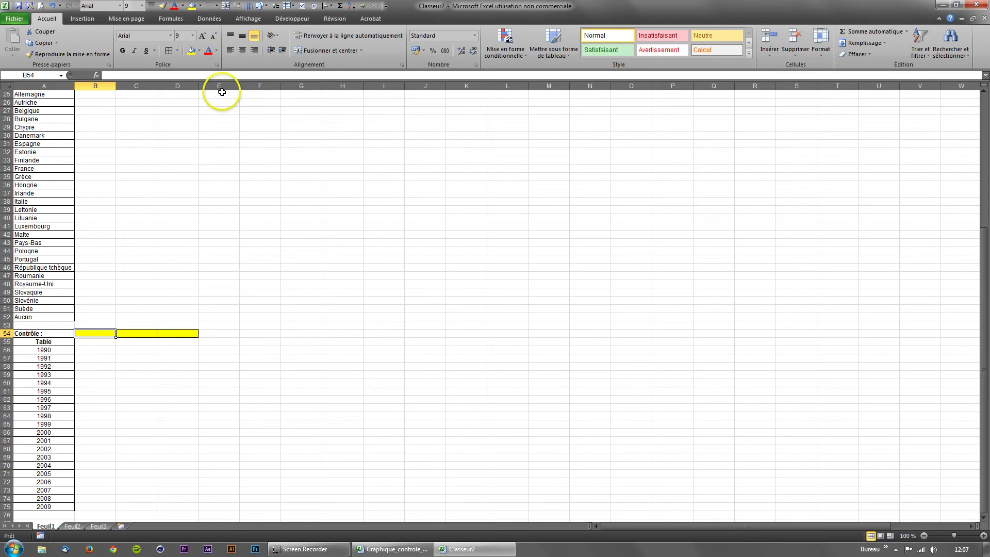
scroll(161, 134, up, 3)
drag(44, 159, 49, 392)
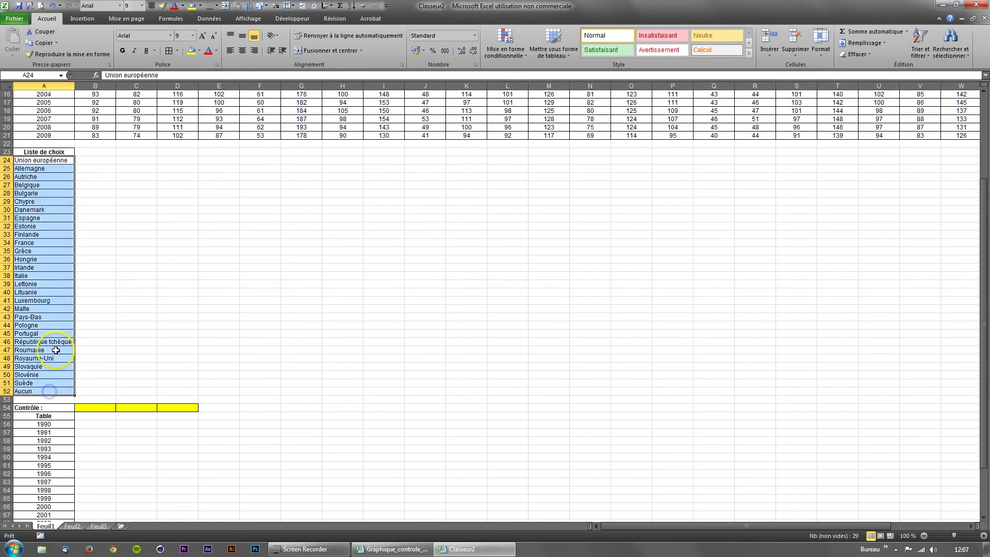
ctrl+scroll(54, 346, up, 2)
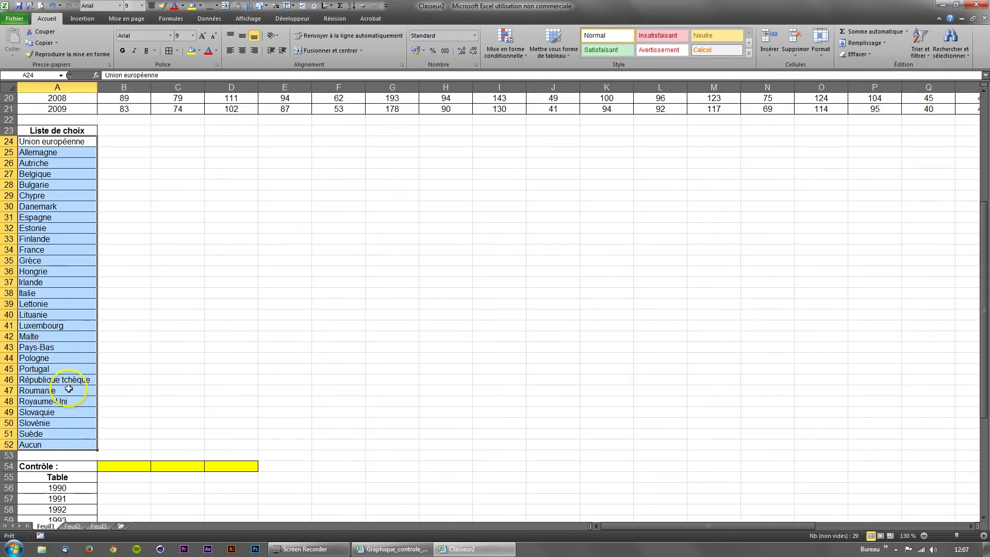
click(154, 316)
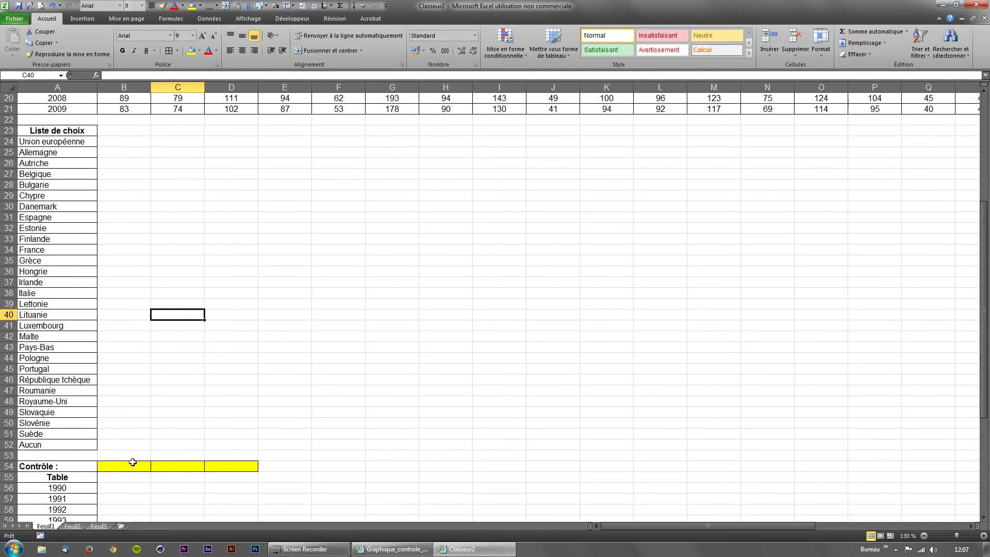
click(299, 21)
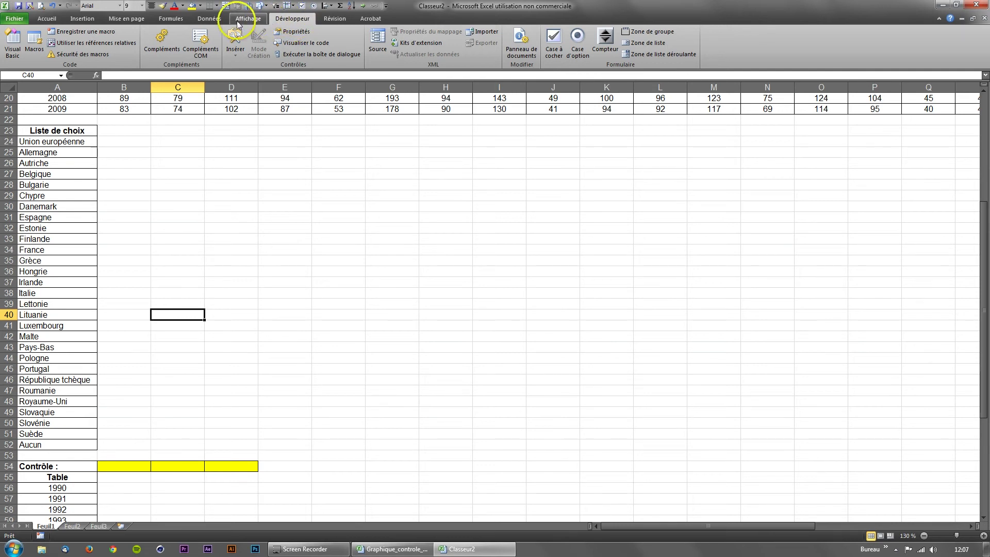
click(15, 18)
key(Escape)
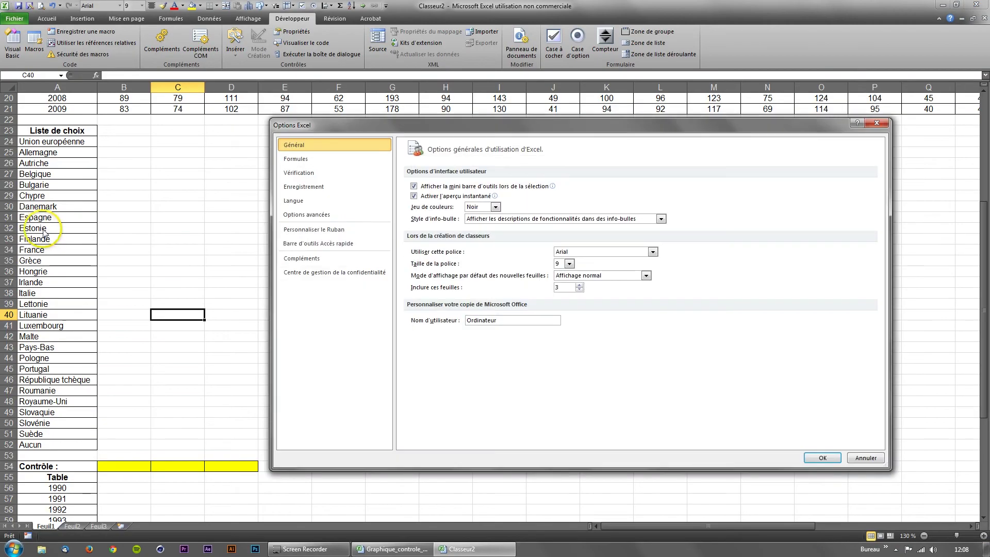
click(302, 230)
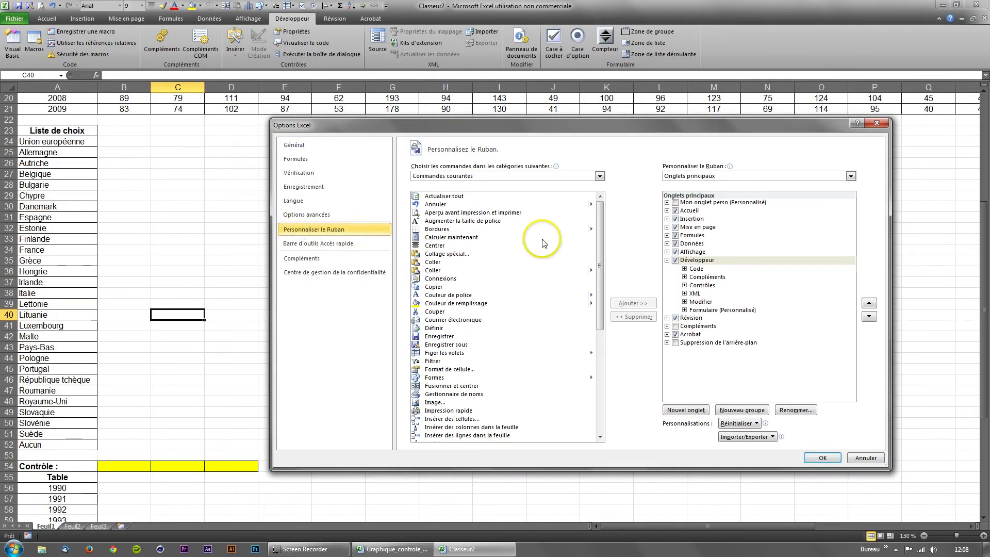
click(667, 260)
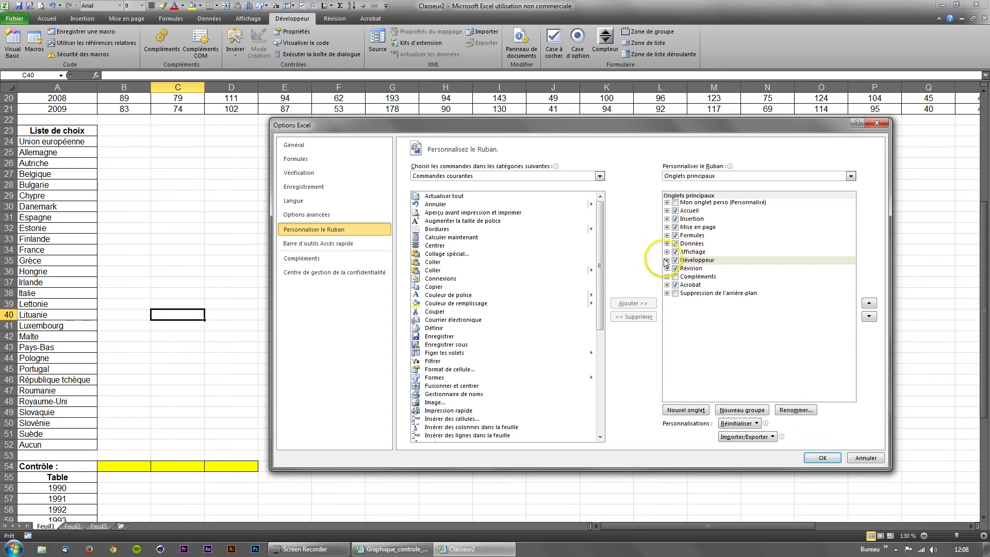
click(666, 260)
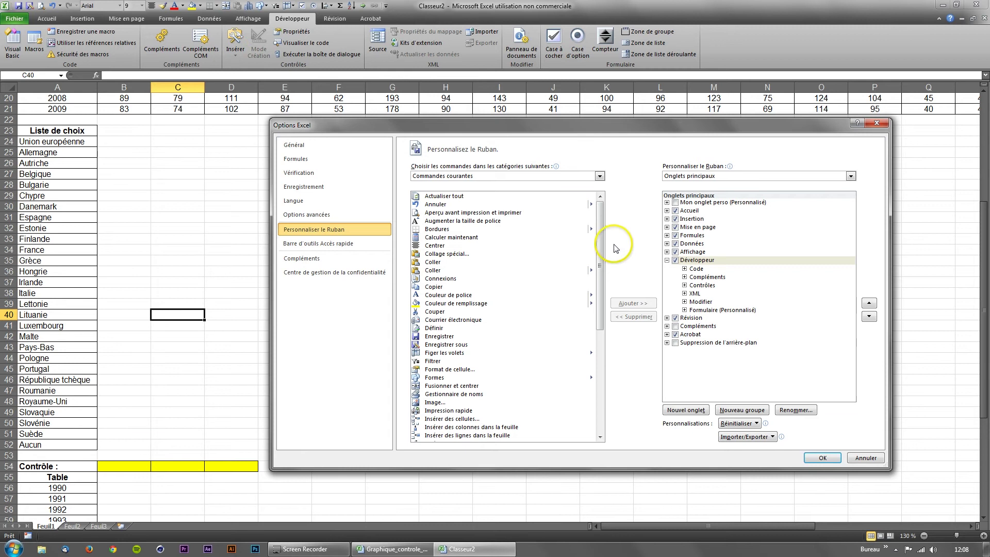
click(600, 176)
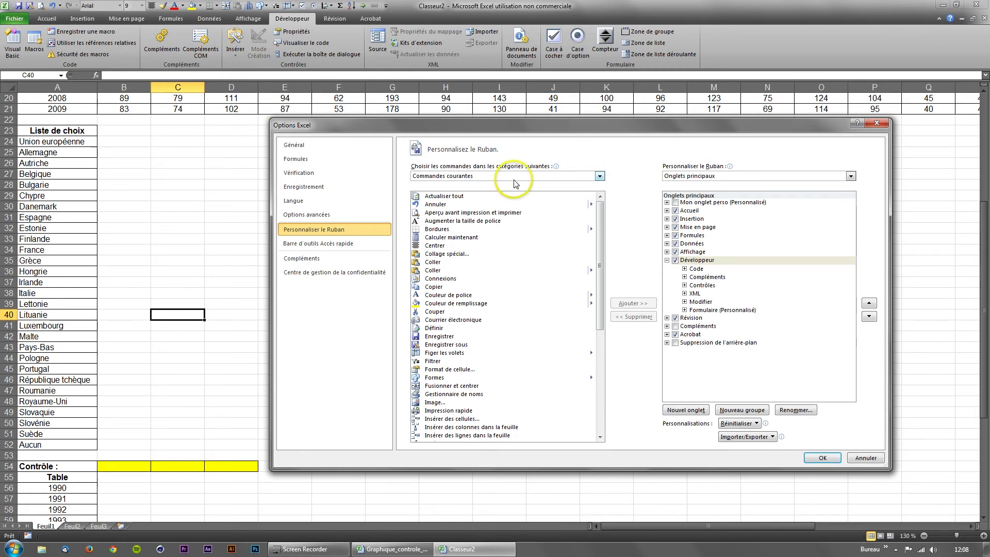
click(467, 177)
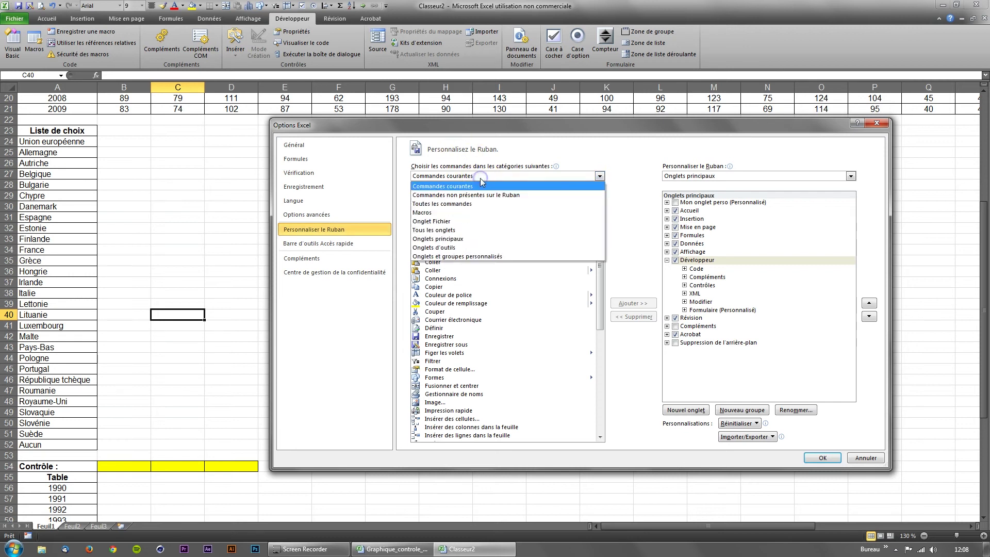
click(480, 204)
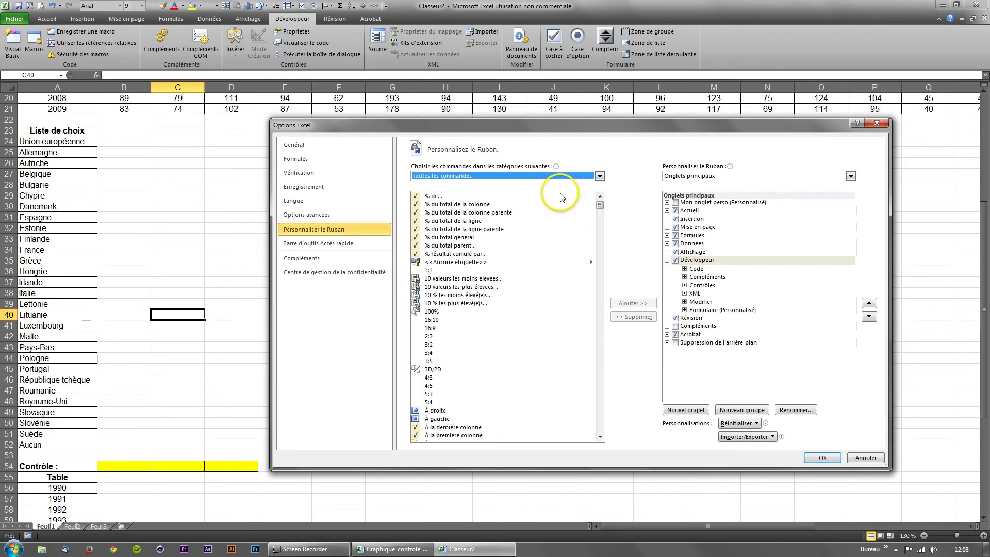
drag(601, 205, 602, 328)
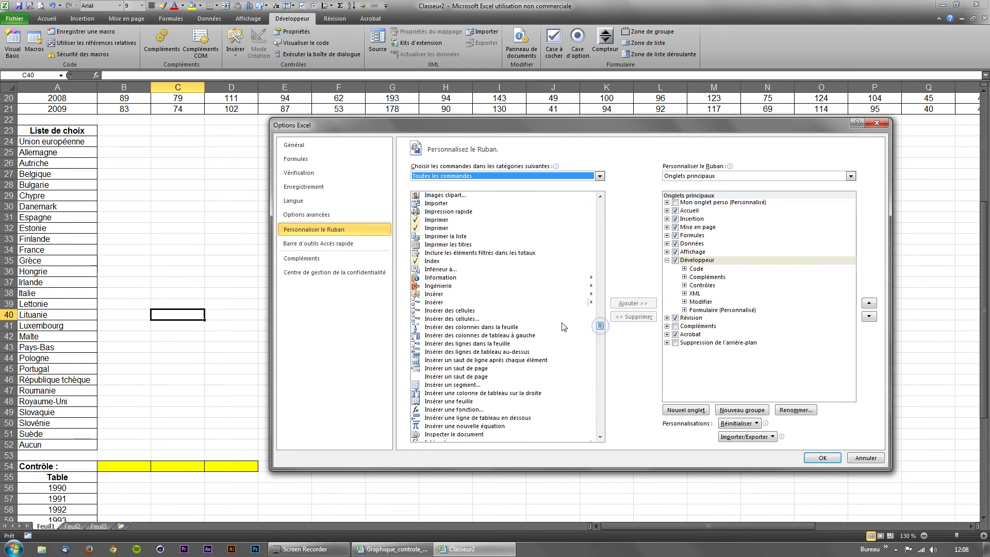
click(431, 295)
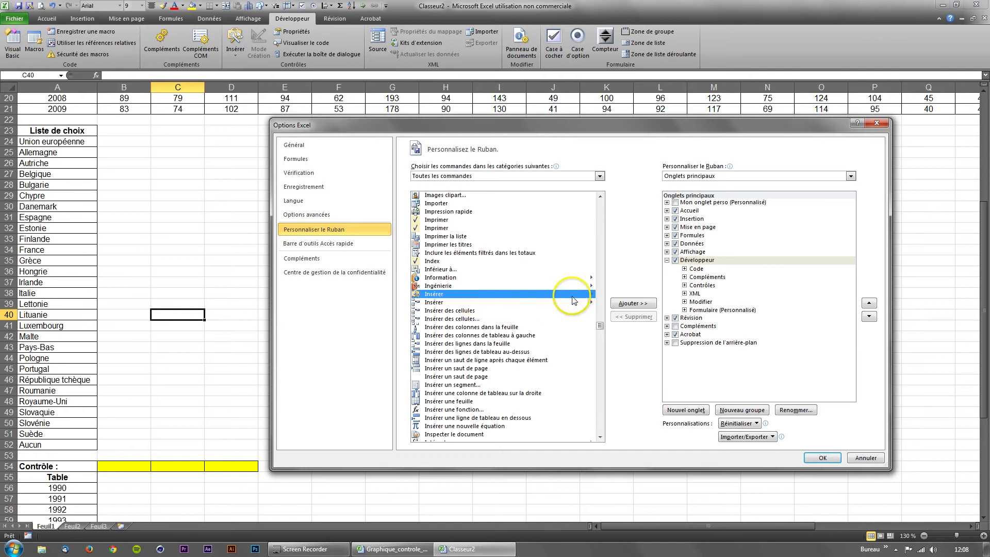
click(667, 260)
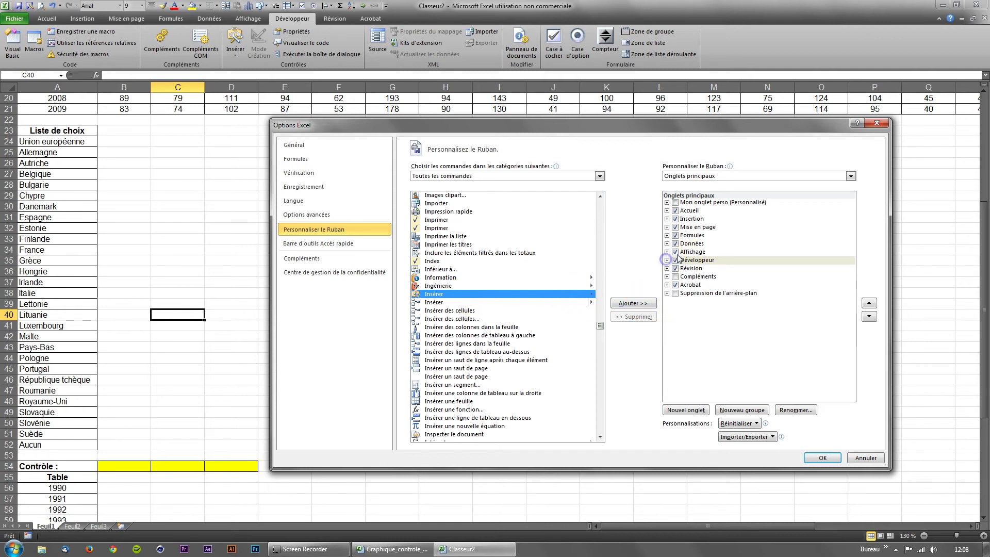
click(686, 252)
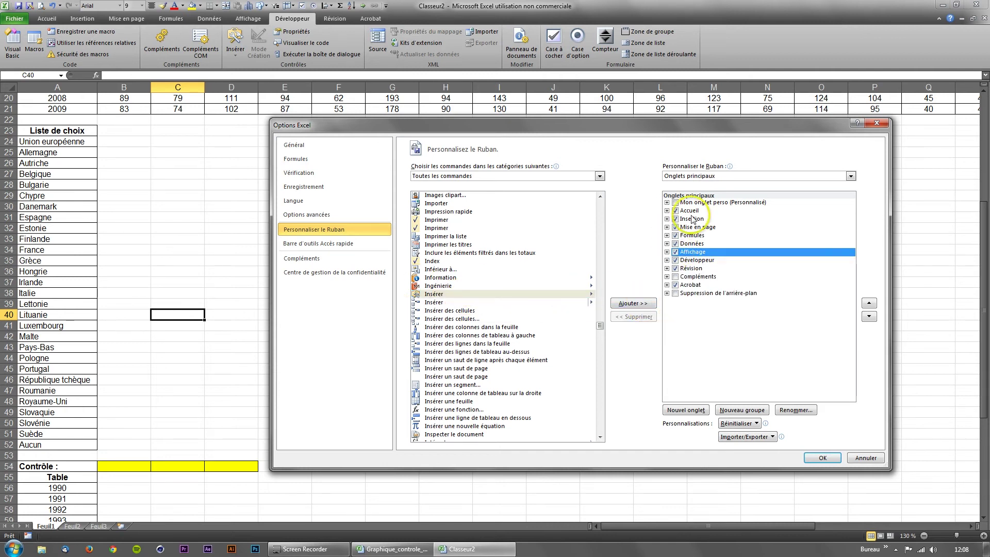
click(691, 210)
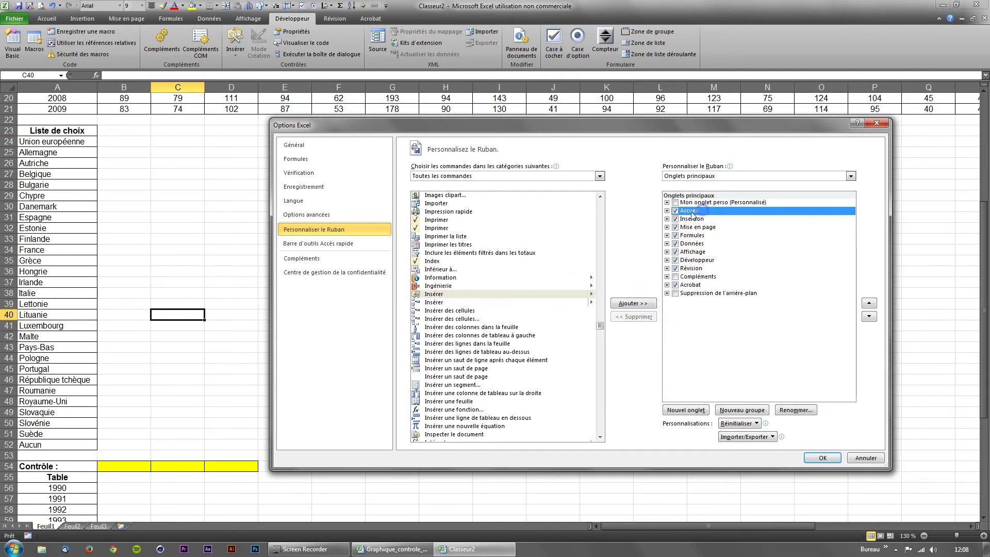
click(544, 295)
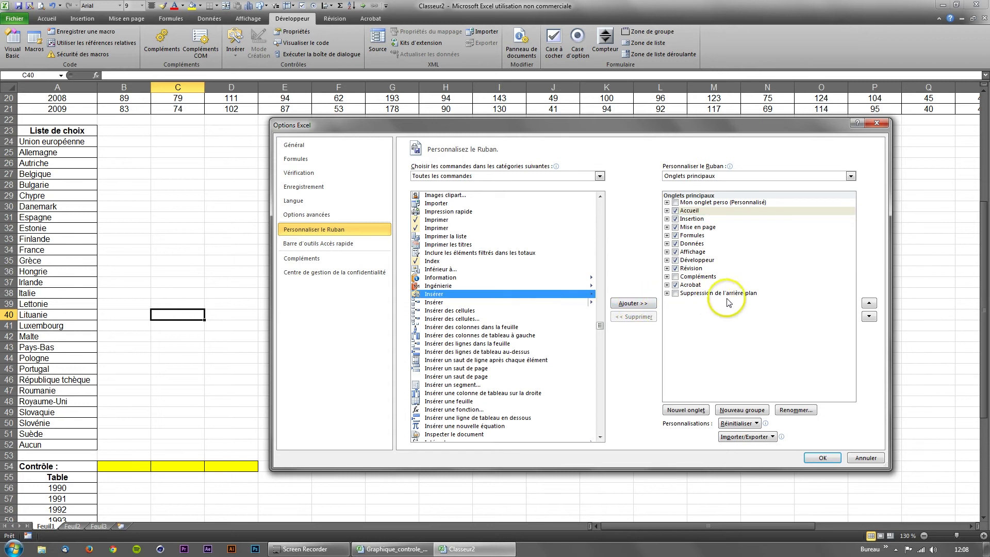
click(861, 461)
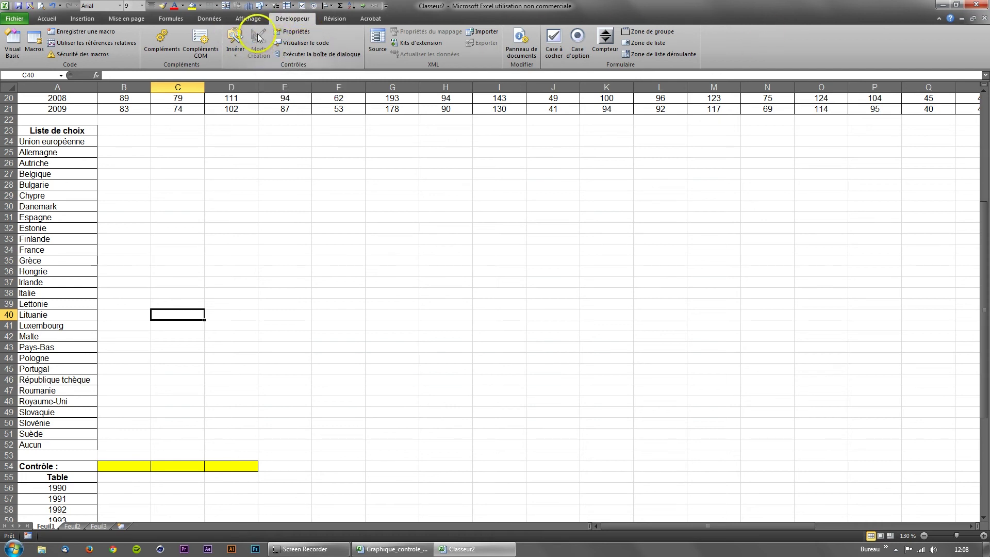
Insert a Zone de liste déroulante combo box right of the country list.
click(237, 58)
click(232, 75)
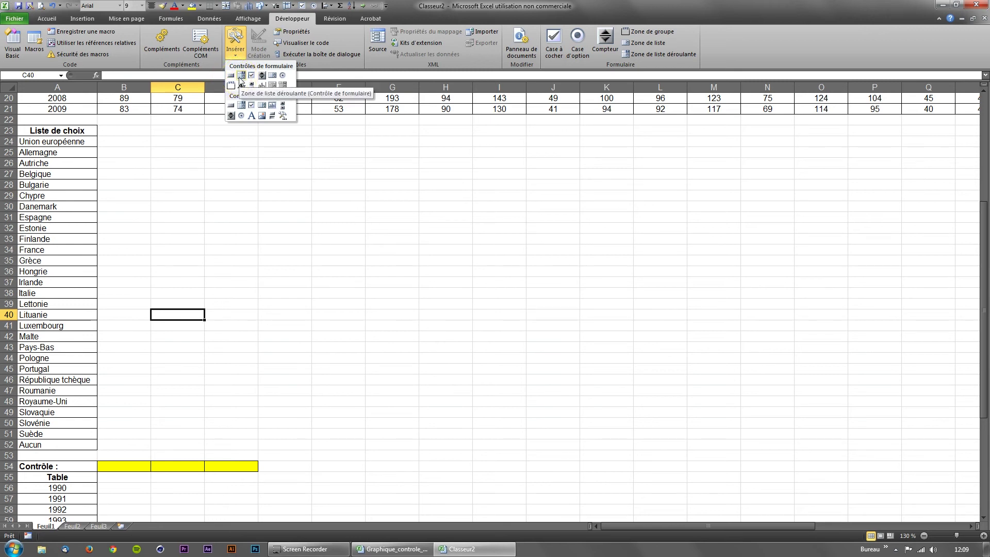
click(277, 77)
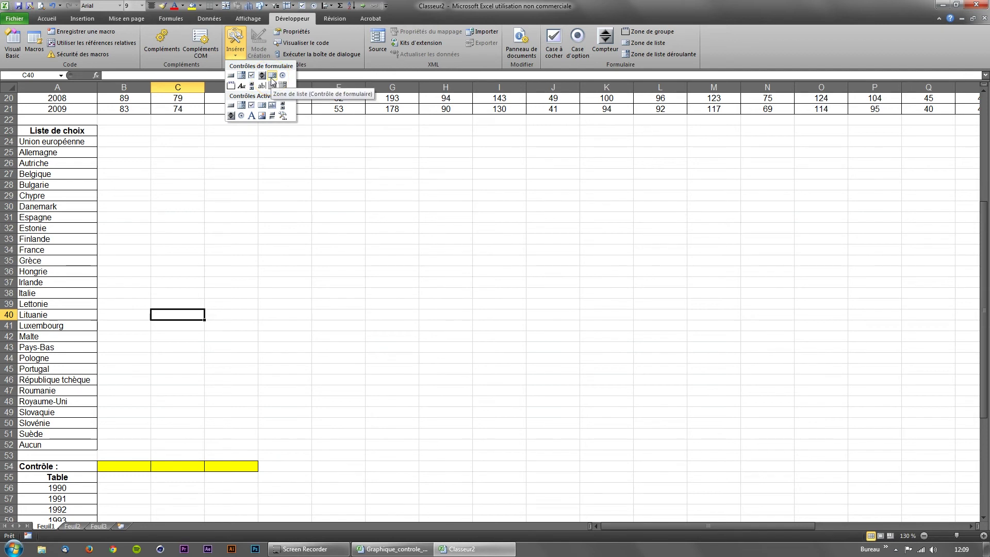
click(241, 77)
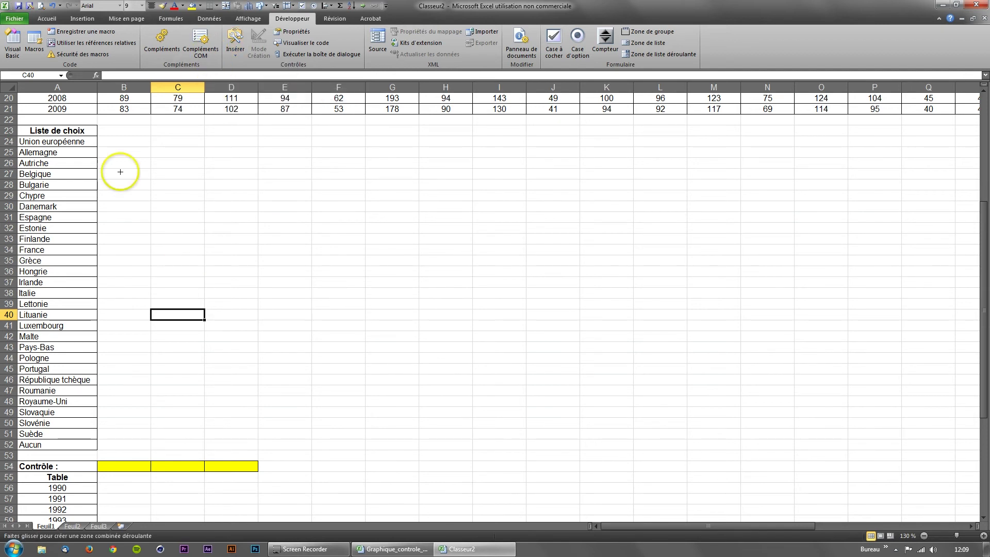
scroll(111, 464, down, 1)
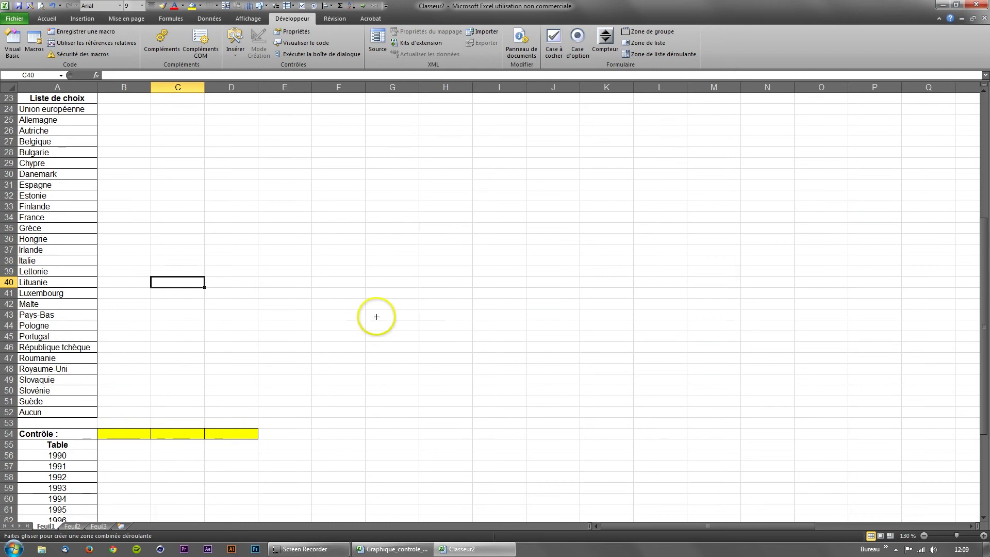
drag(361, 268, 662, 337)
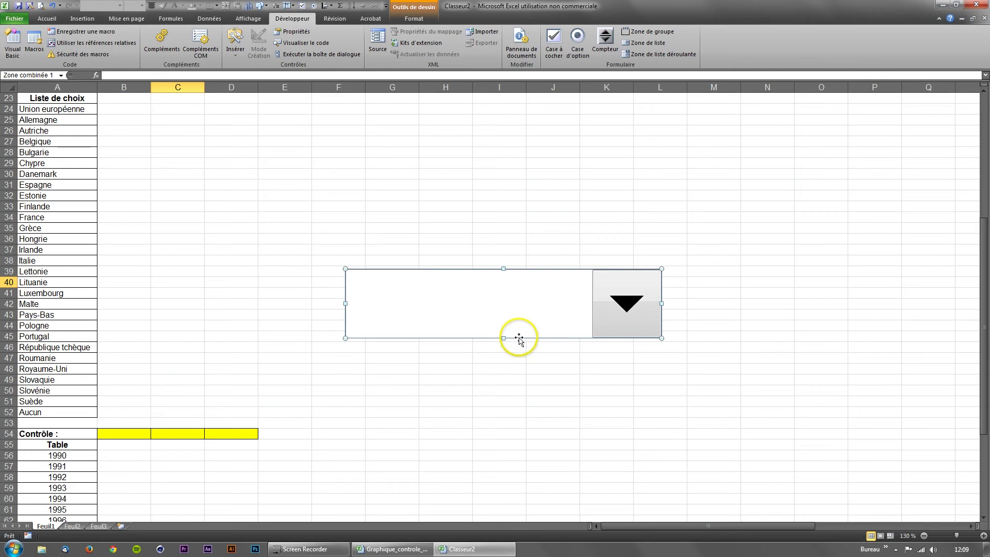
Set the combo box's input range to $A$24:$A$52 and its linked cell to $B$54.
right_click(552, 324)
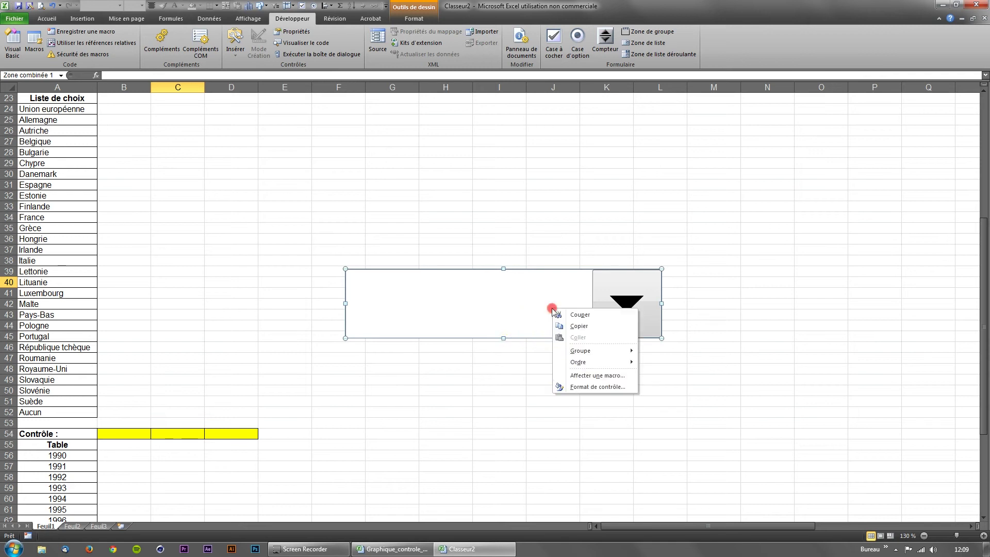
click(581, 387)
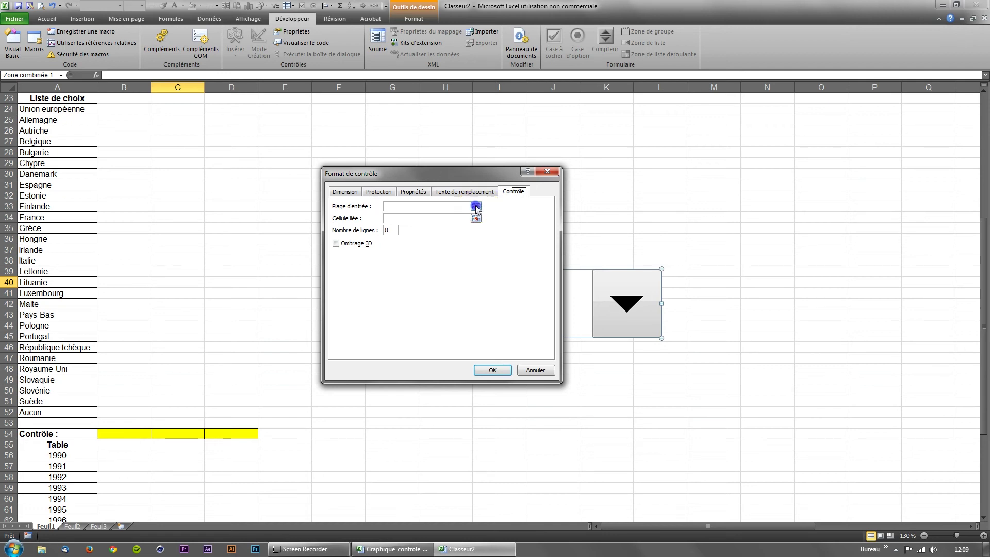
click(476, 207)
drag(36, 109, 36, 412)
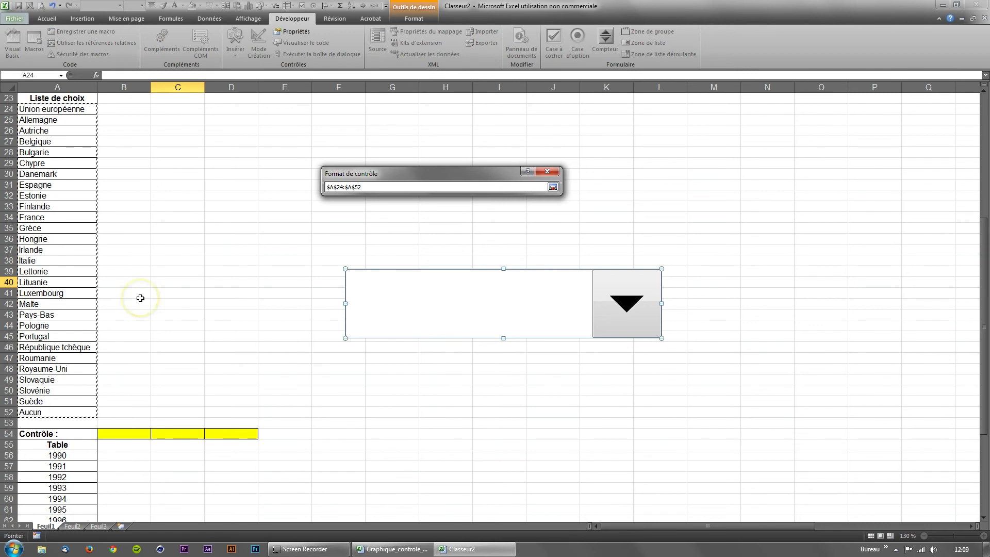
key(Return)
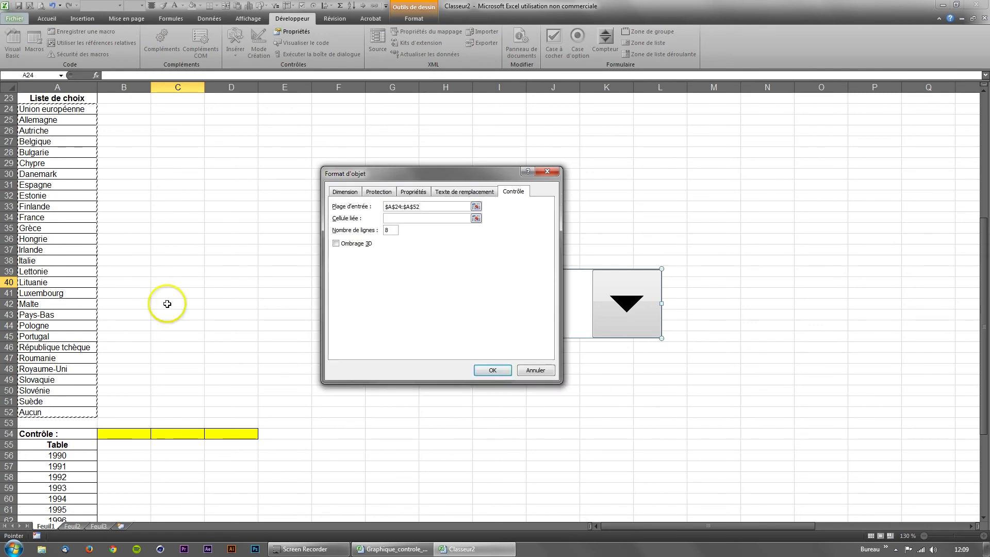
click(430, 219)
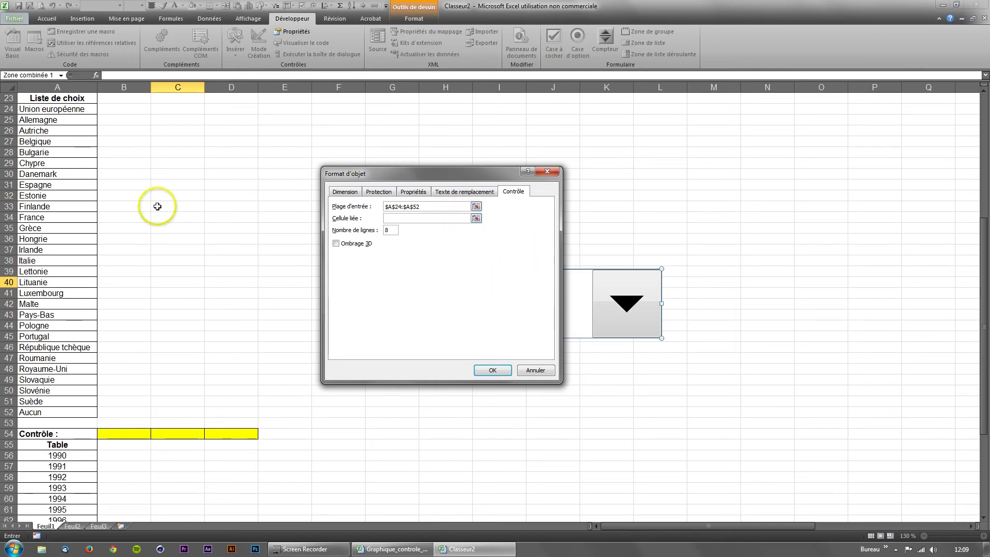
click(476, 219)
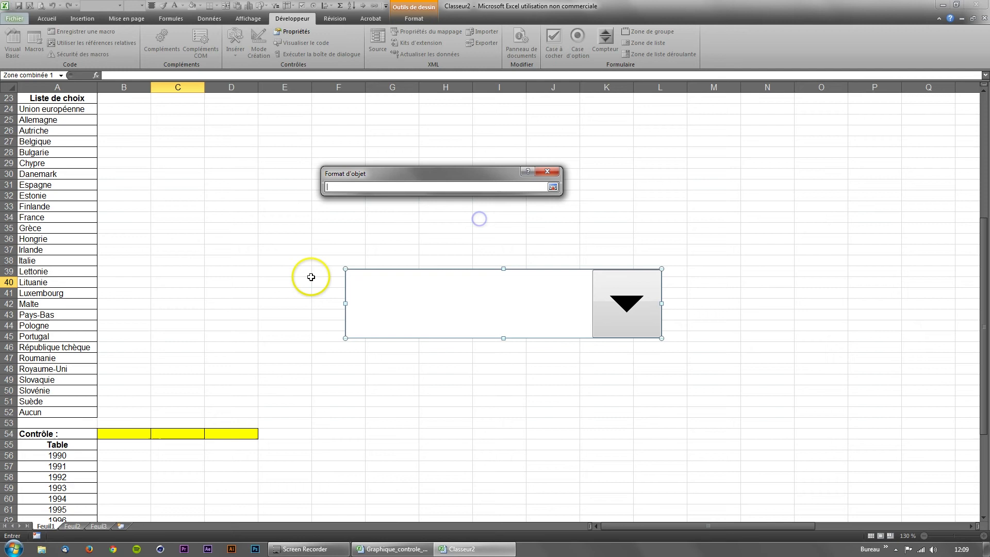
click(119, 434)
click(124, 433)
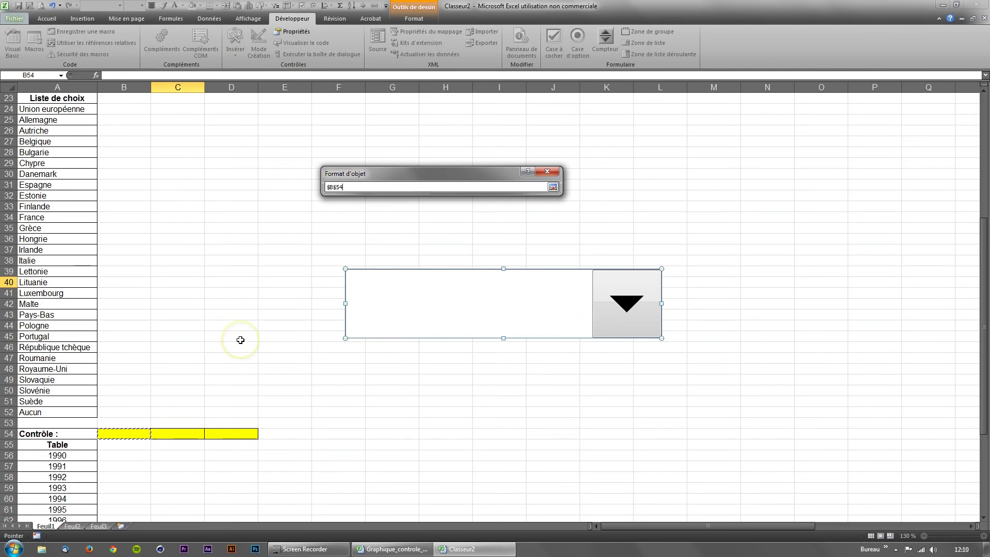
key(Return)
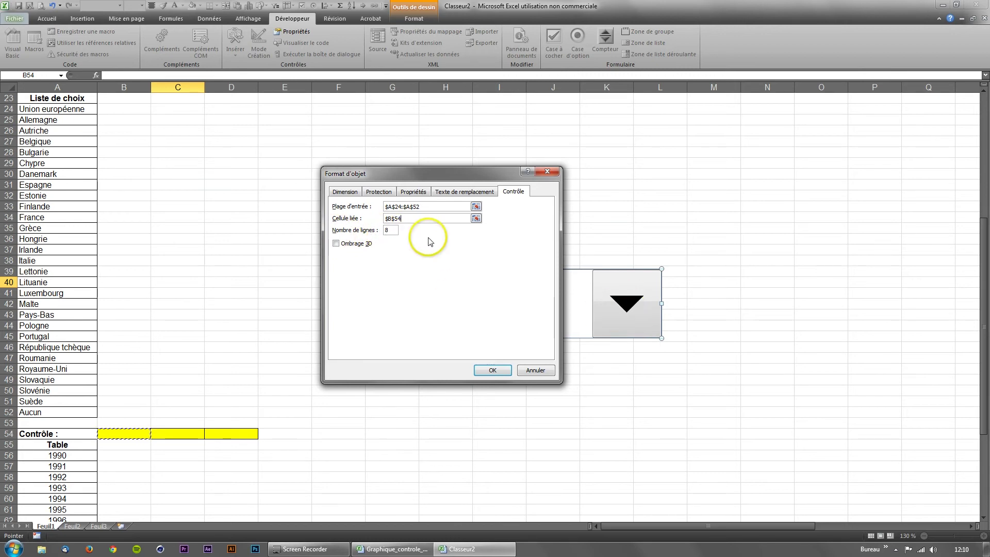
click(495, 373)
click(497, 369)
click(619, 315)
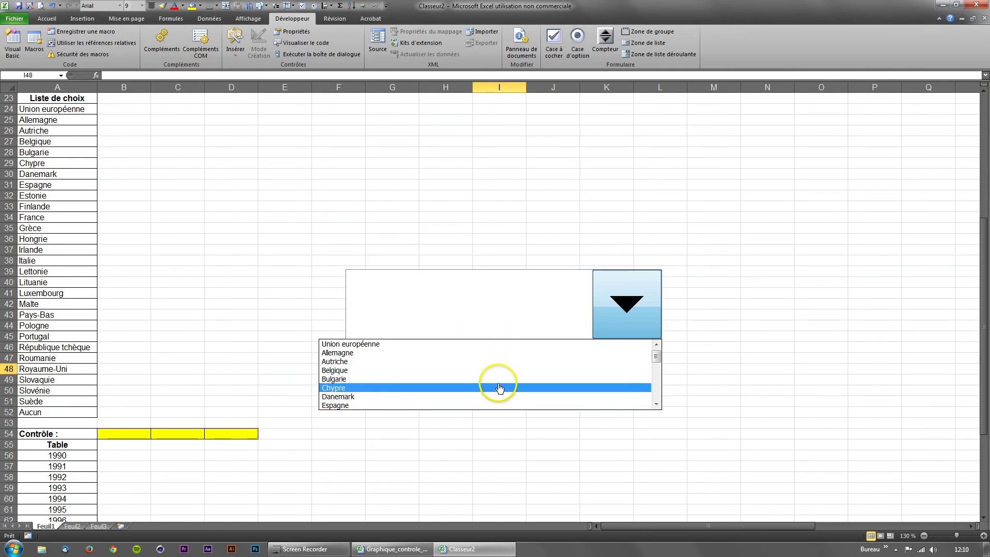
Choose Bulgarie from the combo box and confirm B54 changes to 5.
click(503, 345)
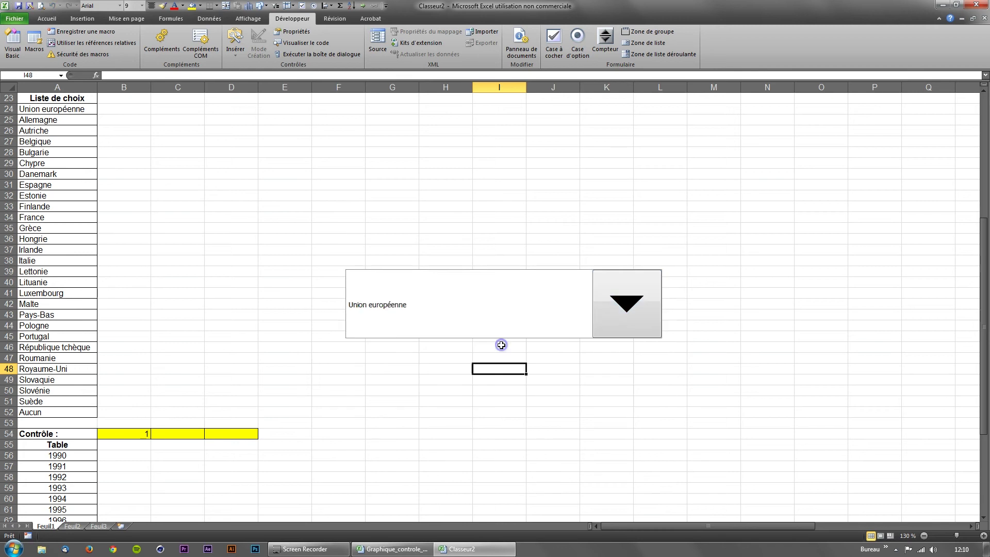
click(123, 433)
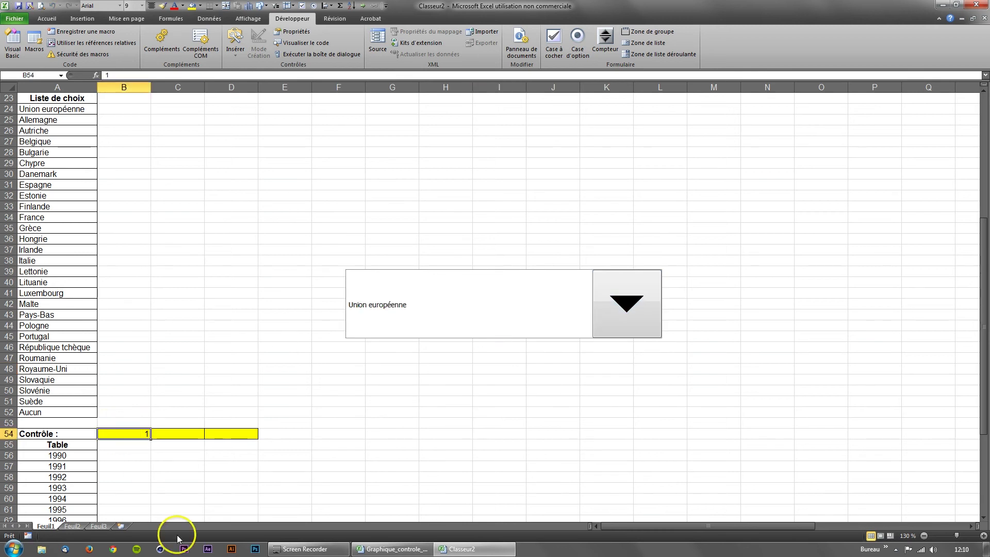
click(601, 312)
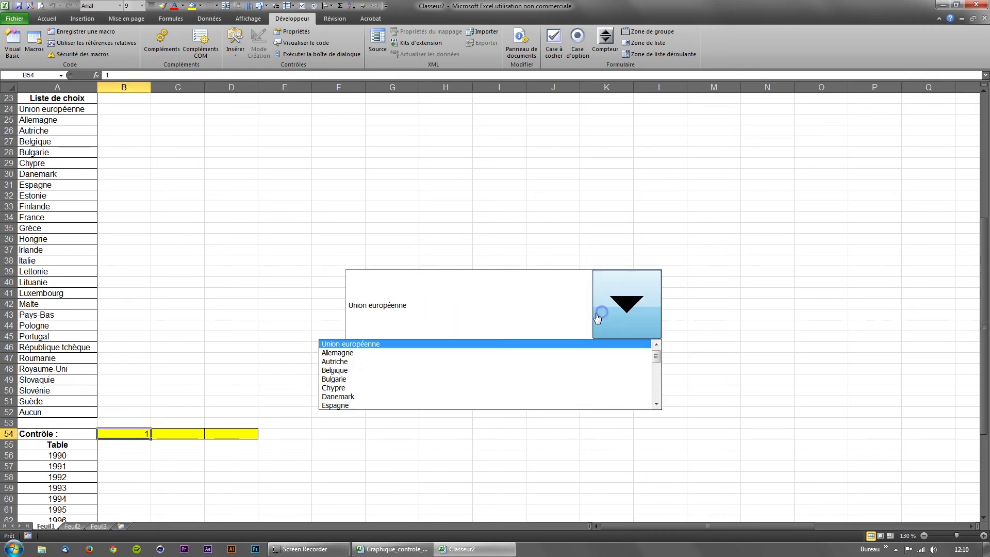
click(375, 354)
click(470, 304)
click(422, 373)
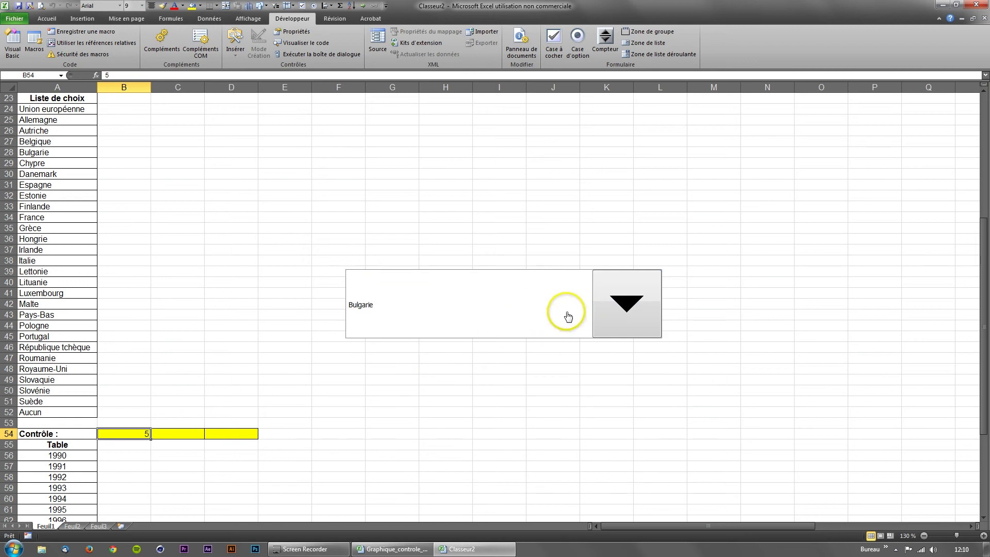
ctrl+click(532, 319)
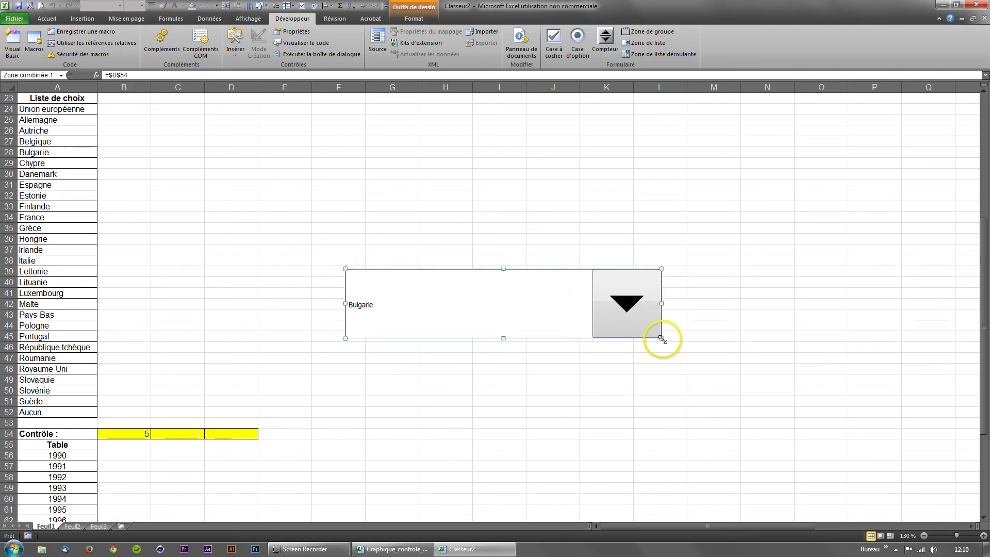
Resize the Bulgarie dropdown to a compact box and move it near cell E37.
click(604, 347)
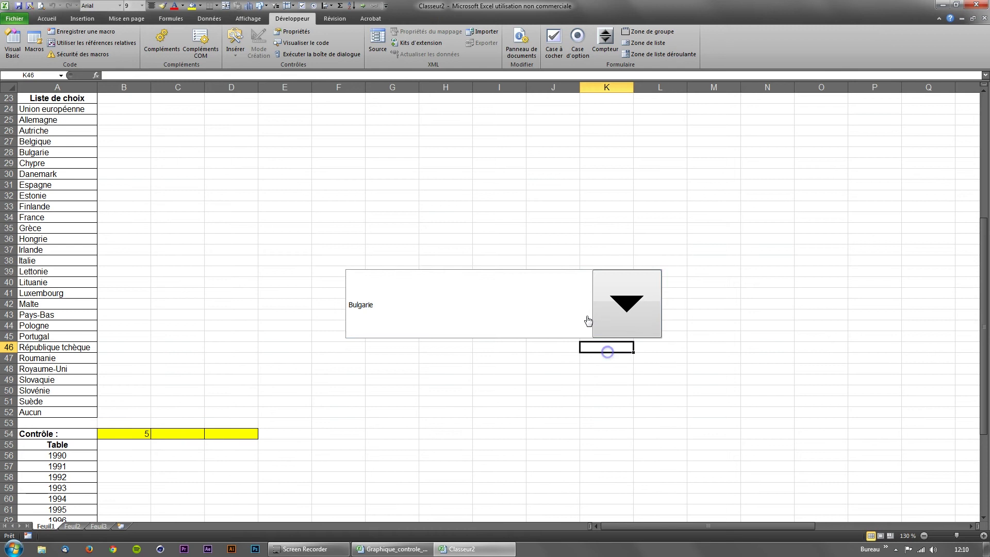
click(588, 318)
click(490, 281)
ctrl+click(480, 302)
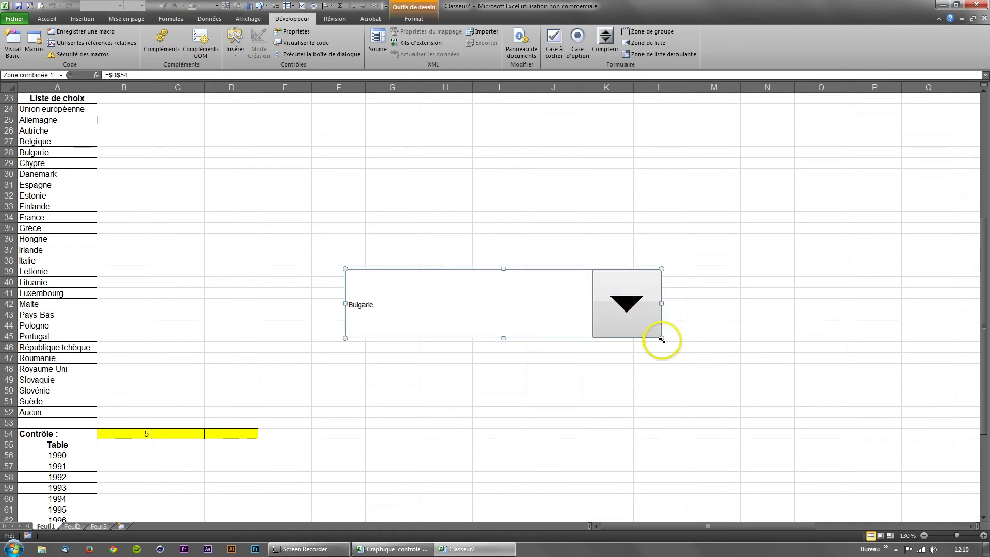
drag(568, 286, 456, 283)
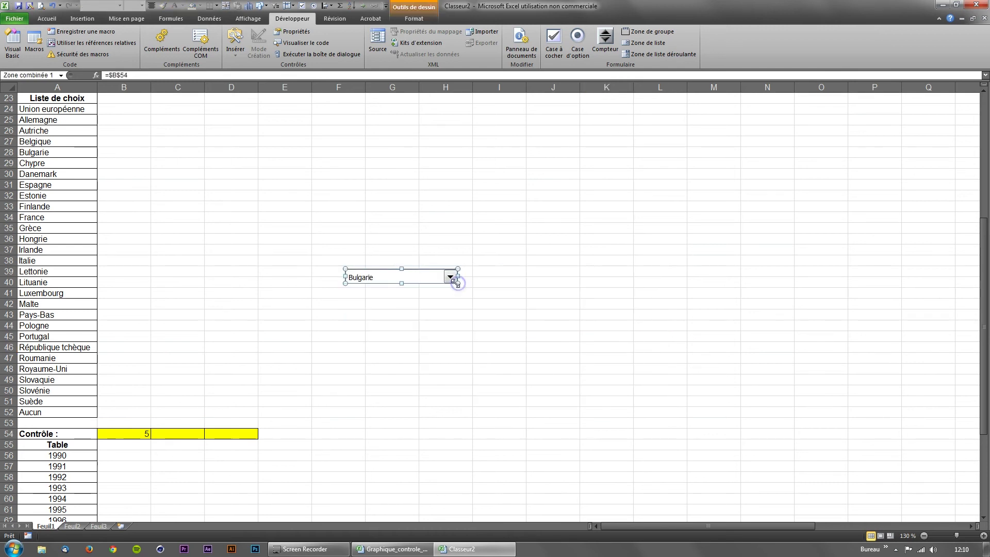
mouse_move(397, 278)
mouse_down()
mouse_move(261, 189)
mouse_move(327, 263)
mouse_up()
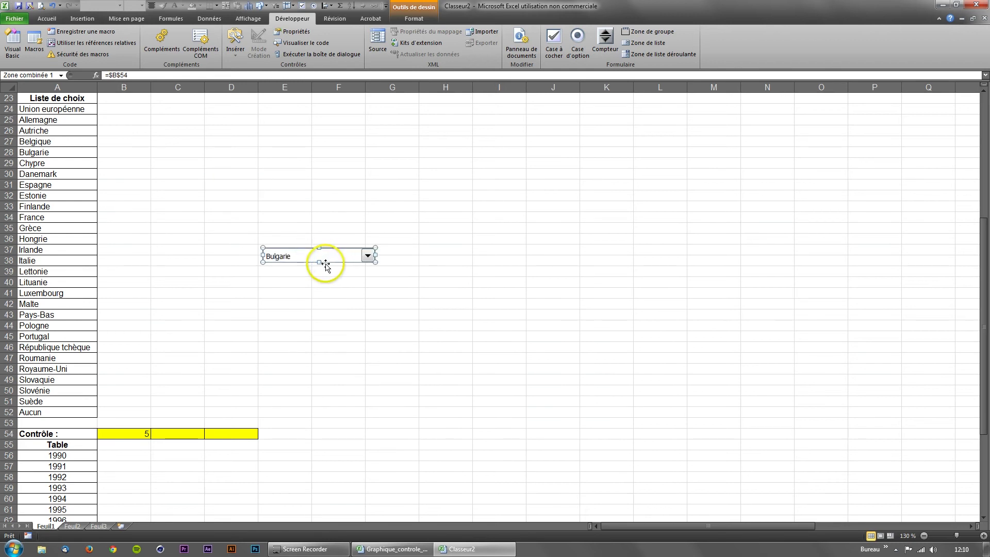
click(128, 434)
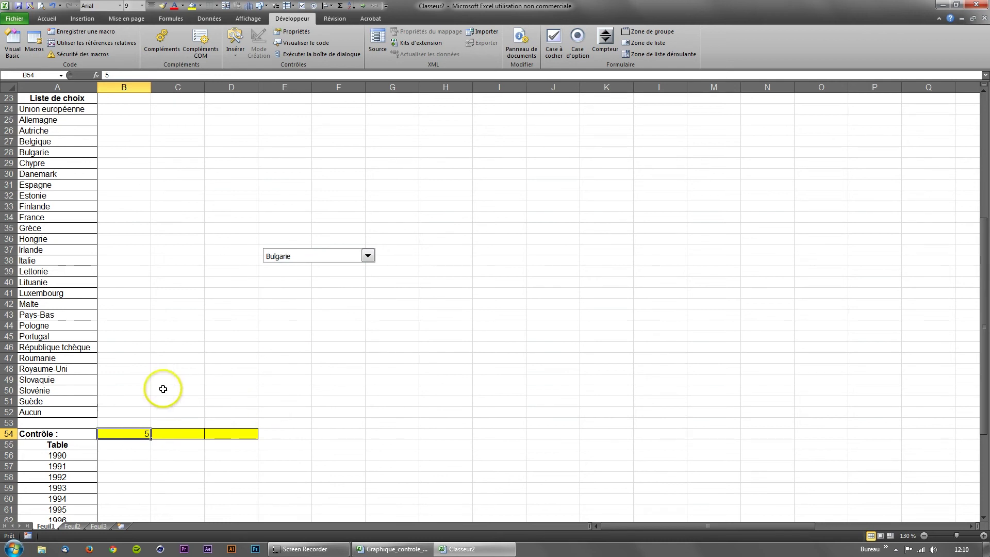
Check the Contrôle value in B54 and review the table's country headers.
scroll(160, 387, down, 2)
click(133, 384)
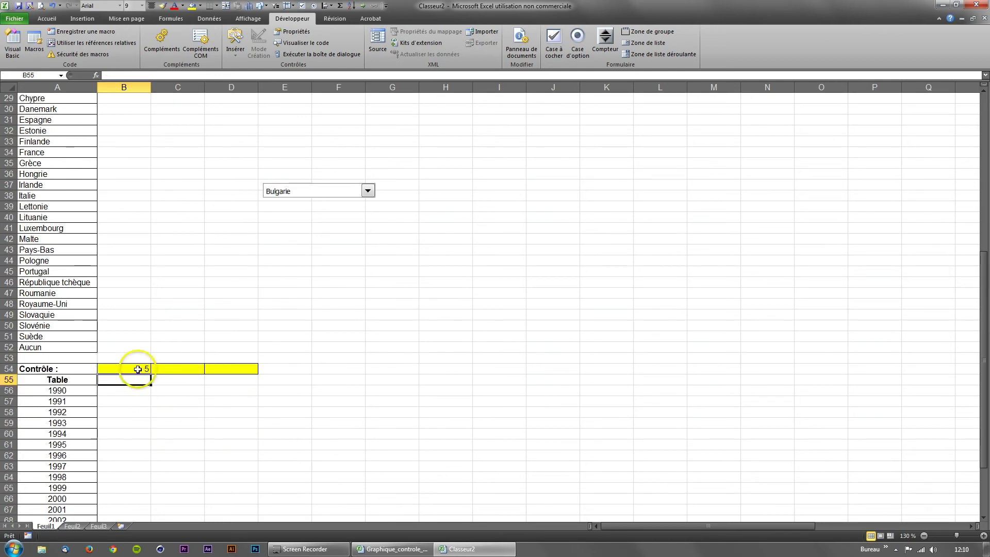
click(136, 368)
scroll(138, 396, up, 3)
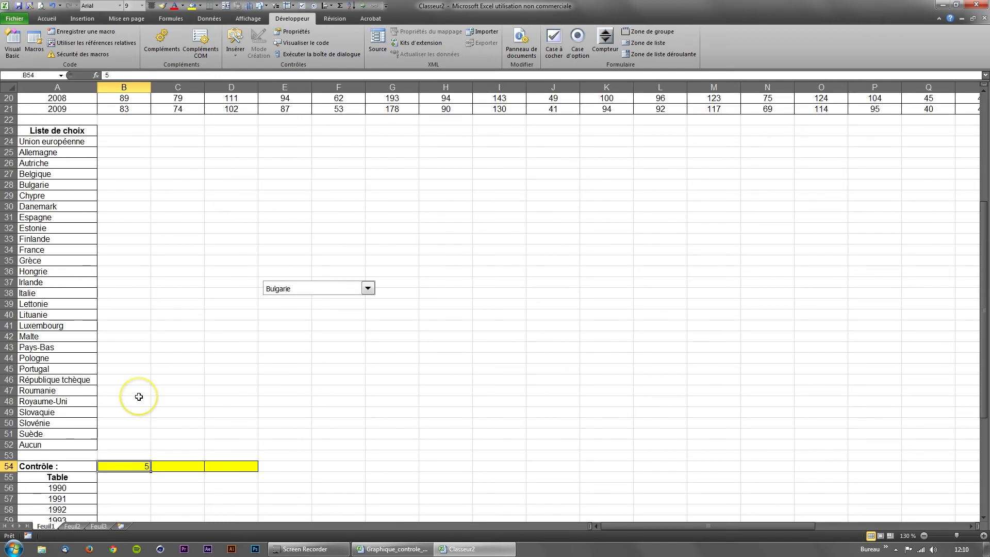
scroll(138, 396, up, 6)
scroll(138, 396, up, 1)
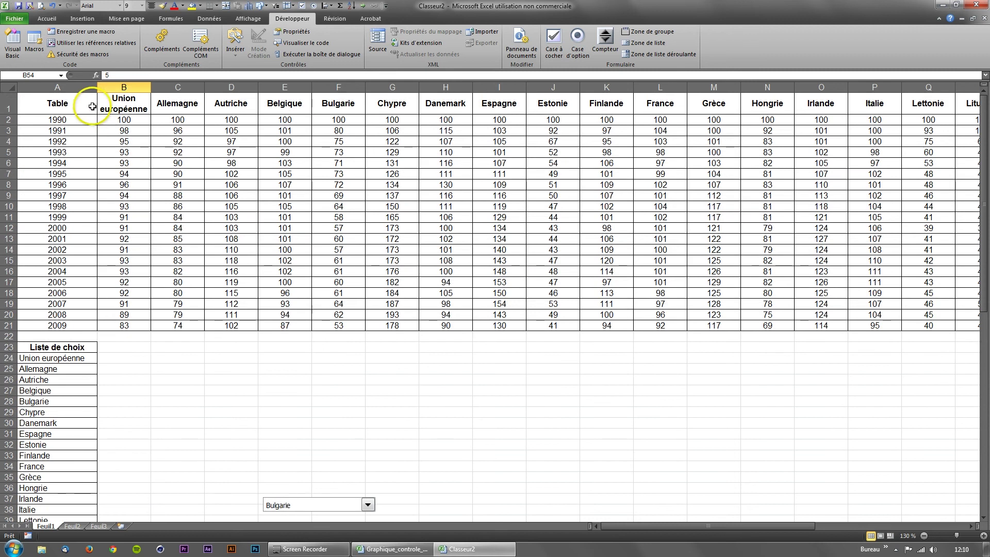
drag(86, 103, 786, 107)
scroll(301, 254, down, 1)
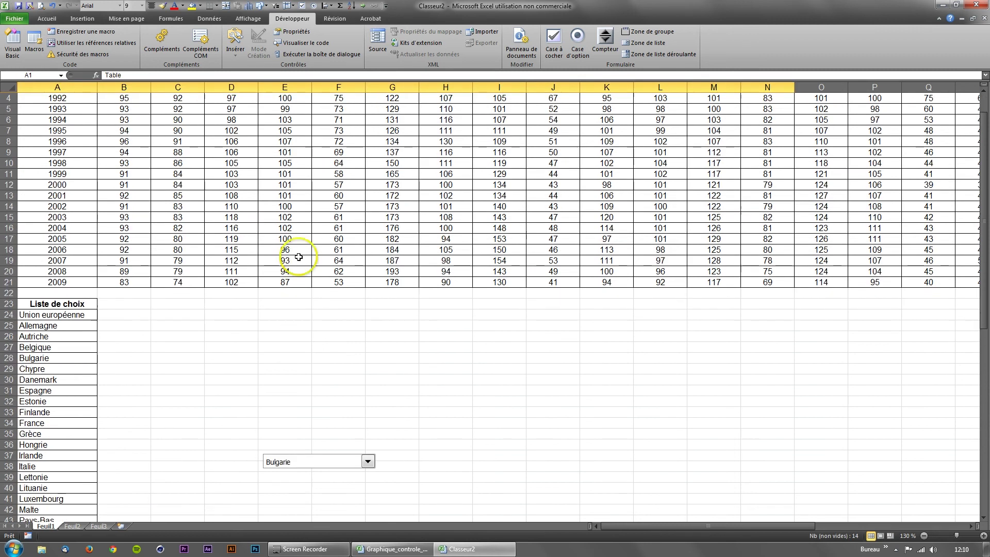
scroll(300, 254, down, 1)
Choose Union européenne in the dropdown and confirm B54 now shows 1.
click(348, 428)
drag(369, 459, 370, 444)
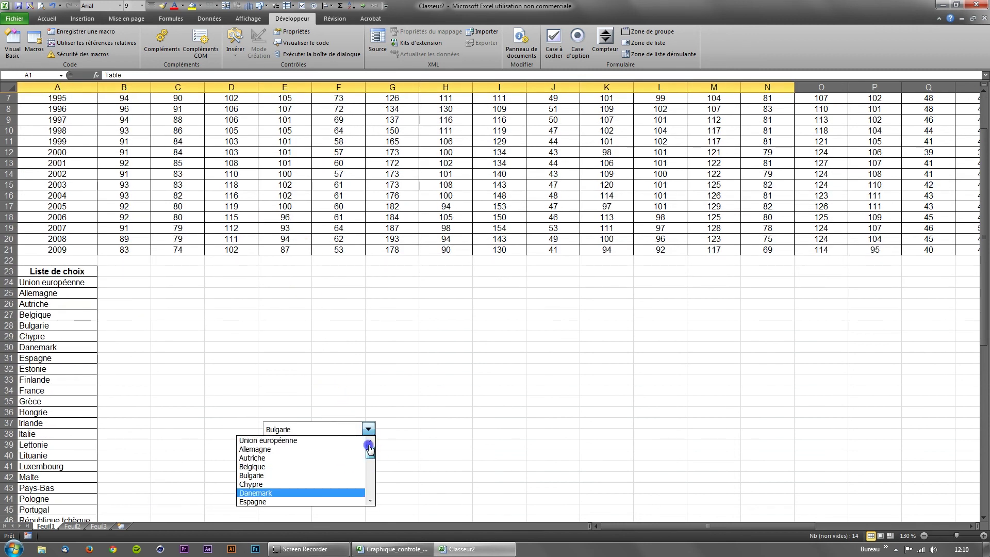
click(322, 441)
scroll(206, 418, down, 5)
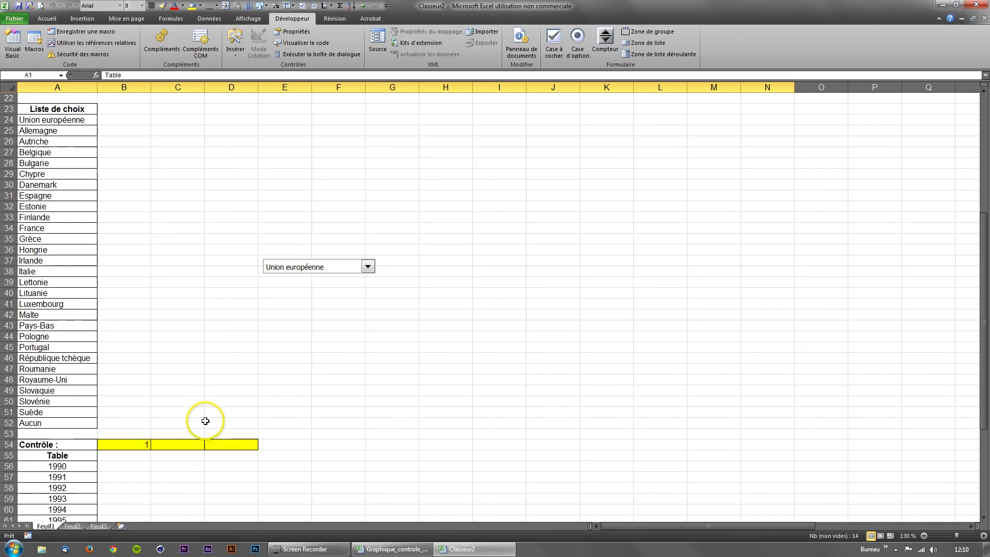
click(122, 445)
Review the Union européenne column: header B1 and values B2:B21.
scroll(122, 442, down, 8)
scroll(122, 442, down, 1)
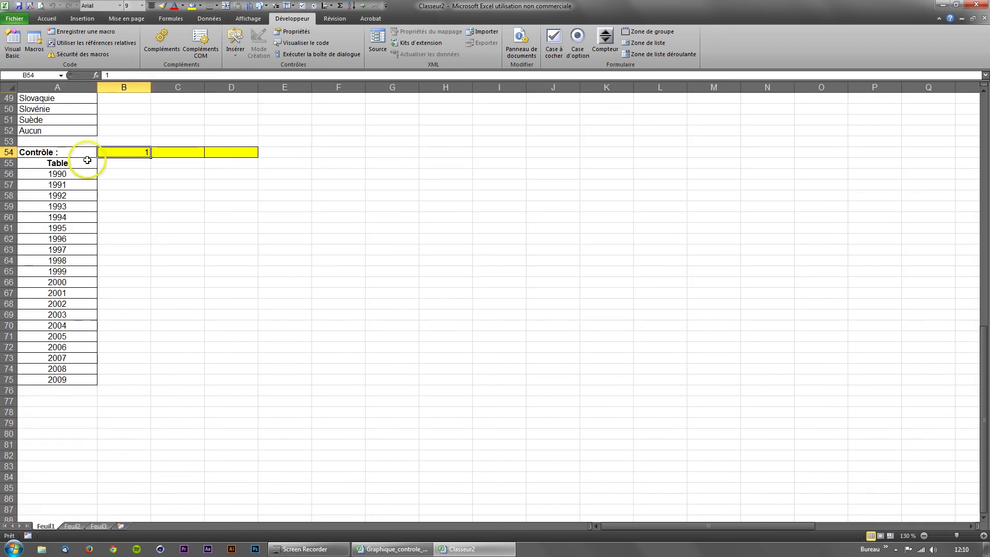
scroll(118, 161, up, 2)
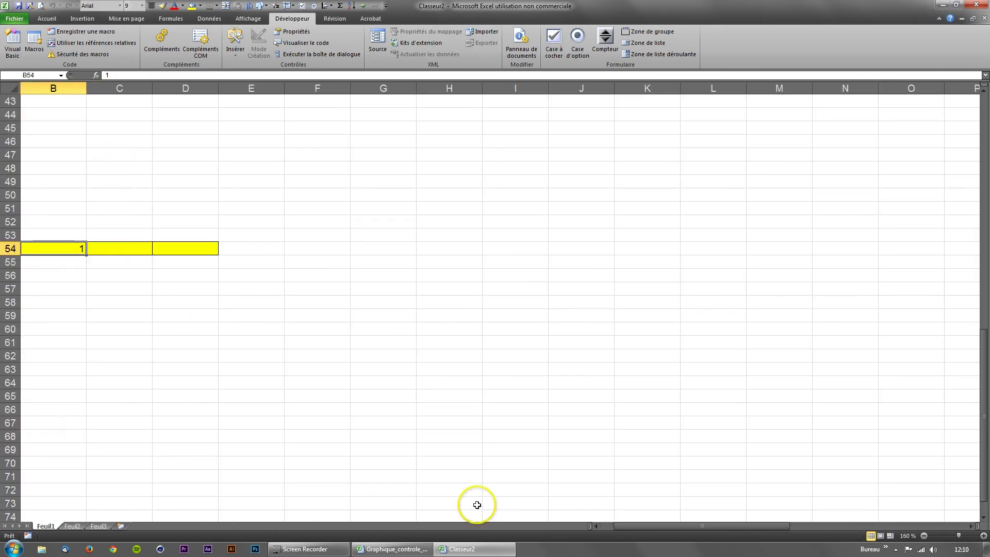
drag(717, 527, 598, 528)
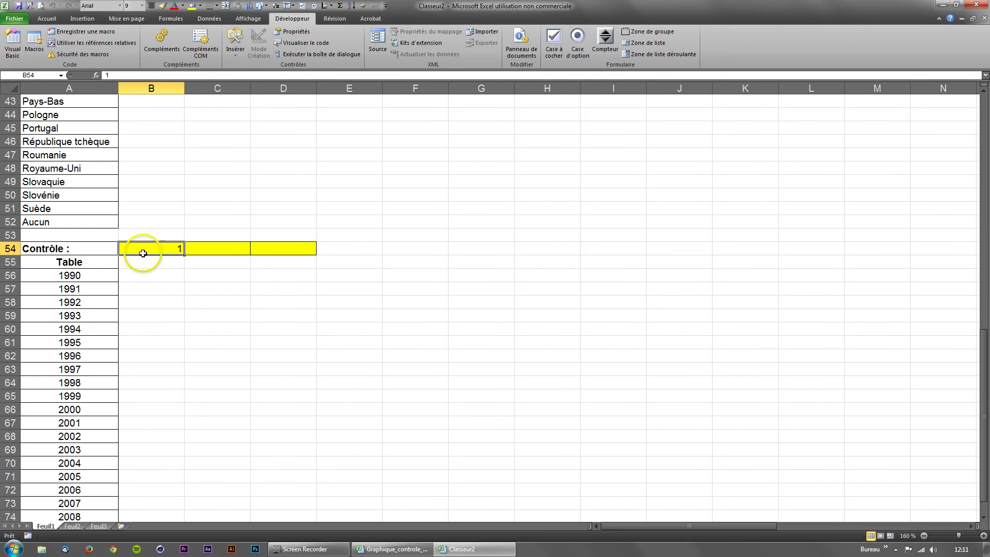
scroll(187, 310, up, 14)
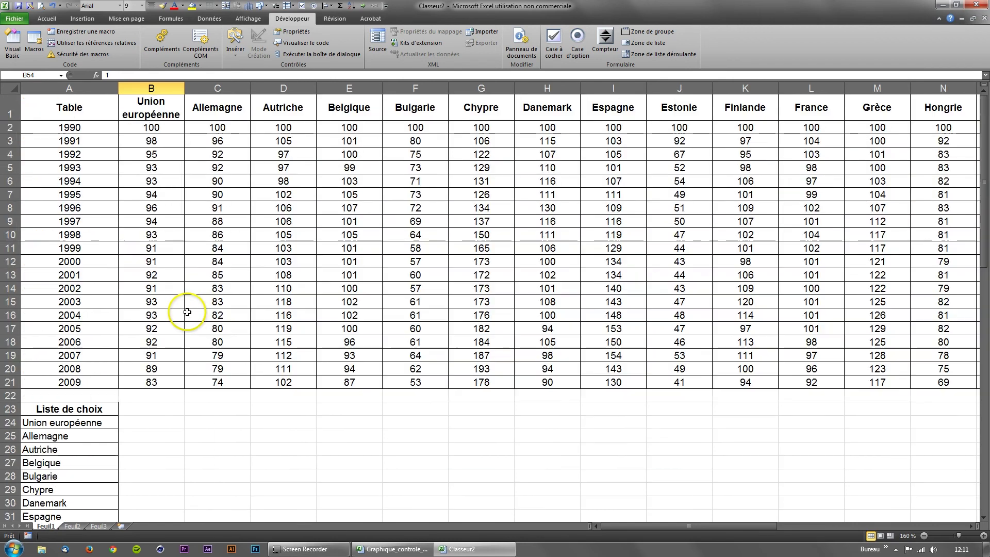
click(155, 101)
drag(145, 126, 147, 388)
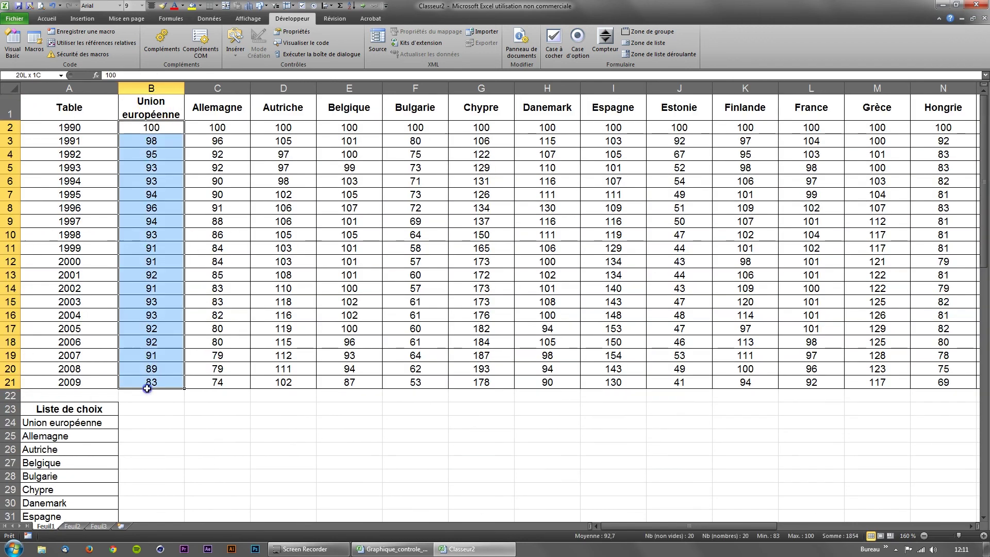
Select cell B55 beside the Table label, ready for the lookup formula.
ctrl+scroll(165, 384, down, 3)
scroll(172, 372, down, 5)
scroll(129, 407, down, 1)
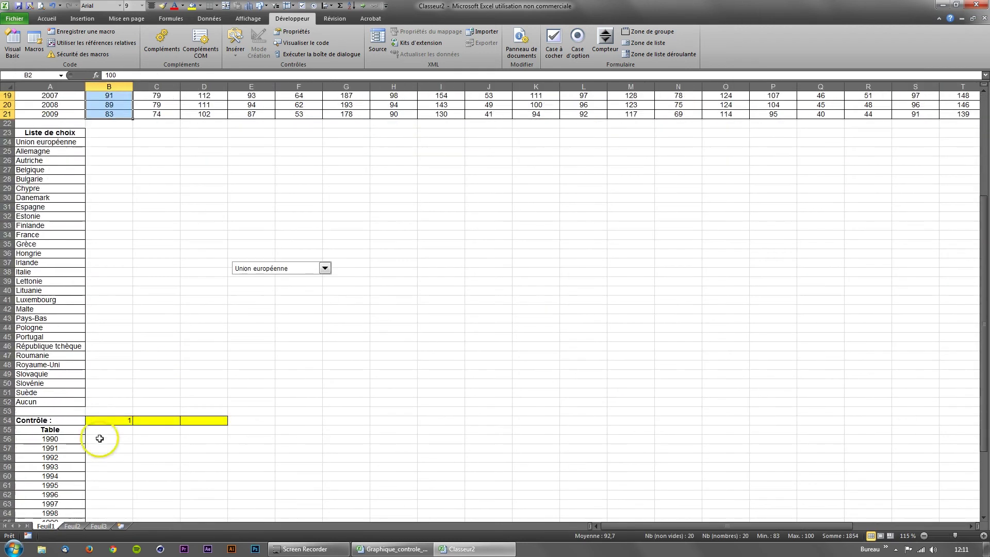
click(103, 435)
scroll(103, 435, up, 1)
scroll(102, 435, up, 4)
scroll(103, 435, up, 2)
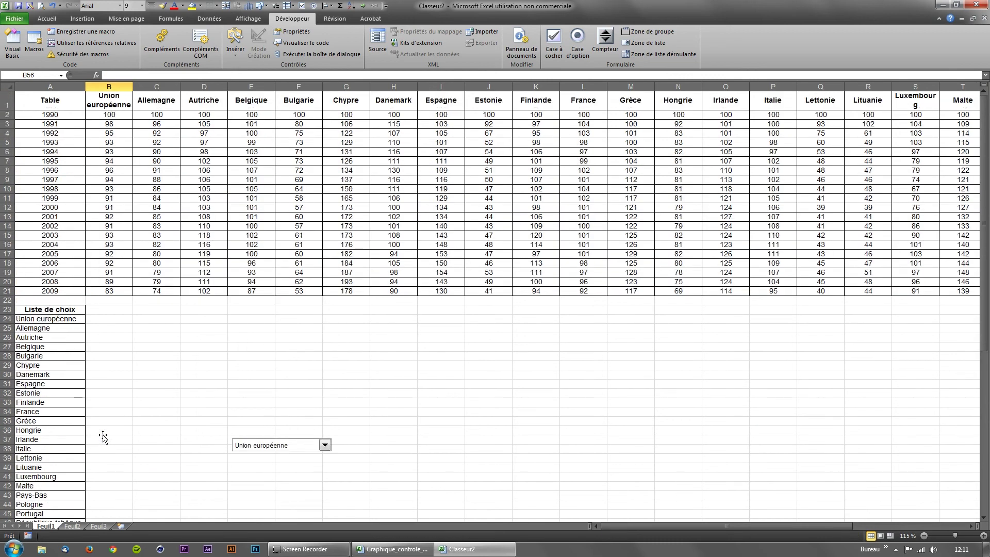
scroll(103, 438, down, 3)
scroll(103, 437, down, 3)
click(108, 431)
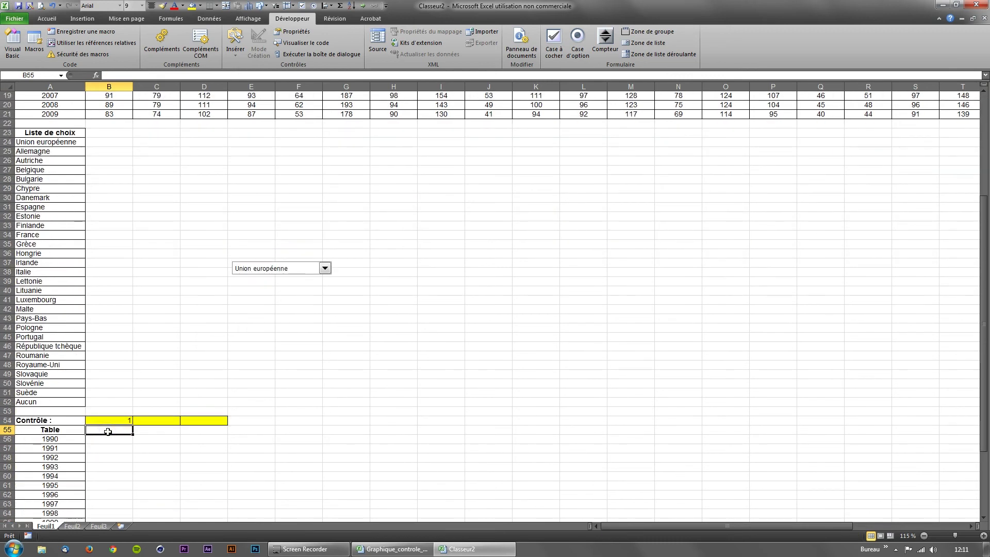
Type =recherchev(A55; in B55, with the Table label A55 as lookup value.
text(=re)
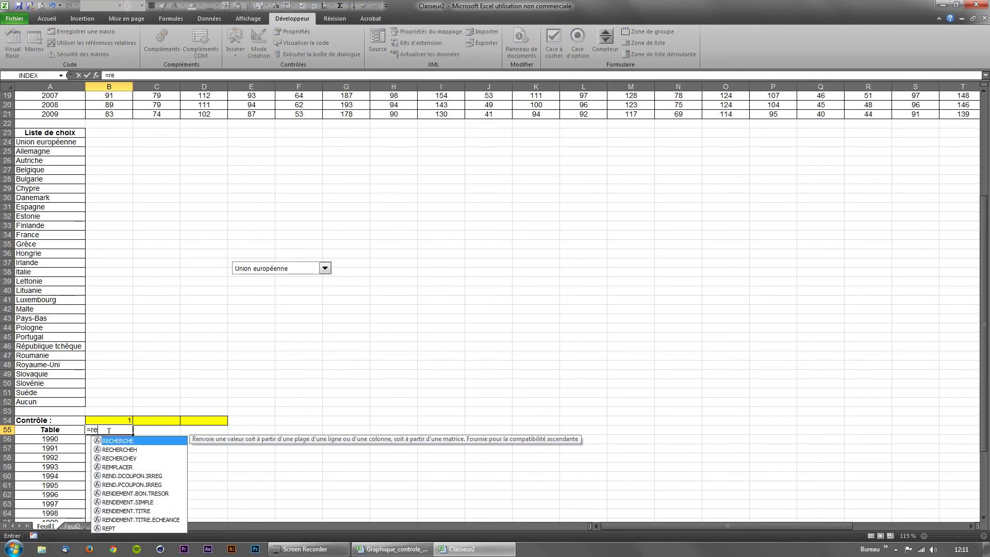
text(cherchev)
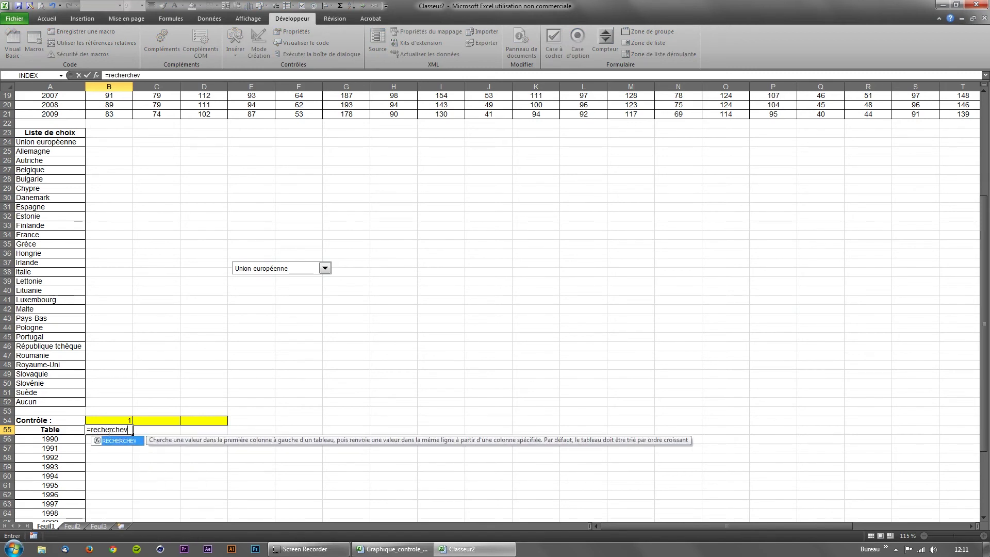
text(()
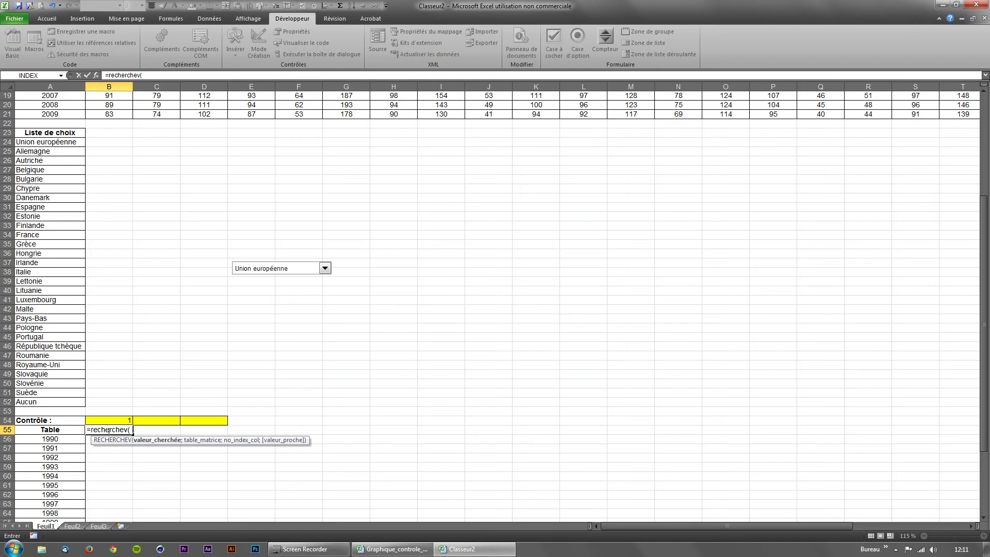
scroll(108, 431, up, 6)
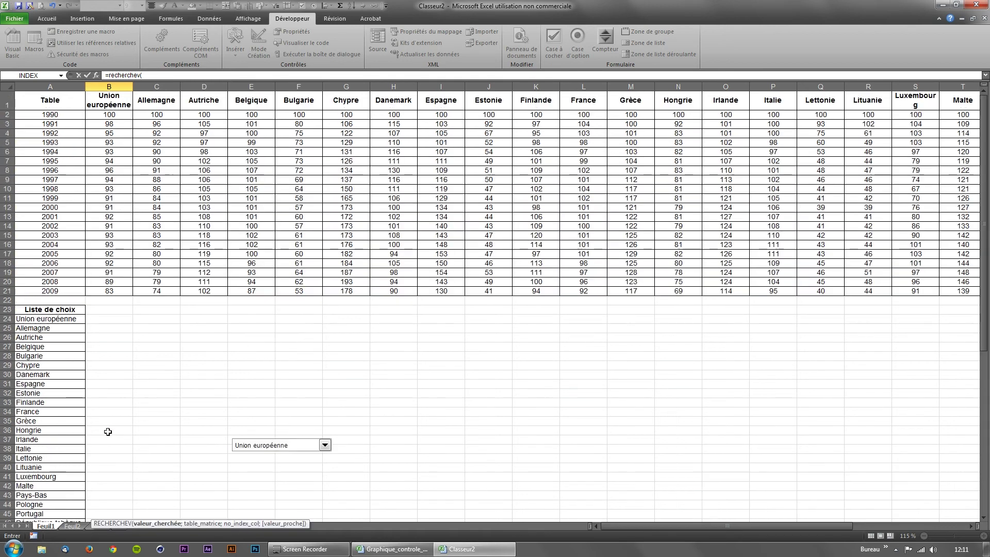
scroll(108, 432, down, 5)
click(66, 458)
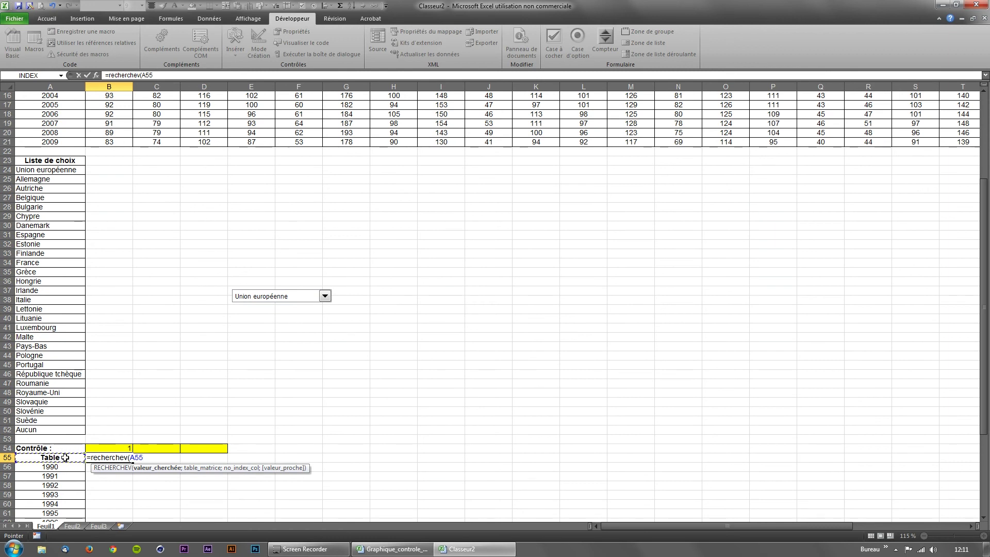
scroll(65, 458, up, 5)
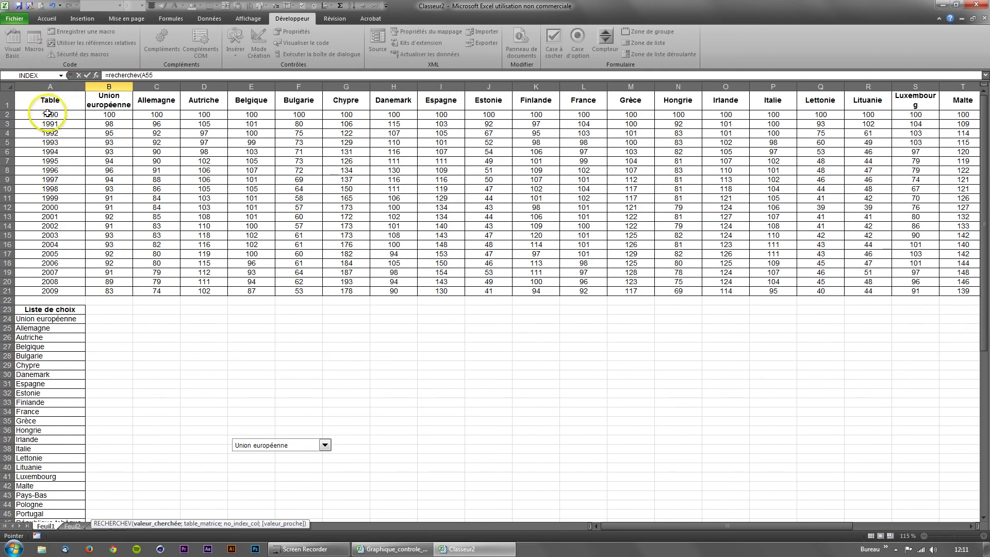
scroll(132, 280, down, 8)
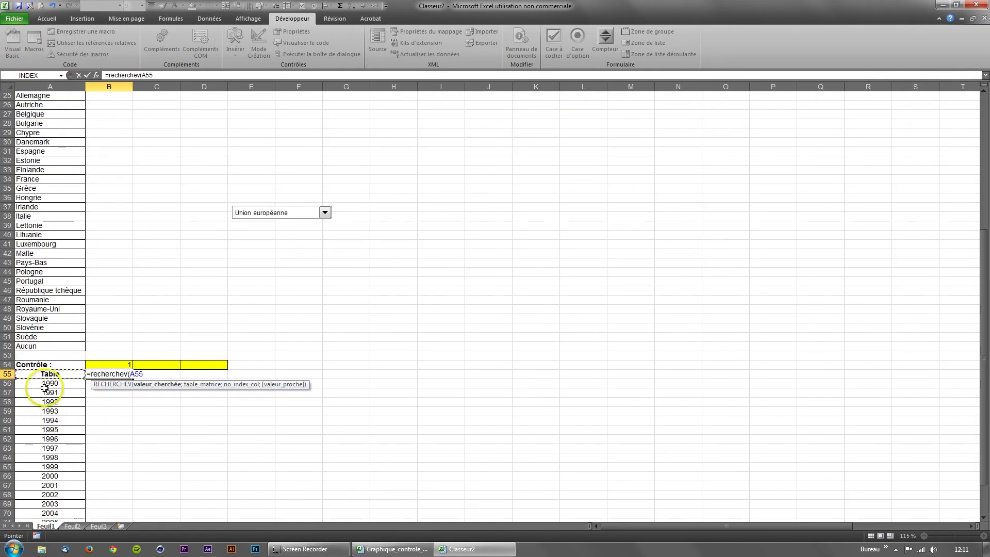
scroll(67, 361, up, 8)
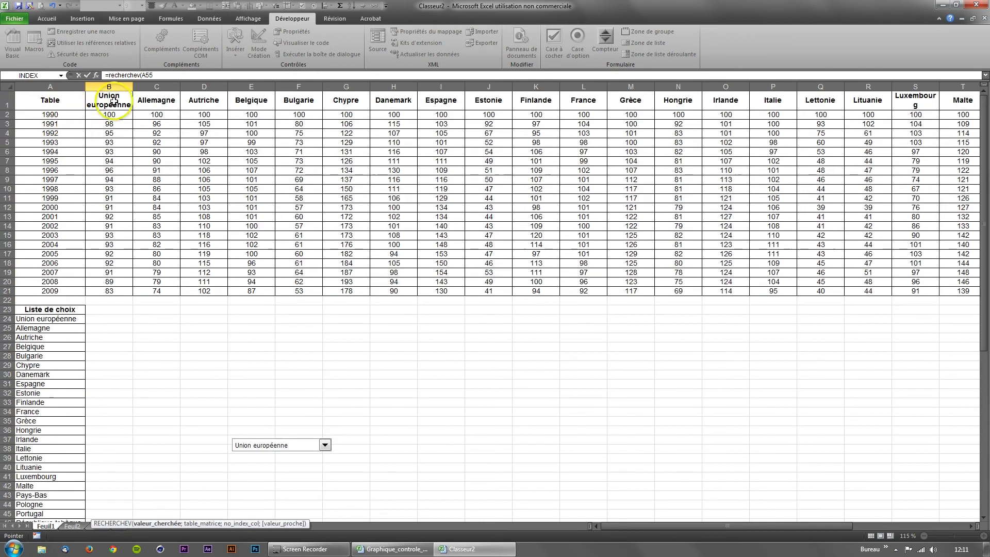
scroll(194, 448, down, 6)
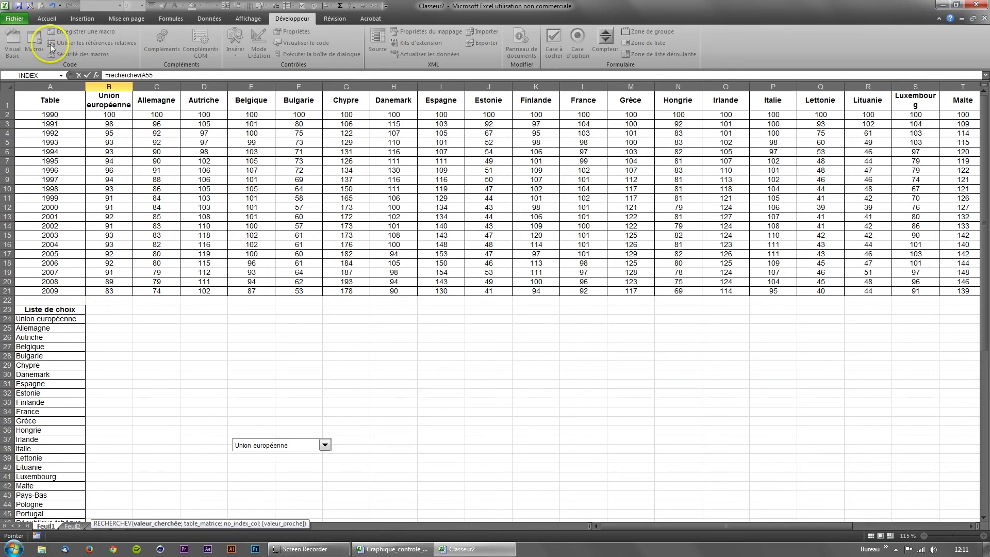
scroll(52, 247, down, 7)
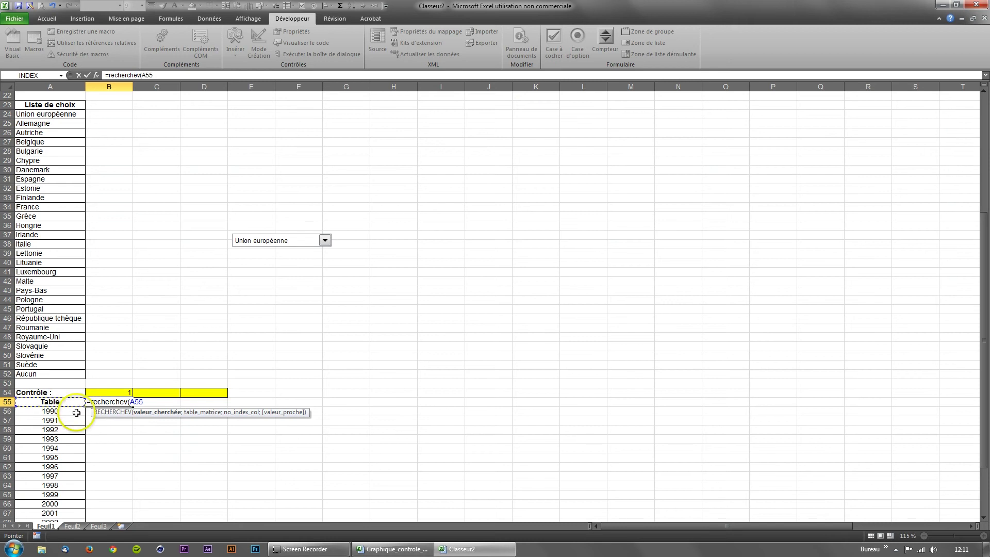
text(;)
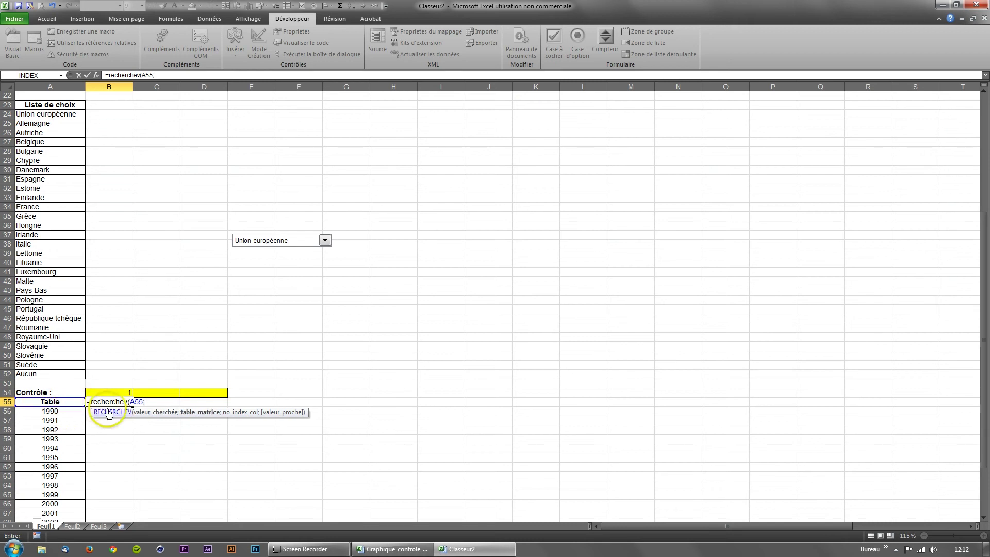
scroll(109, 412, up, 7)
Make the lookup table the absolute range $A$1:$AC$21 and add the next separator.
mouse_move(55, 100)
mouse_down()
mouse_move(982, 258)
mouse_move(882, 294)
mouse_up()
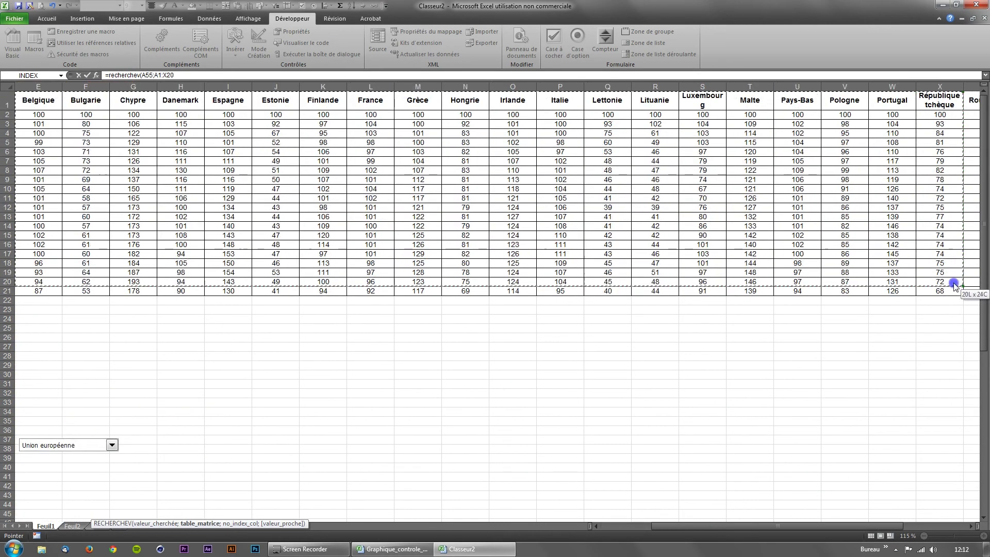
click(188, 77)
key(F4)
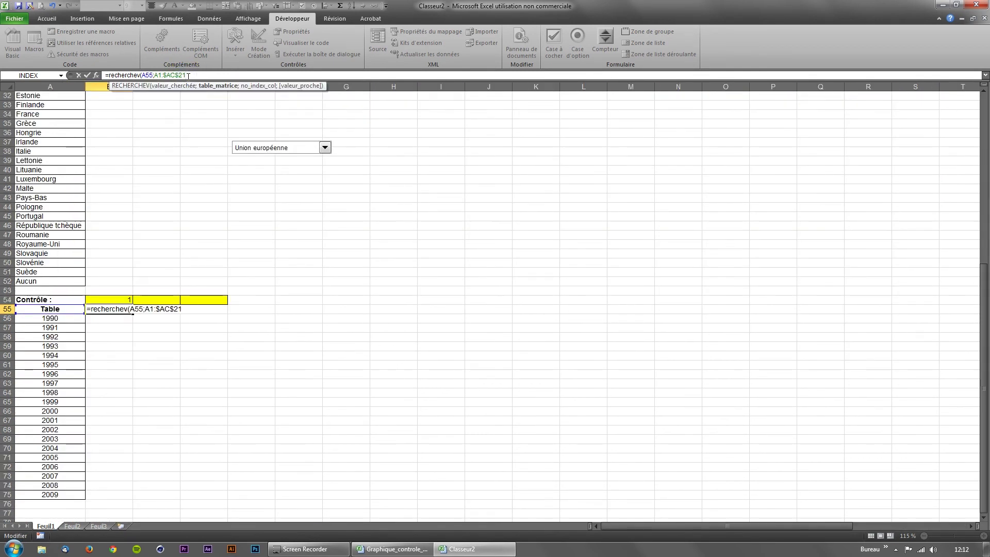
click(160, 76)
key(F4)
click(208, 76)
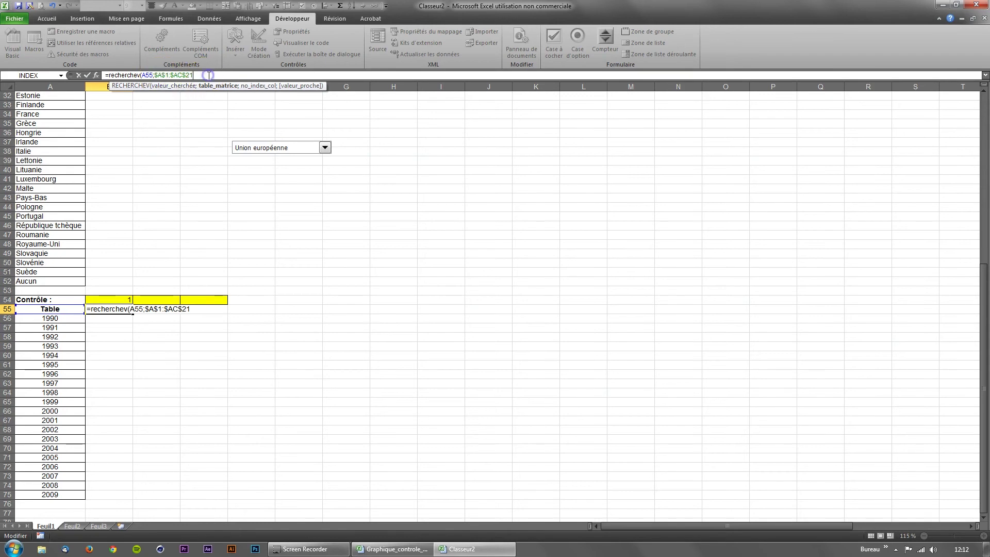
text(;)
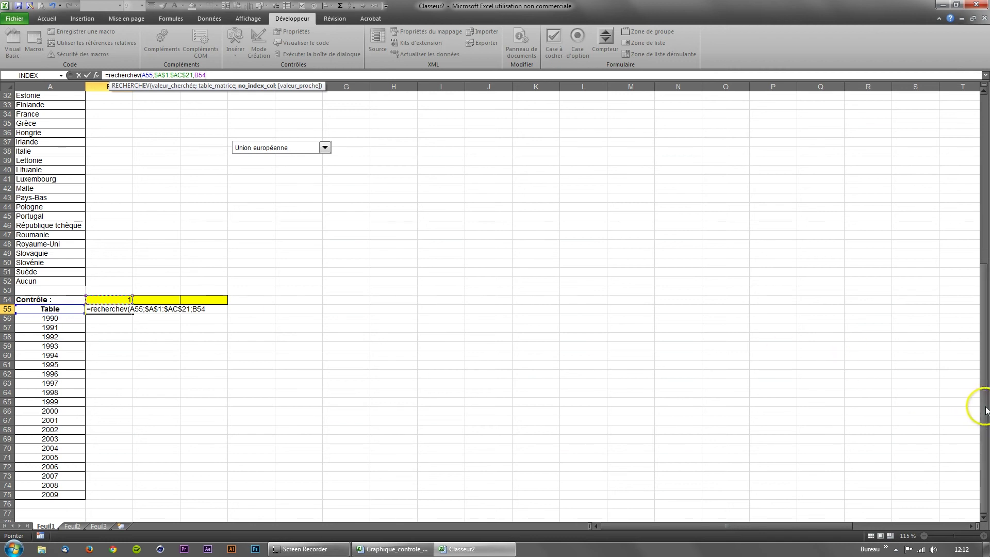
Finish B55 as =RECHERCHEV(A55;$A$1:$AC$21;B54+1;FAUX) so it returns Union européenne.
scroll(946, 404, up, 10)
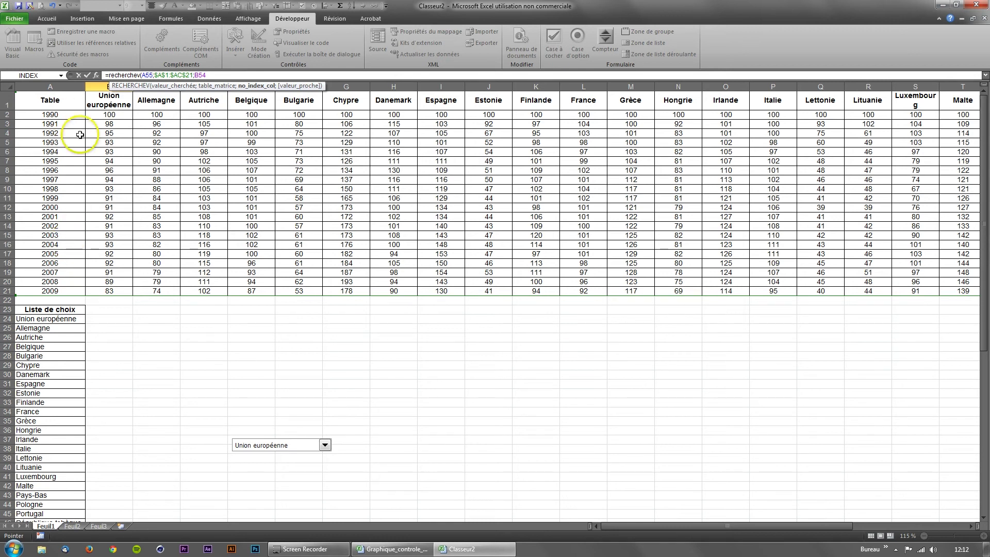
text(+1)
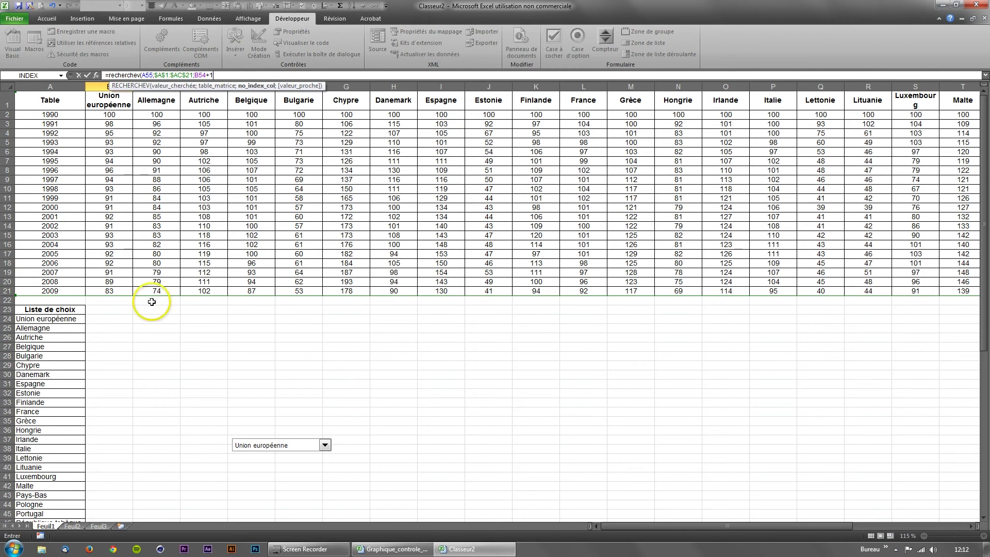
drag(983, 305, 982, 461)
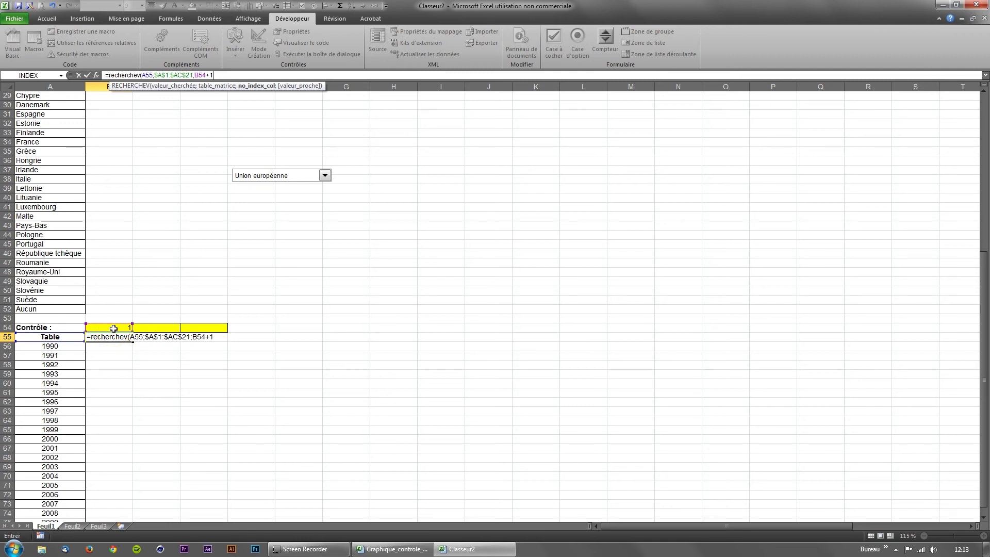
drag(983, 394, 984, 233)
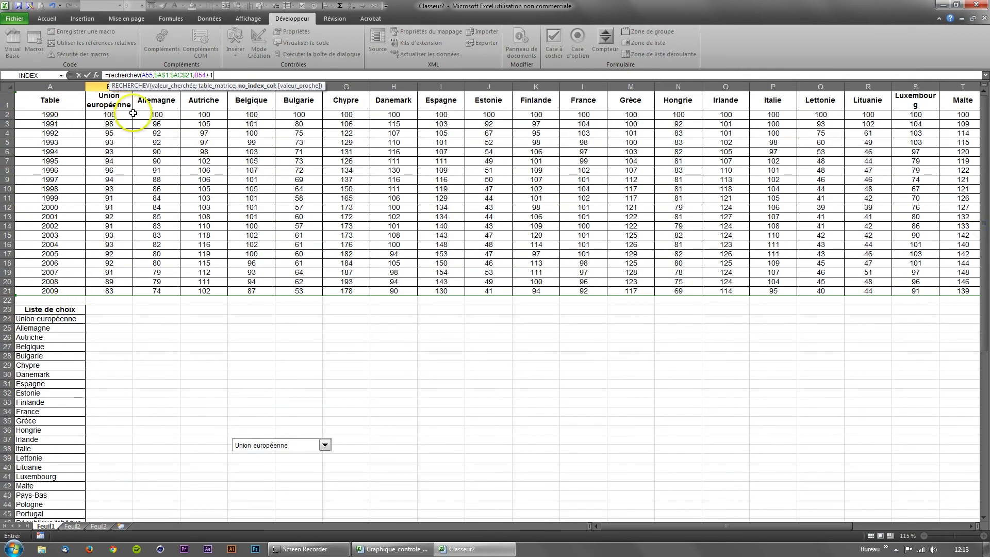
drag(984, 237, 983, 399)
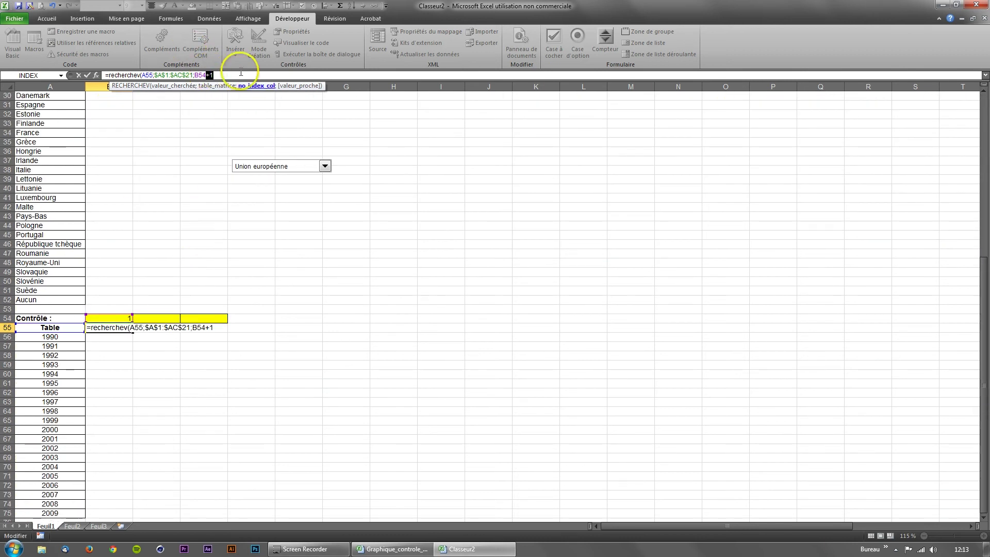
click(230, 75)
text(;)
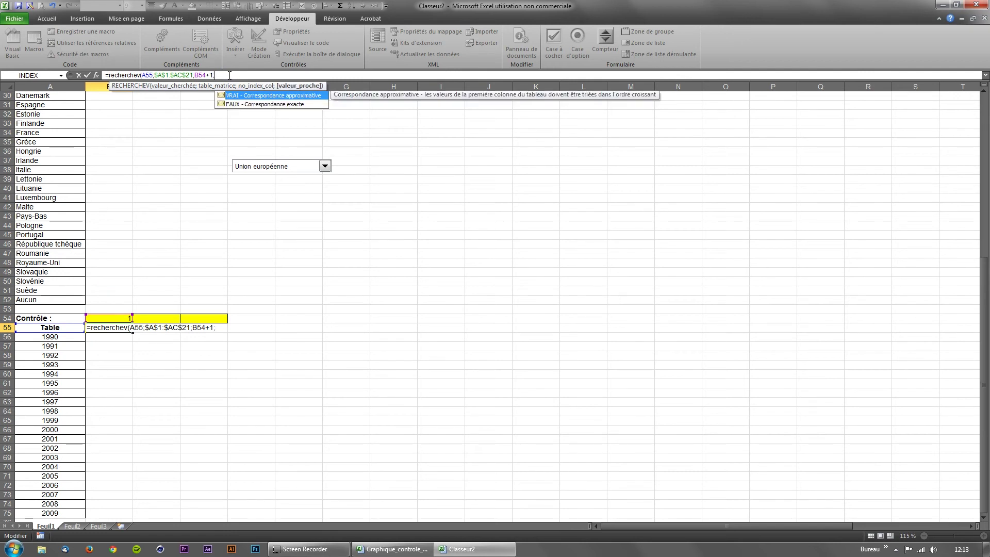
text(faux))
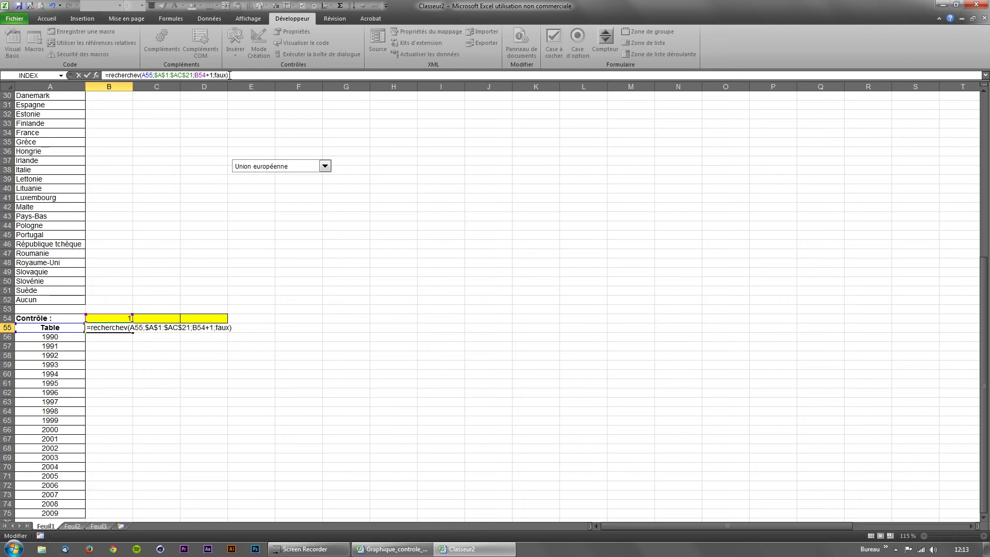
key(Return)
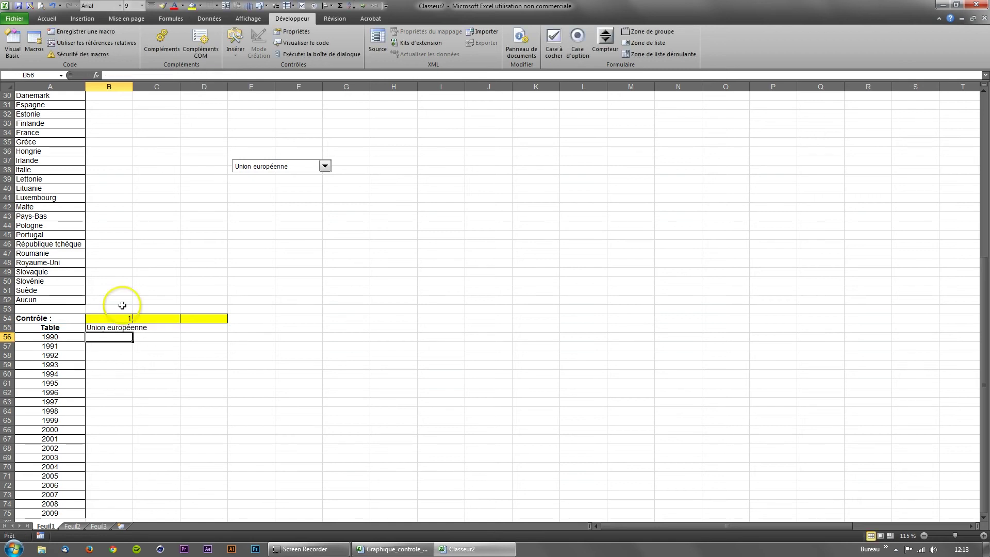
Widen column B to fit 'Union européenne'.
click(125, 328)
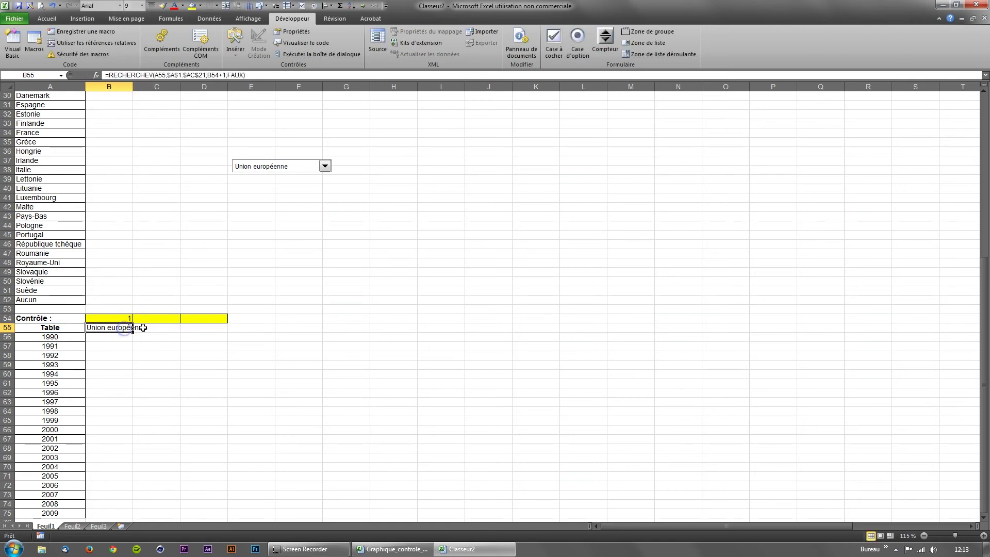
drag(133, 86, 151, 86)
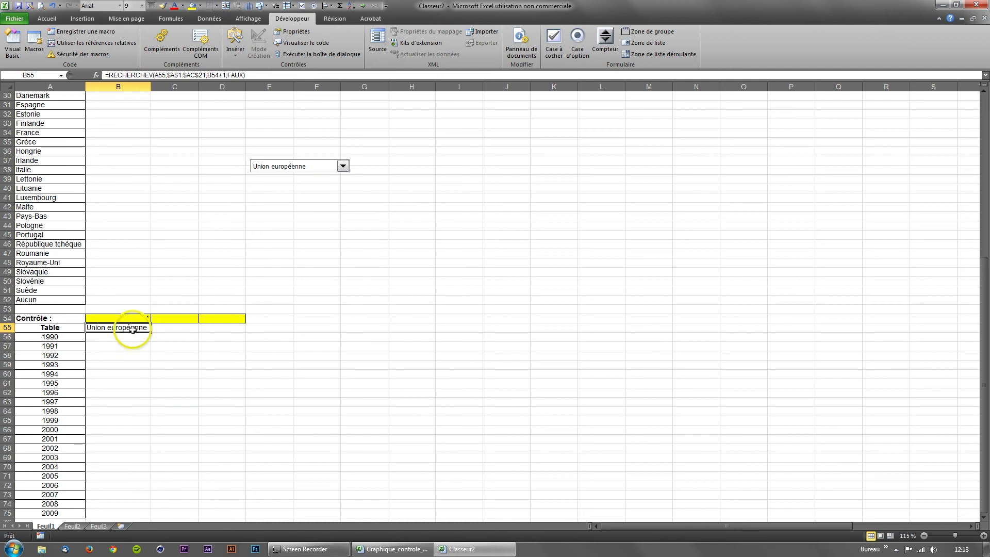
scroll(132, 329, down, 2)
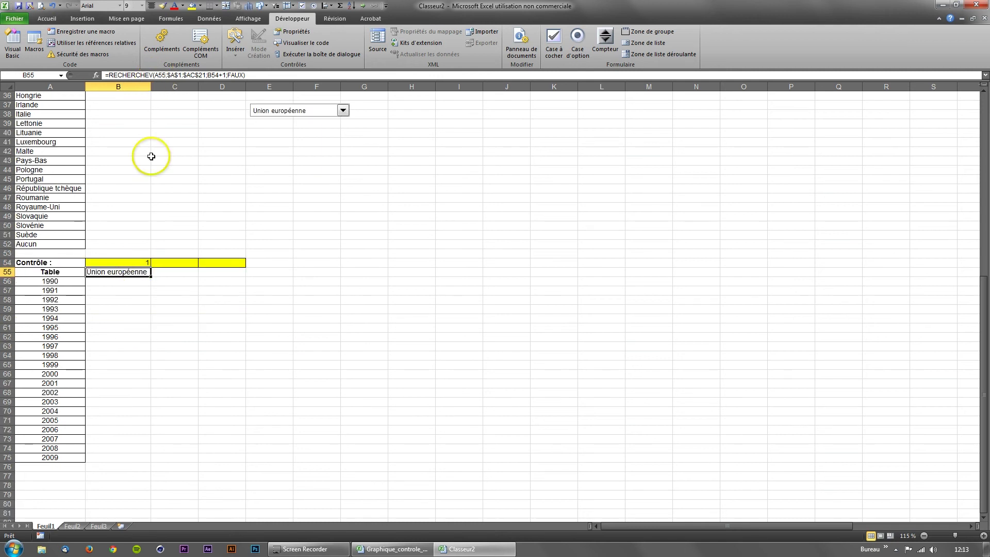
Edit B55 in-cell to change the column argument to B$54+1, locking row 54.
click(163, 75)
click(133, 272)
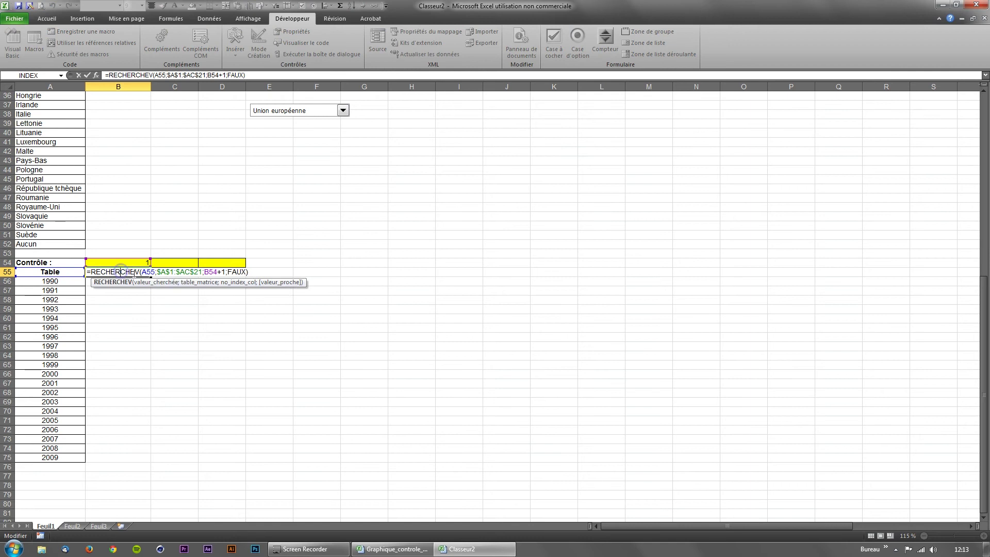
click(146, 272)
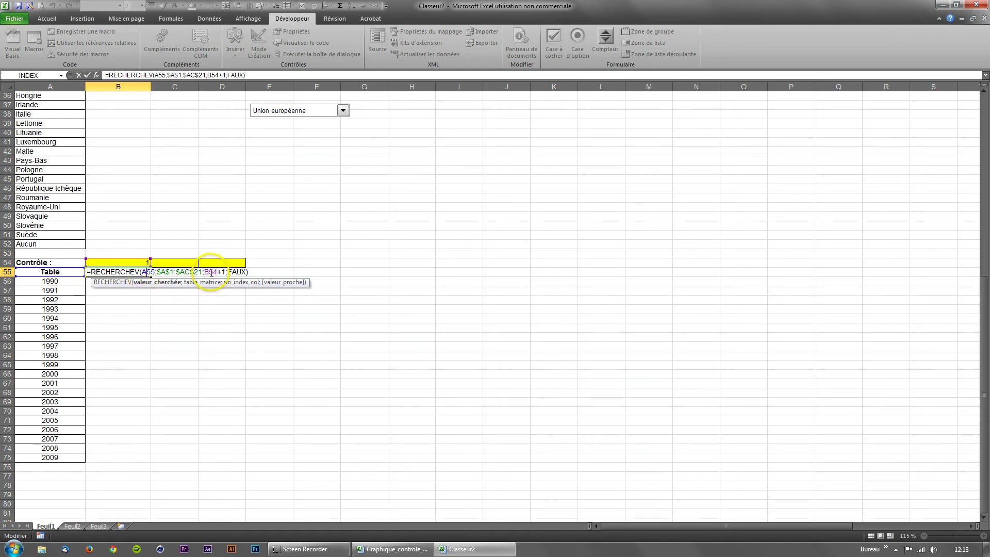
double_click(212, 272)
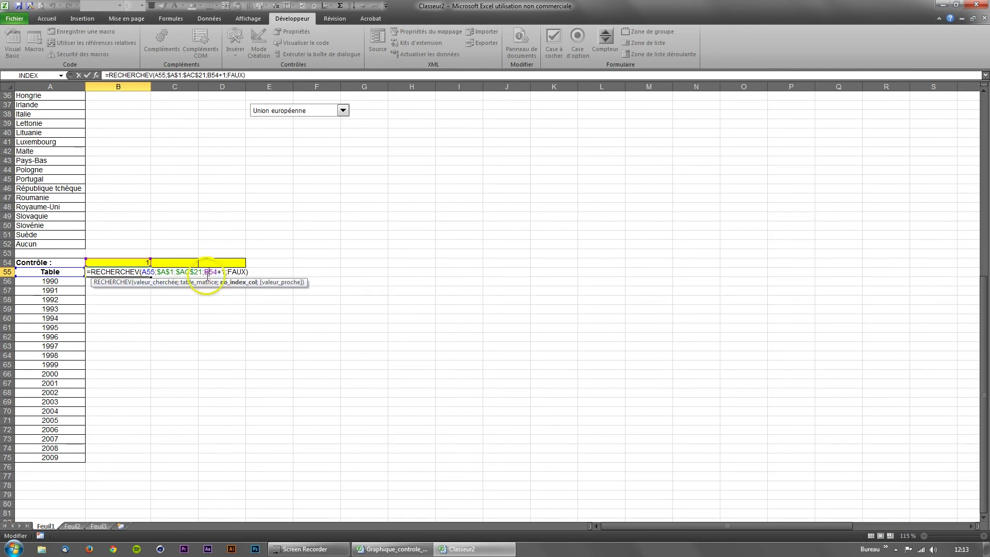
click(126, 261)
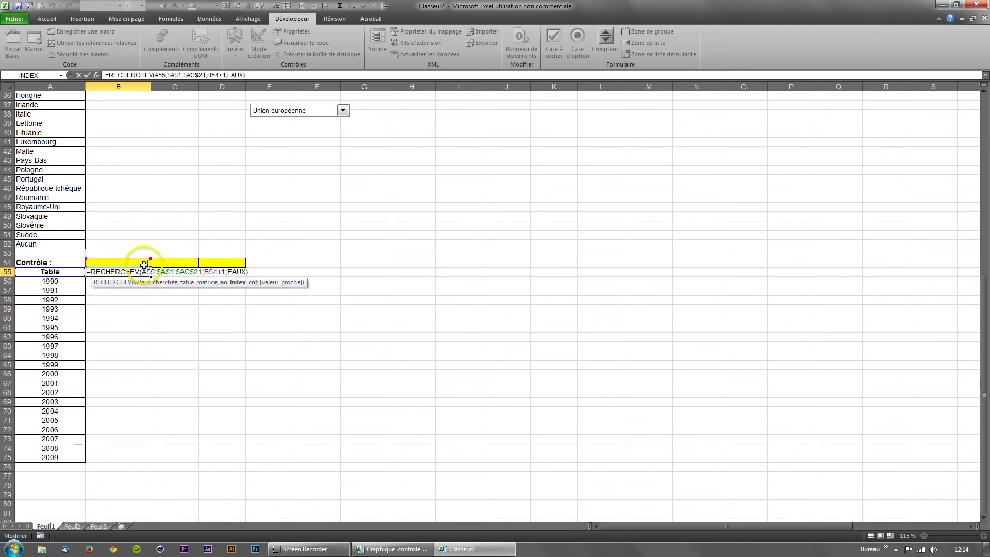
click(210, 272)
text($)
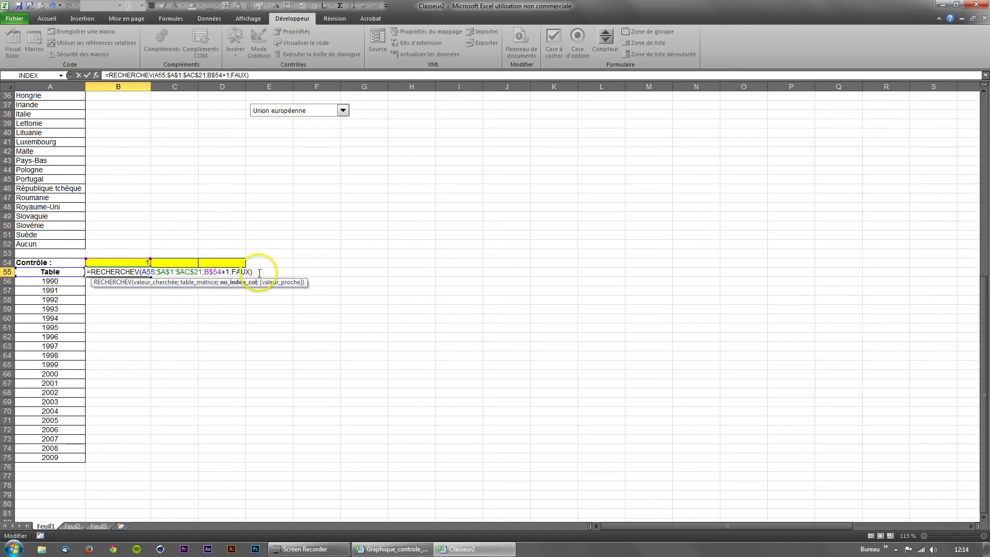
click(259, 271)
click(217, 272)
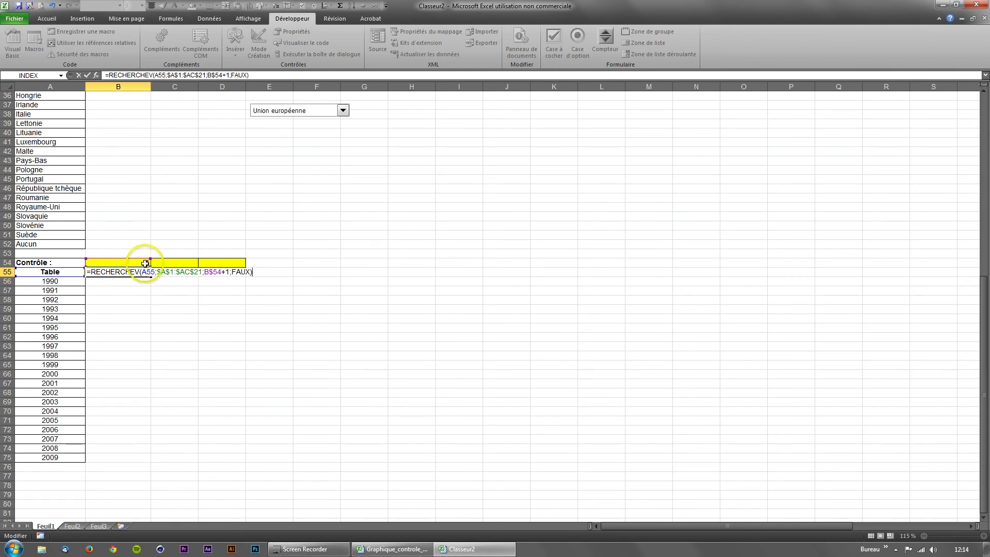
Commit the B55 lookup and copy it down to B75.
key(Return)
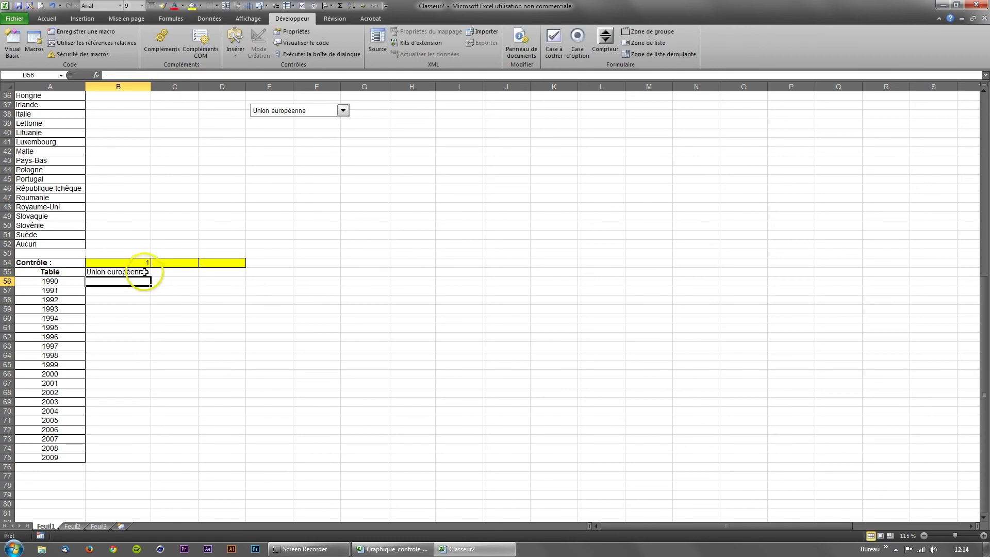
click(140, 272)
drag(151, 276, 149, 459)
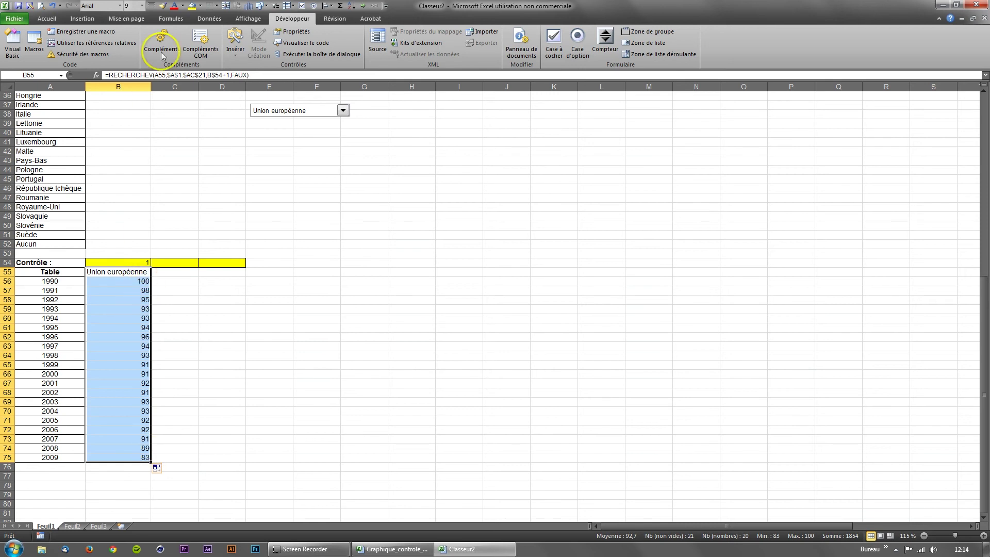
Give the new lookup column B55:B75 a green fill.
click(200, 6)
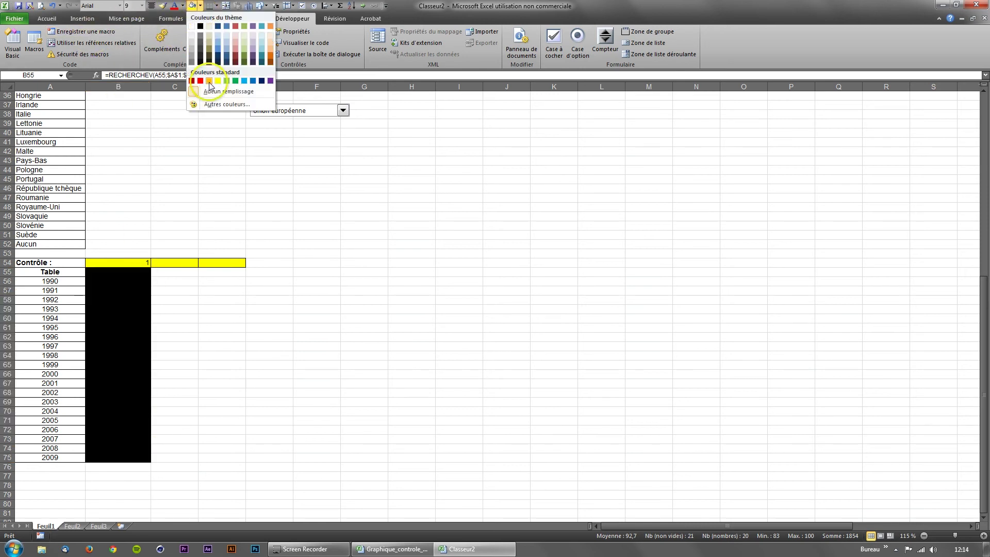
click(227, 81)
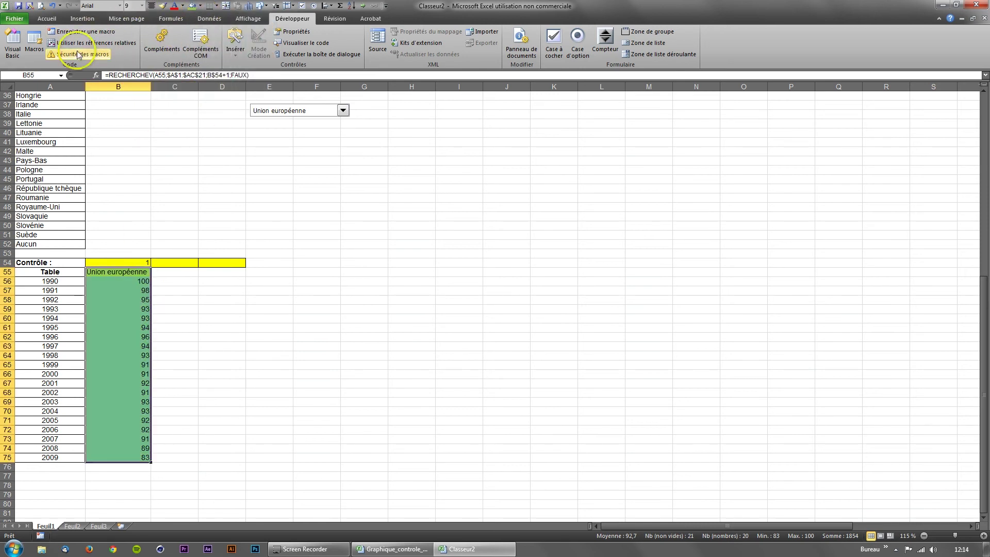
click(46, 19)
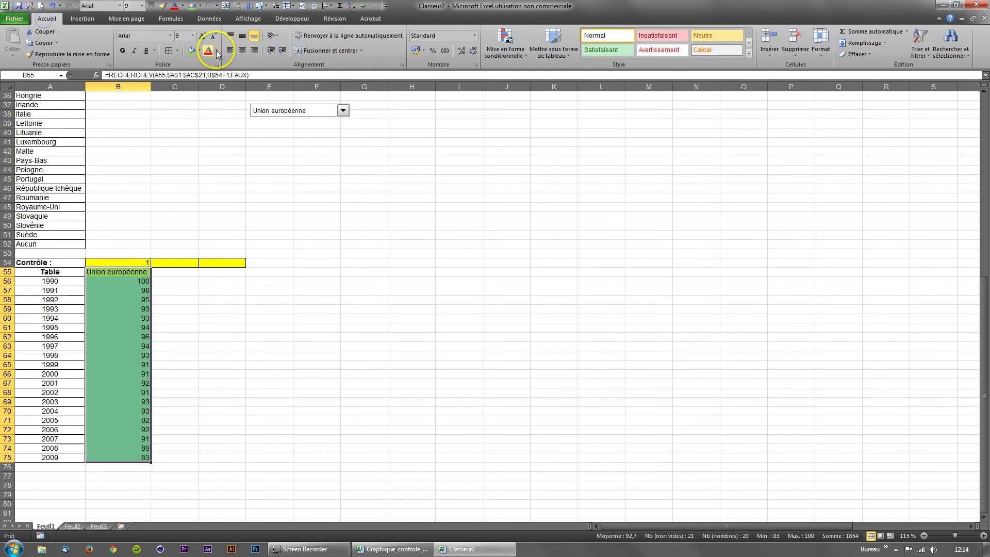
click(154, 315)
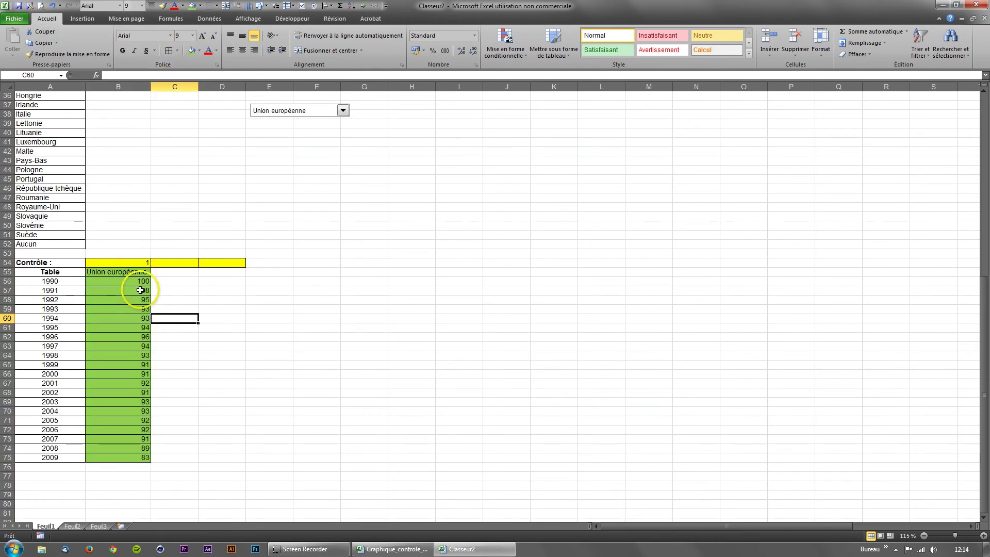
Check the lookups against the source table, then pick Allemagne so B54 becomes 2.
scroll(136, 307, up, 12)
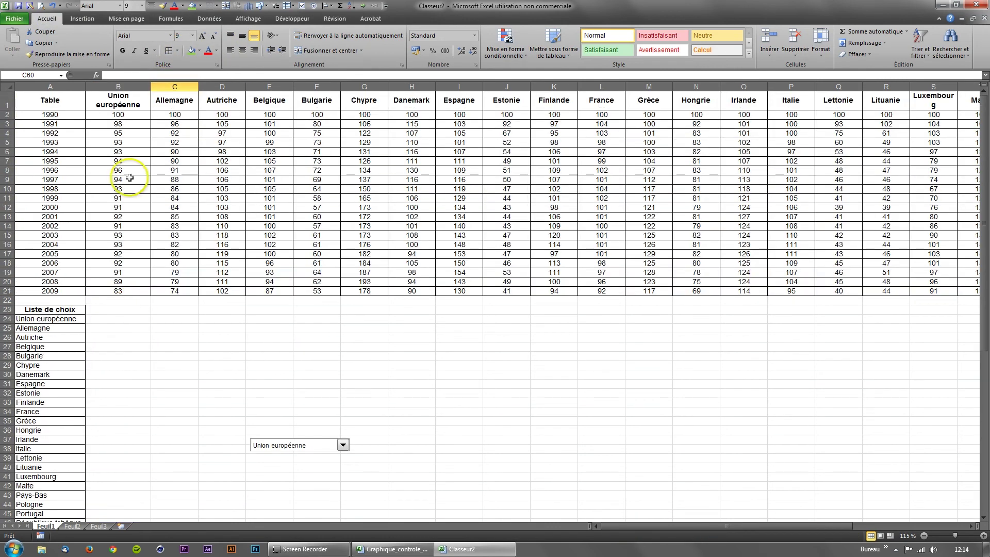
click(124, 115)
drag(124, 114, 129, 143)
scroll(141, 316, down, 7)
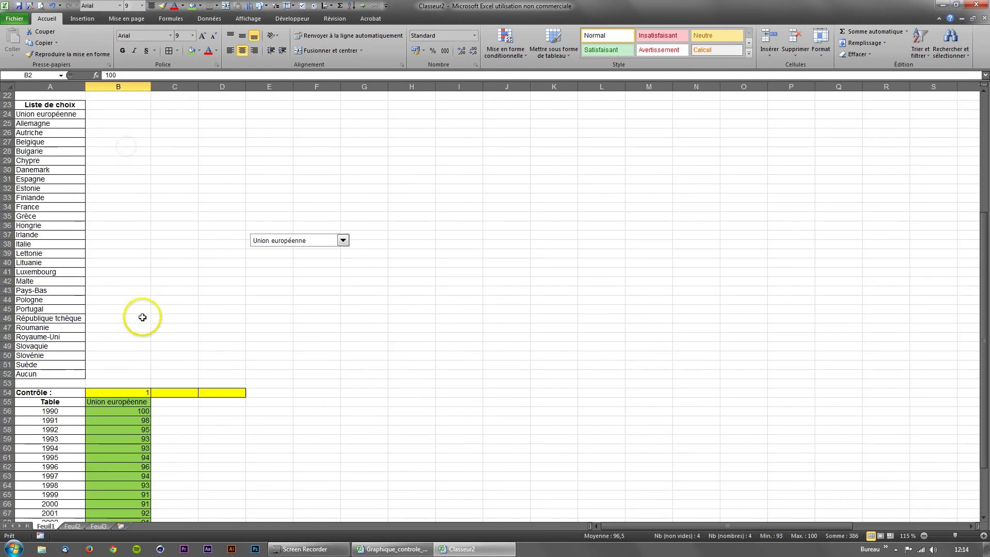
scroll(140, 402, down, 4)
double_click(132, 476)
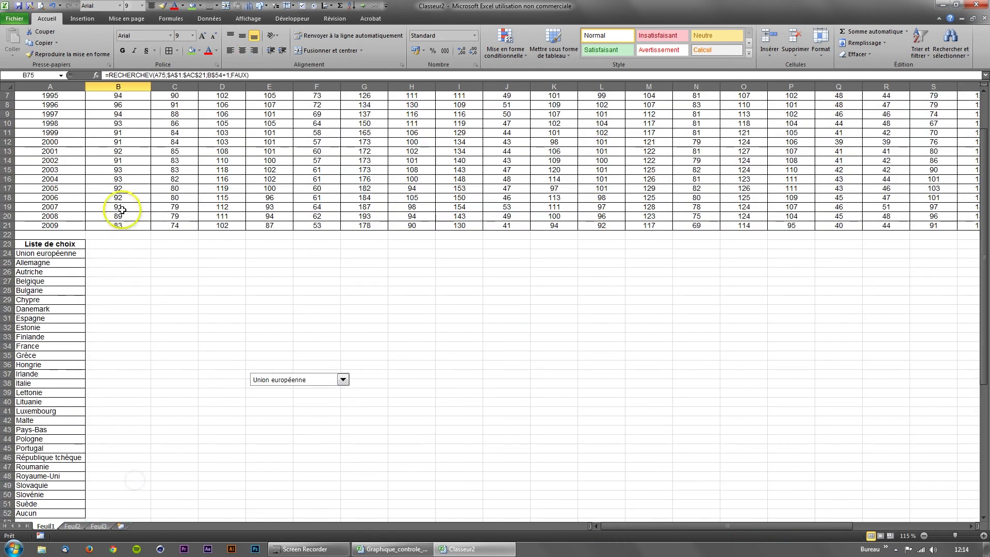
scroll(145, 268, down, 7)
scroll(150, 271, down, 3)
click(137, 262)
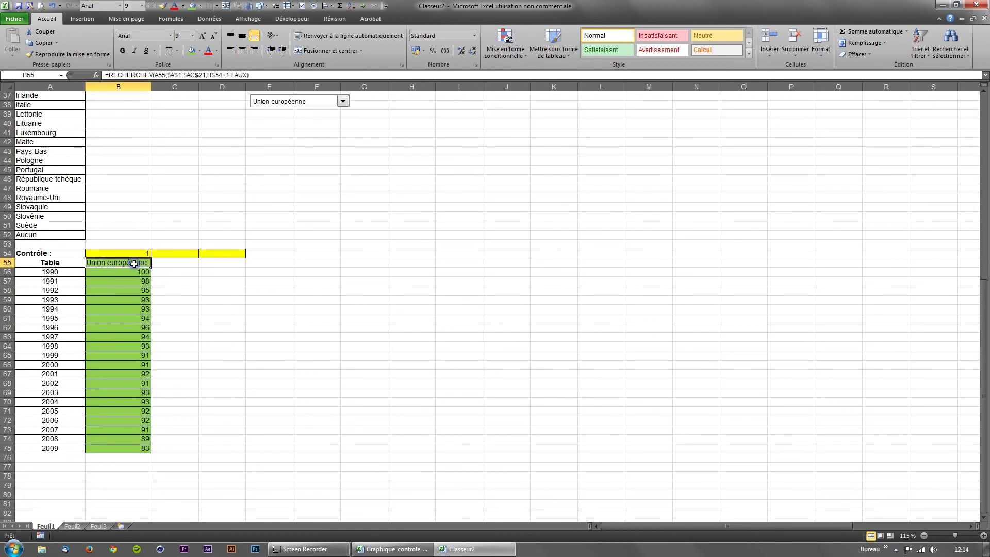
click(343, 101)
click(336, 114)
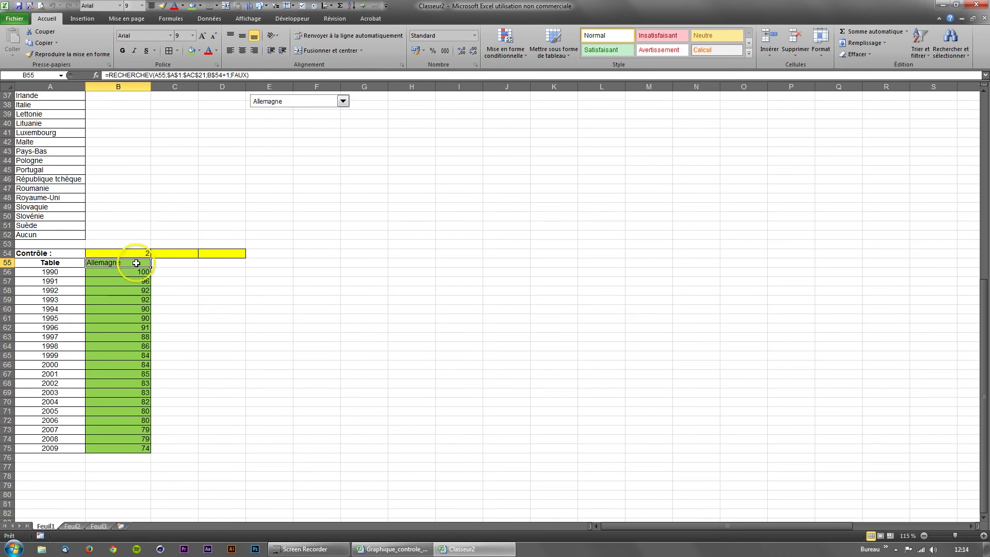
Review B55's A55 lookup argument and recommit the formula.
click(173, 75)
click(144, 262)
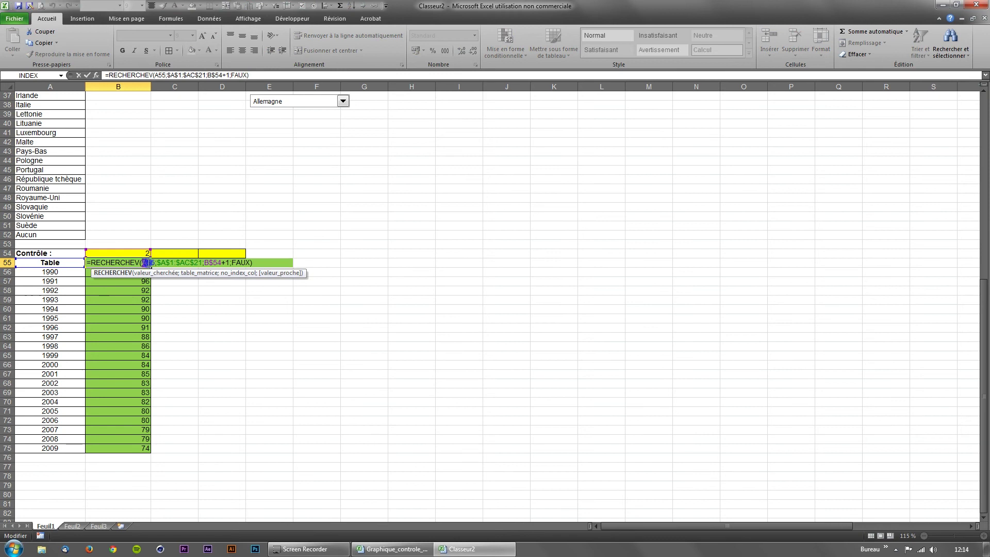
drag(150, 263, 154, 264)
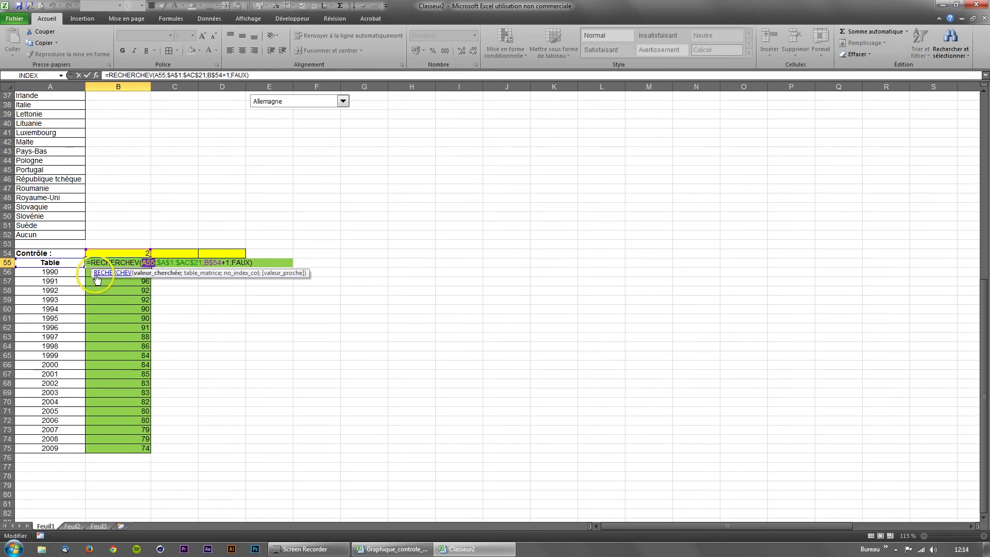
key(Return)
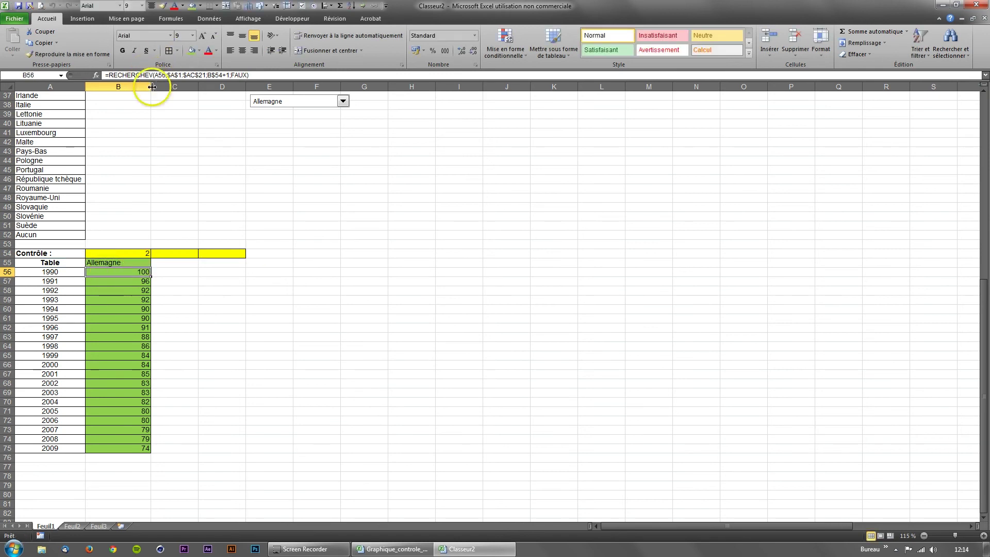
Check B56's A56, $A$1:$AC$21 and B$54+1 arguments and recommit it, returning 100.
click(175, 74)
double_click(146, 272)
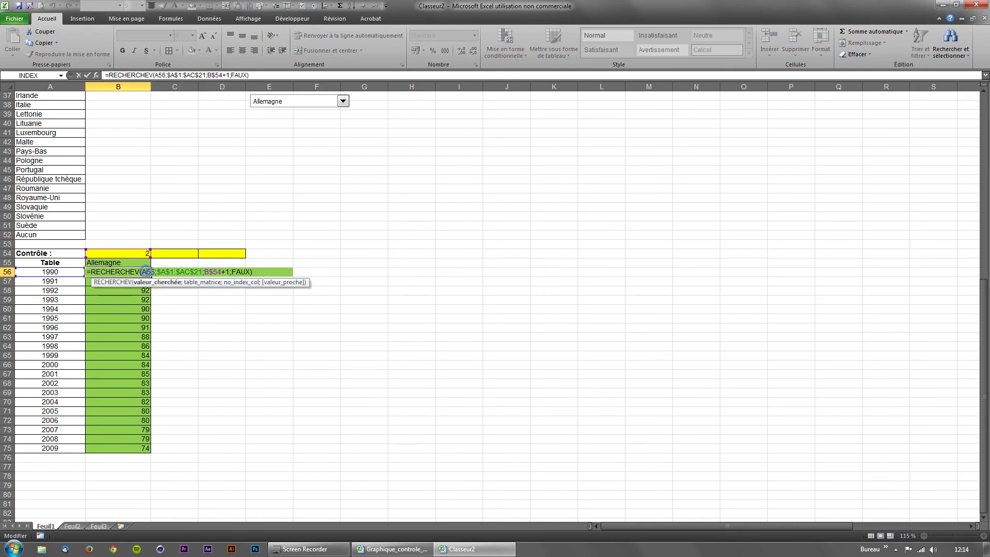
click(65, 274)
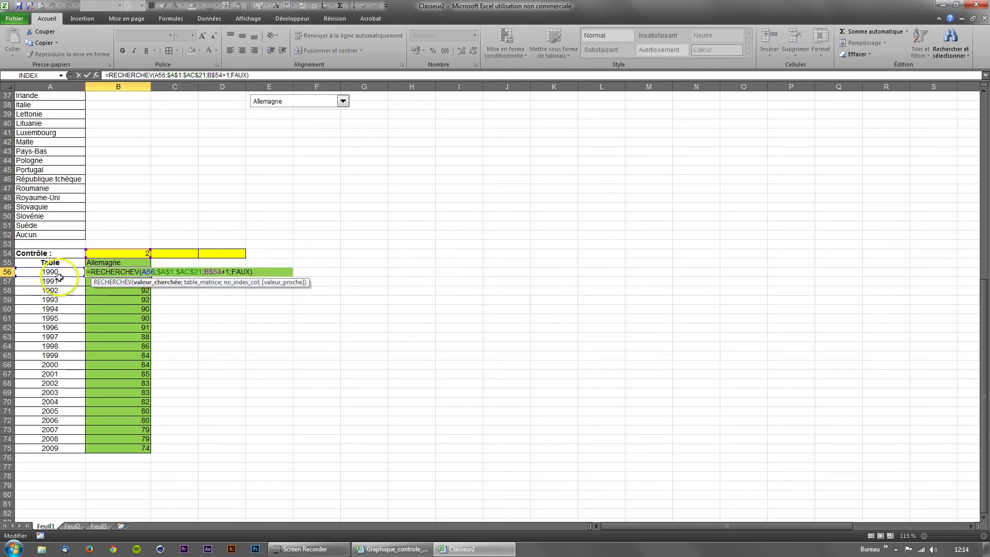
double_click(148, 273)
drag(148, 272, 202, 272)
scroll(222, 263, up, 12)
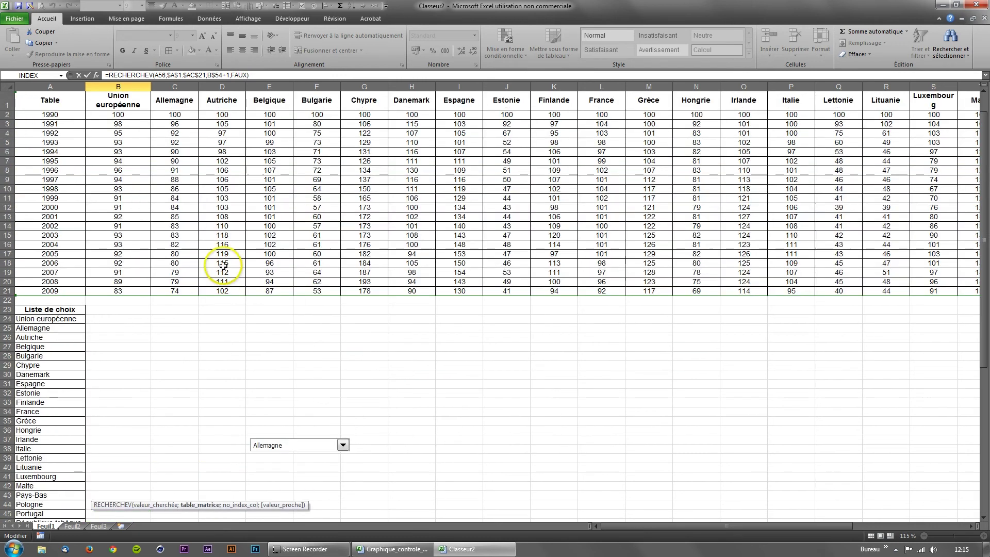
scroll(266, 324, down, 2)
scroll(266, 324, down, 4)
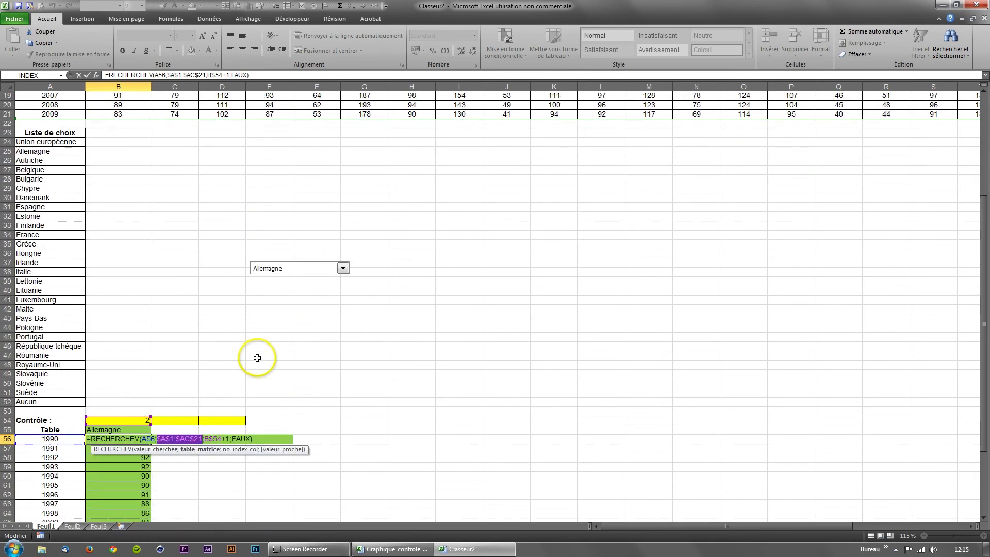
drag(205, 439, 222, 439)
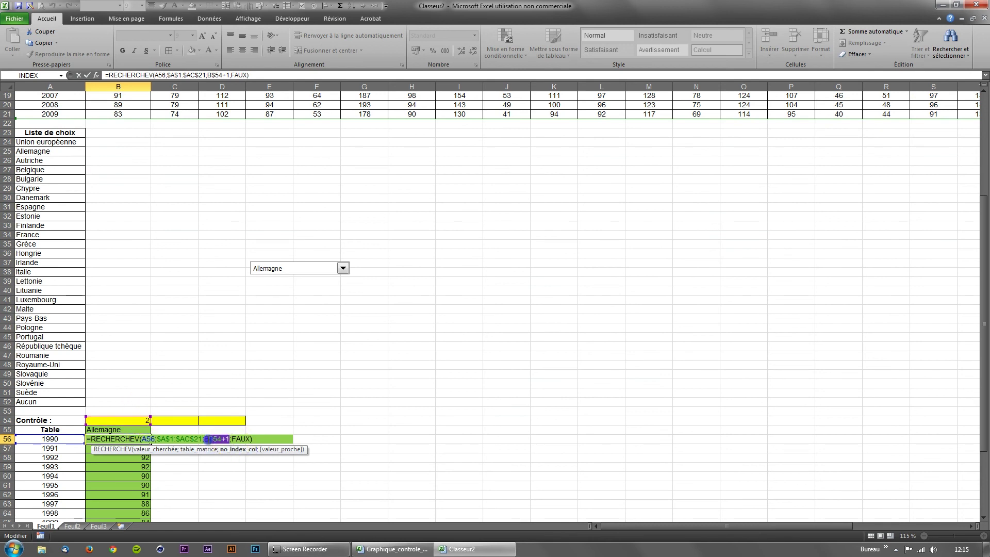
scroll(196, 387, up, 6)
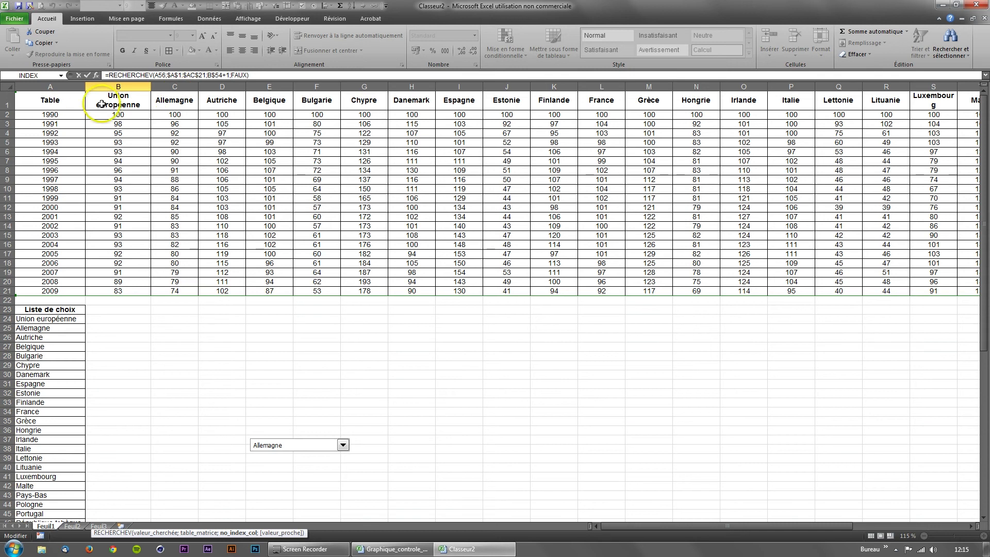
scroll(195, 471, down, 6)
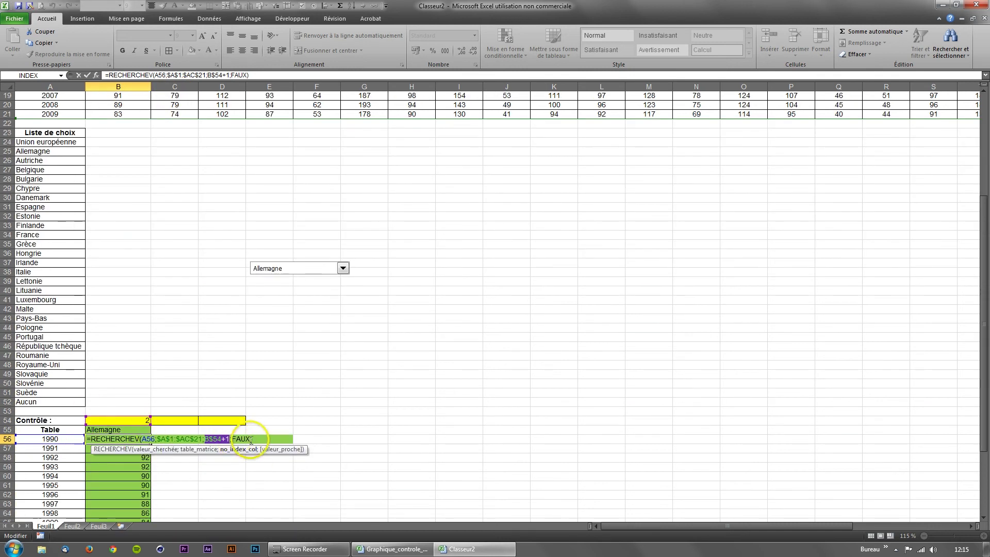
key(Return)
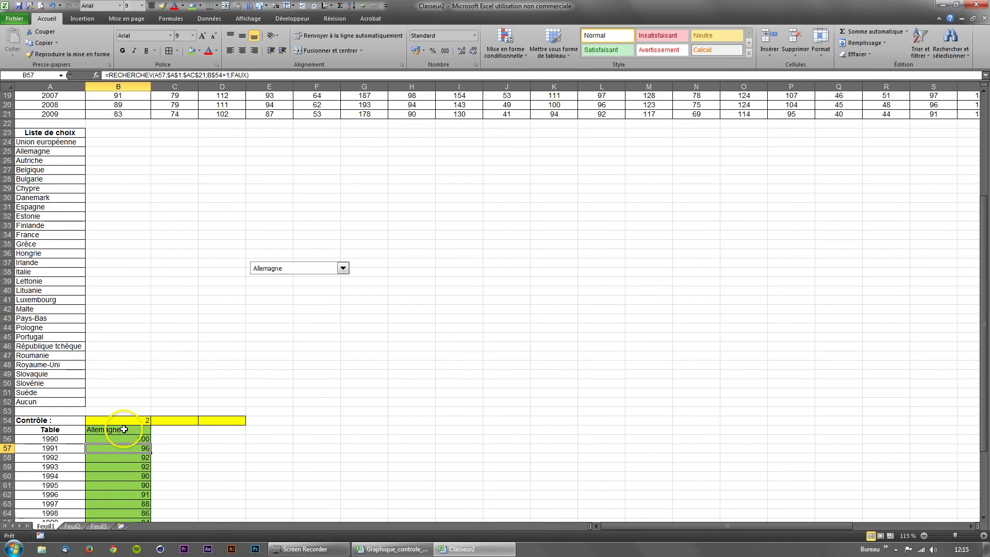
Switch the country dropdown through Espagne, Irlande, Aucun and Suède.
click(343, 268)
click(293, 326)
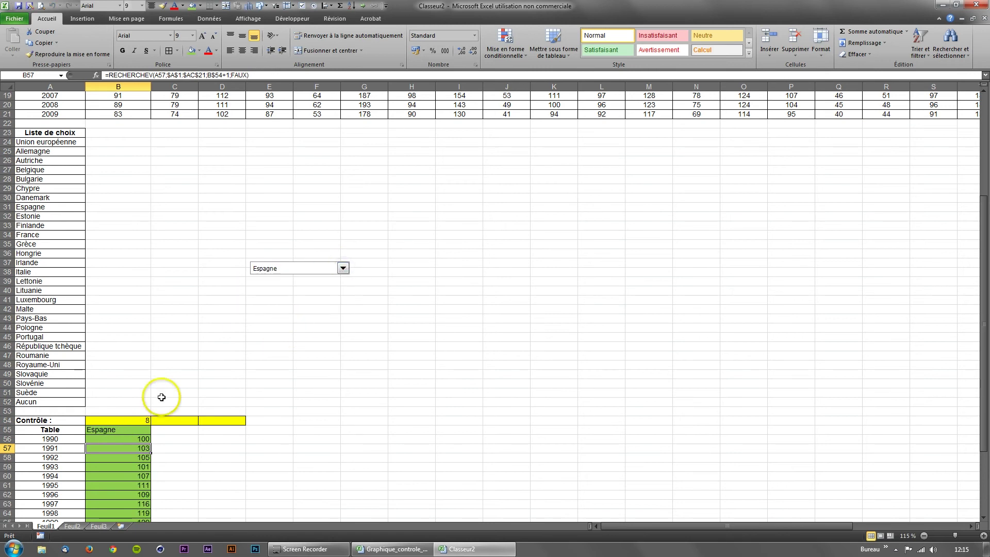
scroll(134, 413, down, 5)
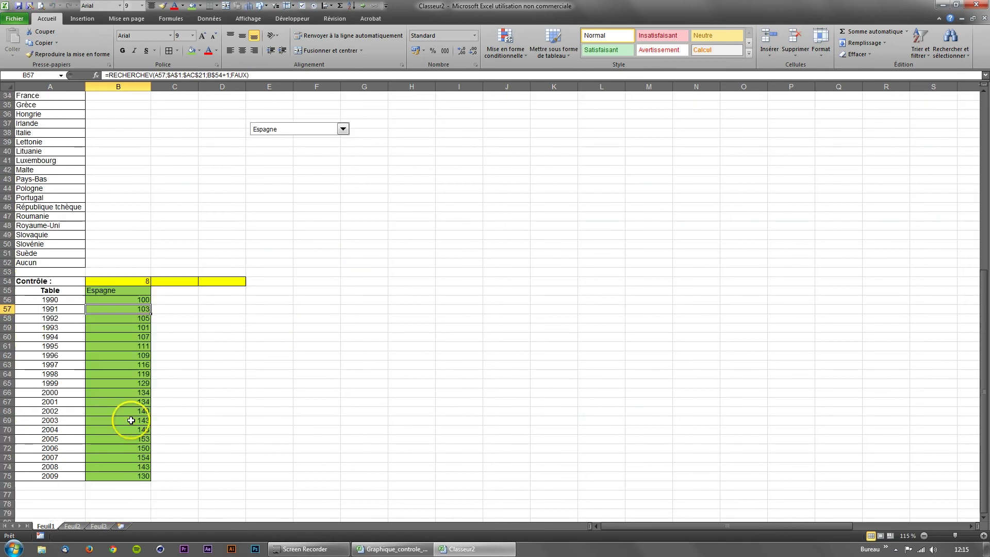
click(343, 129)
click(312, 186)
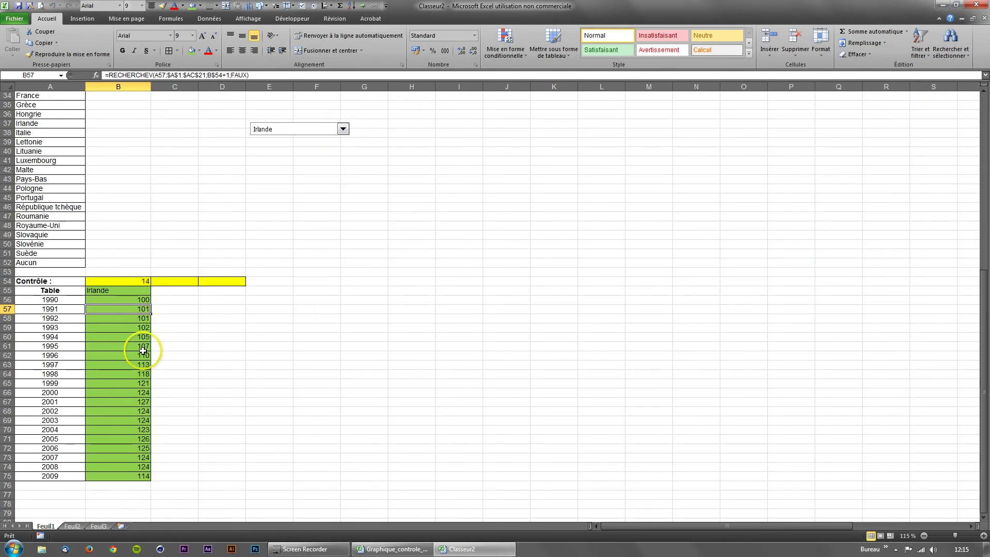
click(343, 129)
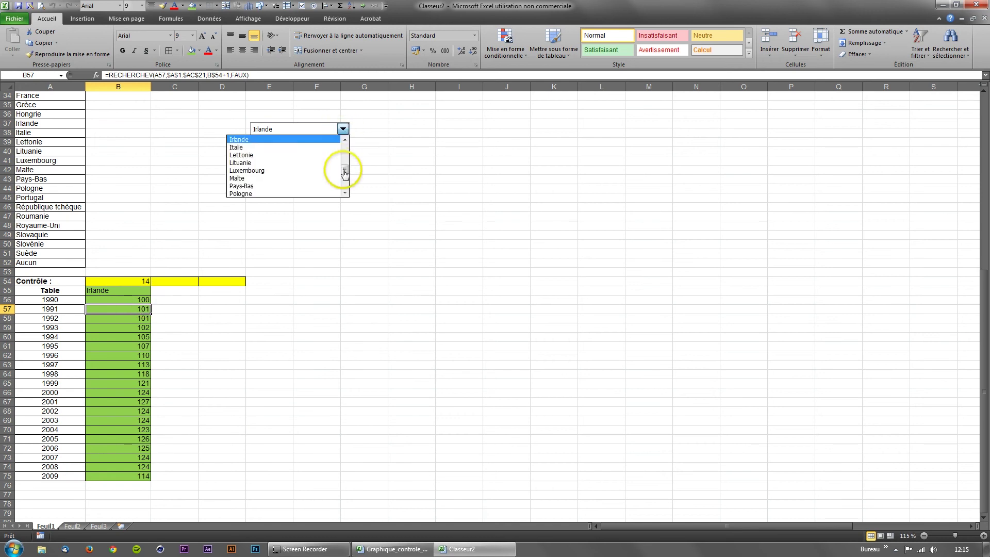
drag(348, 171, 342, 214)
click(293, 197)
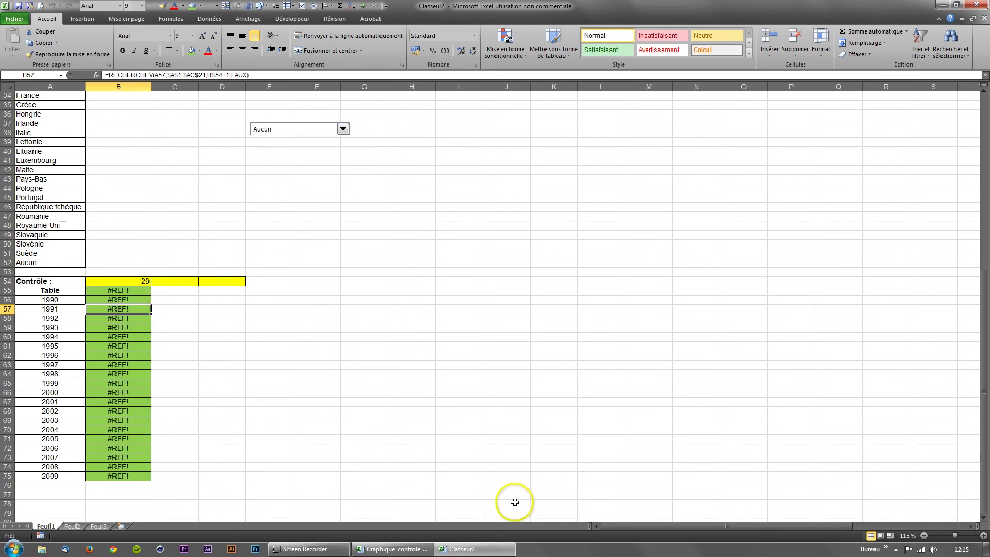
click(343, 130)
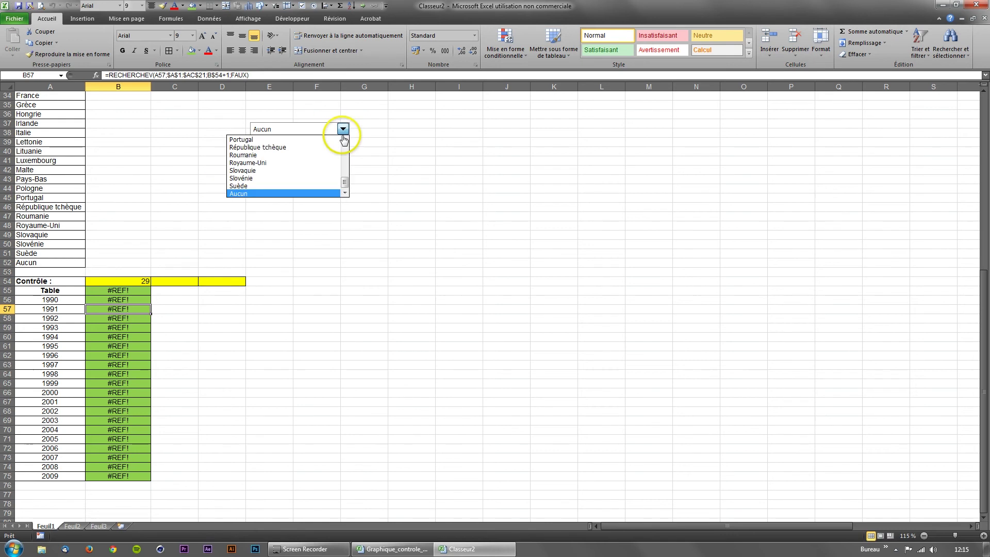
click(293, 186)
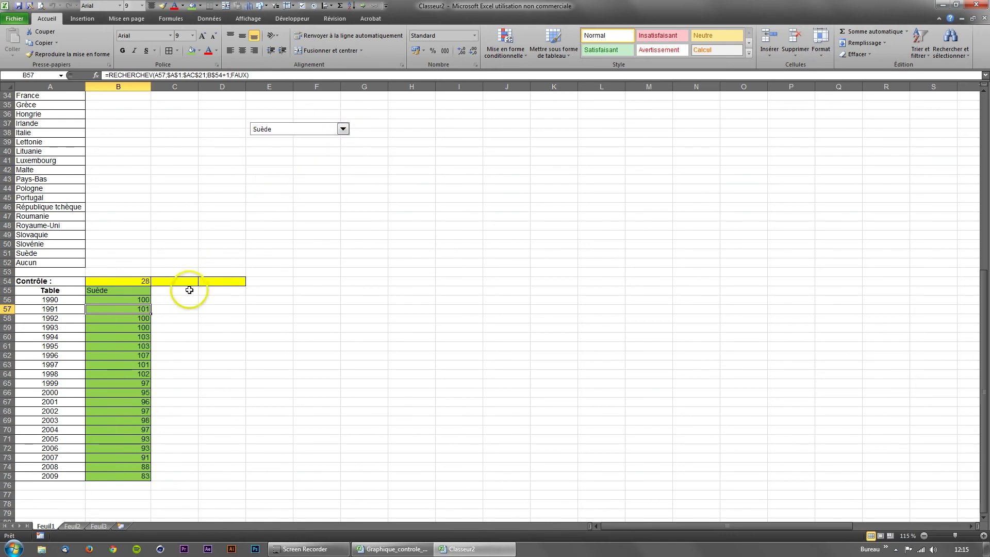
Choose Aucun (B54 = 29, lookups show #REF!) and fill cell A52 green.
click(302, 127)
click(265, 194)
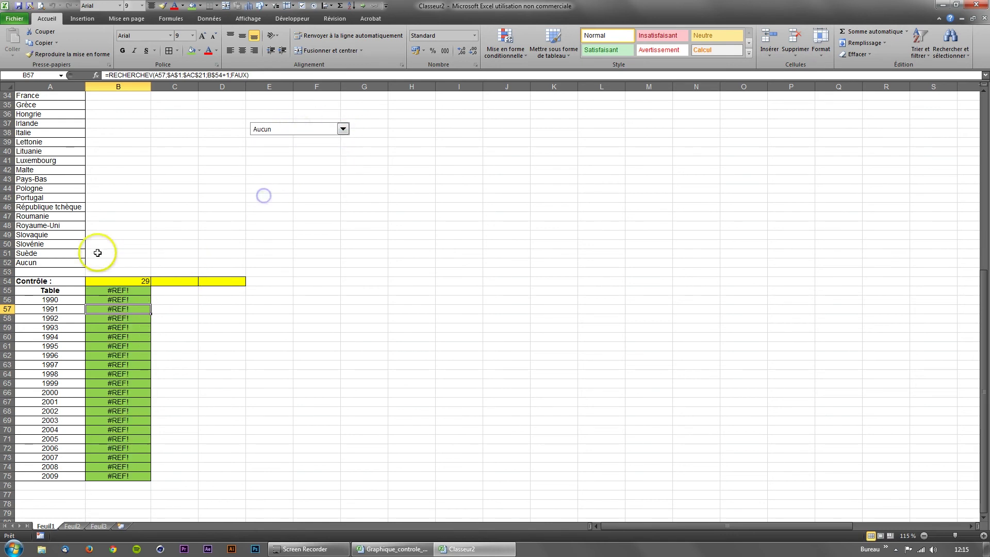
click(62, 263)
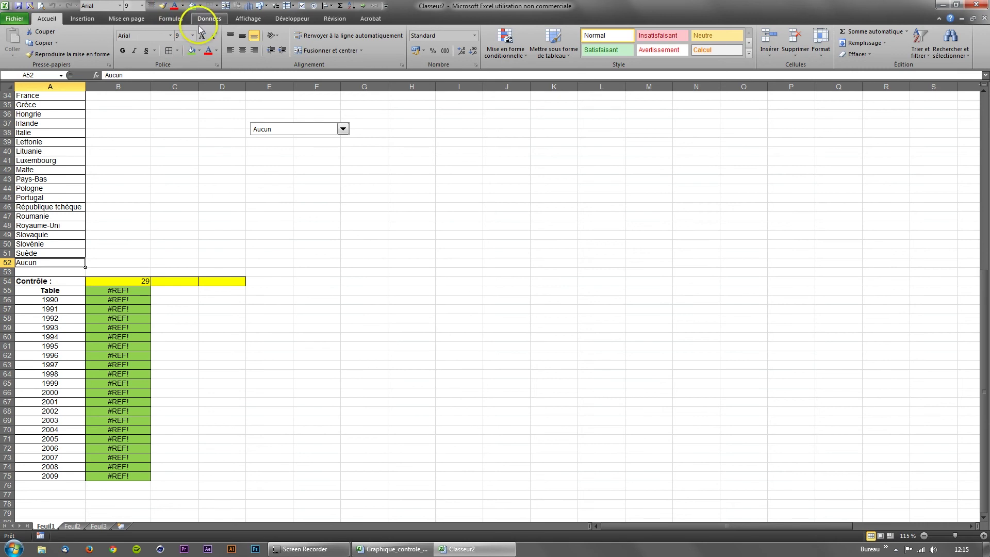
click(192, 5)
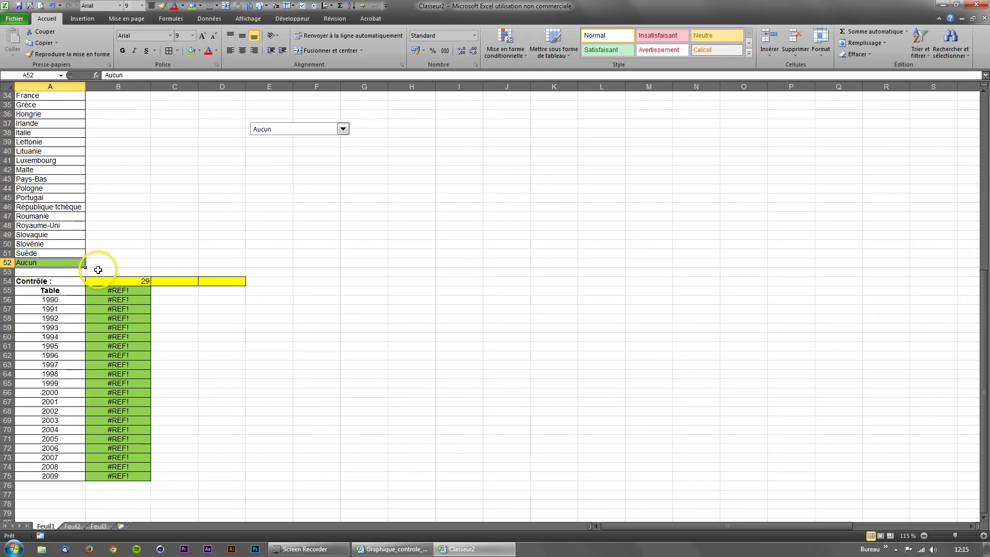
Remove the green fill from cell A52.
click(199, 51)
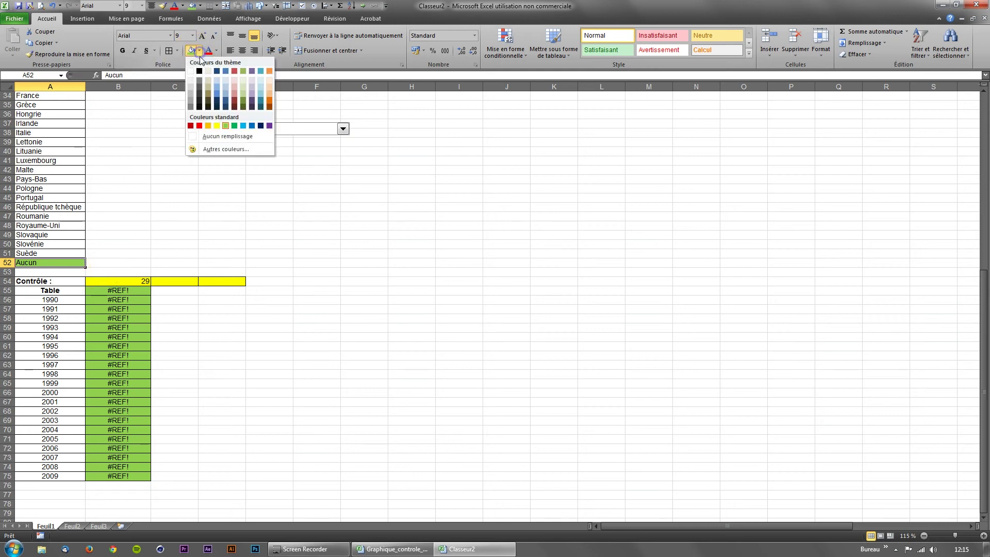
click(207, 133)
scroll(264, 265, up, 11)
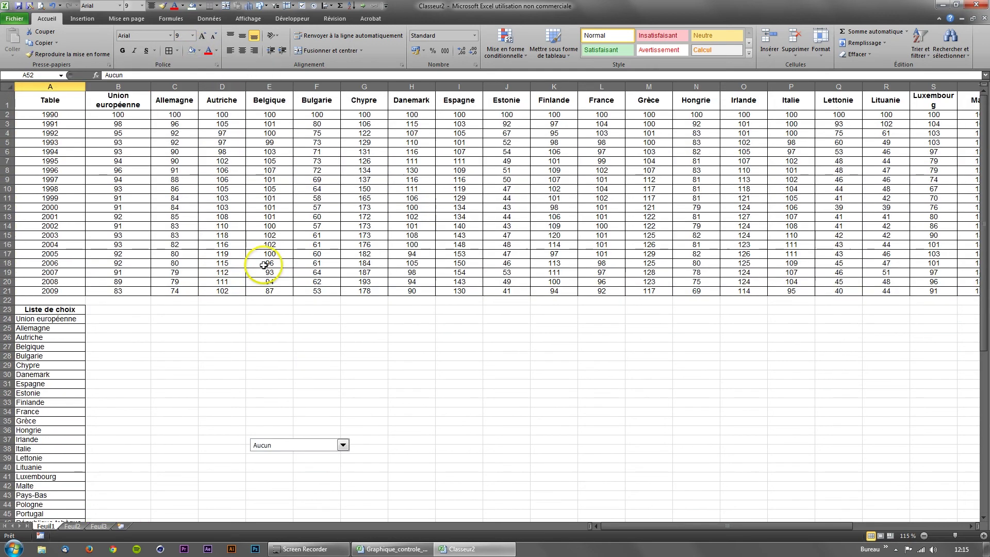
drag(633, 525, 882, 526)
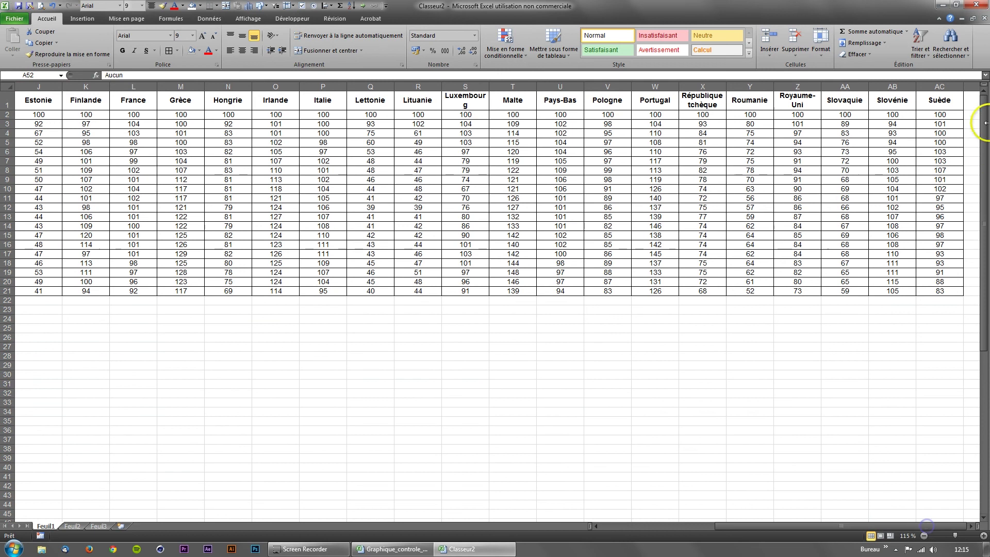
Add the header Aucun in cell AD1, after the Suède column.
click(973, 110)
drag(793, 525, 827, 525)
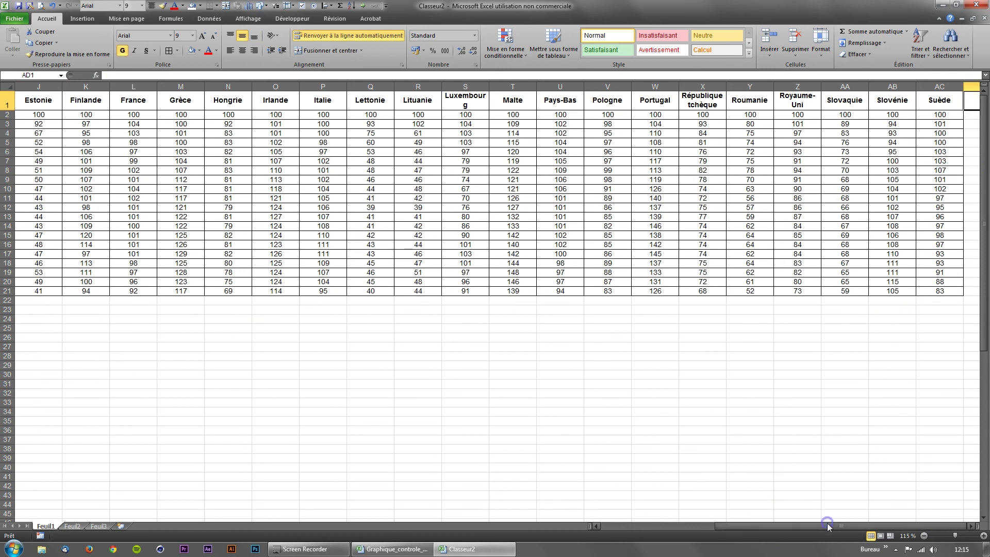
click(972, 526)
click(972, 527)
text(Aucun)
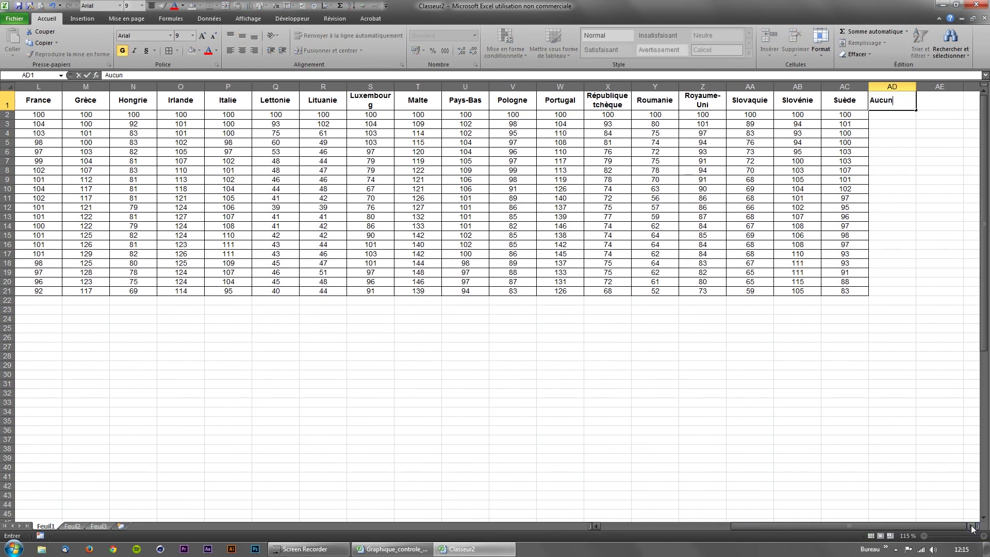
key(Return)
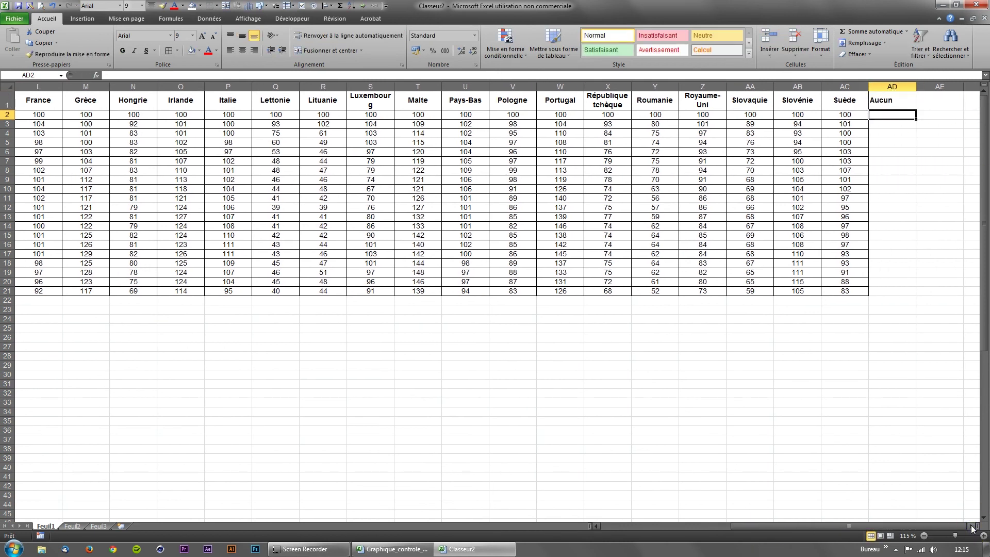
Enter =NA() in AD2, copy it down to AD21, and select AD1:AD21.
text(=)
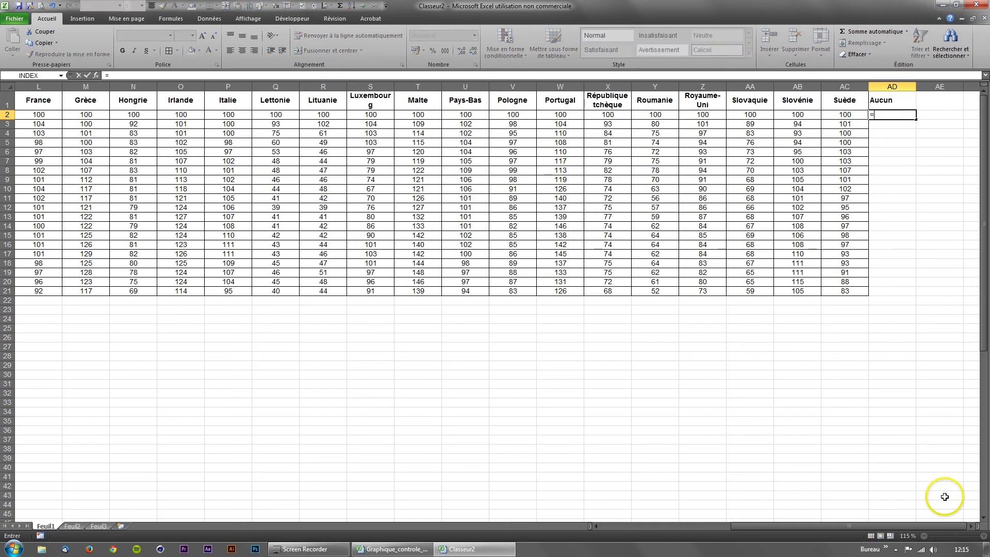
text(na())
key(Return)
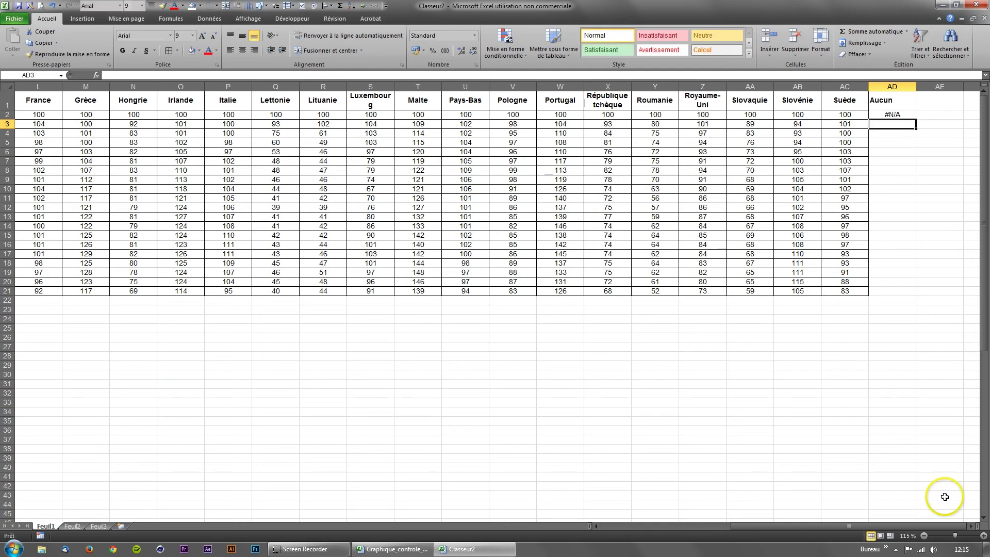
click(898, 114)
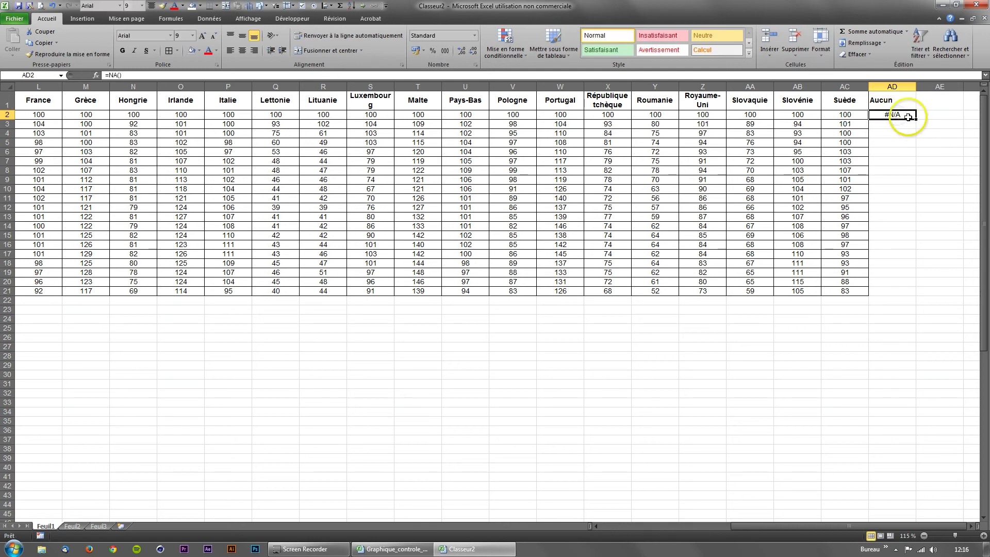
click(114, 75)
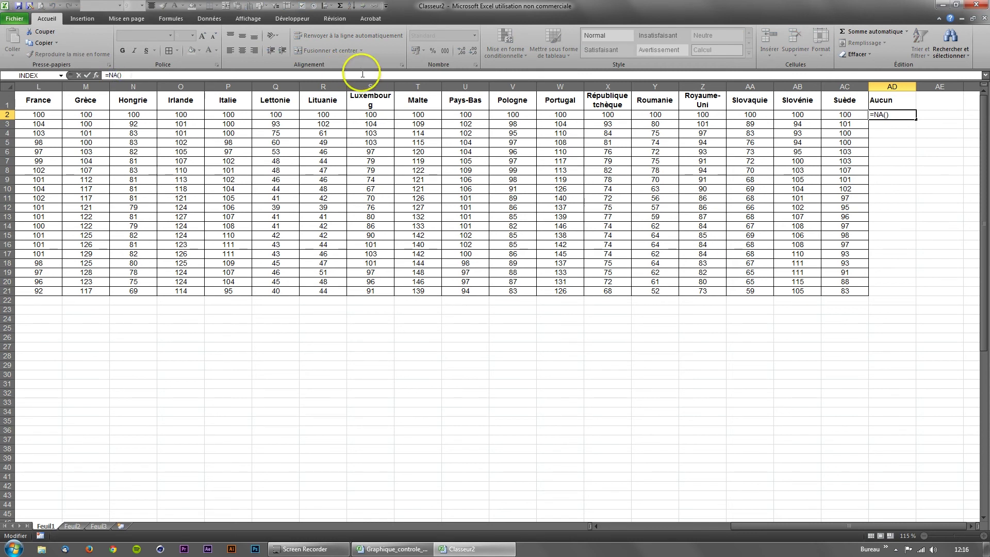
click(892, 120)
click(913, 116)
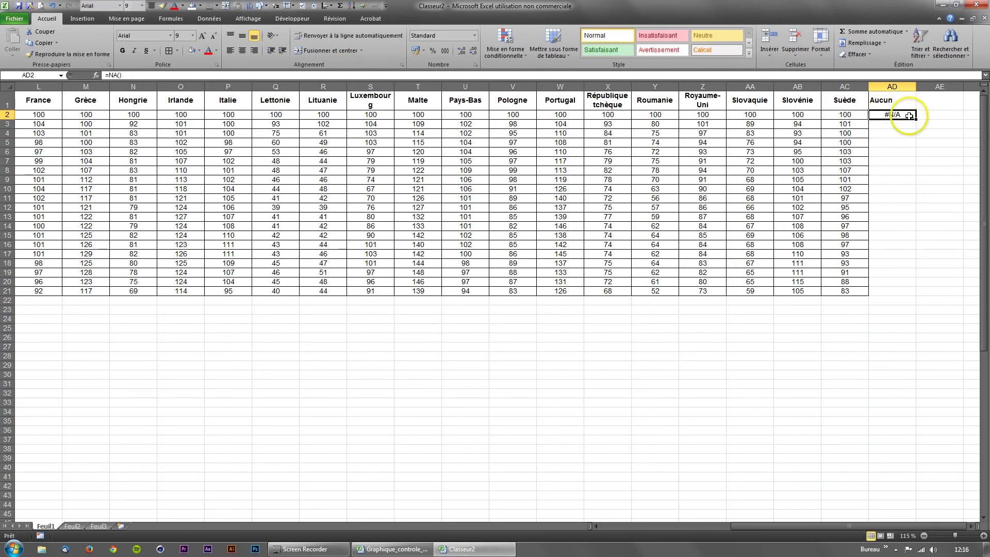
drag(917, 119, 920, 293)
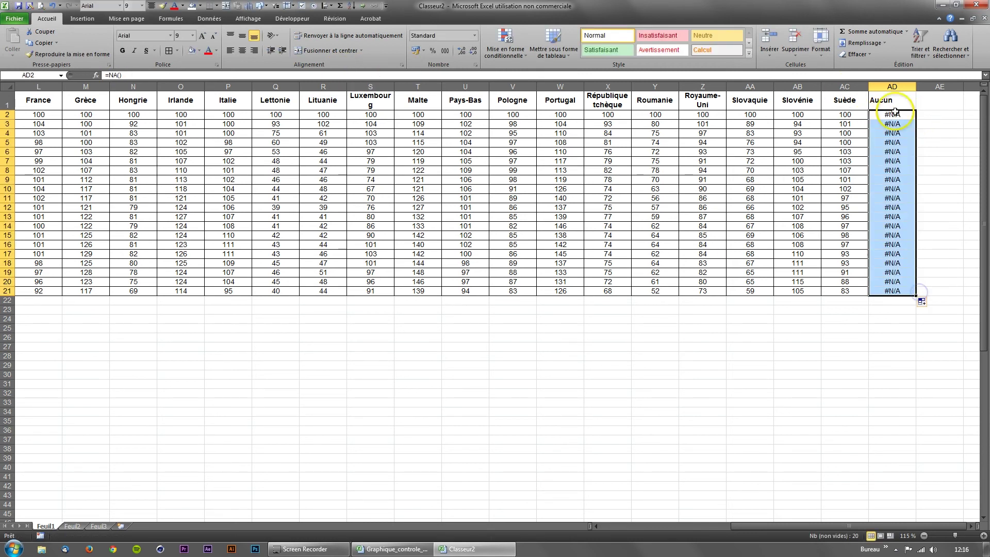
drag(887, 100, 887, 290)
Apply All Borders to the Aucun column AD1:AD21, then check the control value in B54.
click(168, 50)
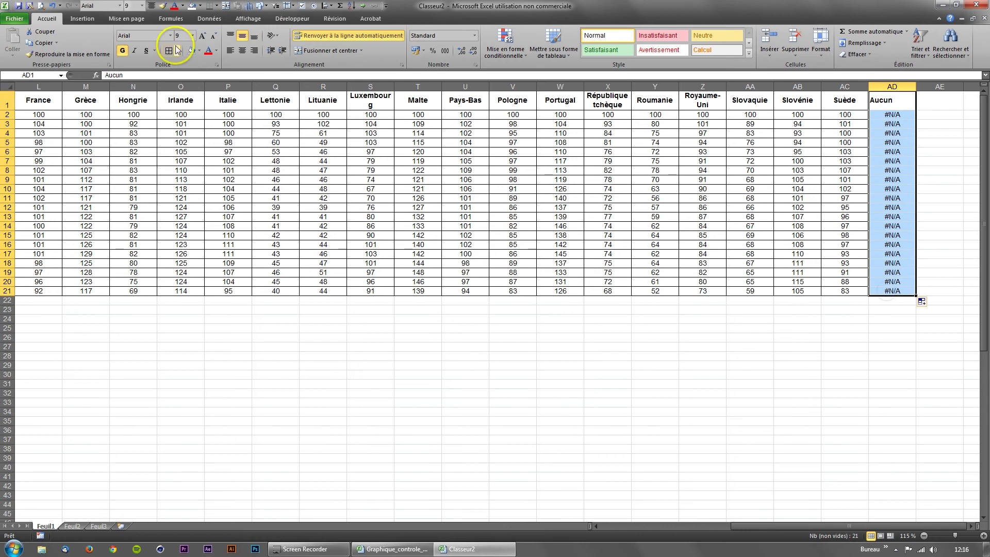
scroll(141, 349, down, 6)
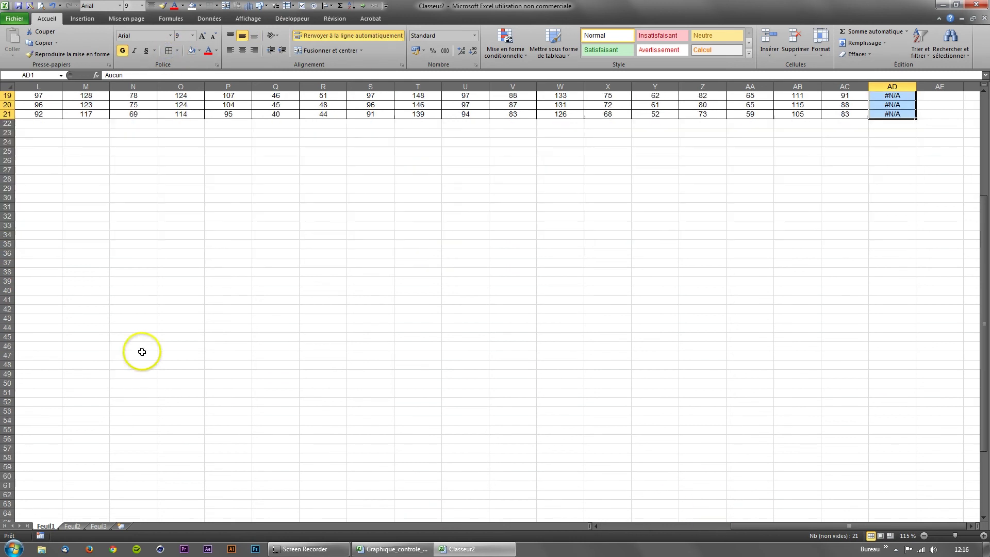
click(672, 524)
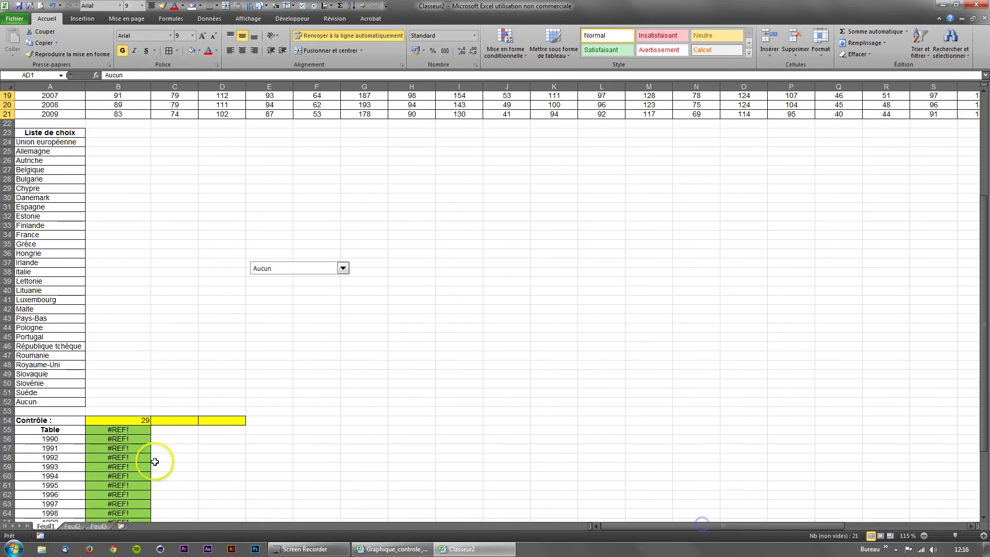
scroll(155, 462, down, 3)
click(133, 347)
click(141, 337)
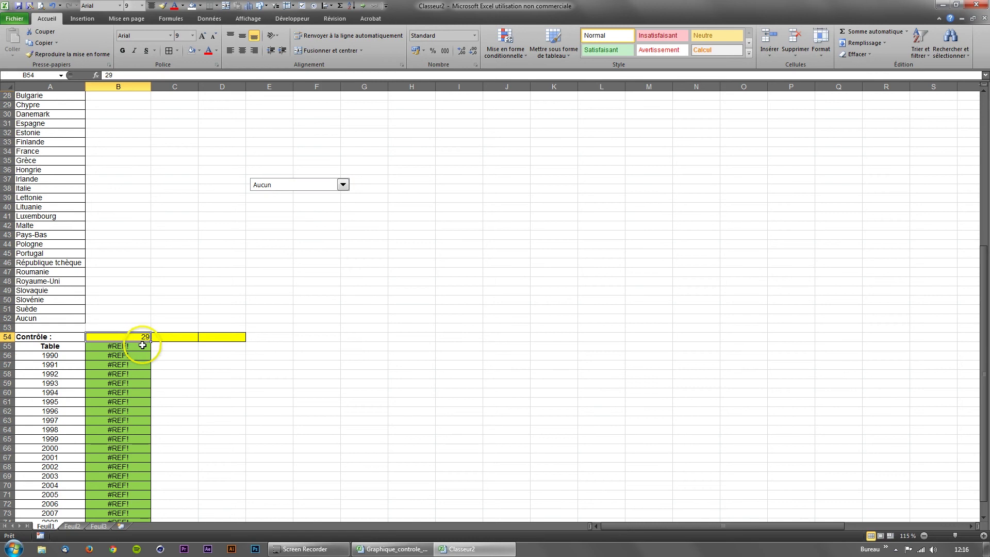
click(142, 345)
Extend B55's table range from $A$1:$AC$21 to $A$1:$AD$21 so it returns Aucun.
click(156, 75)
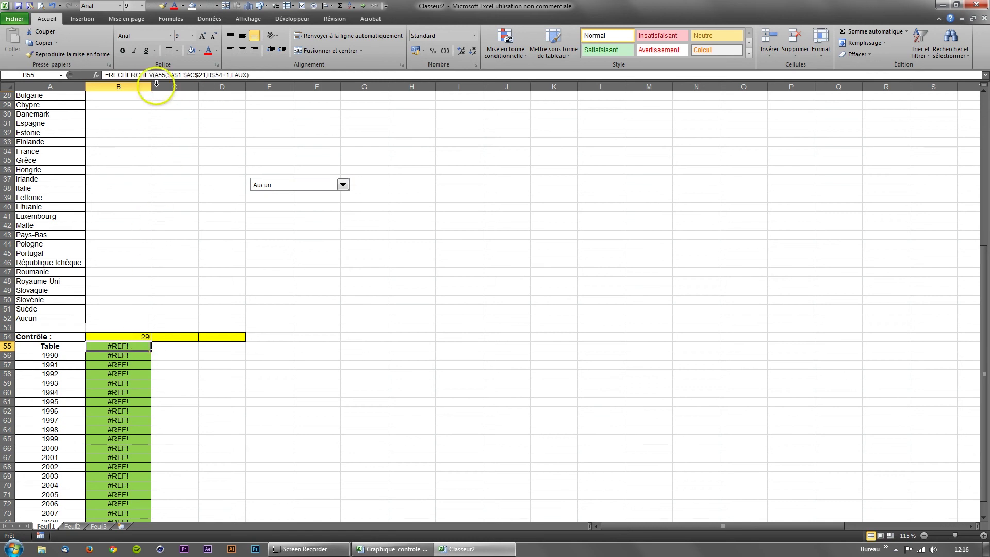
double_click(136, 349)
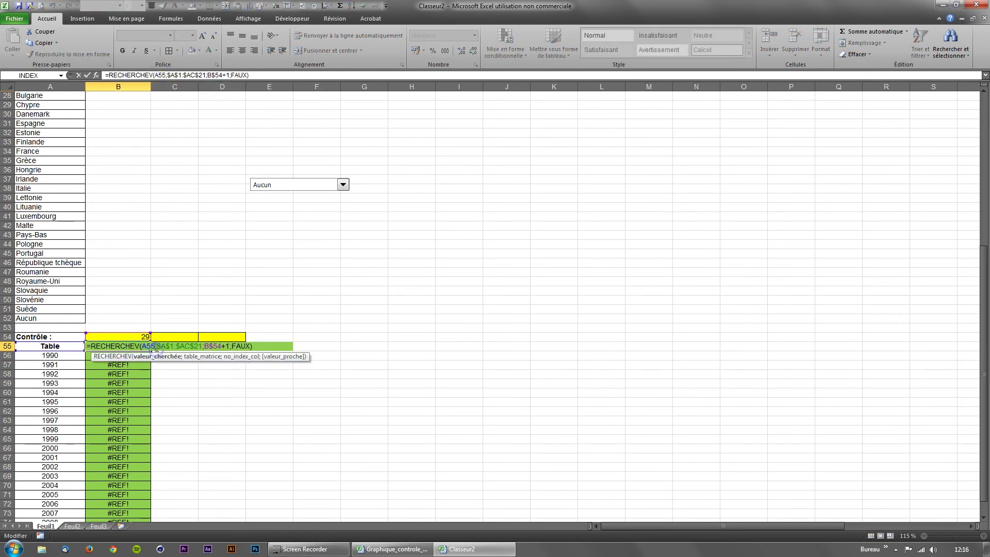
click(156, 348)
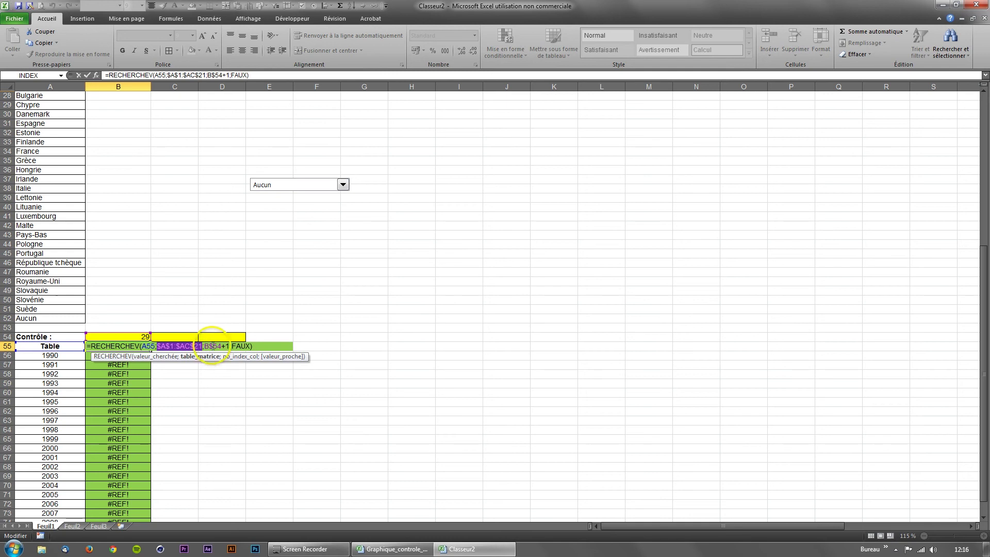
scroll(211, 355, up, 7)
scroll(209, 360, up, 2)
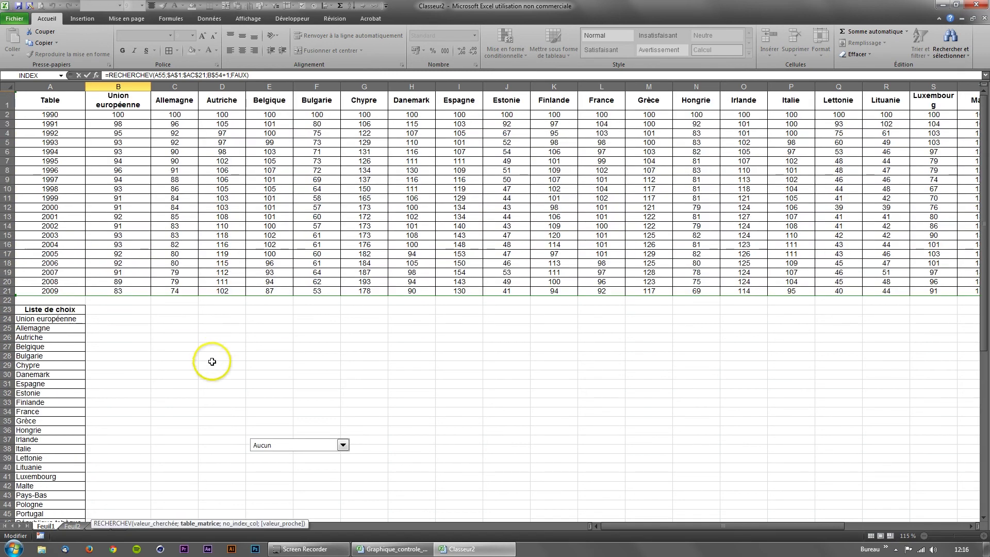
scroll(211, 420, down, 6)
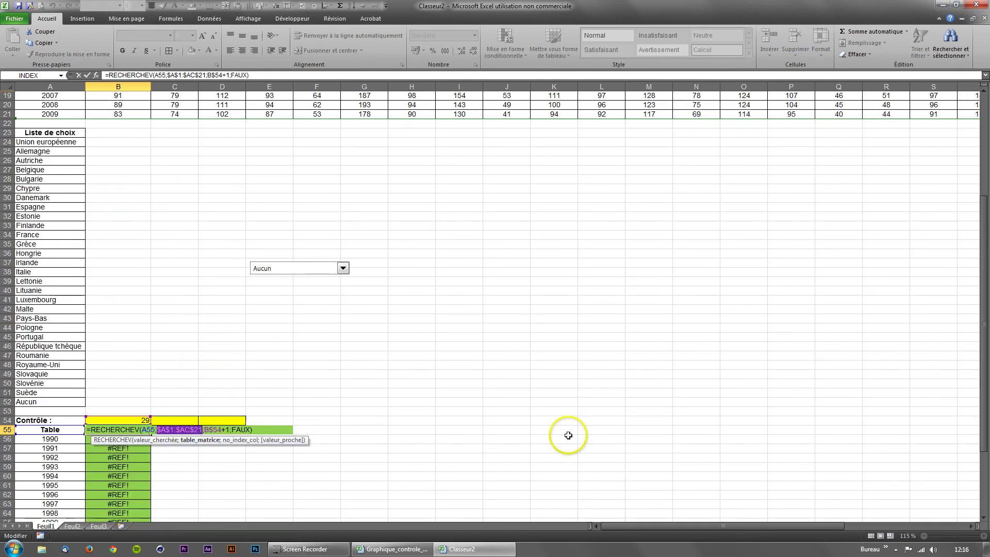
drag(675, 526, 885, 526)
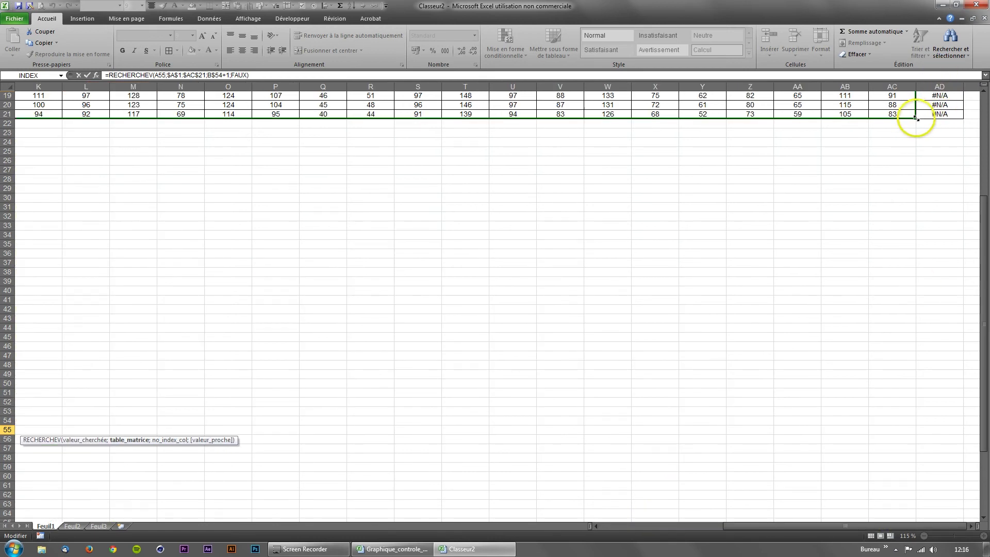
scroll(916, 118, up, 6)
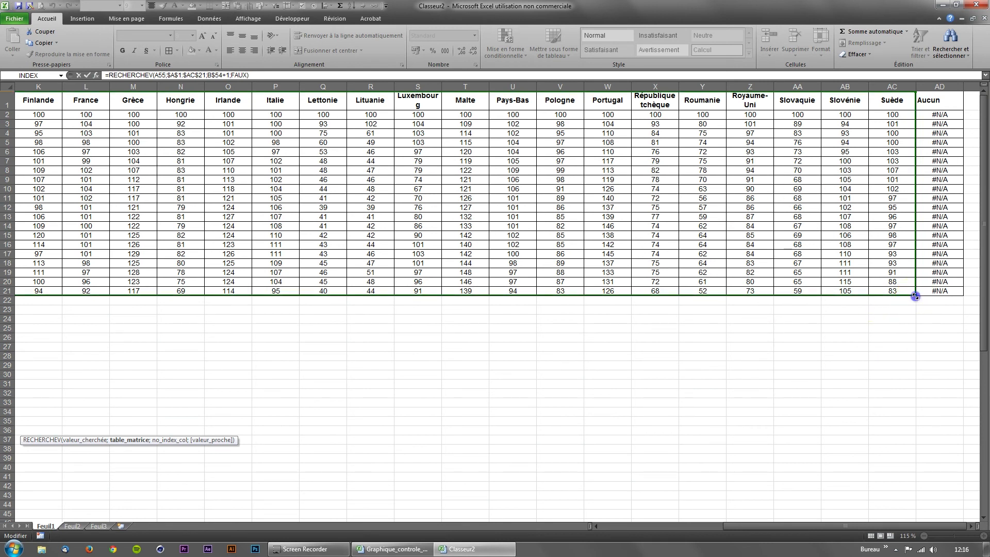
drag(915, 296, 958, 296)
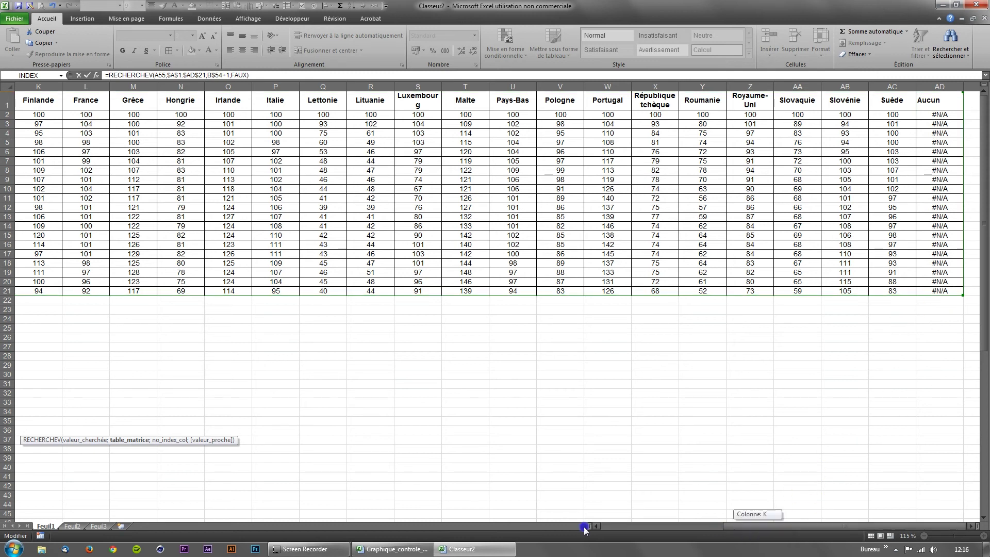
drag(584, 527, 593, 527)
scroll(224, 434, down, 5)
scroll(155, 398, down, 3)
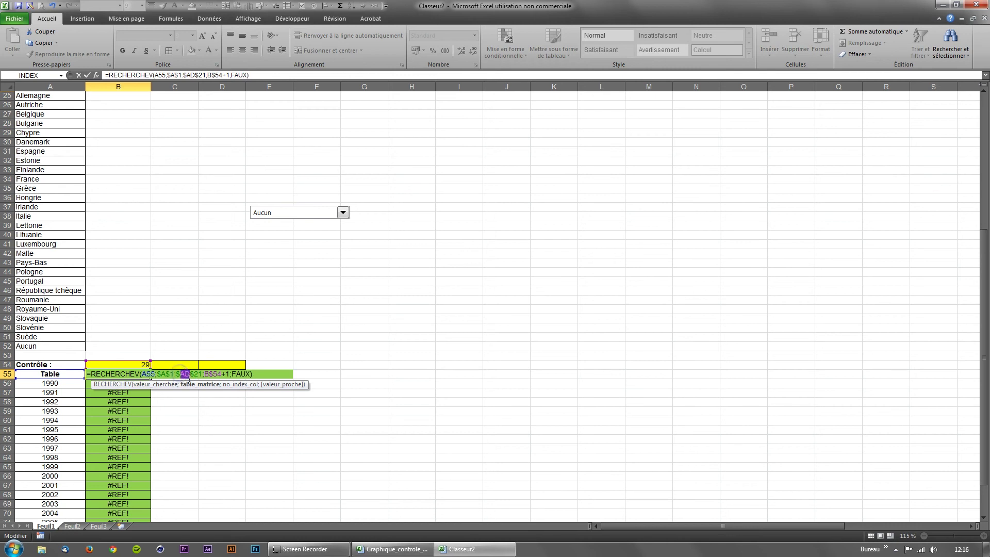
click(258, 373)
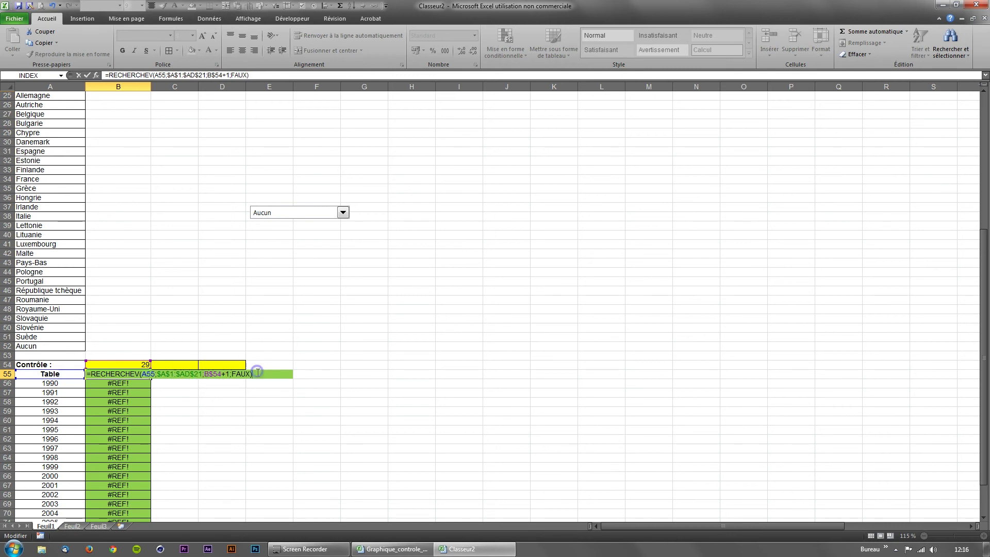
key(Return)
Copy the B55 lookup down to B75 and check the copied formula in B56.
click(133, 375)
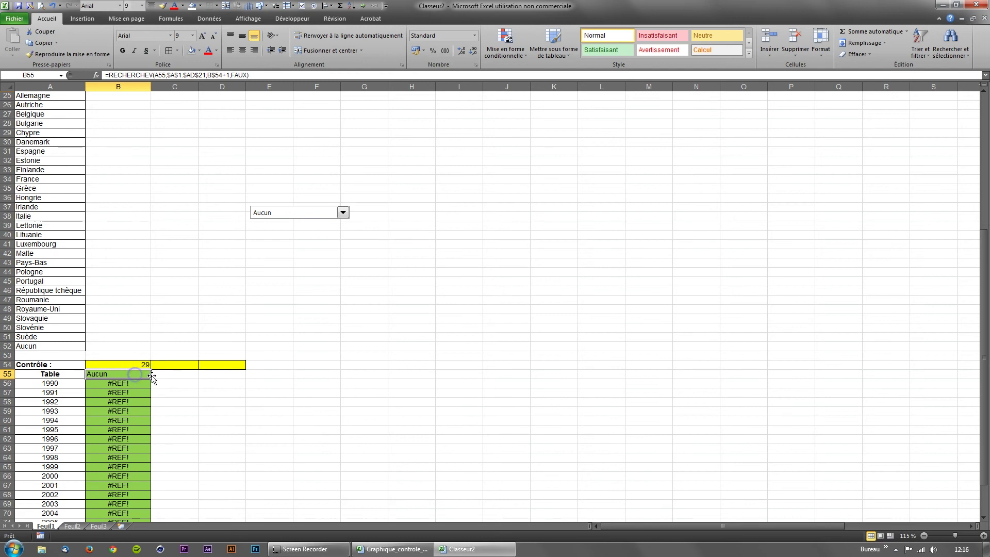
drag(151, 380, 149, 524)
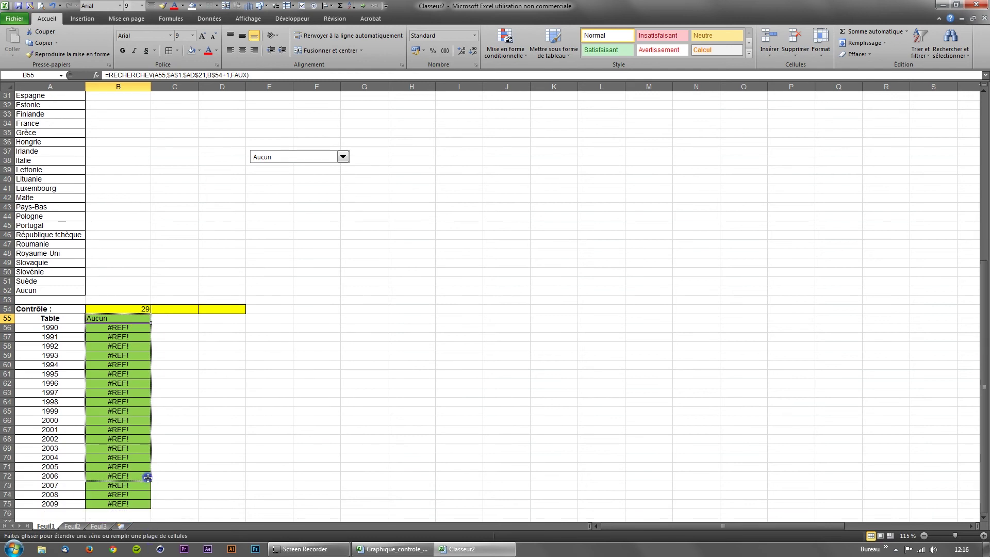
drag(148, 478, 150, 504)
click(158, 358)
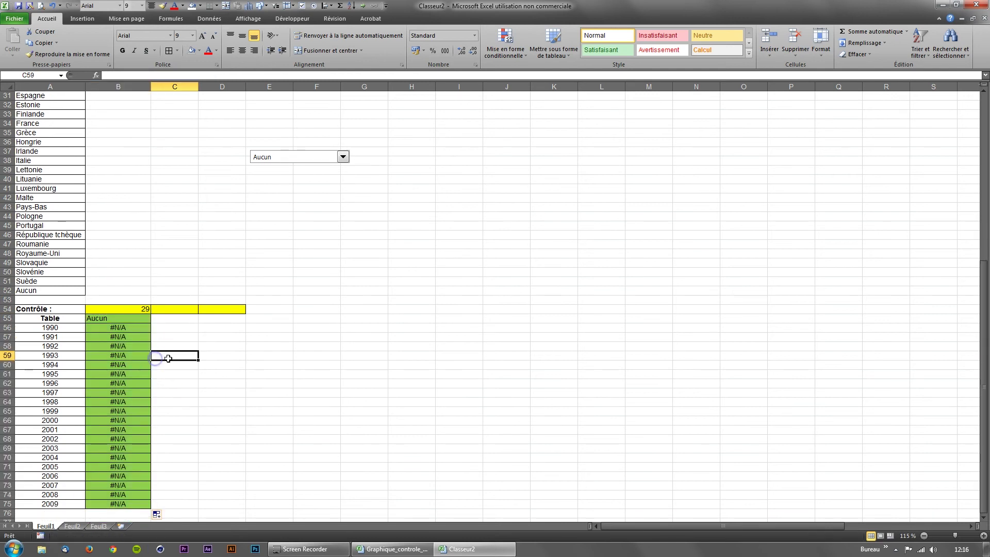
click(128, 327)
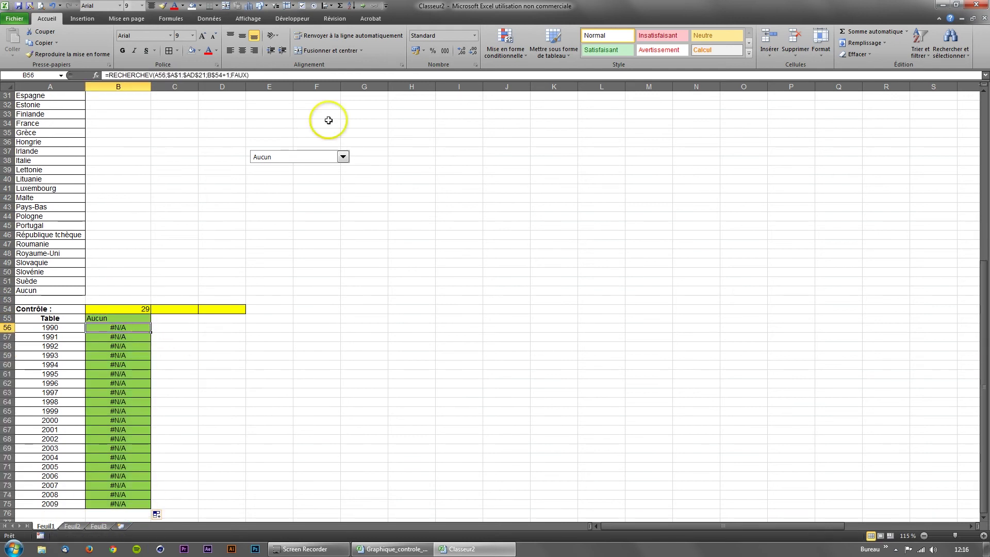
click(325, 157)
Pick Suède in the dropdown so B54 is 28, showing indices 100 down to 83.
click(274, 220)
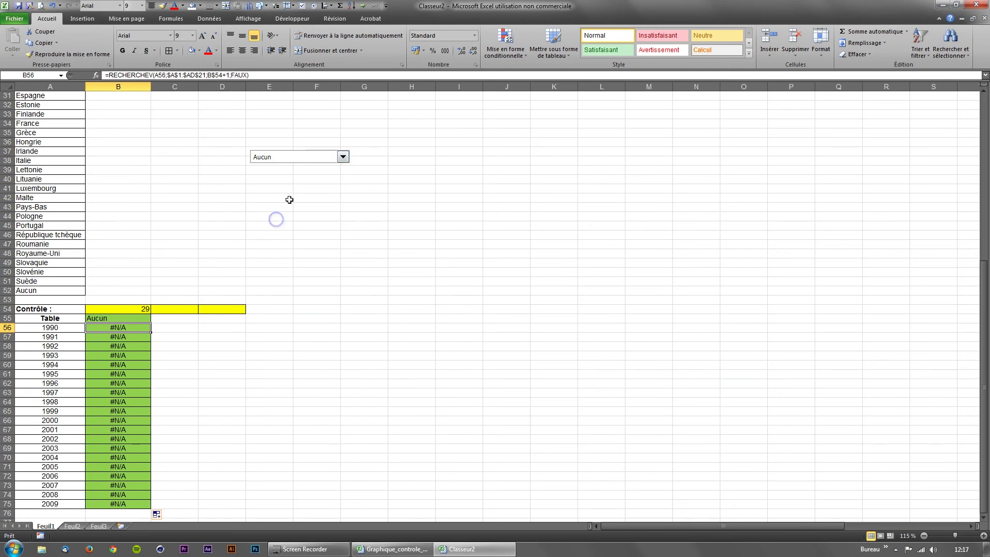
click(309, 164)
click(295, 213)
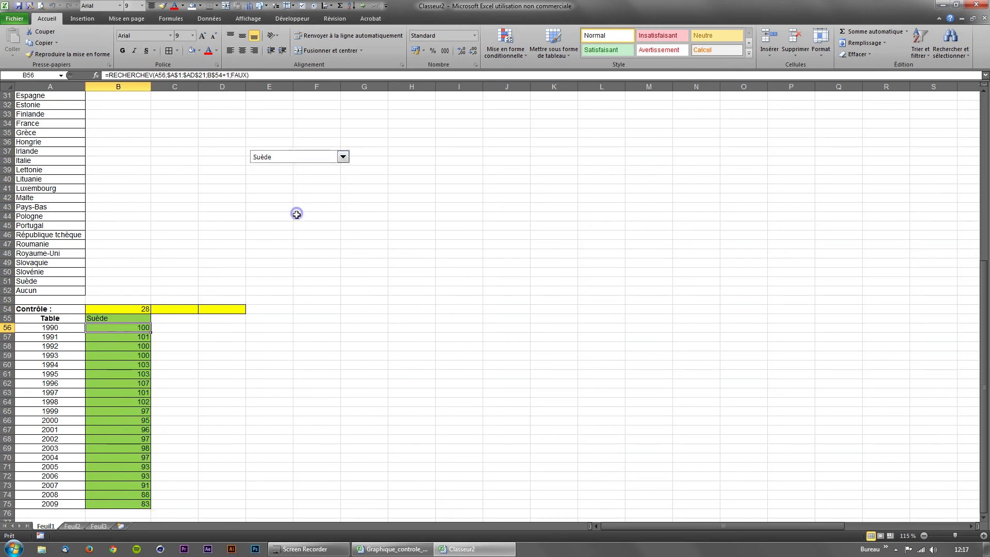
click(314, 164)
click(331, 159)
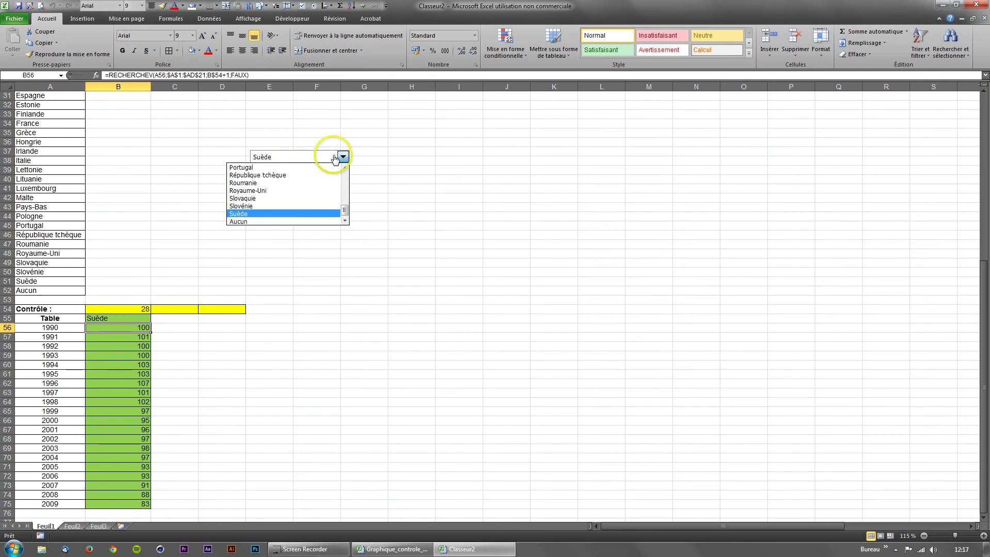
Delete the country dropdown from the sheet and reopen B55's formula for editing.
ctrl+click(314, 157)
key(Delete)
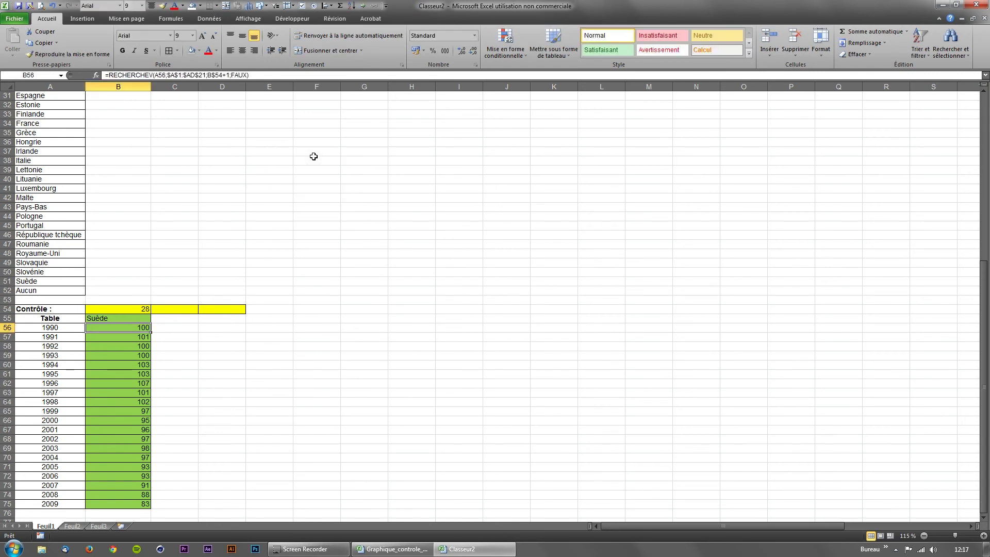
click(136, 310)
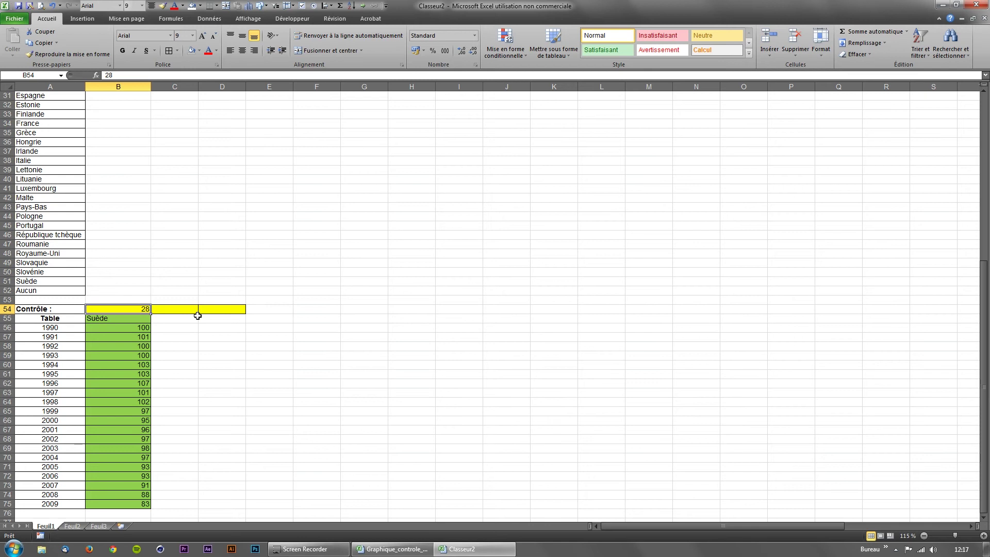
click(143, 319)
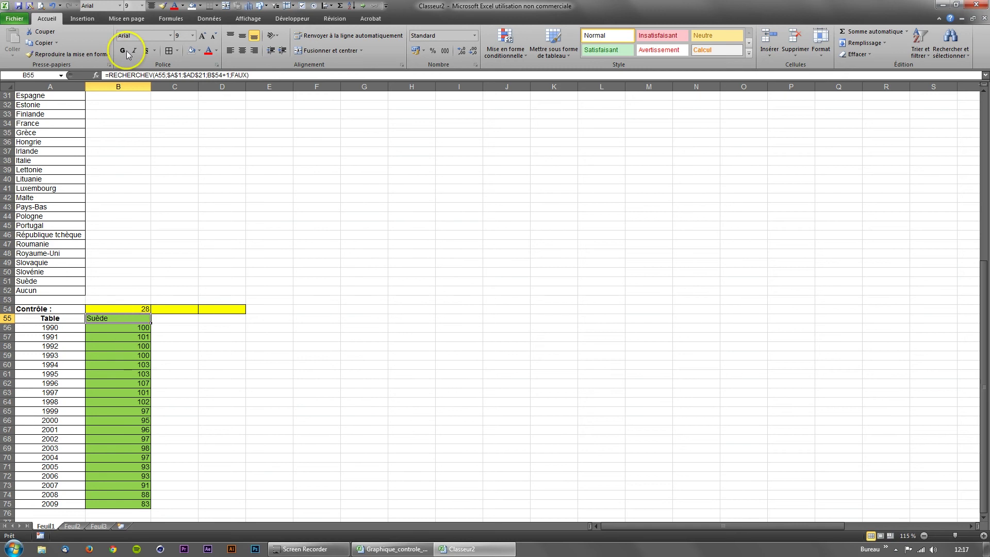
key(F2)
click(123, 321)
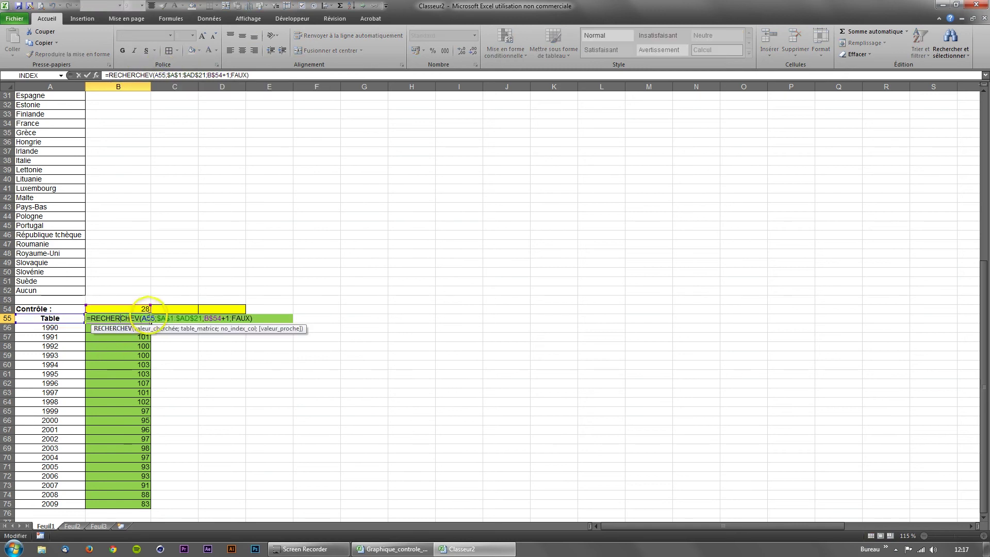
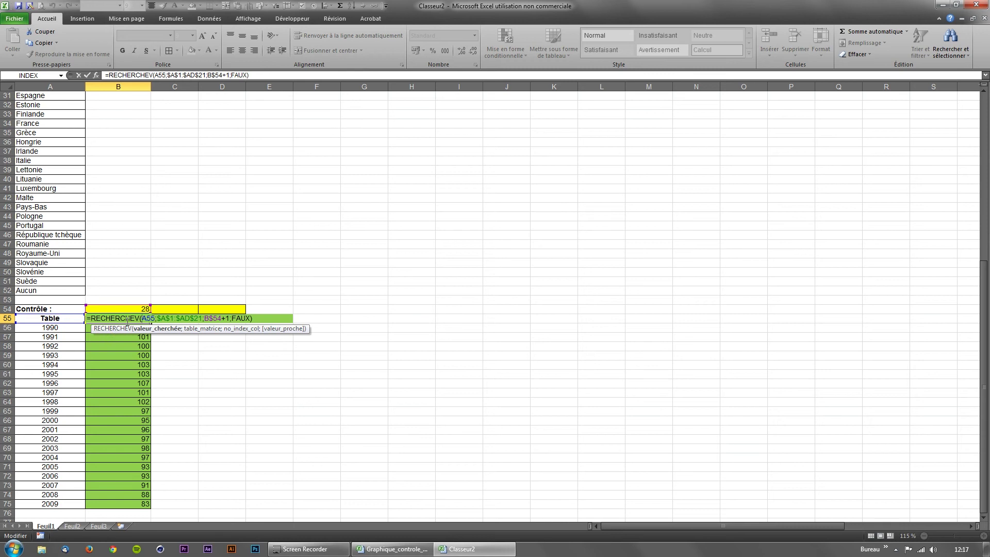
Anchor the lookup formula's column as $A55 and fill it across B55:D75.
text($)
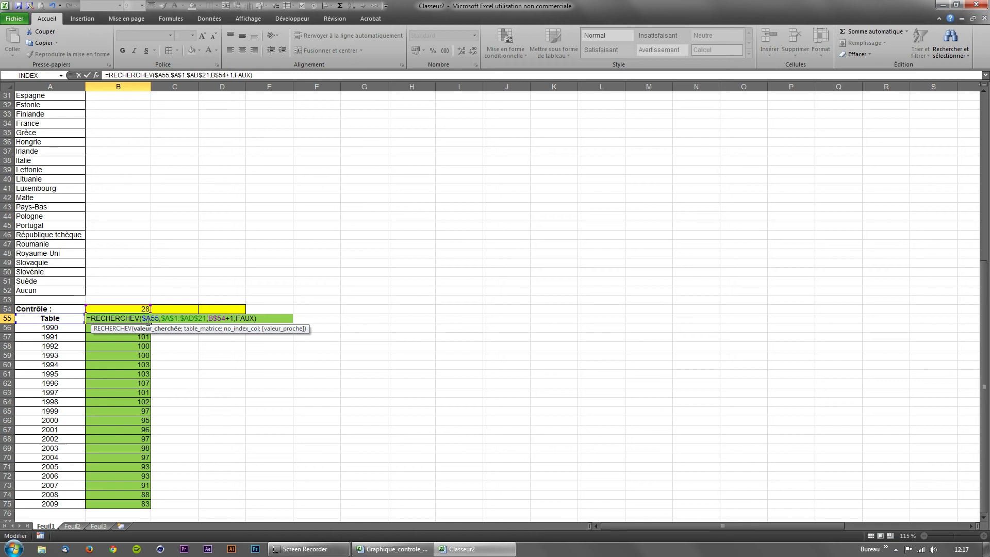
key(Return)
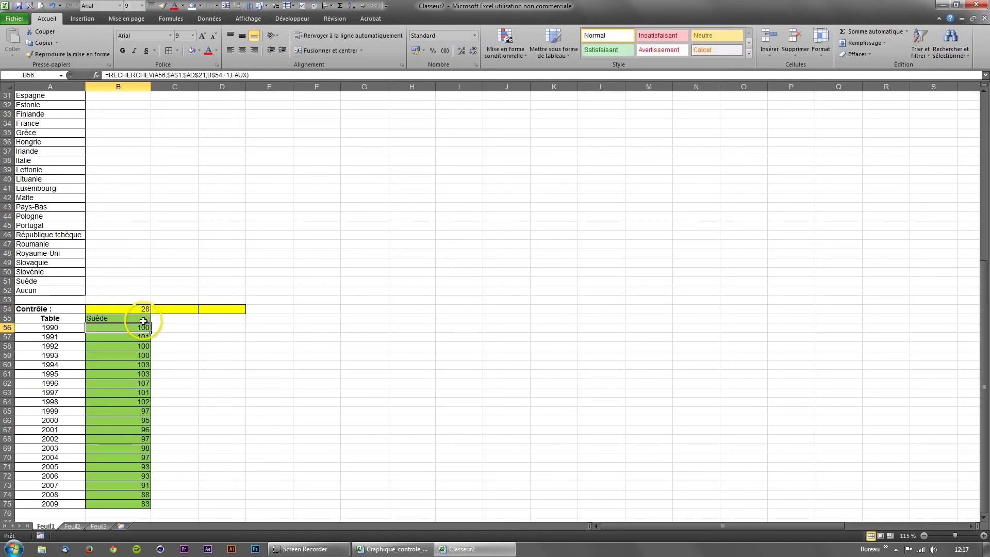
click(146, 318)
mouse_move(151, 322)
mouse_down()
mouse_move(141, 506)
mouse_move(246, 508)
mouse_up()
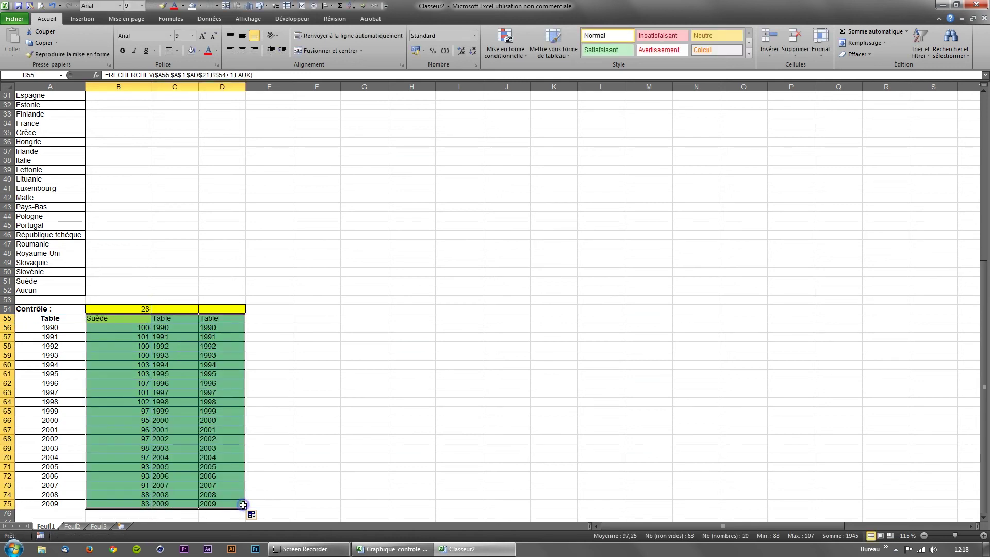
Test the control cells B54, C54 and D54 with 15 and 2, then set all three to 1.
click(171, 308)
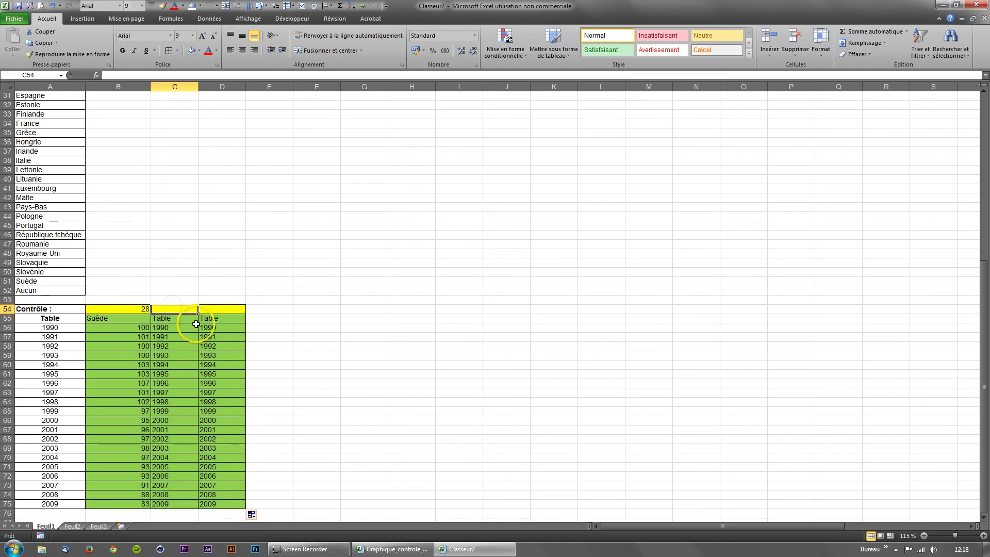
text(15)
key(Tab)
text(2)
key(ctrl+Return)
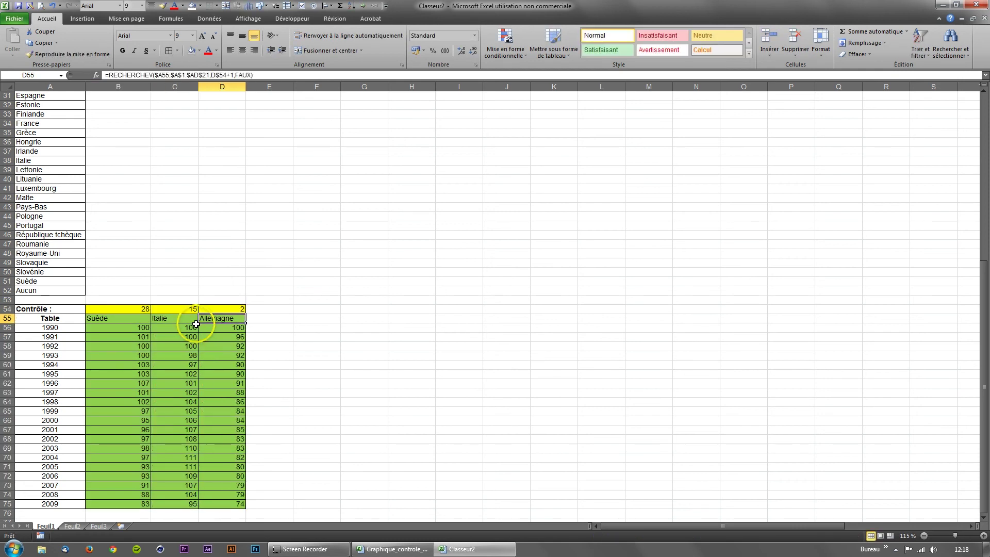
key(shift+Tab)
text(2)
key(shift+Tab)
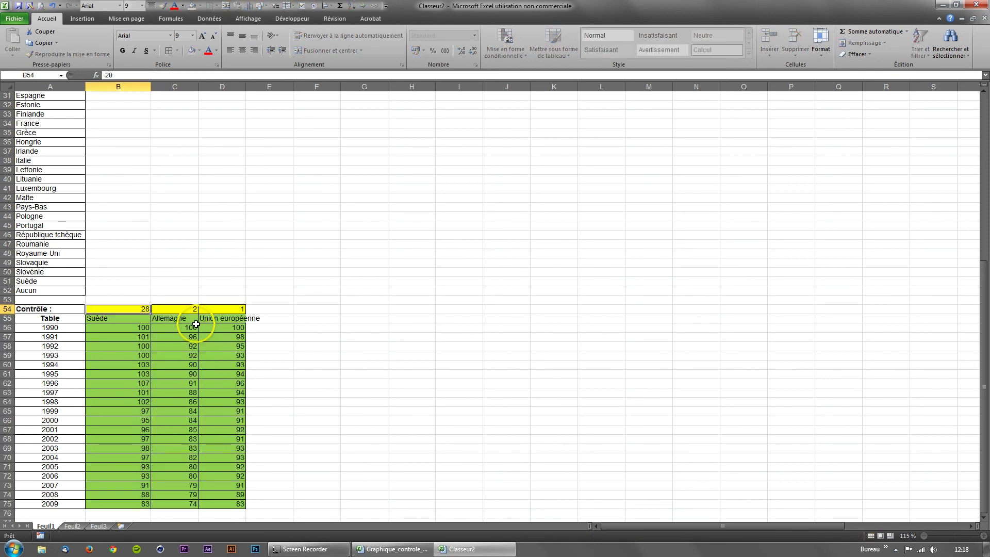
text(1)
key(ctrl+Return)
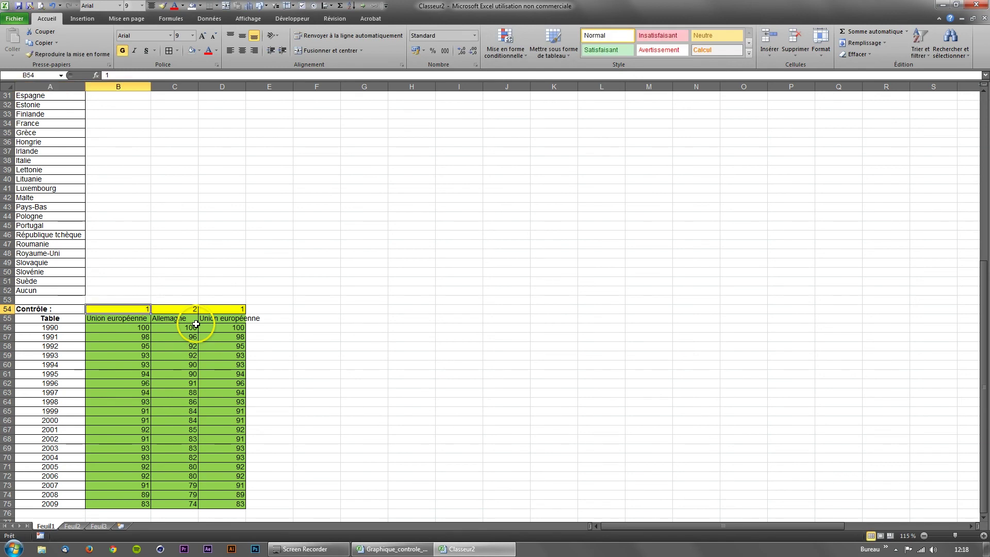
key(Tab)
text(1)
key(Tab)
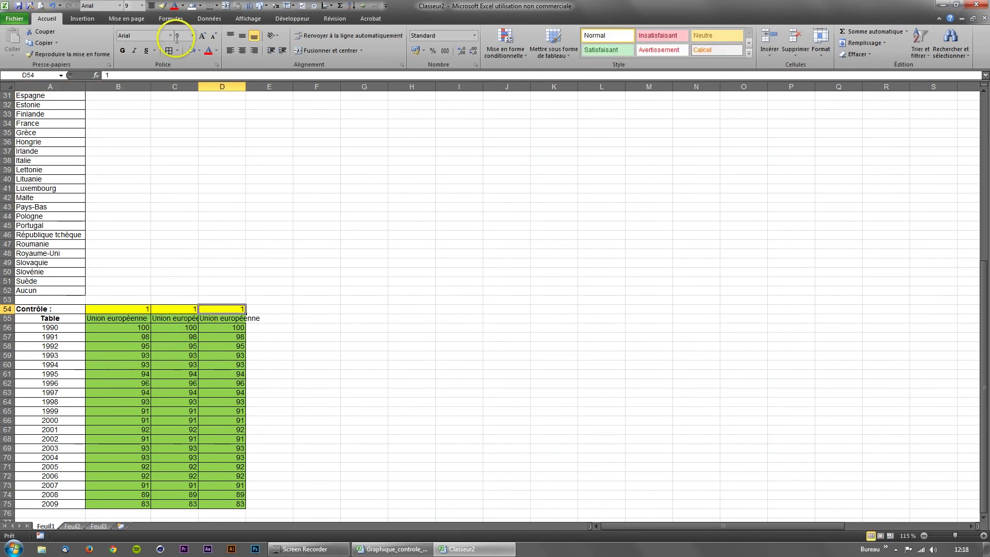
Widen columns B through D to the same larger width.
drag(124, 86, 289, 86)
drag(133, 87, 279, 86)
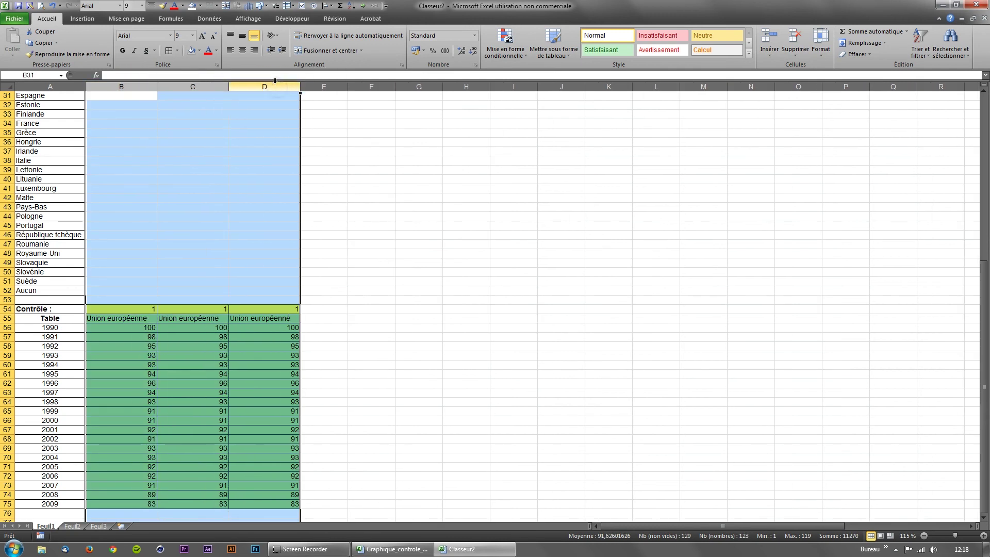
click(137, 318)
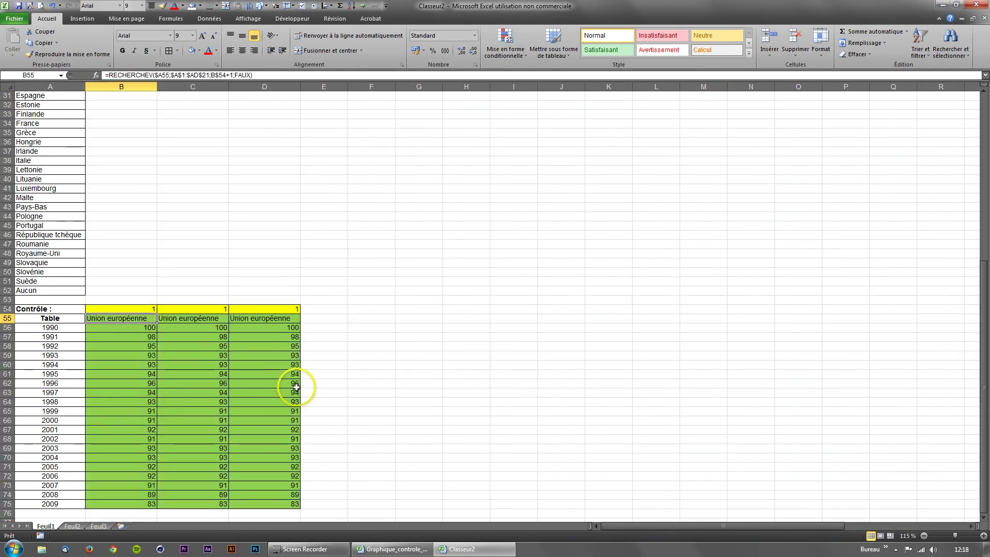
Insert a 2D line chart of the year and index table A55:D75.
drag(58, 318, 284, 504)
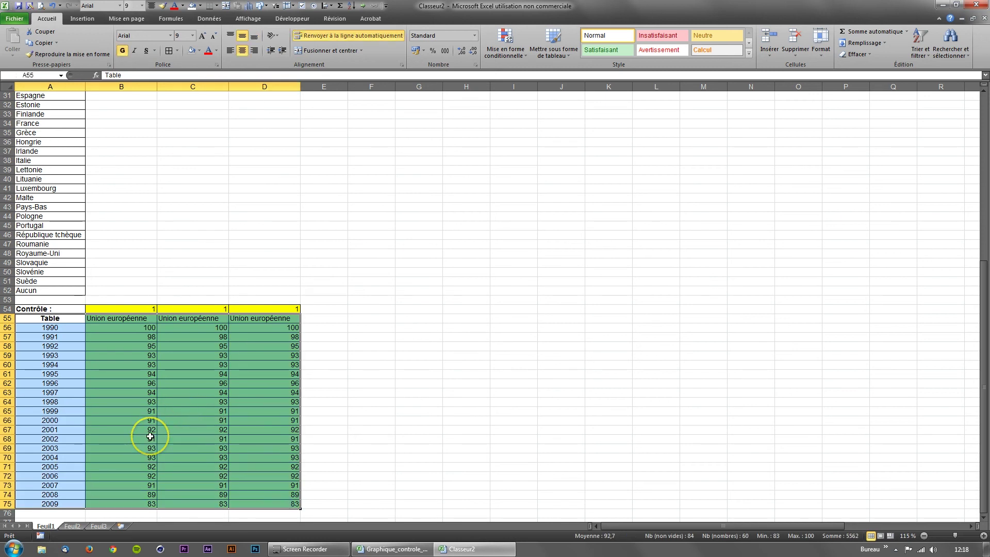
click(82, 19)
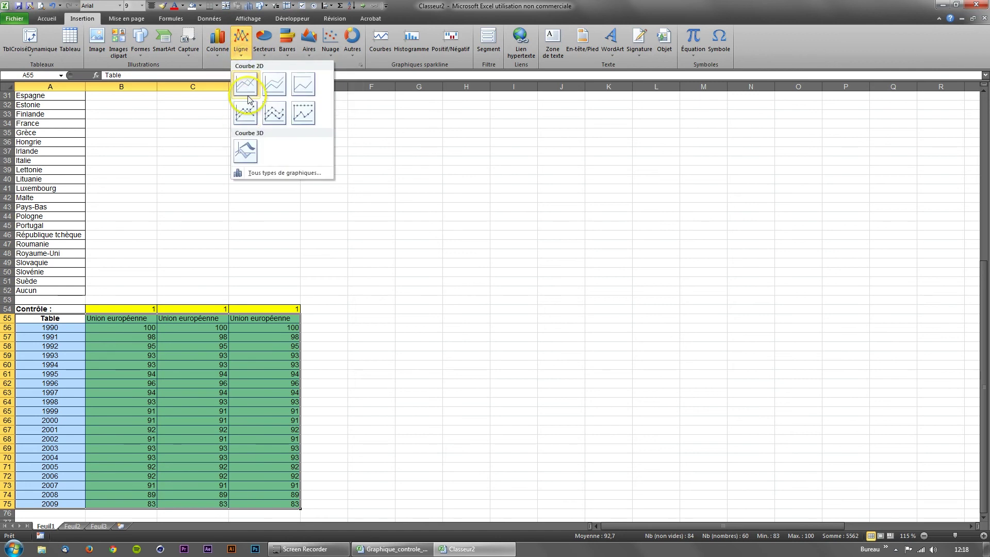
click(246, 81)
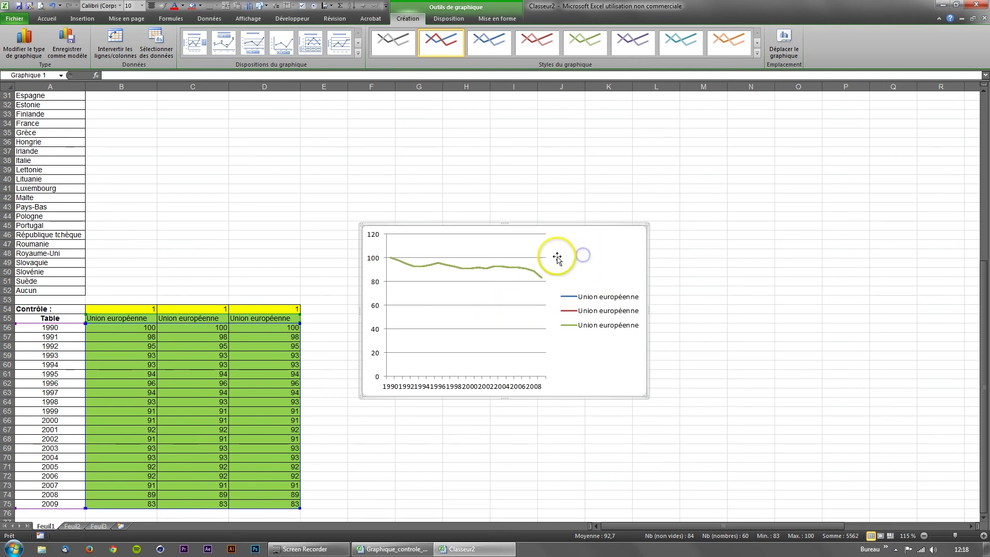
Move the line chart to a new chart sheet named Graphique-tuto.
right_click(579, 270)
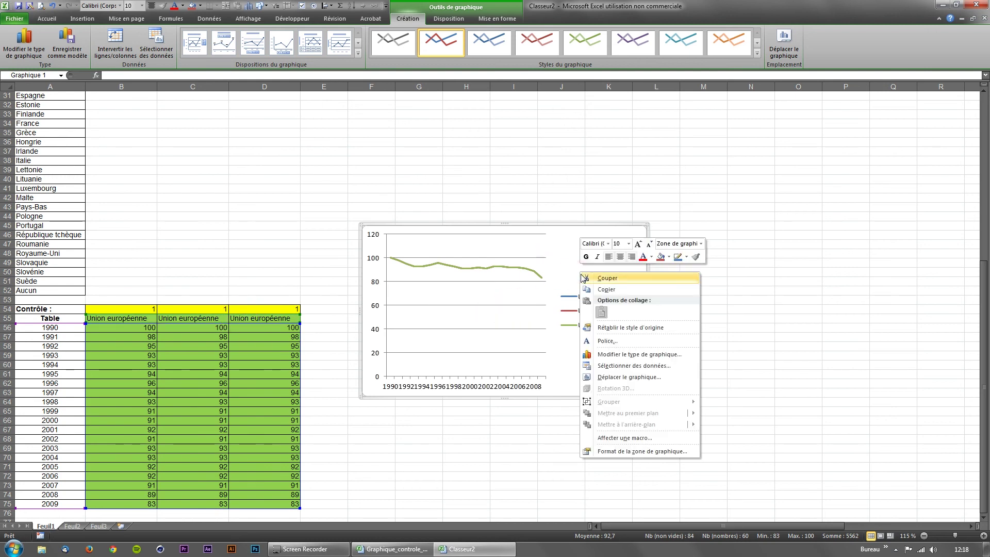
click(614, 377)
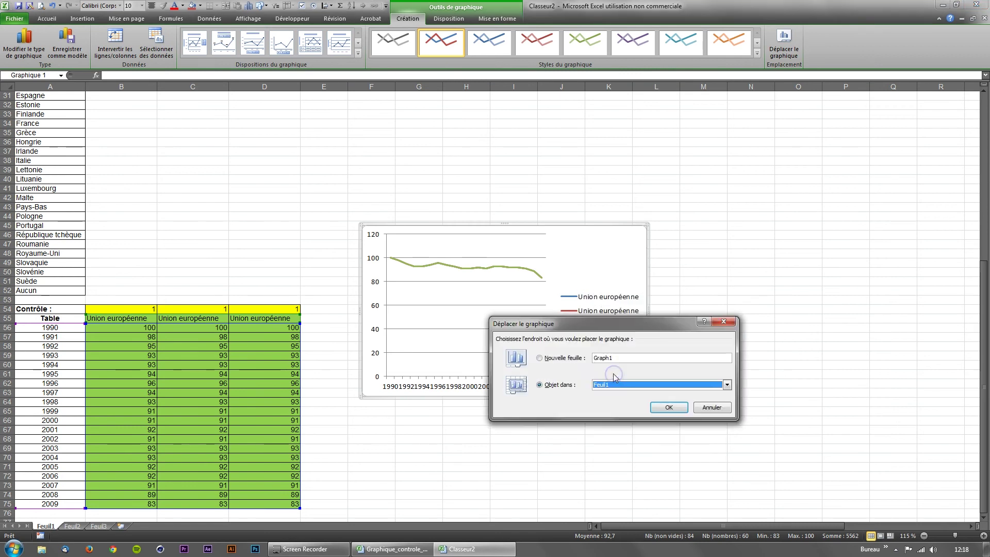
click(575, 360)
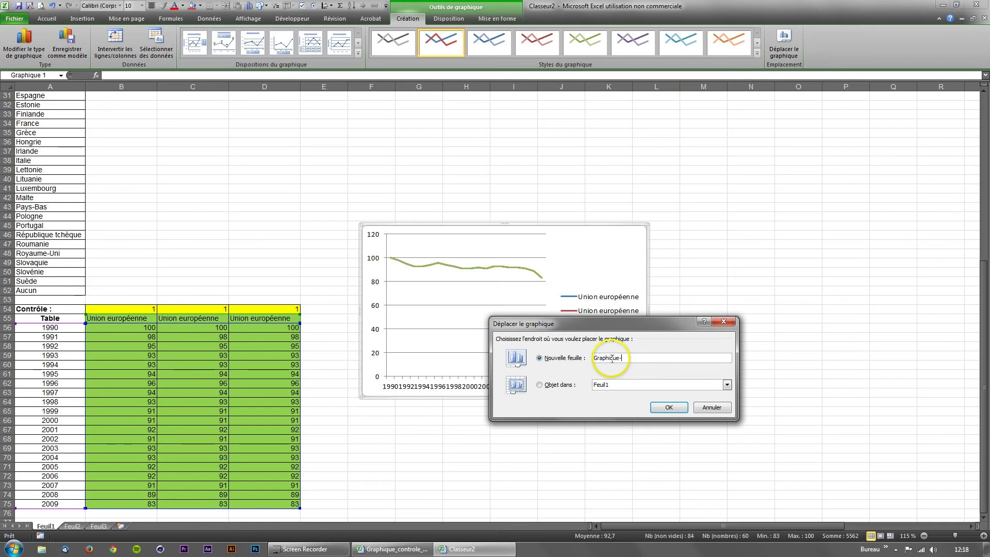
key(Return)
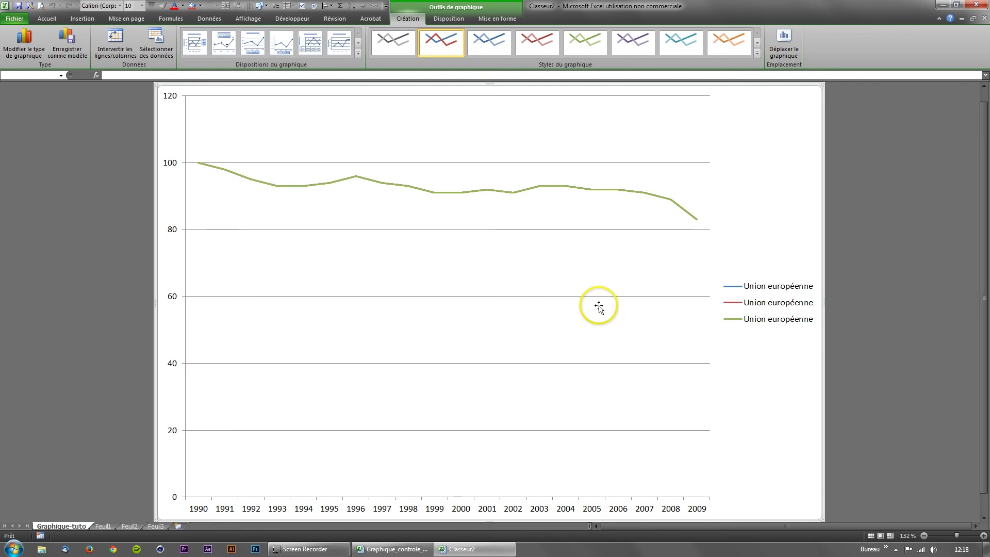
click(102, 527)
scroll(126, 460, up, 9)
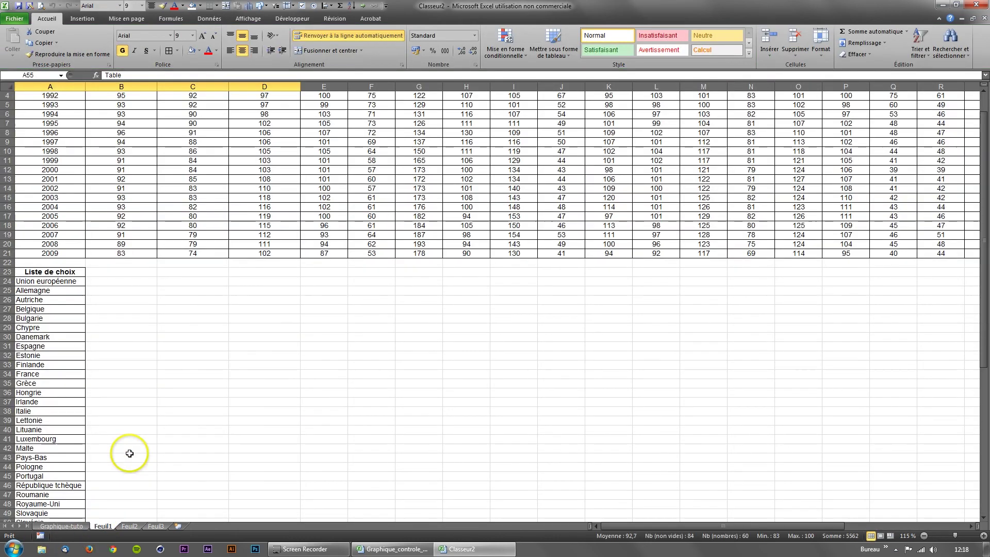
drag(121, 114, 917, 295)
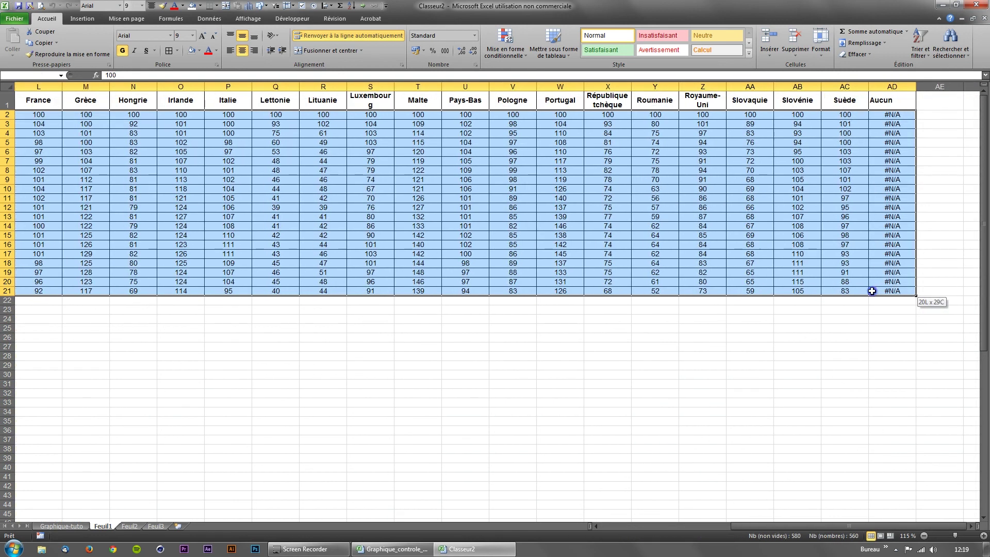
mouse_move(988, 288)
mouse_down()
mouse_move(870, 291)
mouse_move(59, 118)
mouse_move(111, 118)
mouse_up()
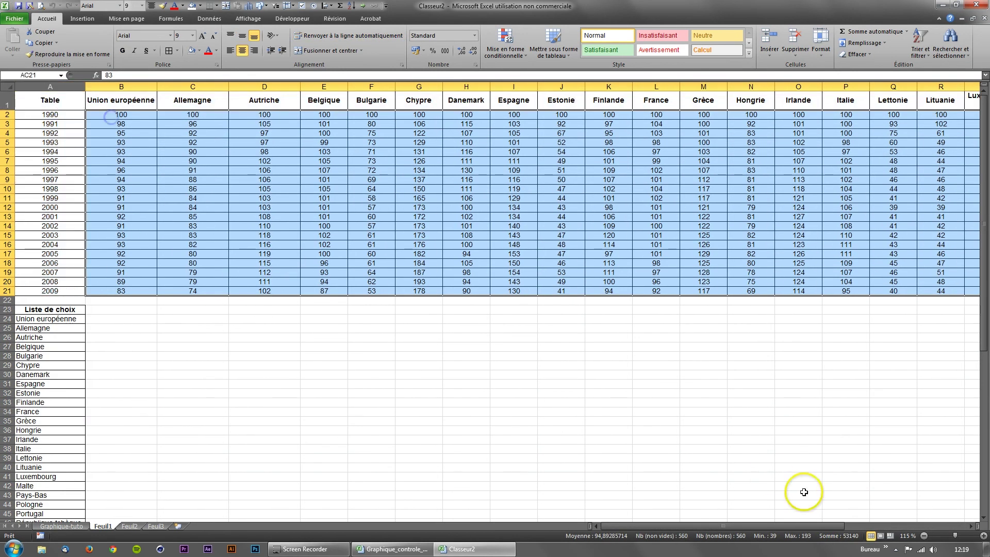
drag(803, 526, 970, 440)
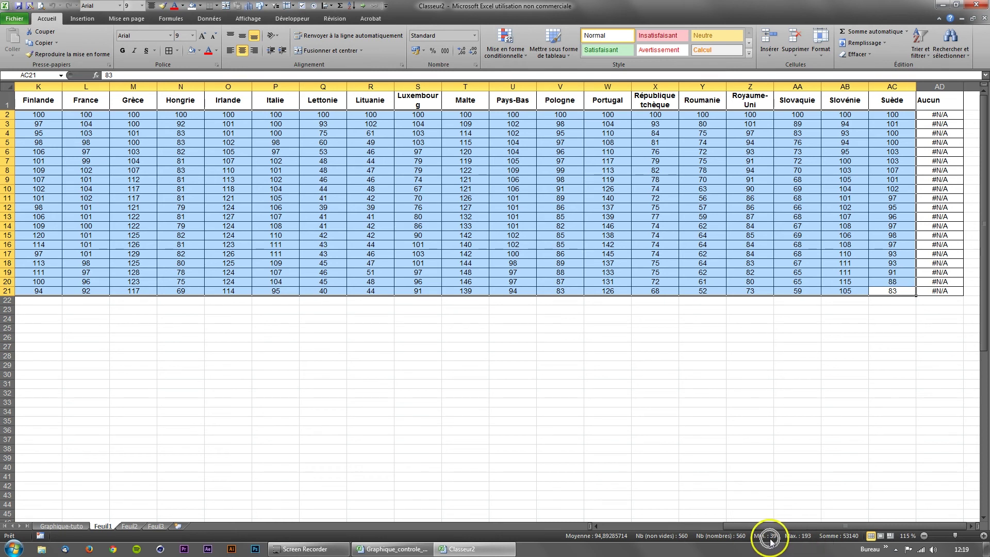
On Graphique-tuto, set the vertical axis maximum to a fixed 200, then return to Feuil1.
click(75, 526)
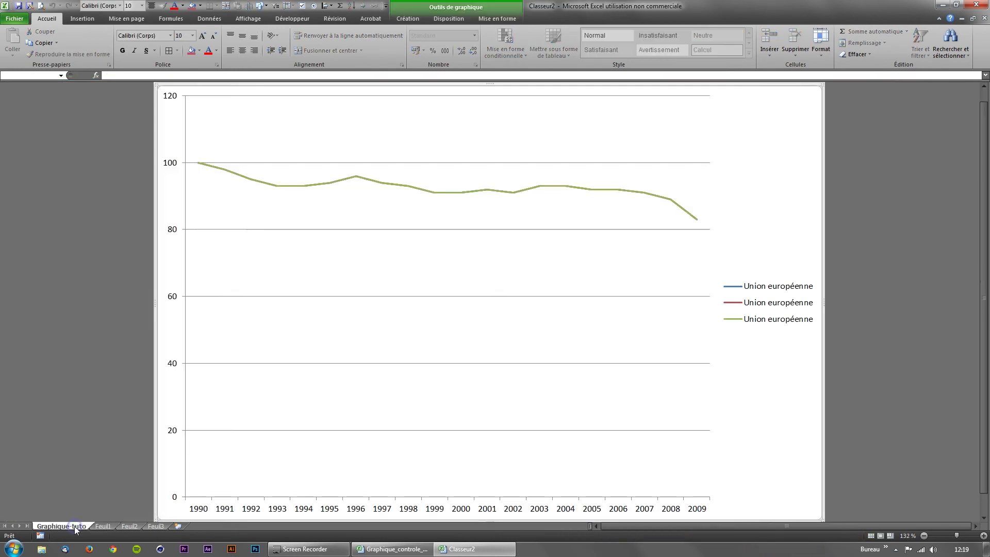
click(167, 97)
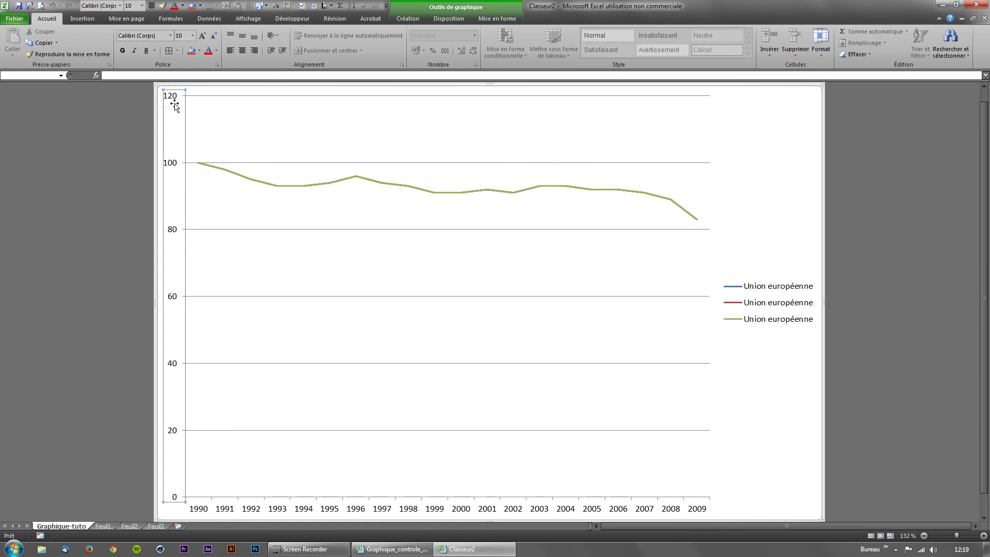
right_click(175, 99)
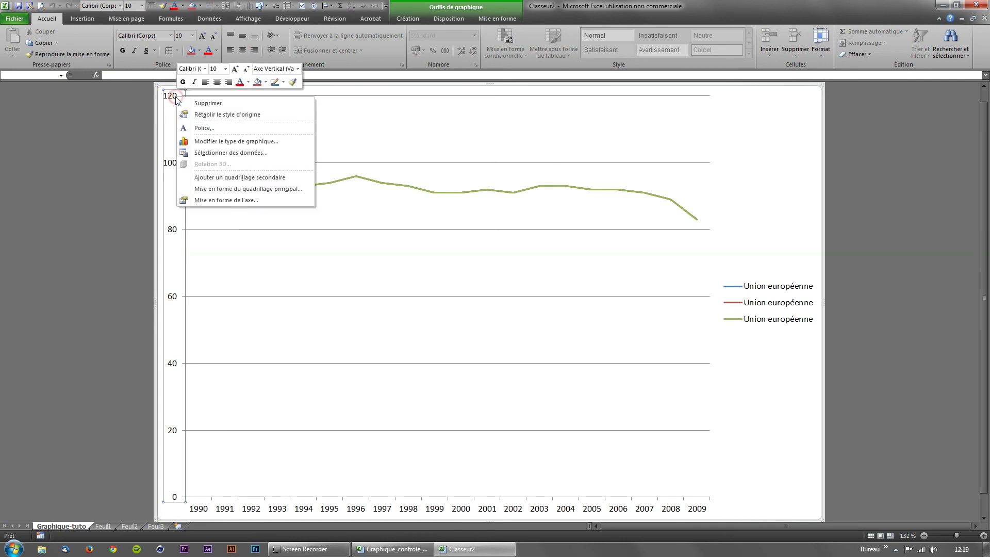
click(222, 201)
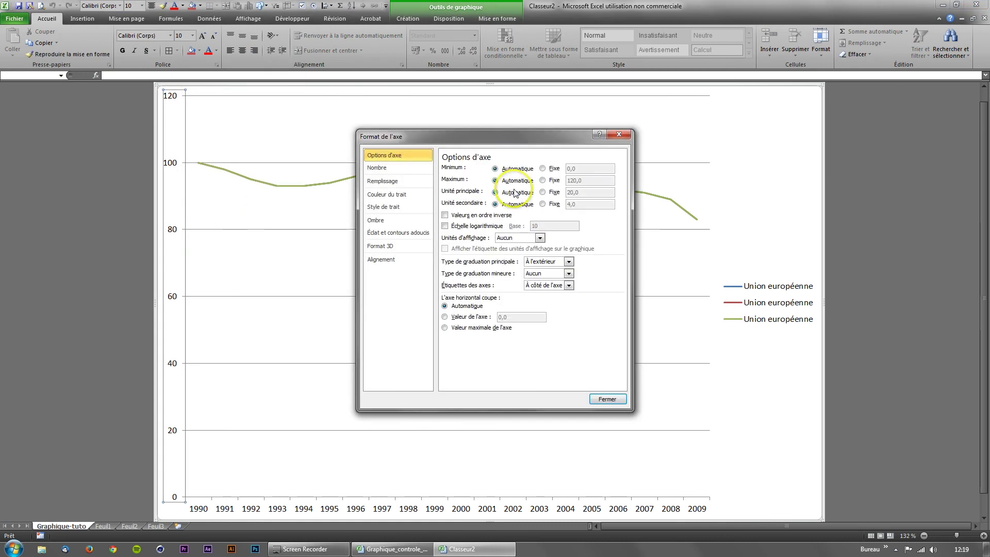
double_click(586, 180)
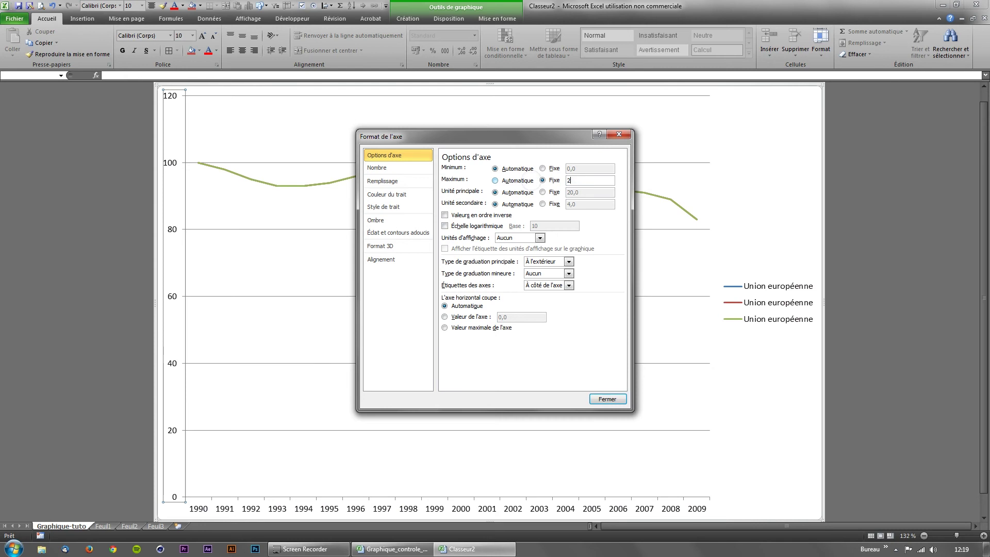
text(00)
key(Return)
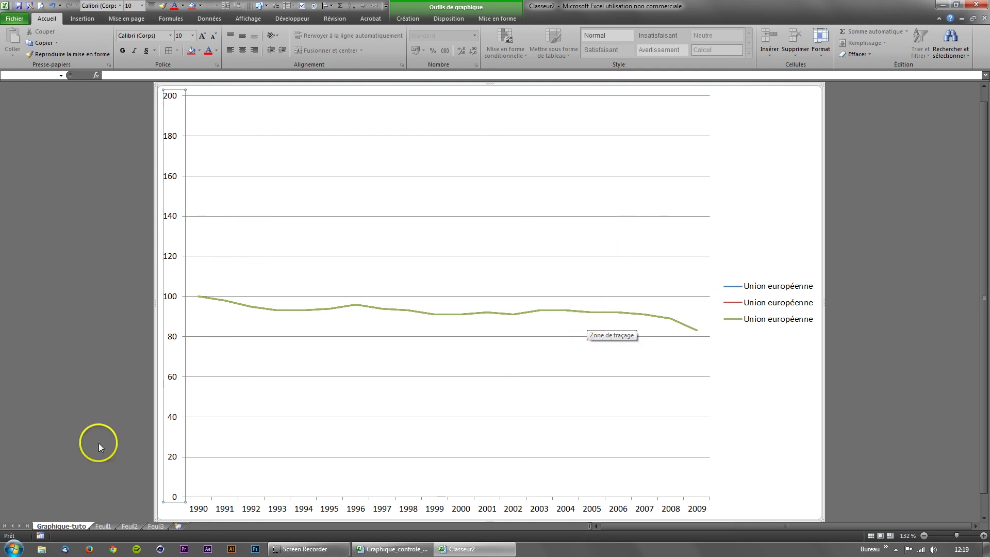
click(103, 525)
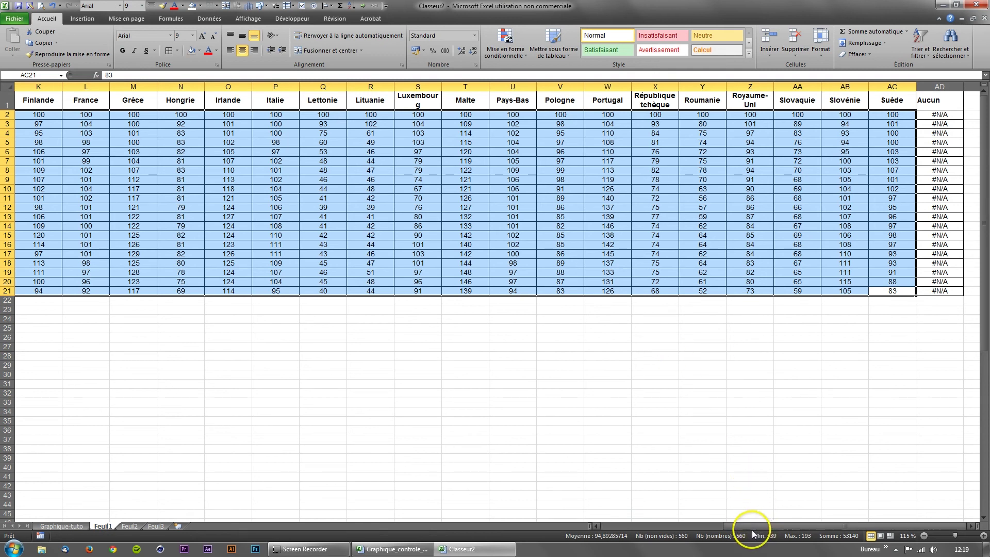
Scroll Feuil1 back to column A and return to the Graphique-tuto chart sheet.
drag(751, 528, 602, 527)
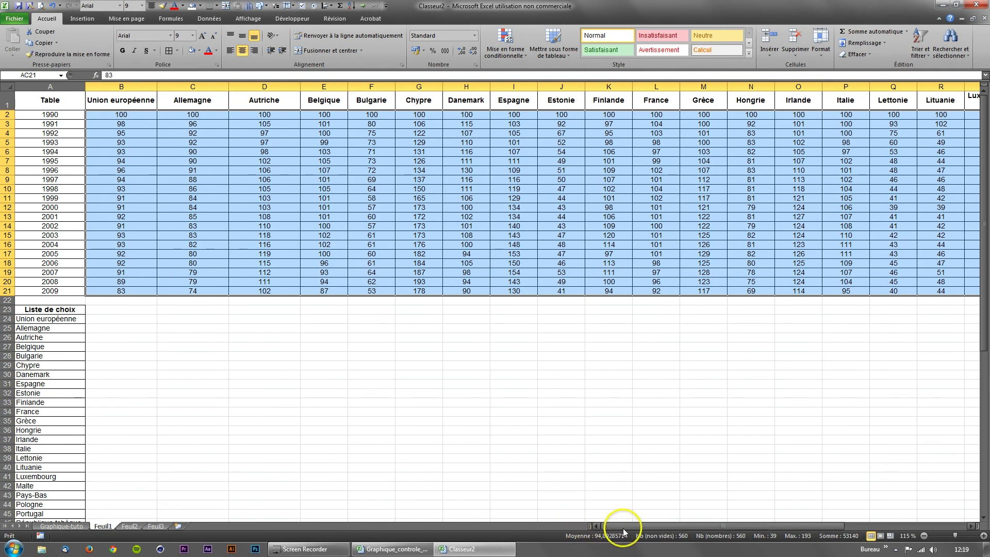
drag(623, 528, 751, 527)
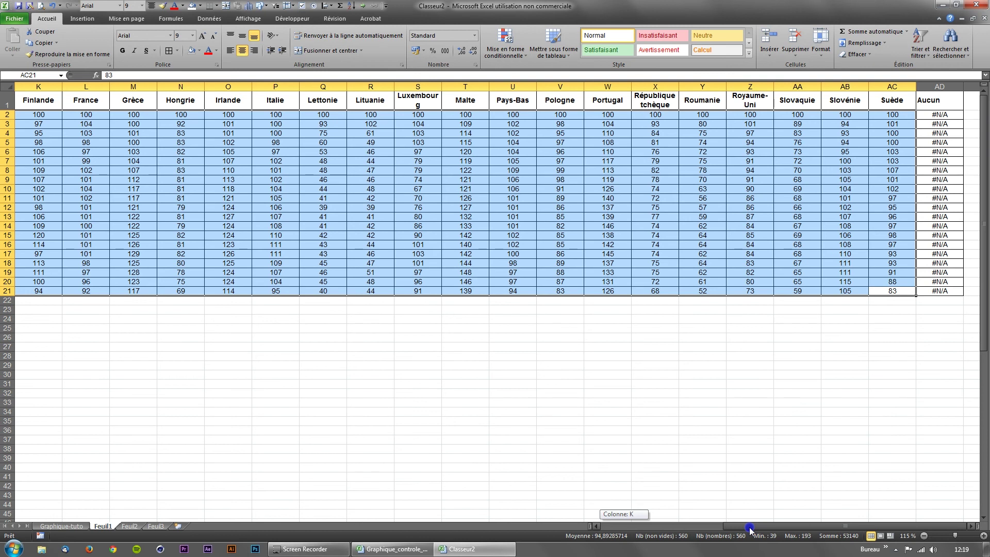
drag(750, 527, 519, 531)
click(39, 527)
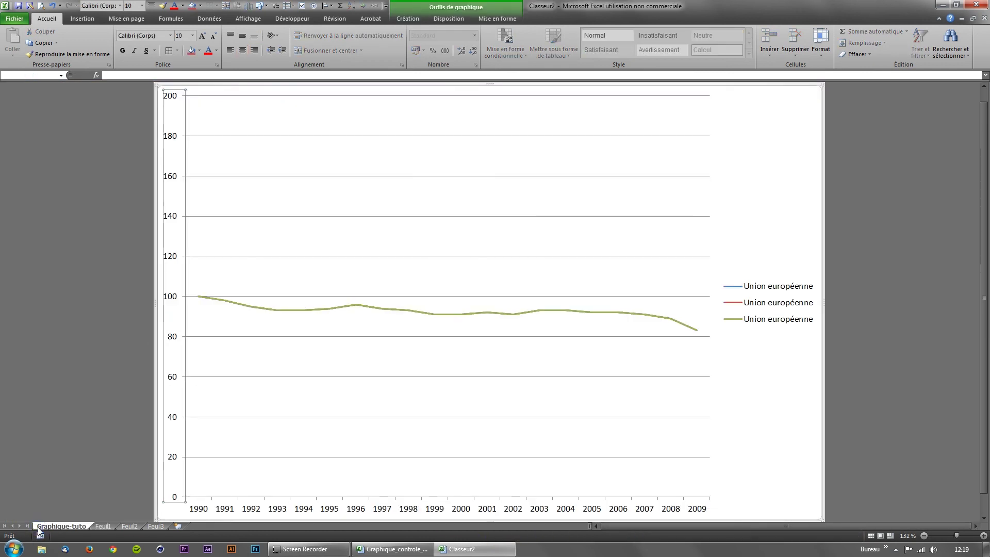
Stretch the plot area toward the chart's right and bottom edges.
click(484, 249)
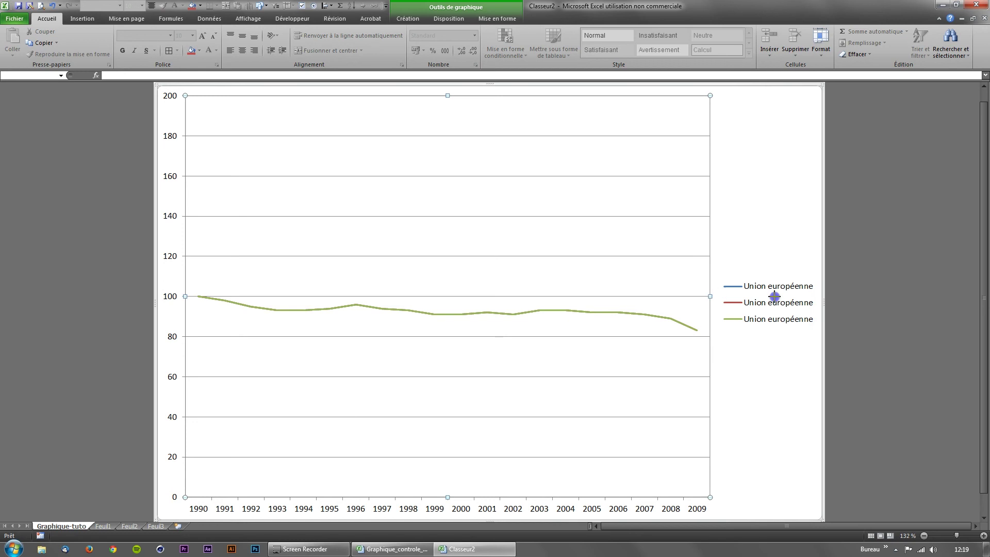
drag(814, 297, 819, 297)
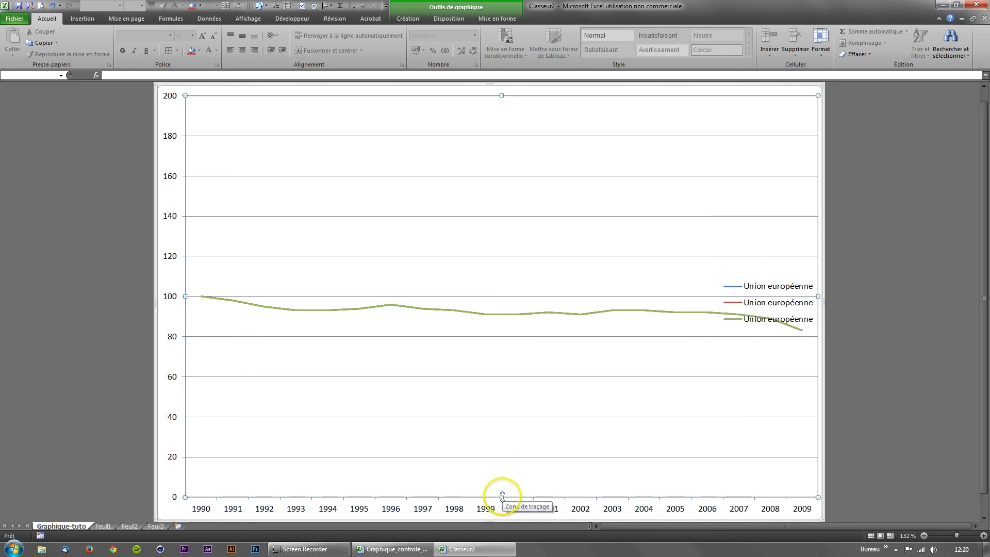
drag(502, 497, 500, 414)
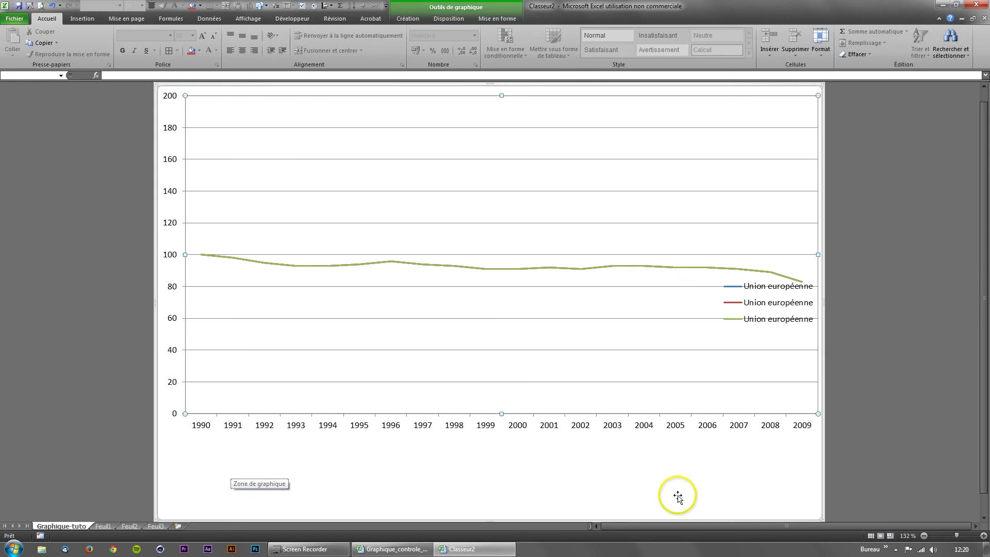
drag(502, 413, 498, 460)
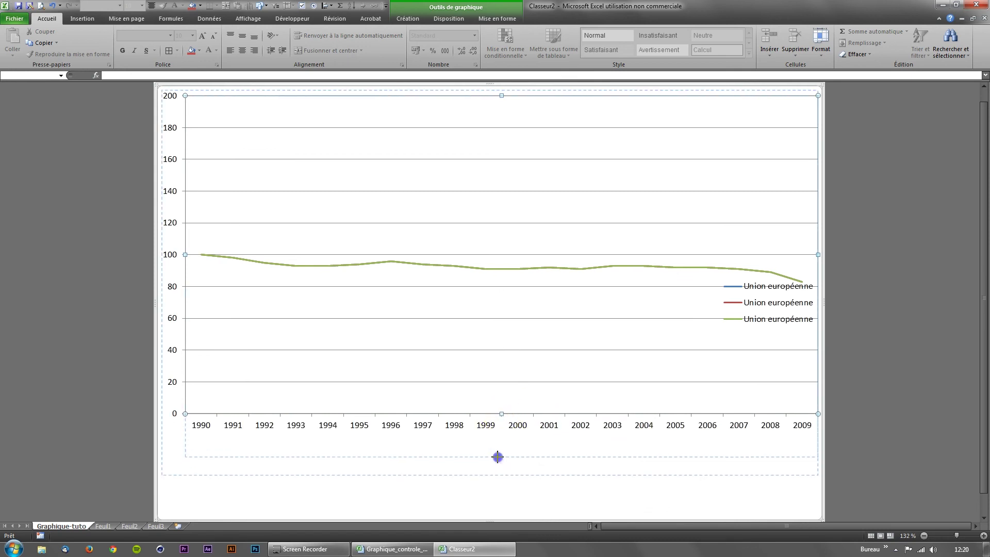
Drag the legend box into the chart's top-left corner.
click(741, 311)
click(735, 312)
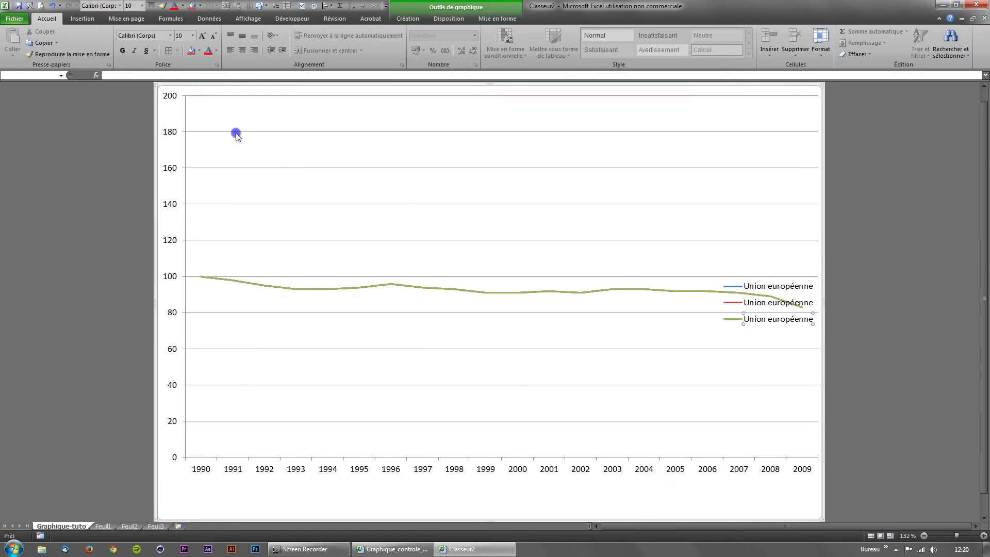
click(797, 330)
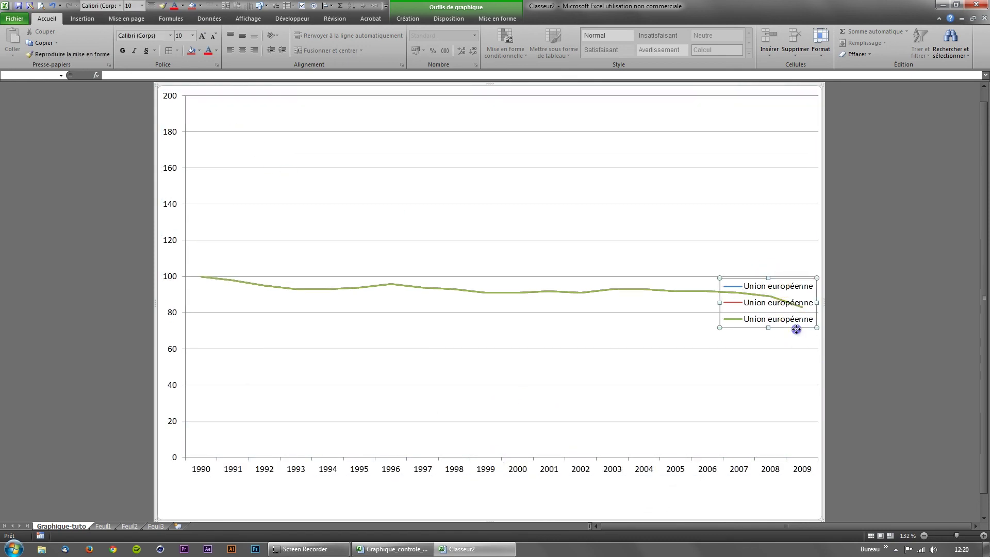
click(281, 146)
click(738, 302)
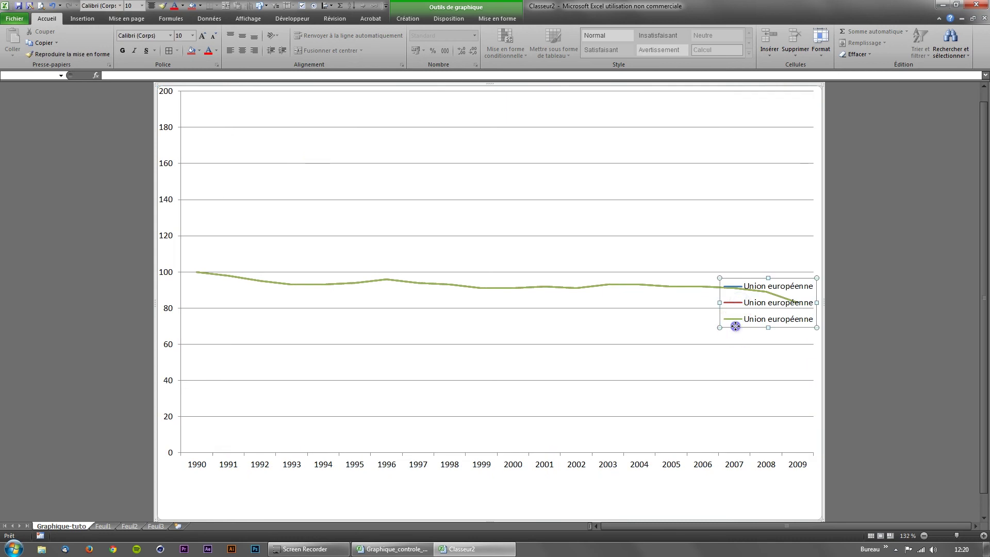
drag(202, 142, 202, 143)
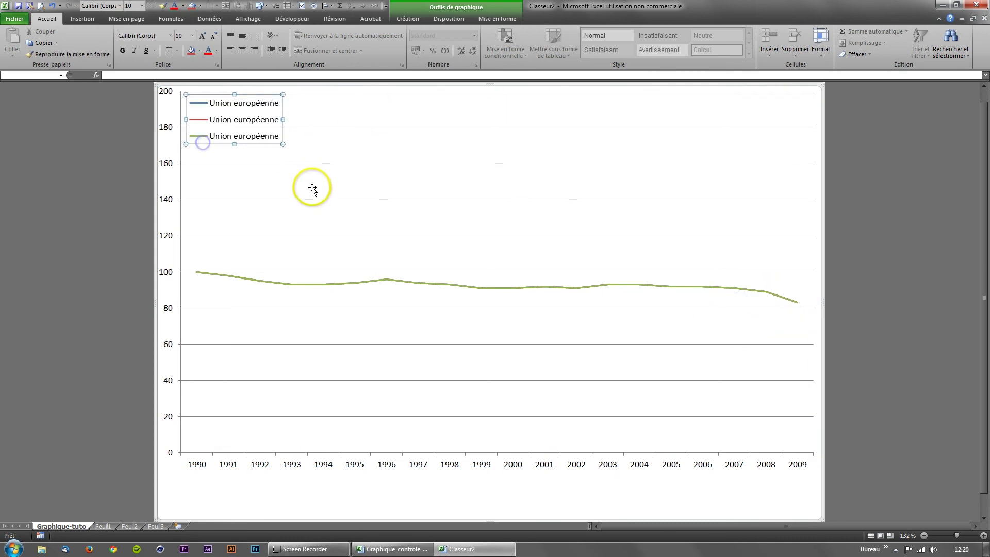
click(312, 187)
click(227, 122)
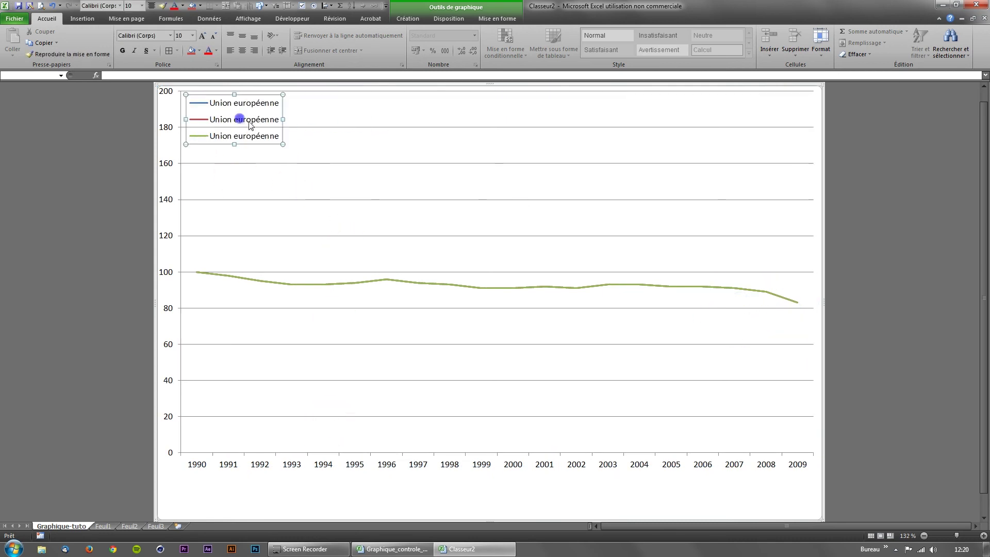
click(408, 20)
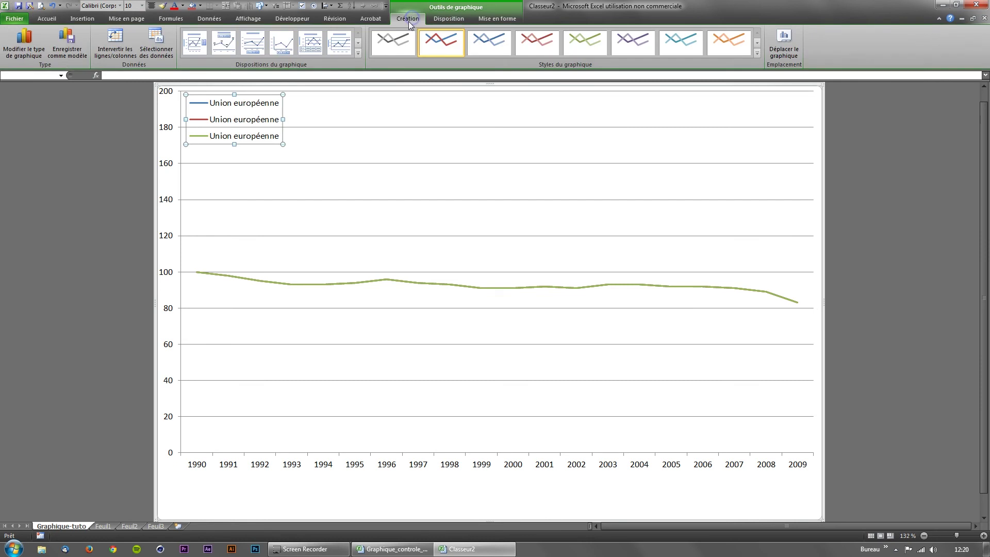
Give the legend a solid white fill via Format de la légende.
right_click(281, 98)
click(310, 177)
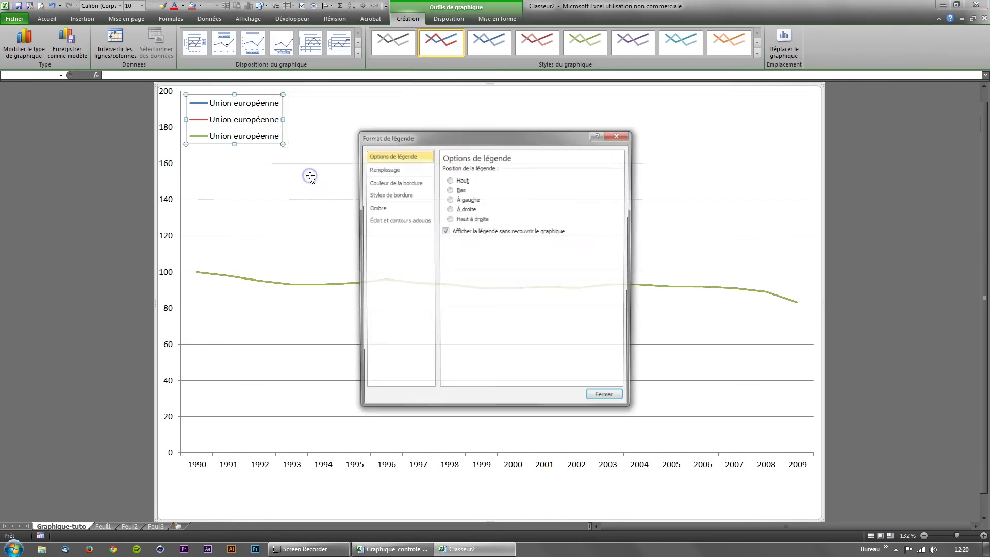
click(390, 172)
click(456, 180)
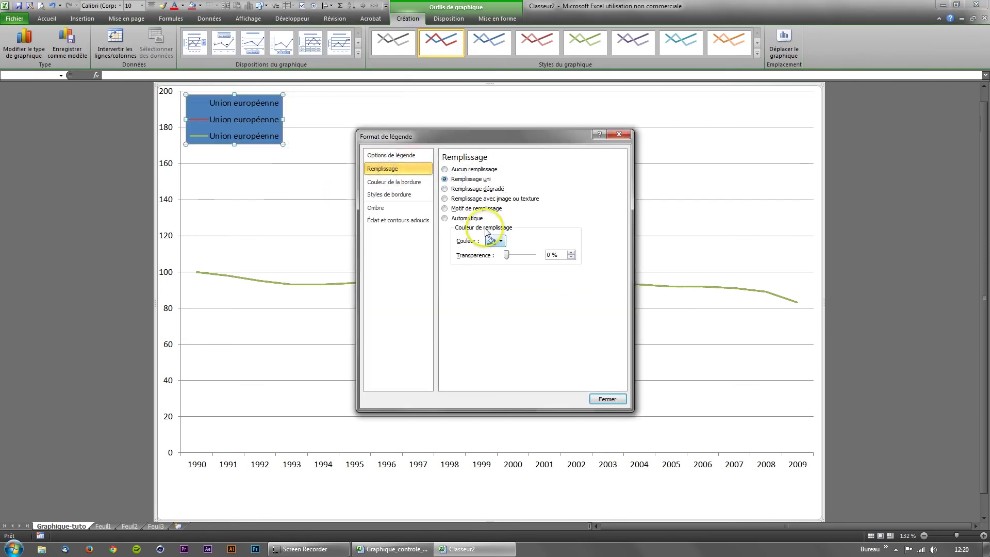
click(497, 241)
click(490, 262)
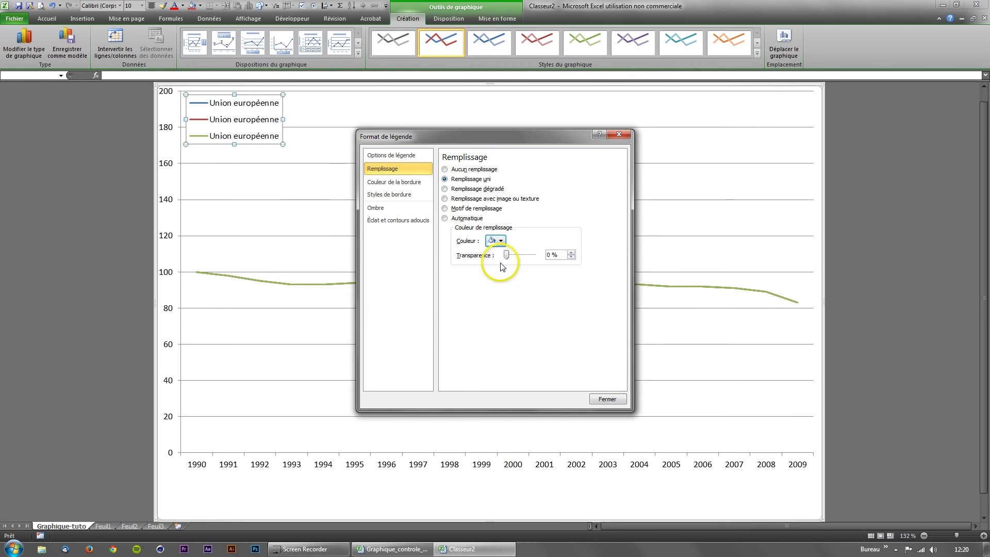
click(607, 400)
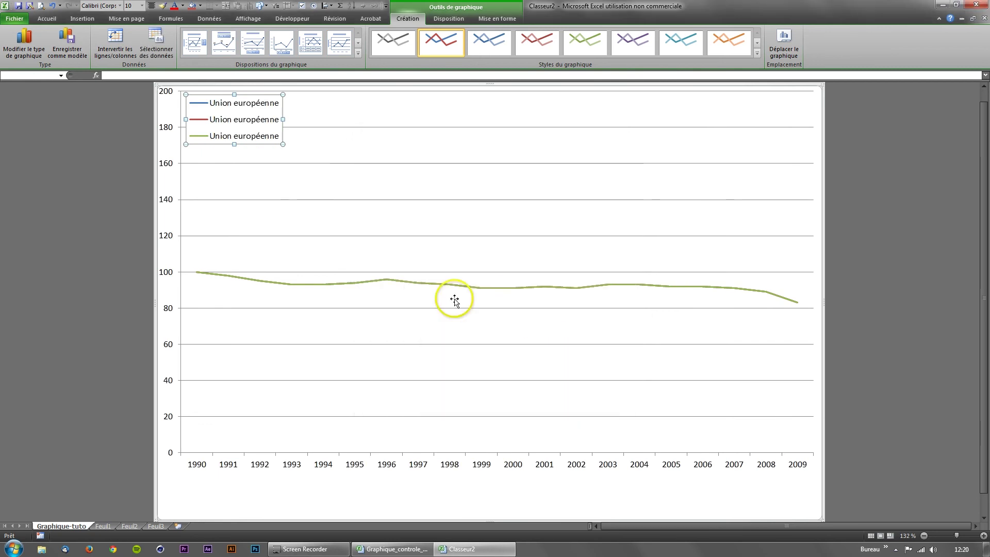
click(336, 127)
Make the major gridlines solid lines in a light grey.
right_click(337, 130)
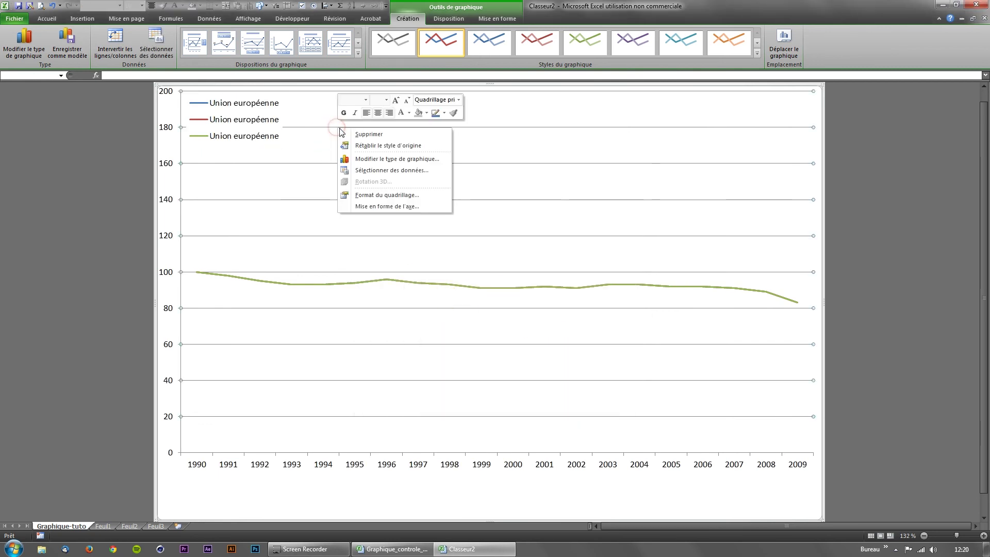
click(407, 192)
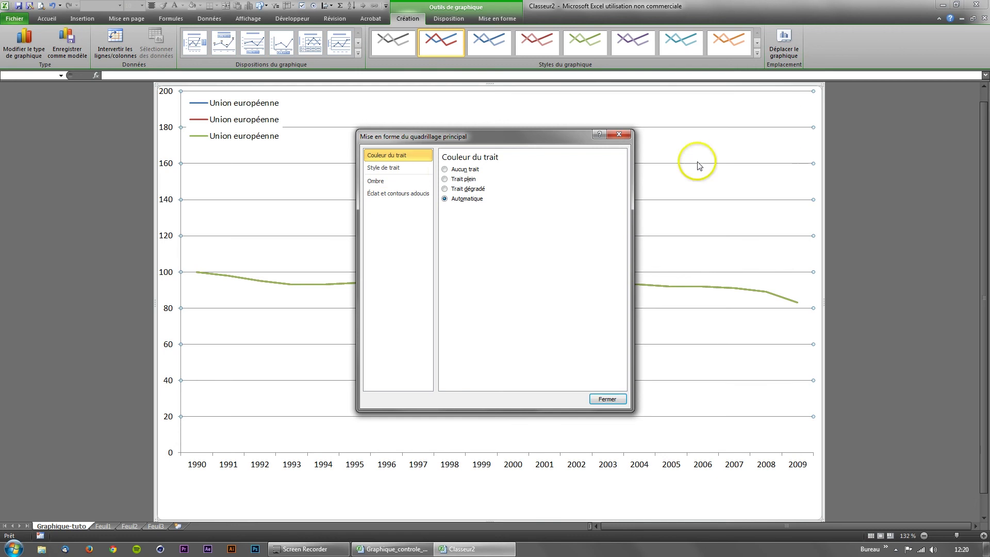
click(450, 179)
click(490, 211)
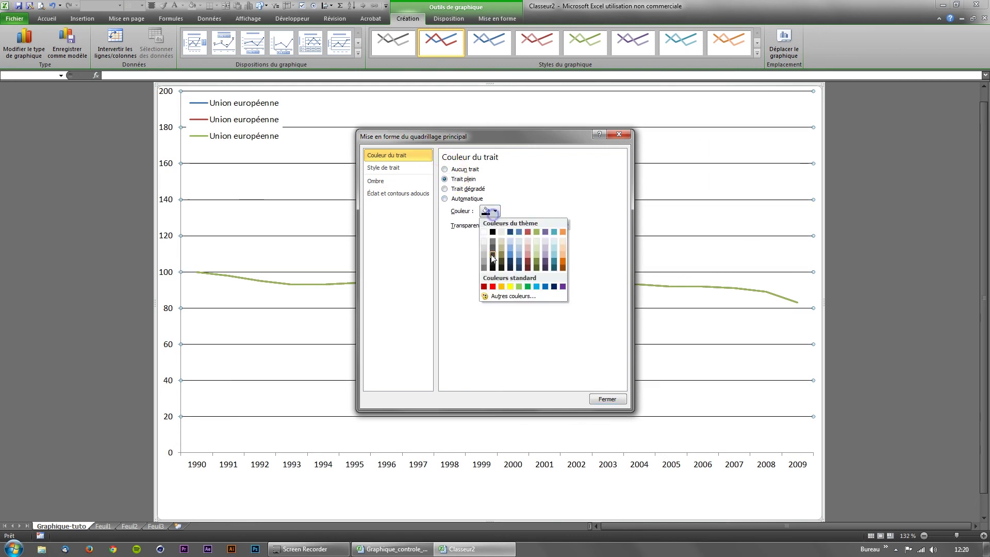
click(485, 242)
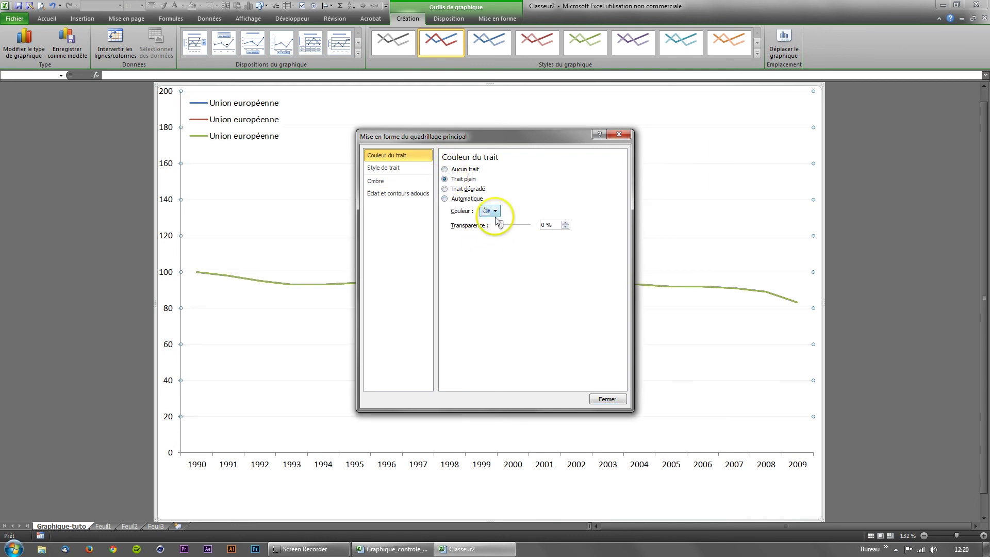
click(490, 211)
click(484, 249)
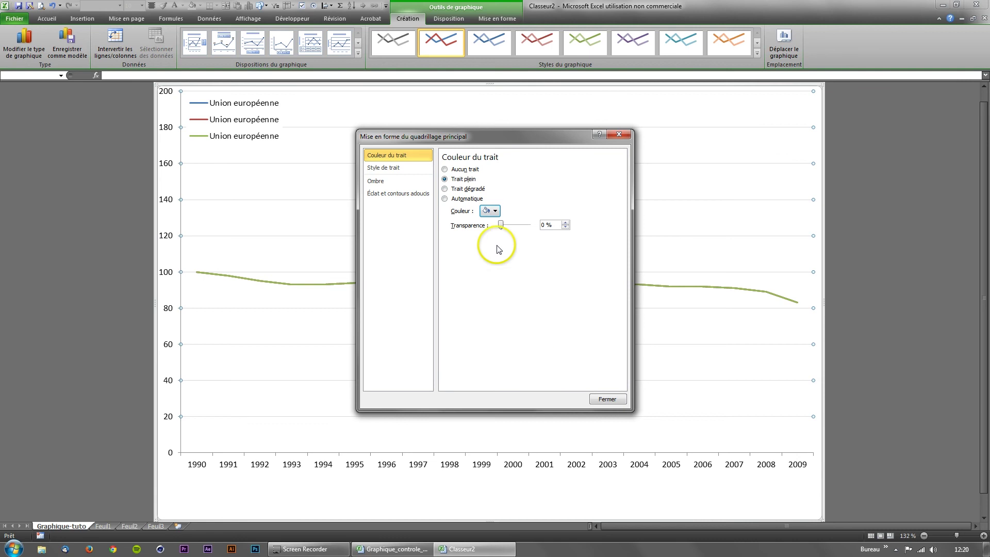
Set the gridline style to 0.25 pt width with a solid dash type.
click(383, 167)
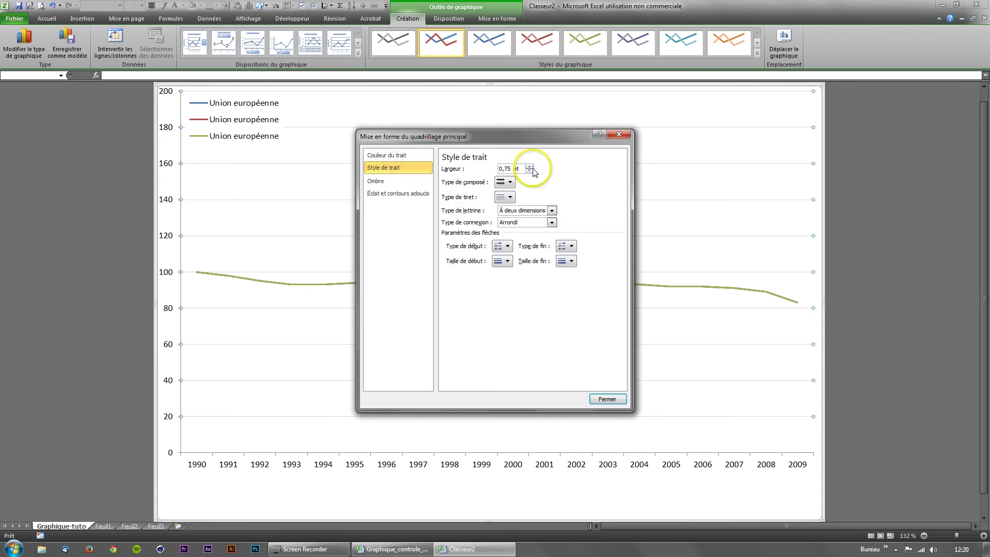
click(505, 197)
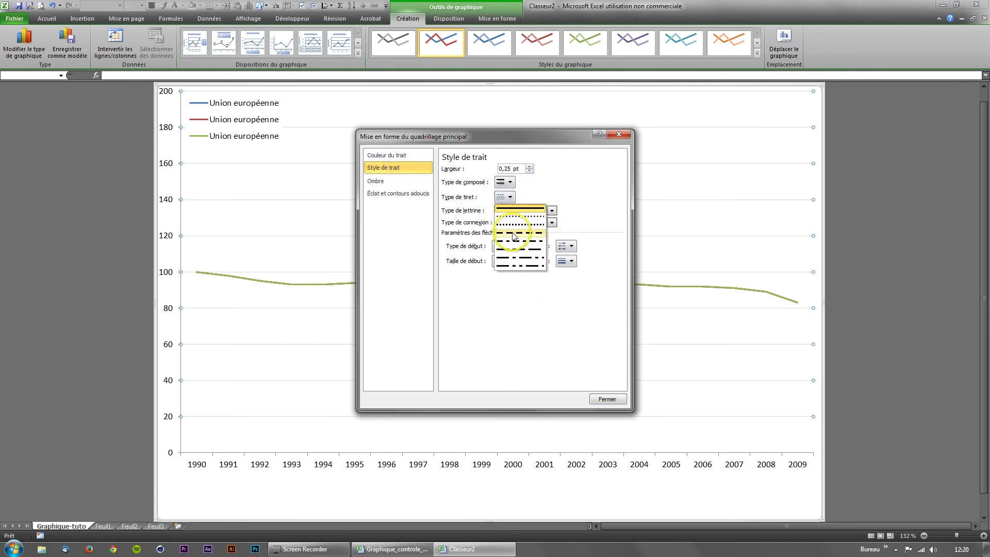
click(516, 227)
click(505, 197)
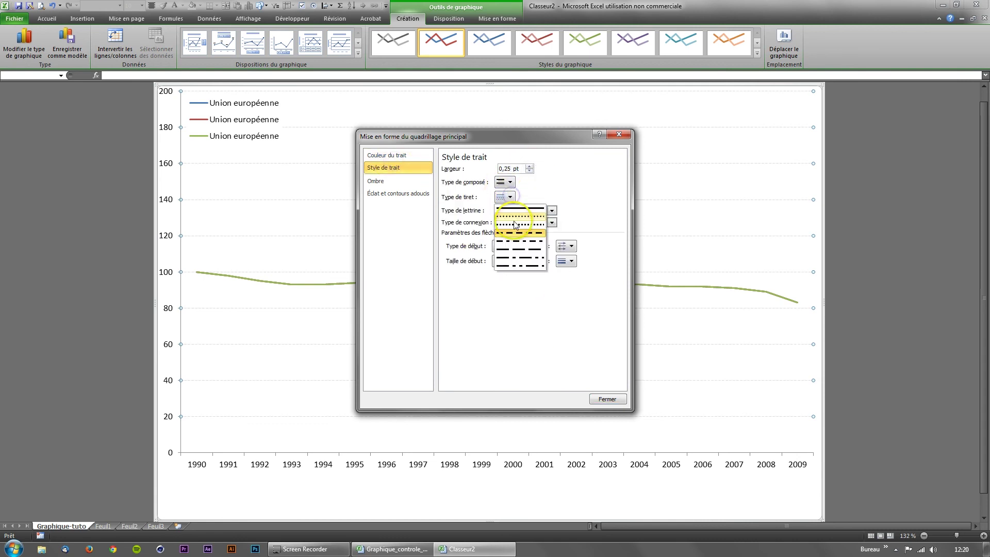
click(514, 226)
click(602, 396)
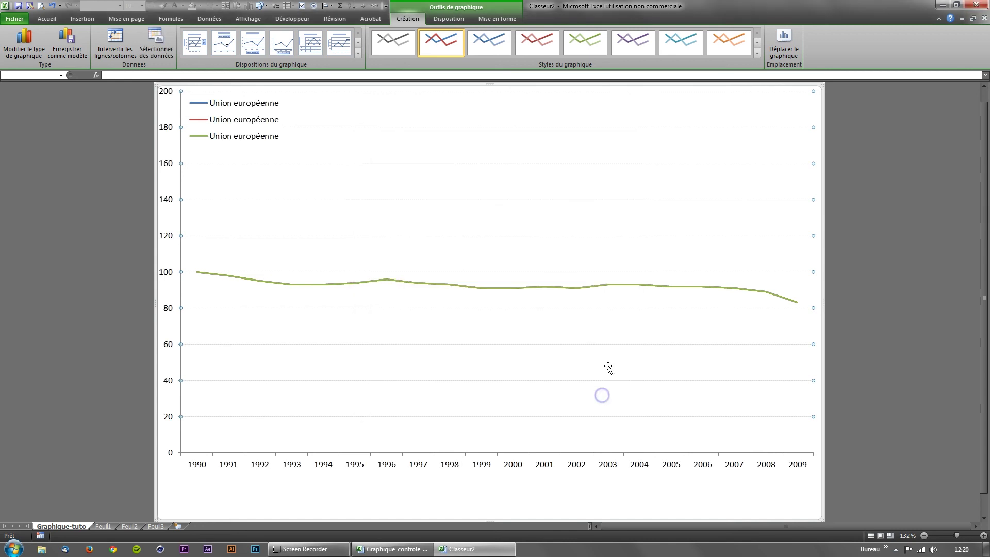
Compare with the gaz_effet_serre reference chart, then select Classeur2's plot area.
click(325, 518)
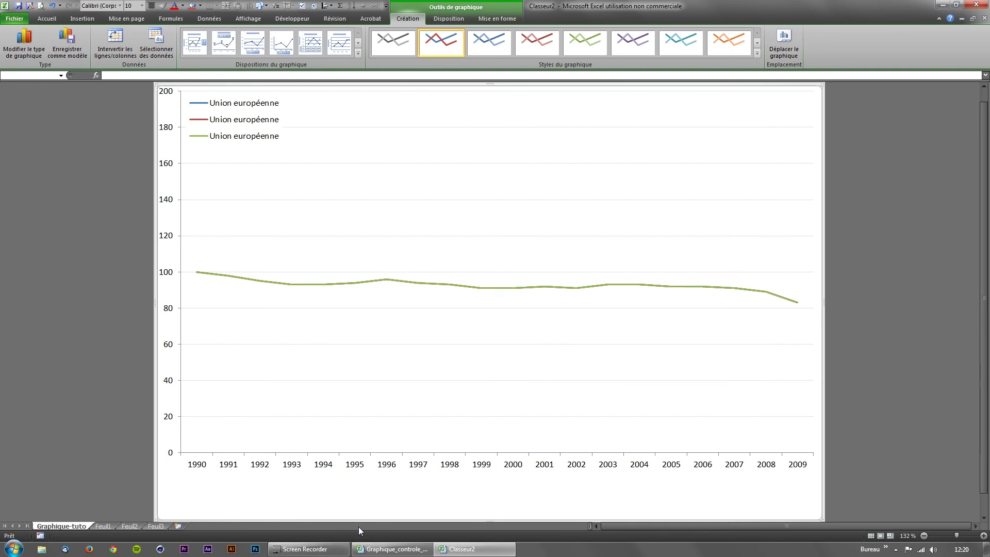
click(394, 549)
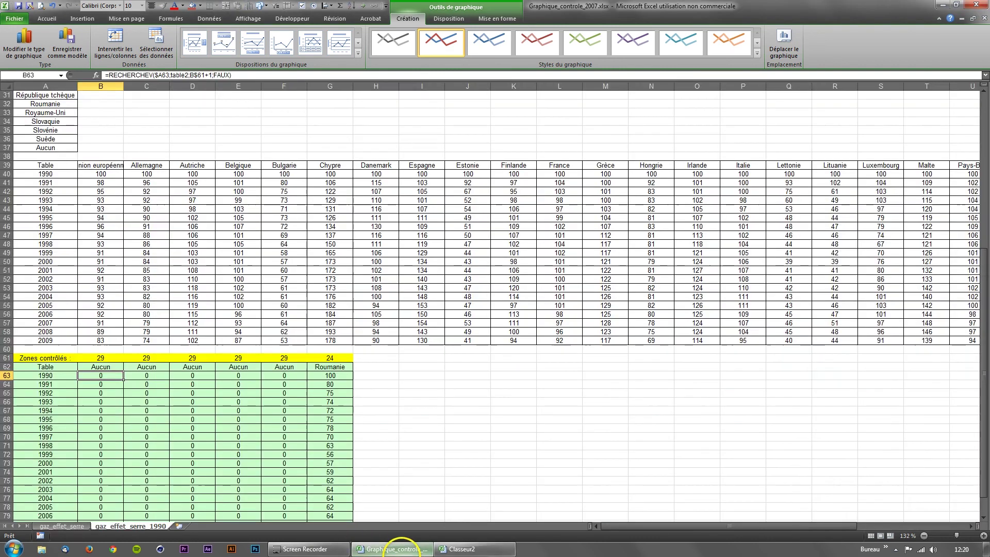
click(72, 526)
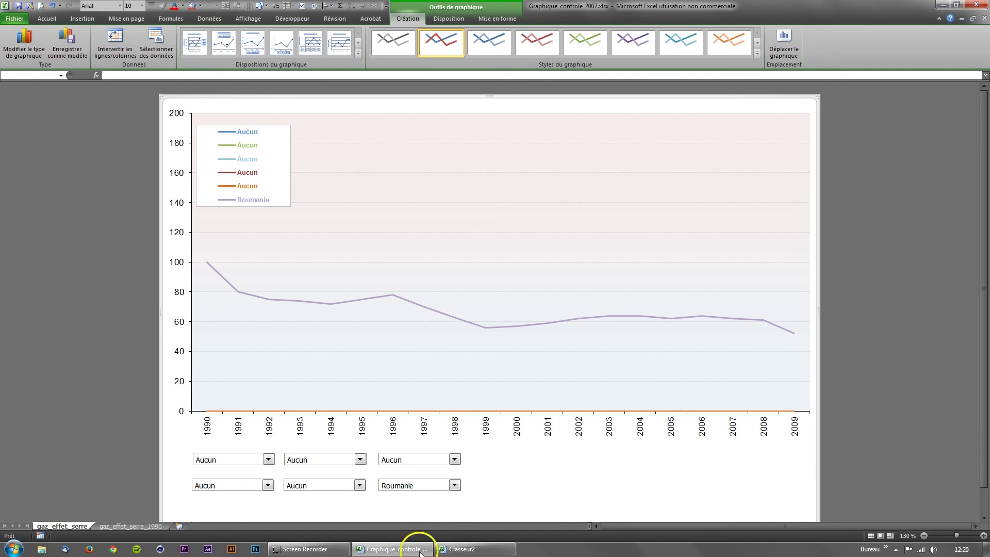
click(450, 549)
click(316, 442)
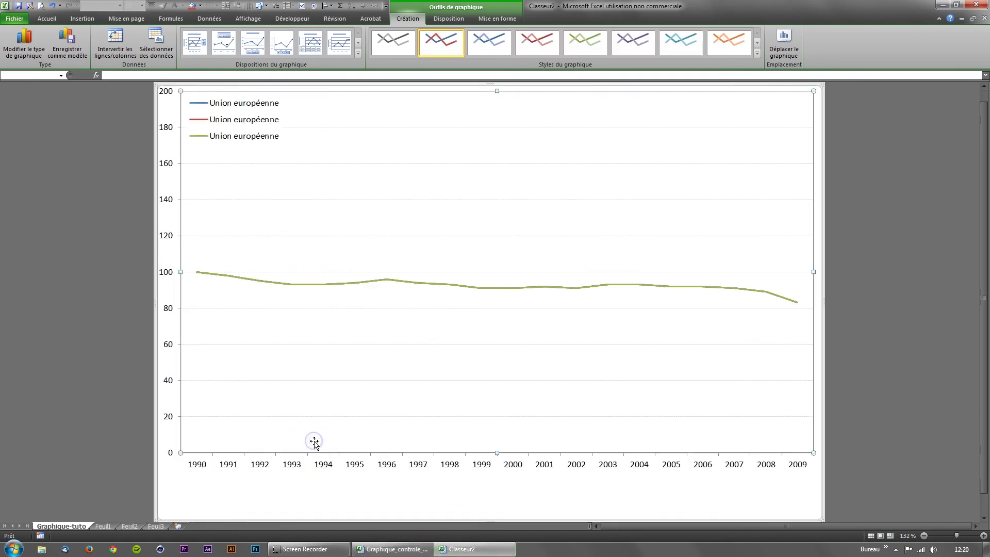
Switch the plot area to a two-stop gradient fill with a pale blue-grey first stop.
right_click(315, 443)
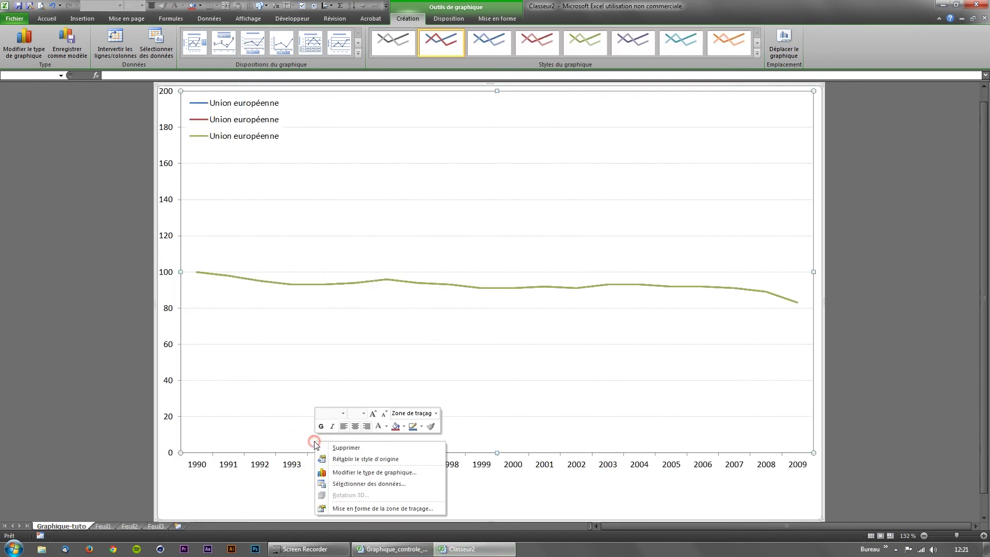
click(349, 509)
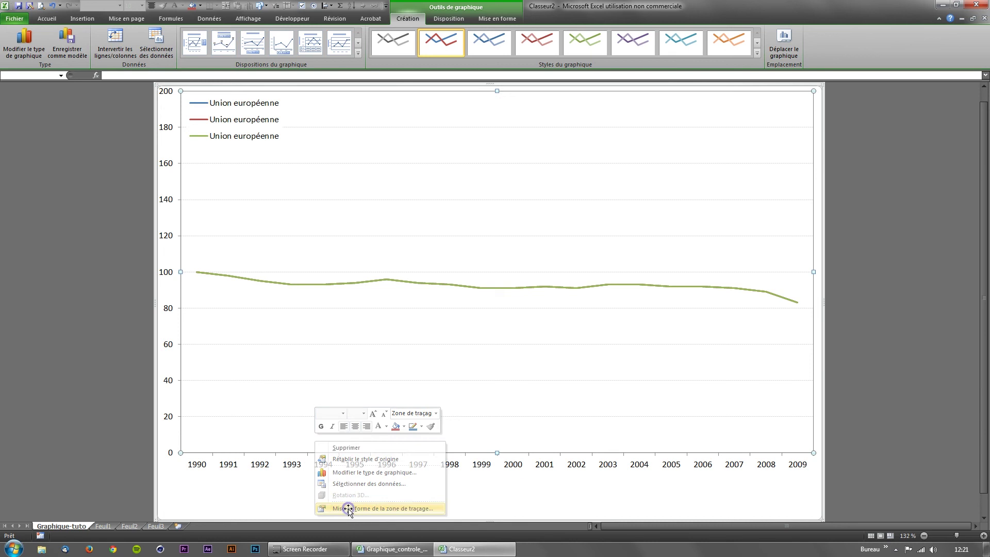
click(466, 188)
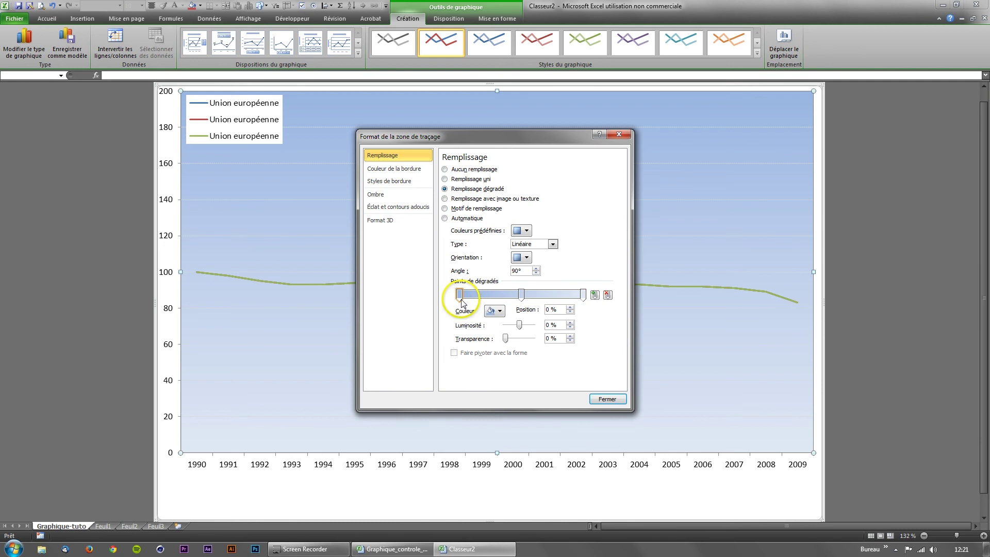
drag(521, 294, 523, 316)
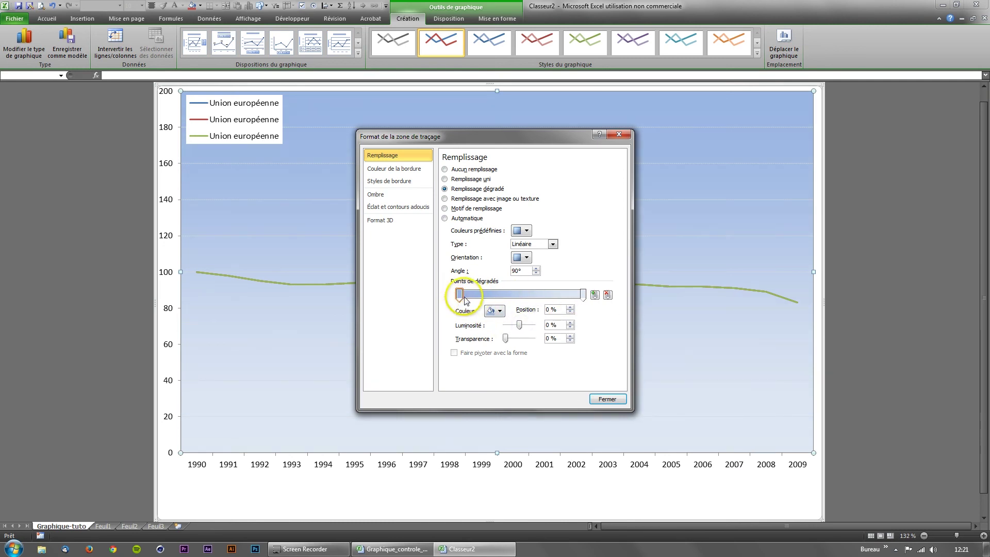
click(495, 310)
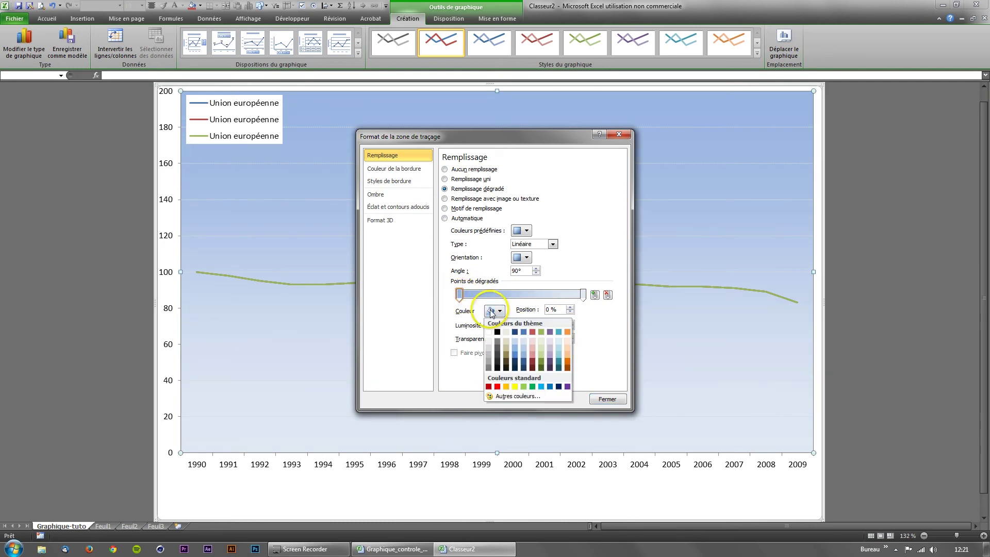
click(522, 341)
Make the other stop light pink at the gradient's start with about 70% transparency.
click(582, 295)
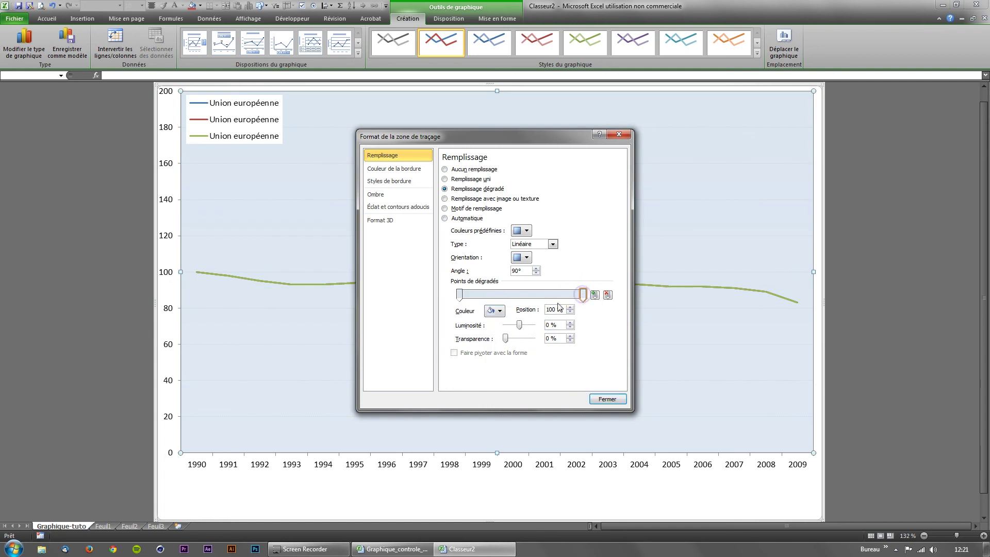
click(494, 311)
click(530, 349)
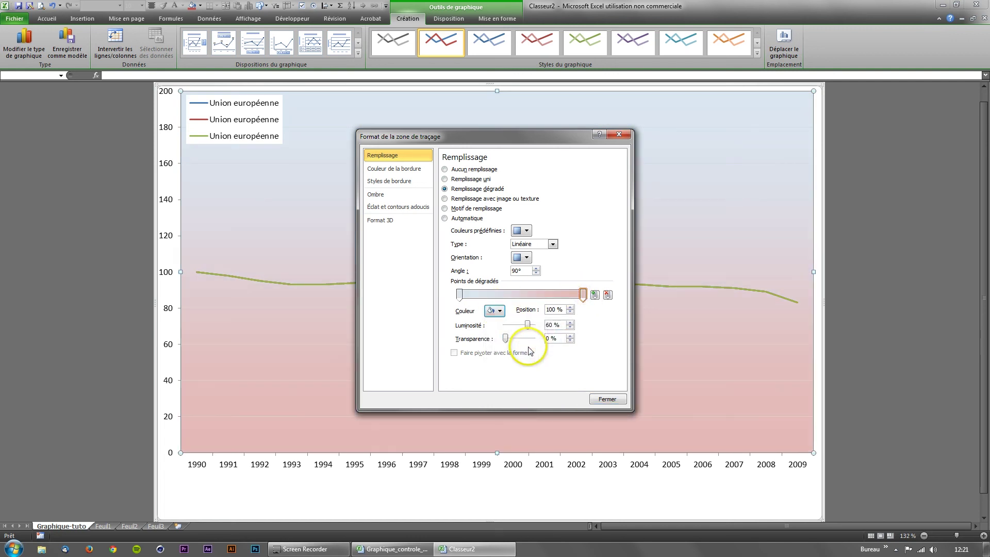
drag(583, 294, 477, 297)
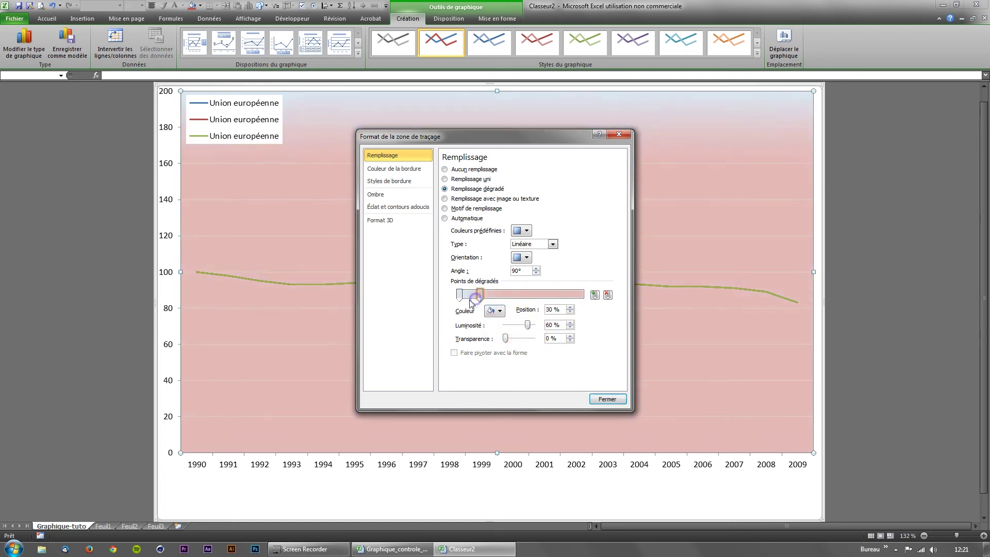
drag(586, 298, 443, 299)
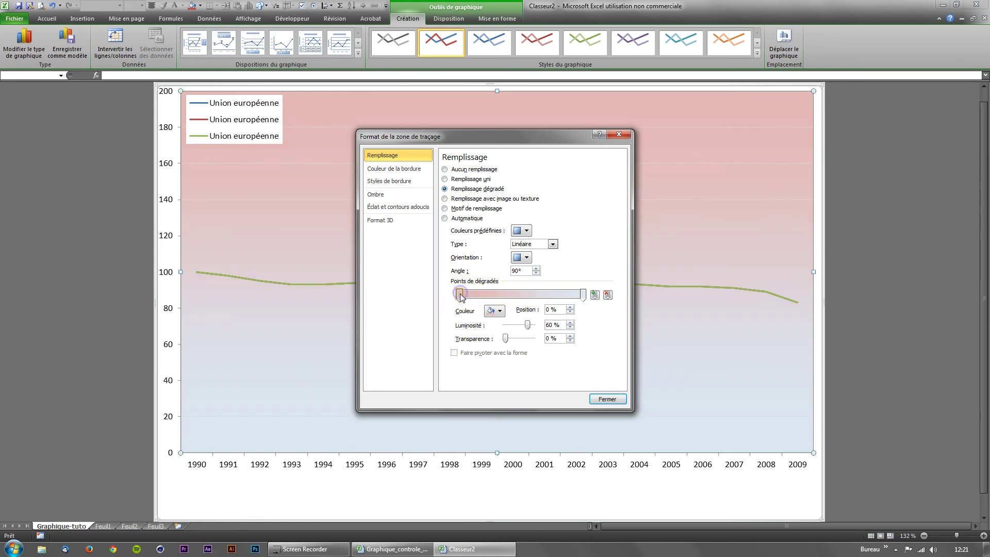
drag(505, 338, 525, 339)
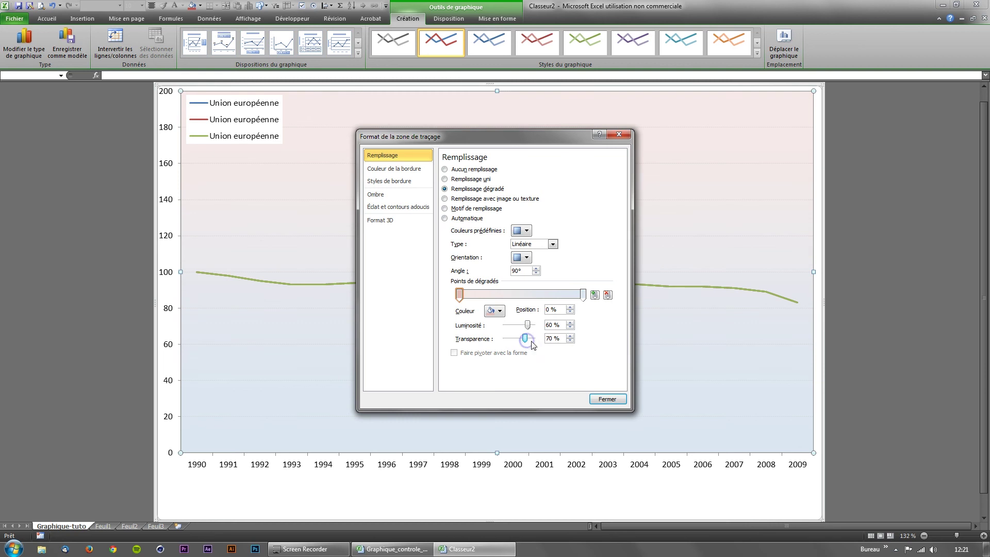
click(606, 399)
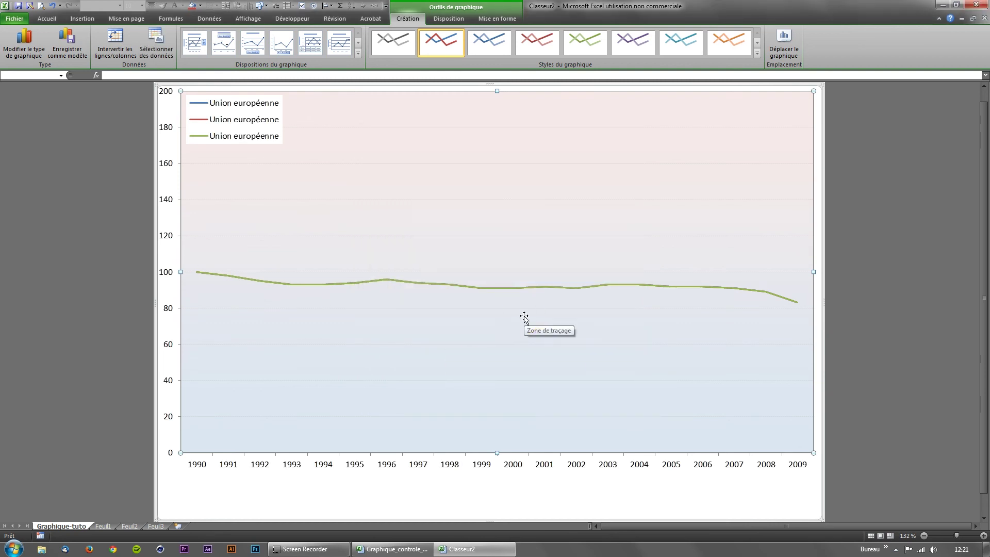
click(242, 507)
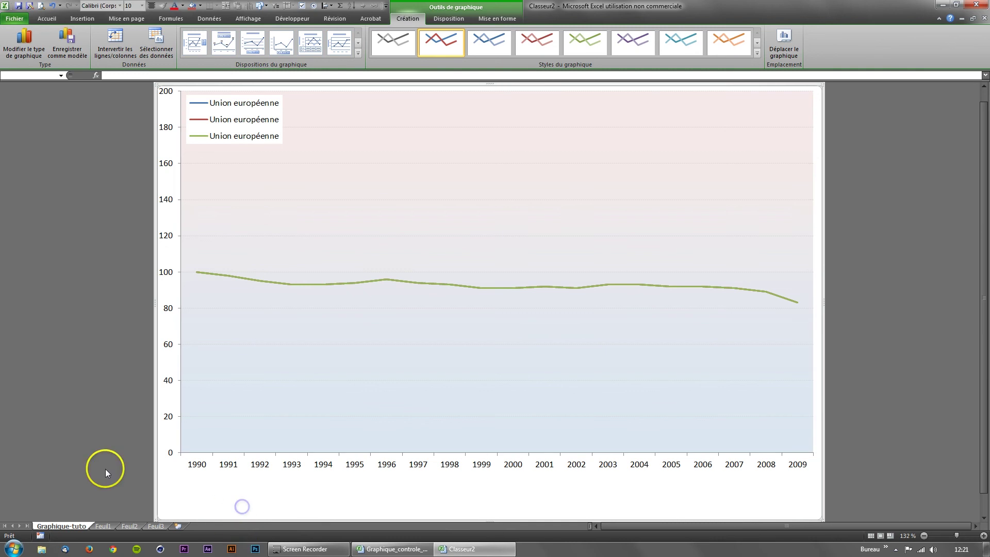
Insert a Zone de liste déroulante from Développeur and draw it below the chart under the 1991 label.
click(287, 22)
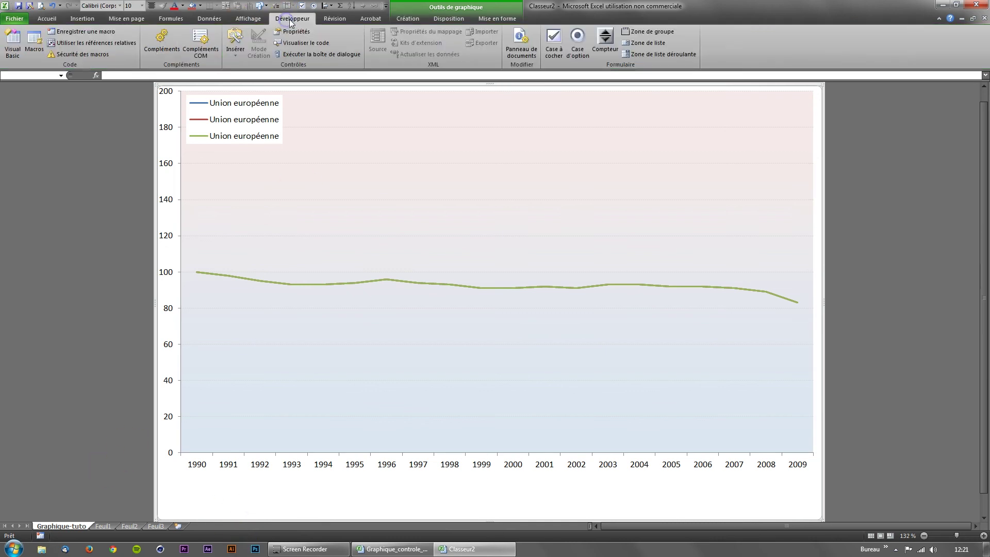
click(235, 59)
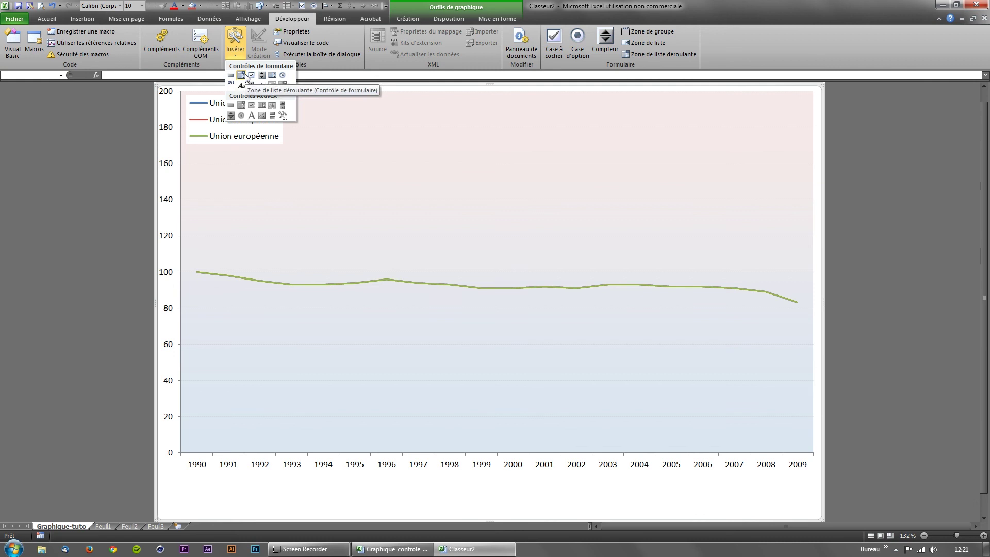
click(246, 76)
drag(188, 487, 254, 520)
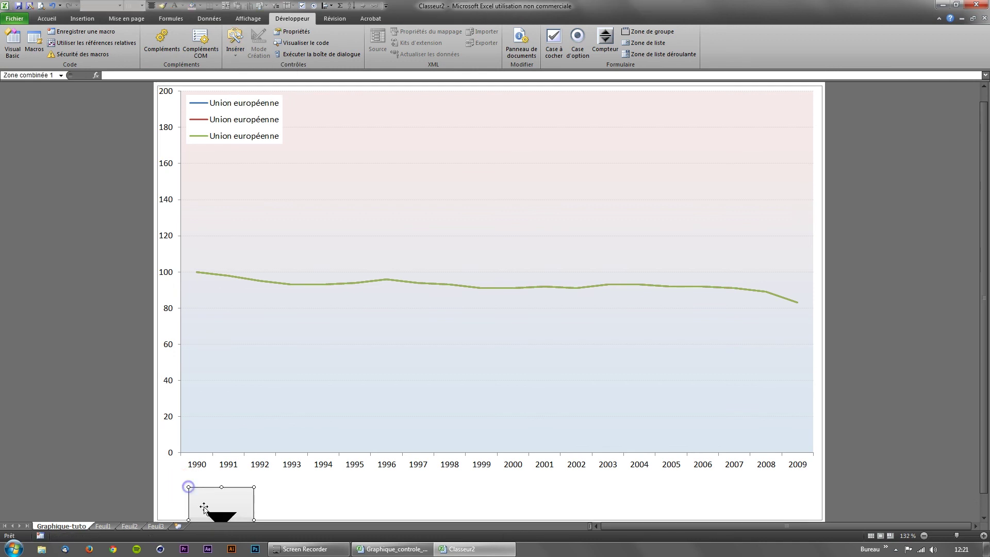
drag(221, 487, 222, 454)
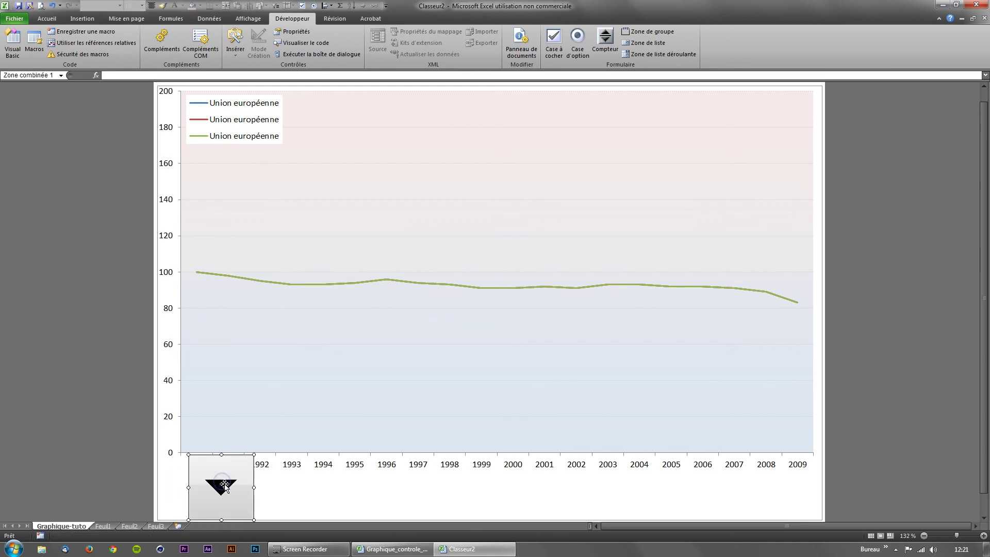
drag(211, 497, 236, 486)
Set the drop-down's input range to the country names in Feuil1!$A$24:$A$52.
right_click(231, 485)
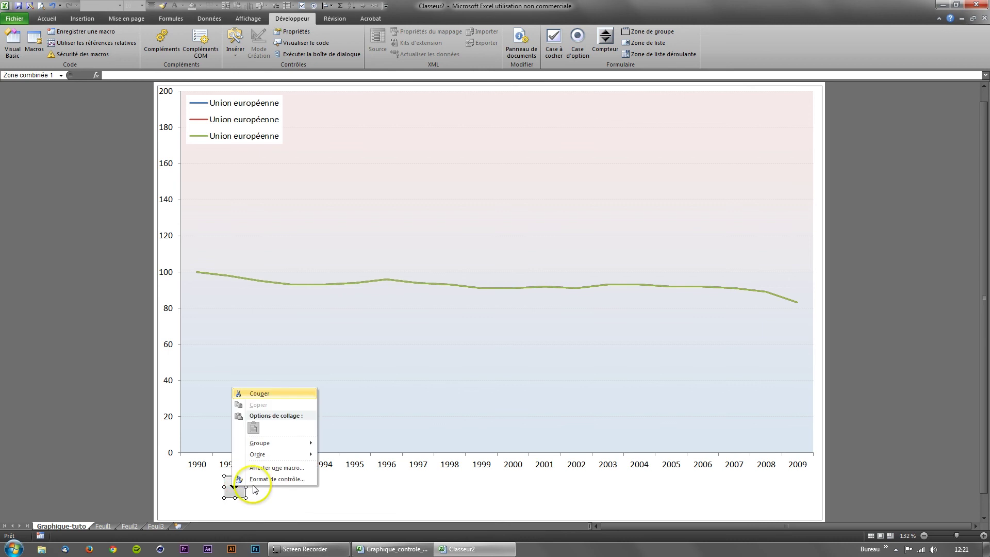
click(253, 480)
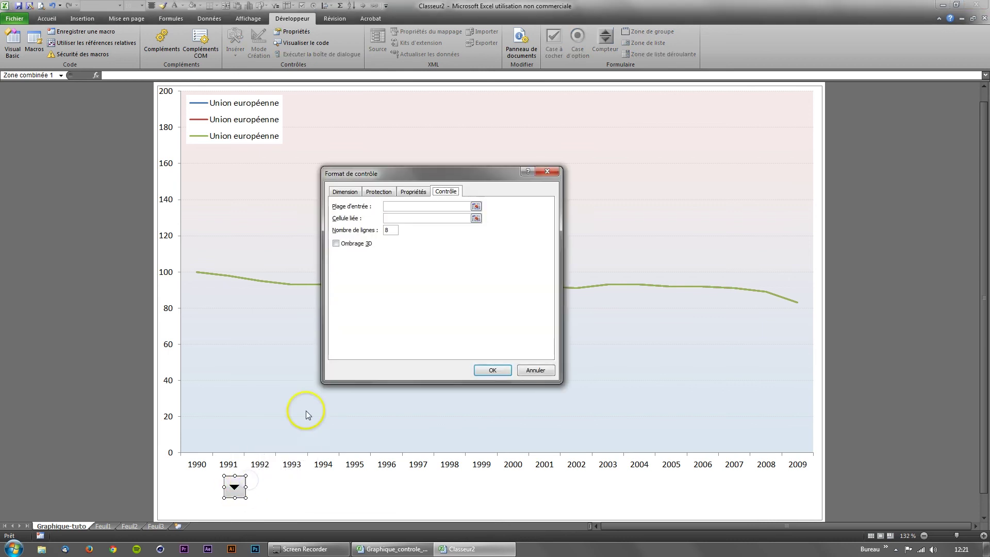
click(477, 206)
click(103, 526)
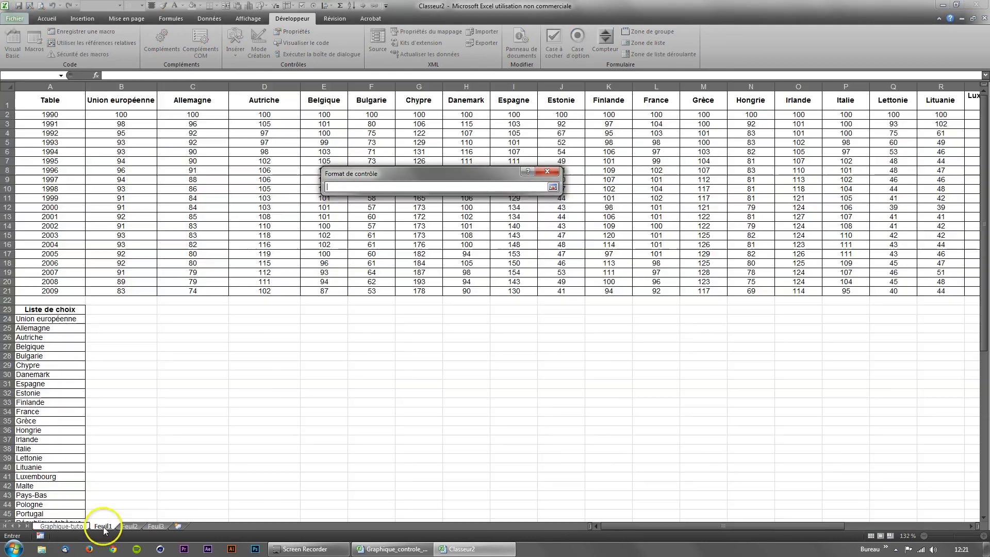
scroll(8, 402, down, 3)
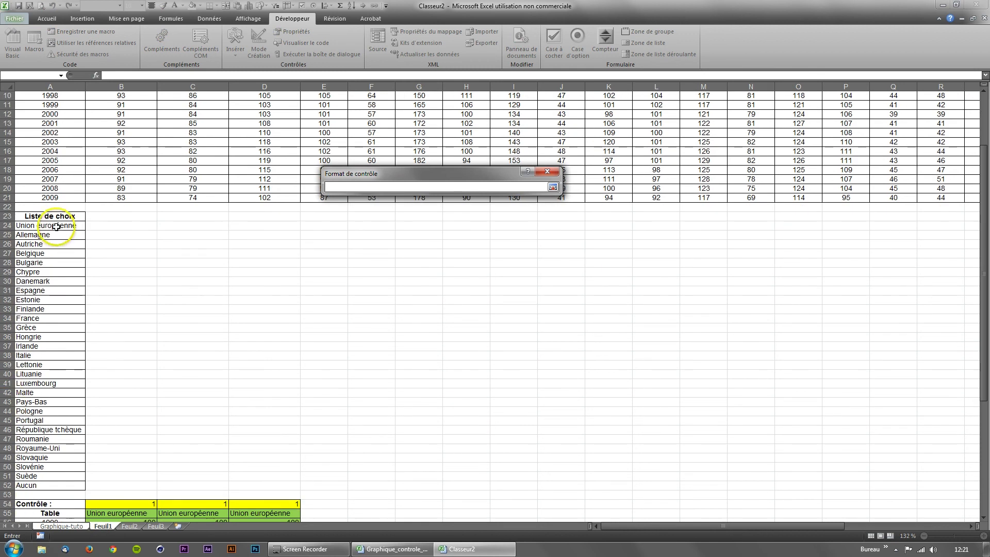
drag(57, 225, 57, 488)
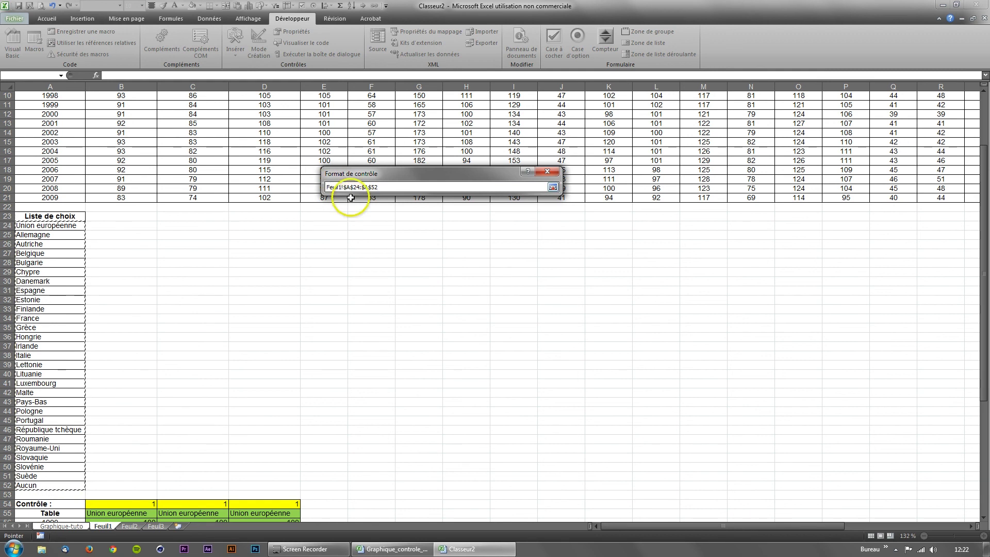
key(Return)
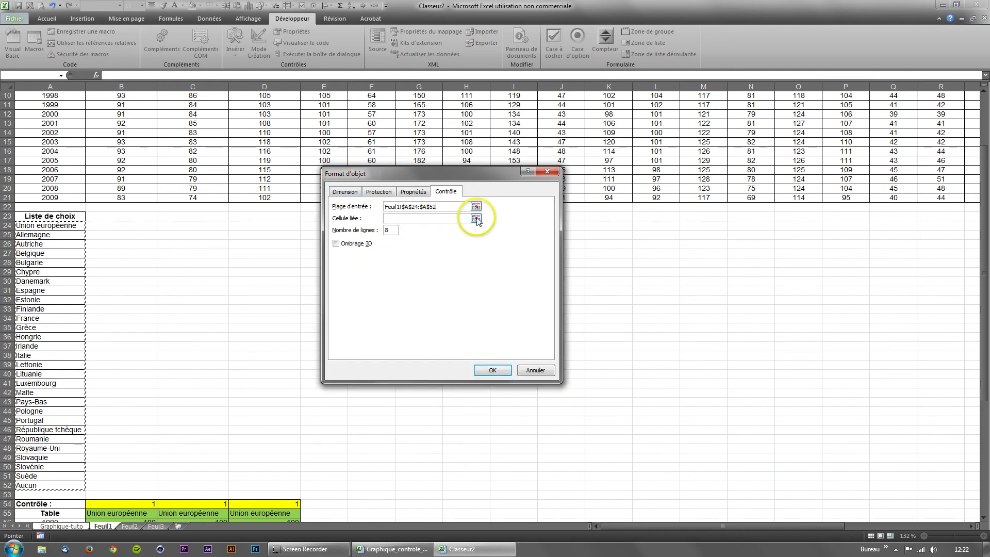
Link the drop-down to cell Feuil1!$B$54.
click(476, 219)
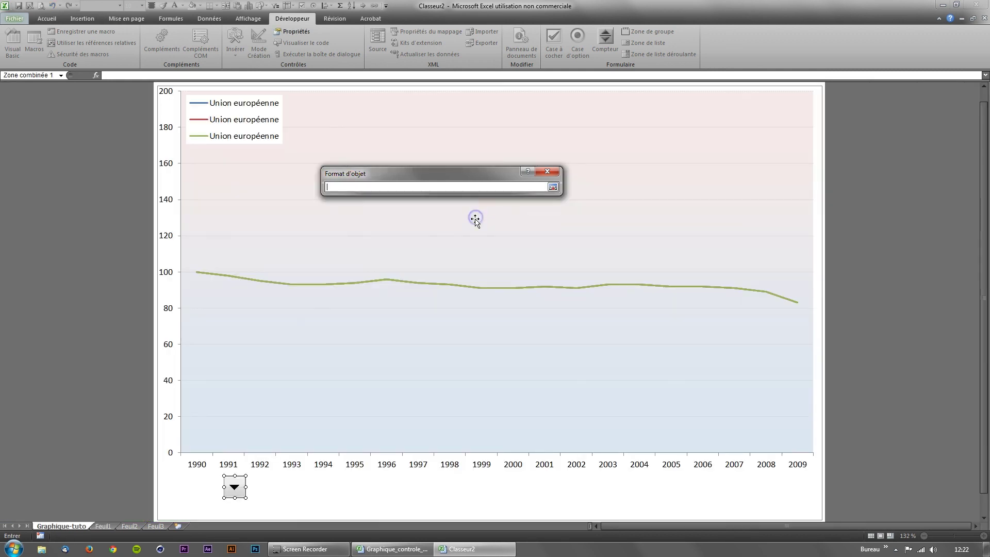
click(102, 526)
scroll(126, 506, down, 3)
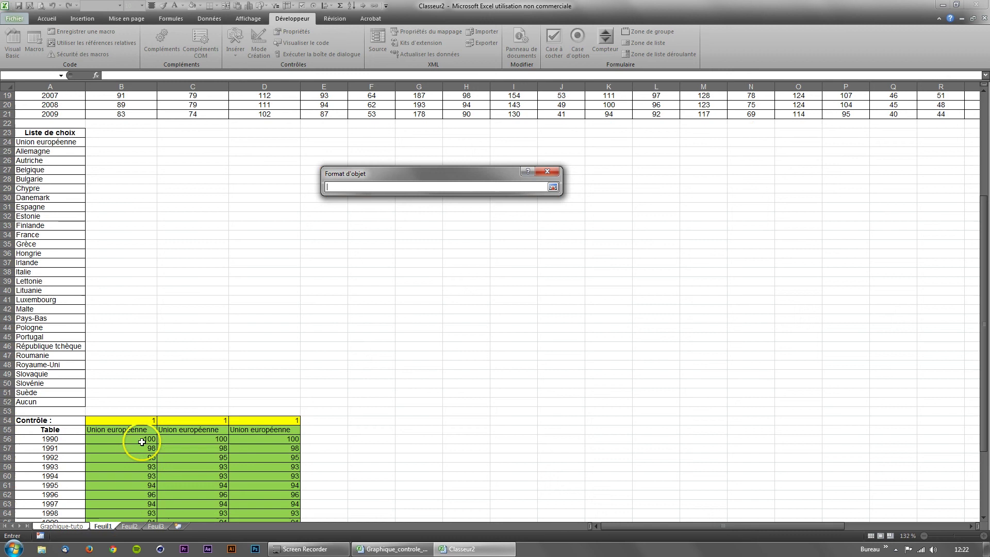
click(123, 419)
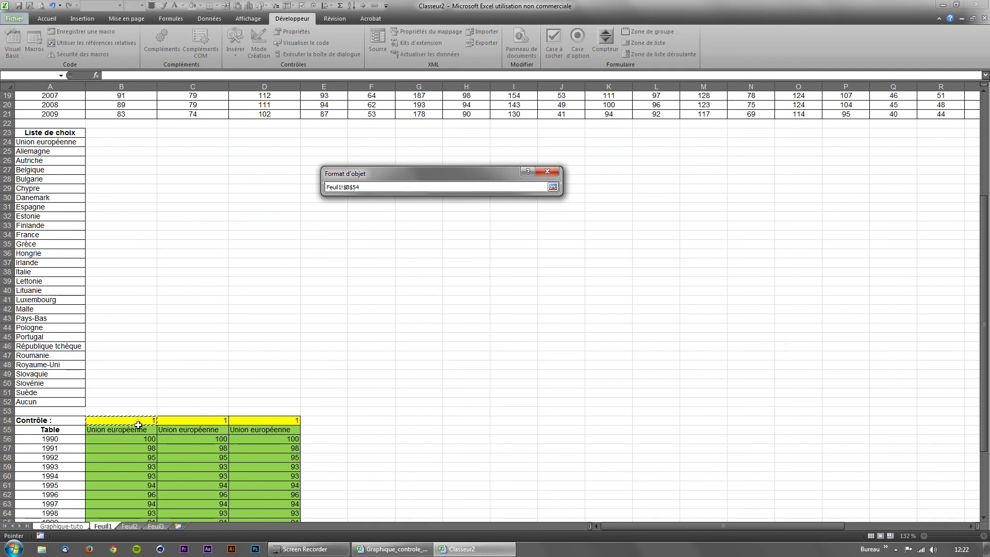
key(Return)
Confirm the control settings and test the drop-down with Bulgarie, then return it to Union européenne.
click(487, 367)
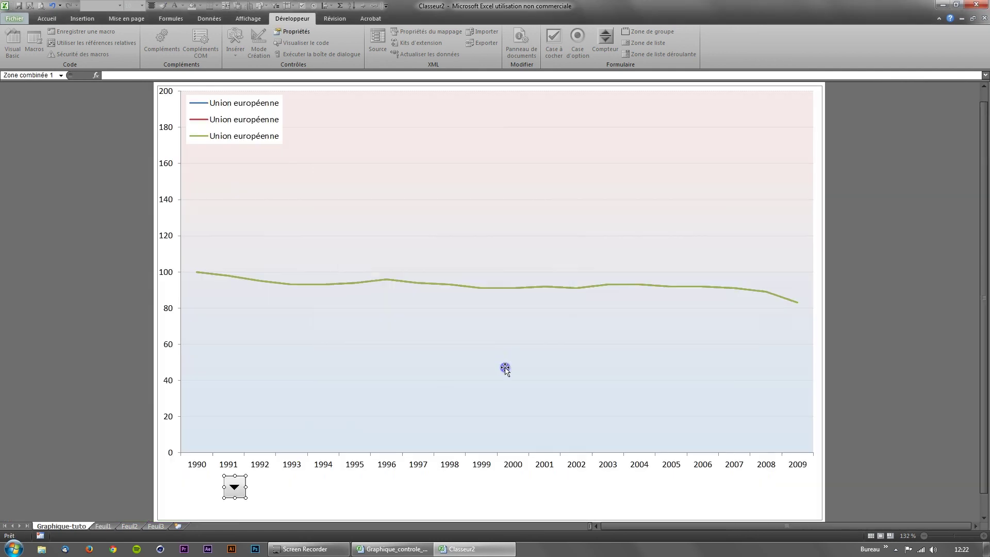
click(274, 490)
click(235, 488)
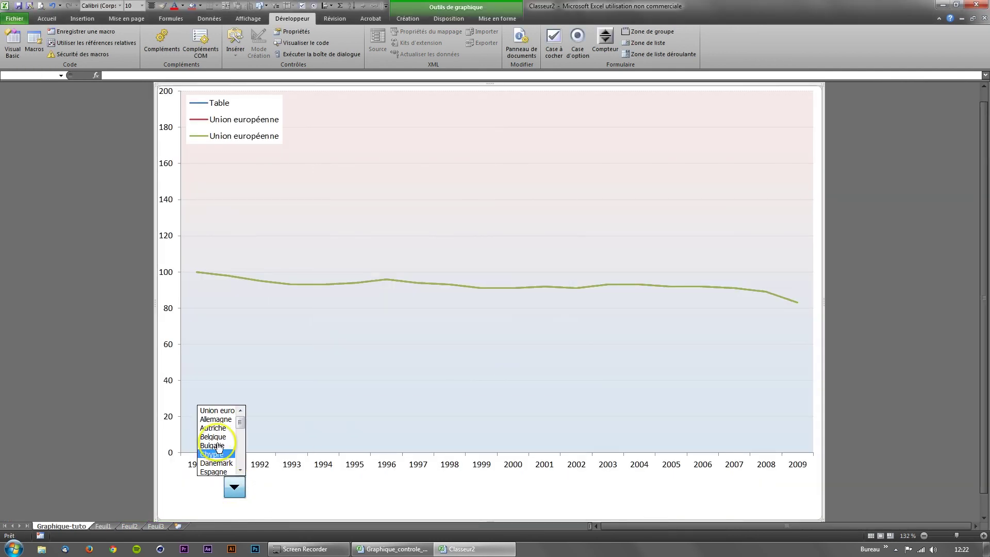
click(219, 446)
click(235, 488)
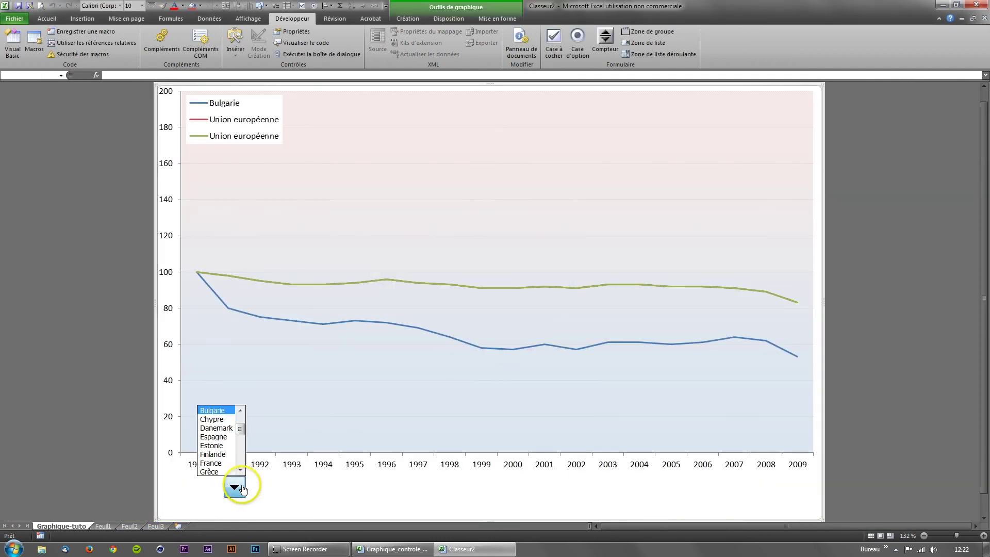
scroll(234, 436, up, 2)
click(214, 410)
Select the first country selector and widen it by dragging its edges.
right_click(230, 484)
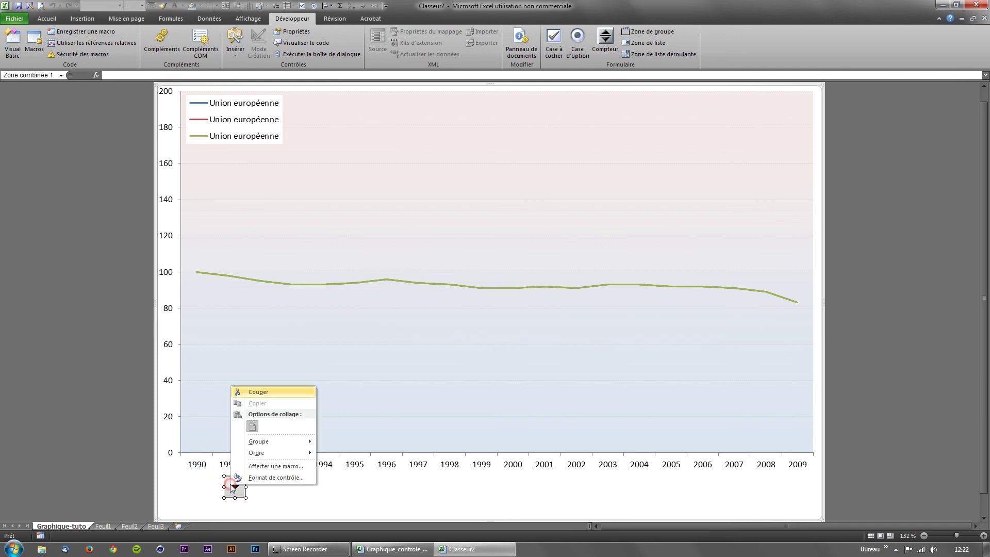
click(240, 506)
click(224, 490)
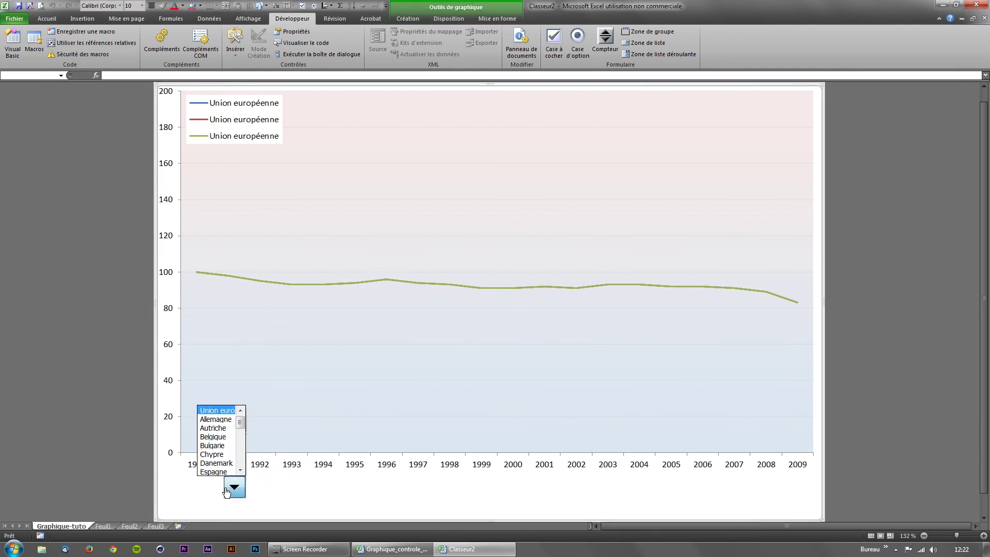
ctrl+click(226, 491)
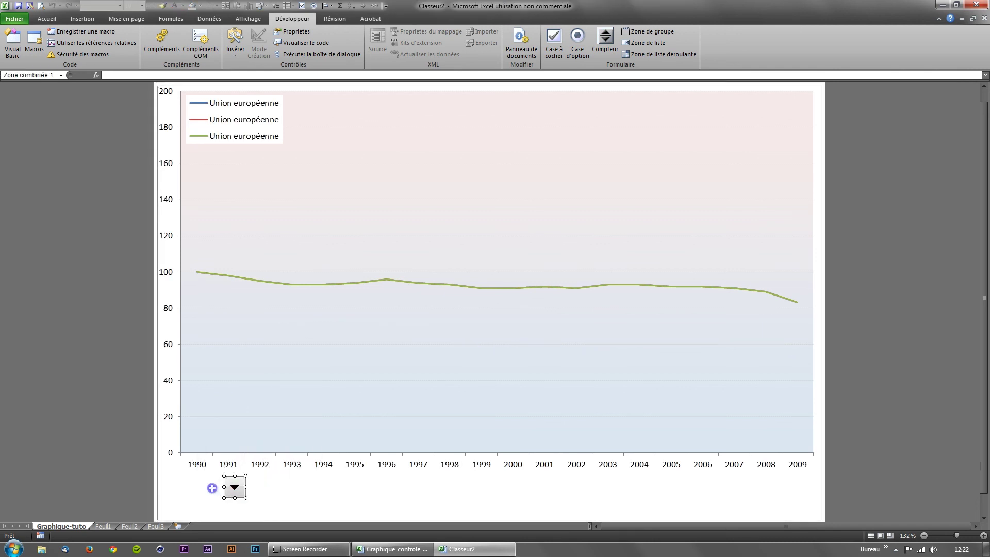
drag(224, 487, 167, 488)
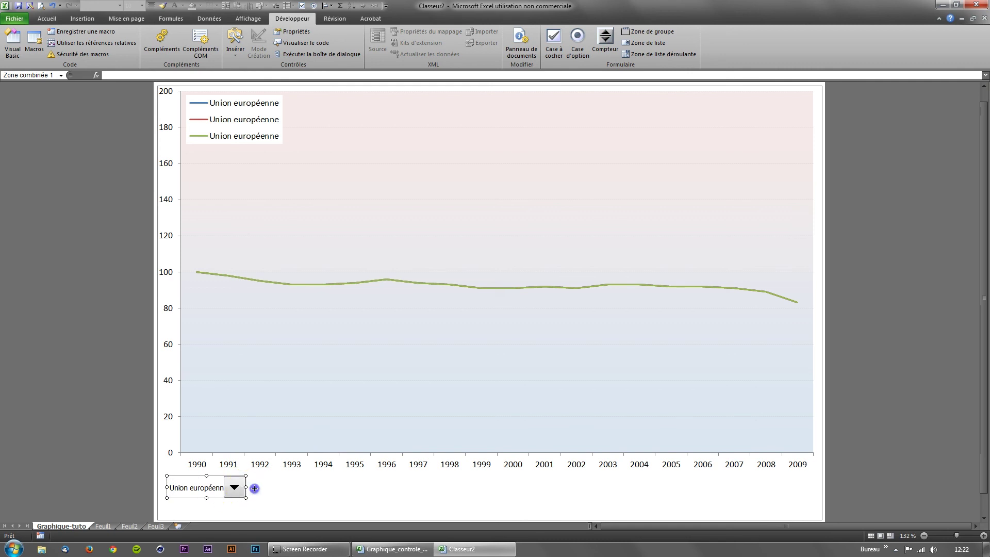
drag(274, 490, 223, 486)
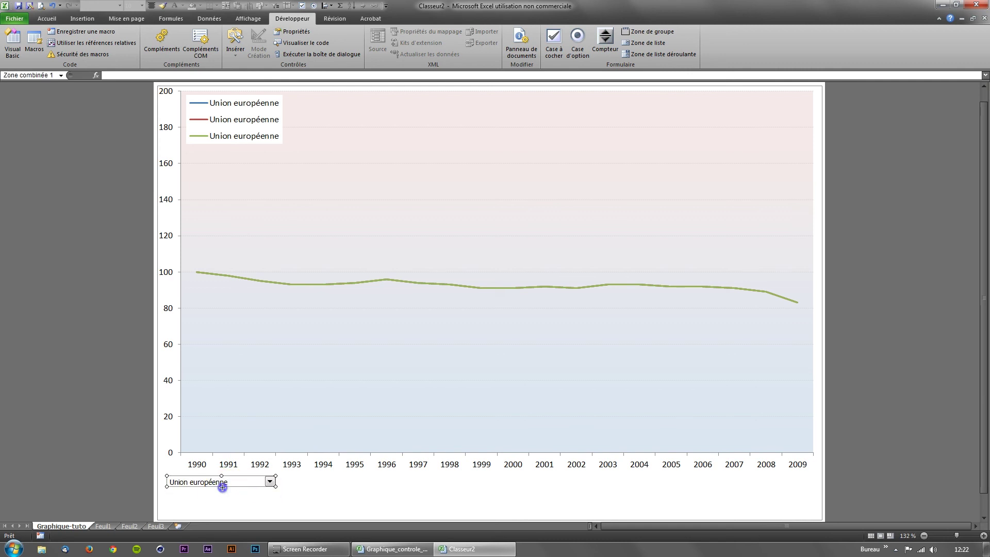
Set the selector's width to 4 cm in Format de contrôle and nudge it slightly right.
right_click(261, 488)
click(283, 481)
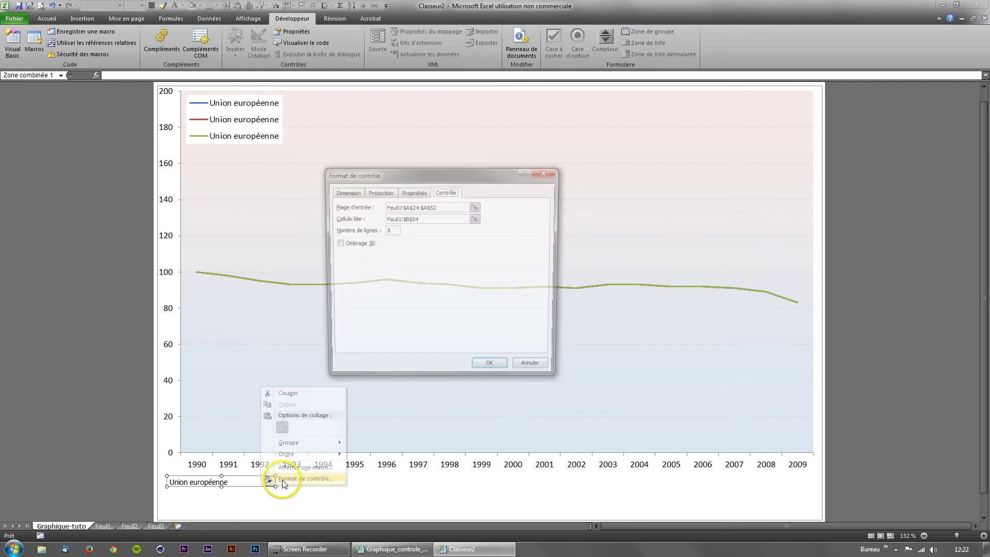
click(355, 192)
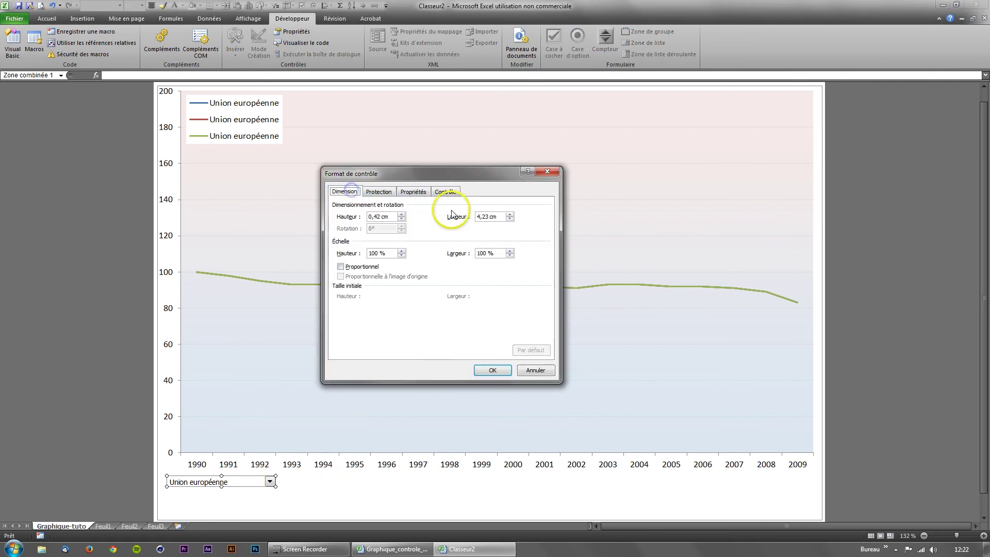
drag(484, 217, 452, 219)
text(4)
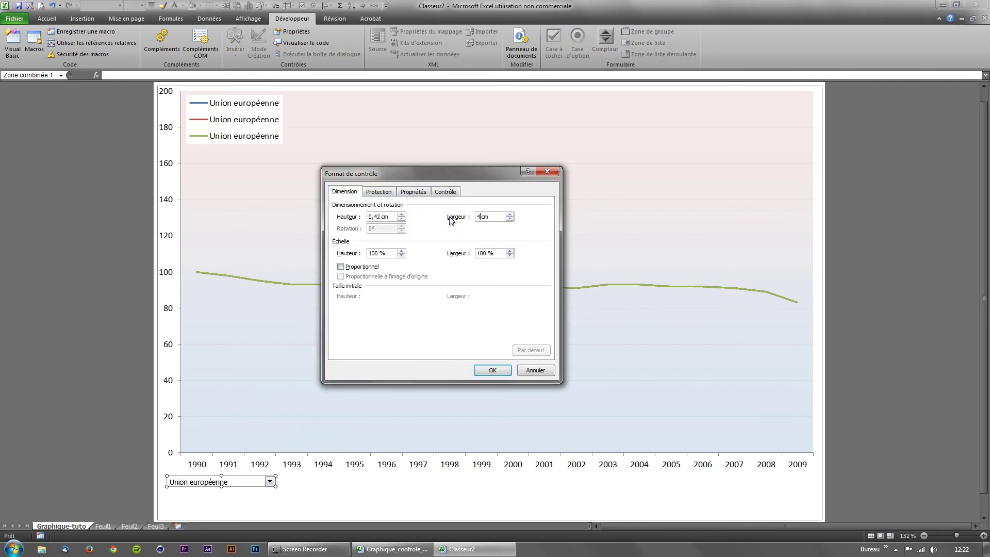
click(378, 217)
click(483, 367)
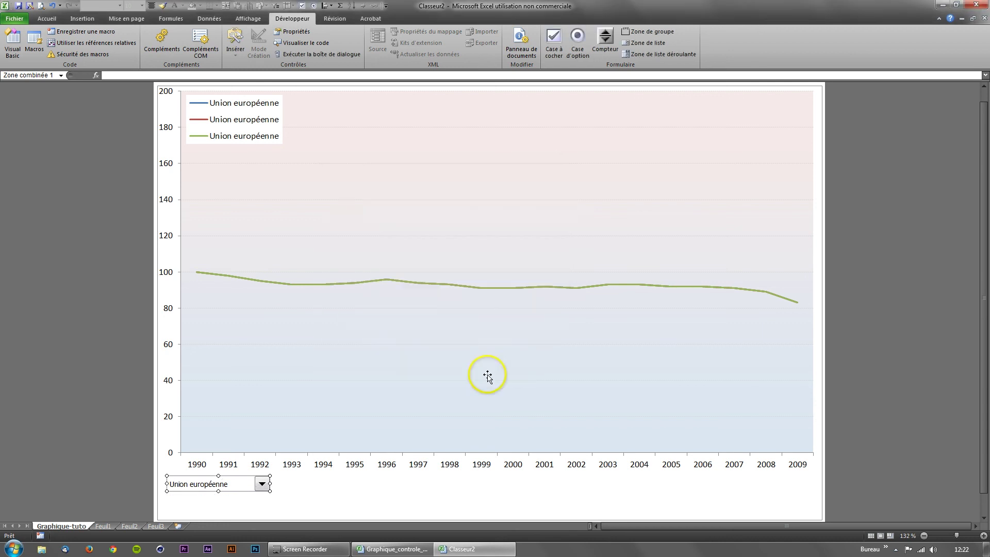
drag(270, 488, 266, 489)
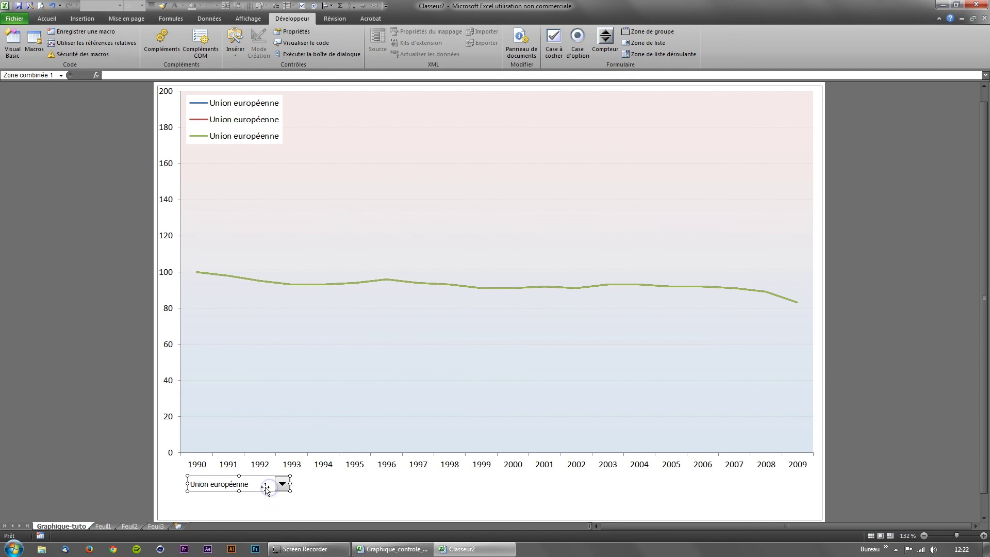
Draw a second combo box below the chart and size it 0,6 × 4 cm.
click(235, 51)
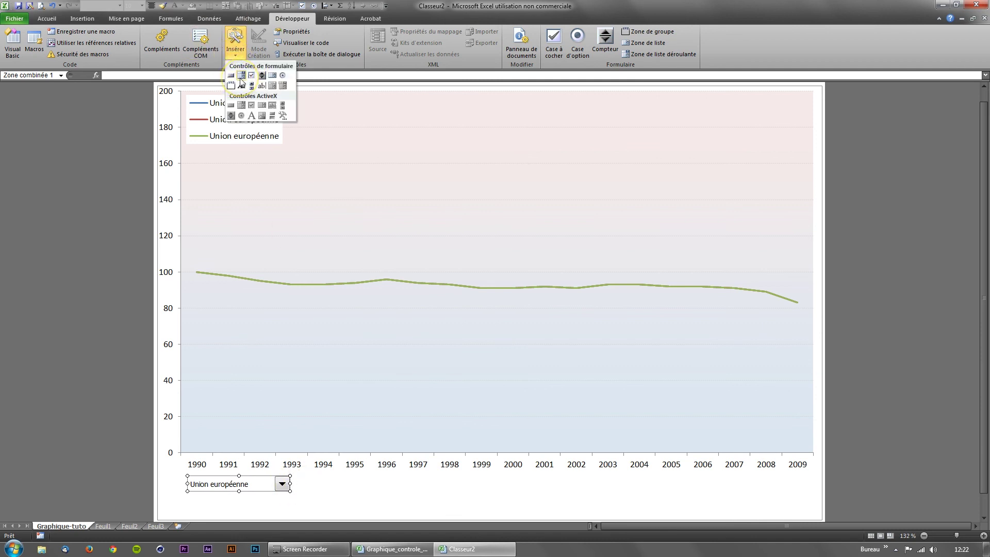
click(241, 78)
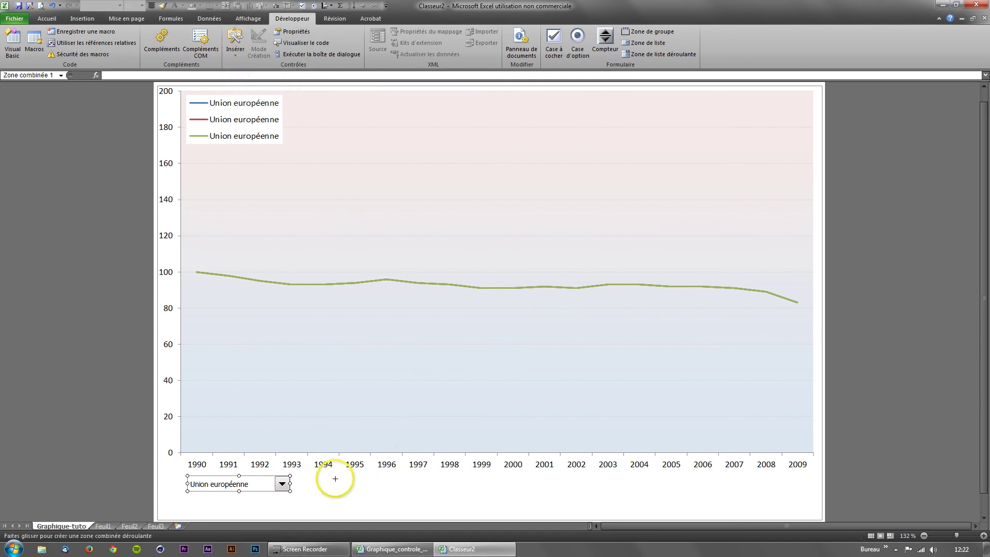
drag(336, 479, 401, 512)
right_click(360, 491)
click(384, 485)
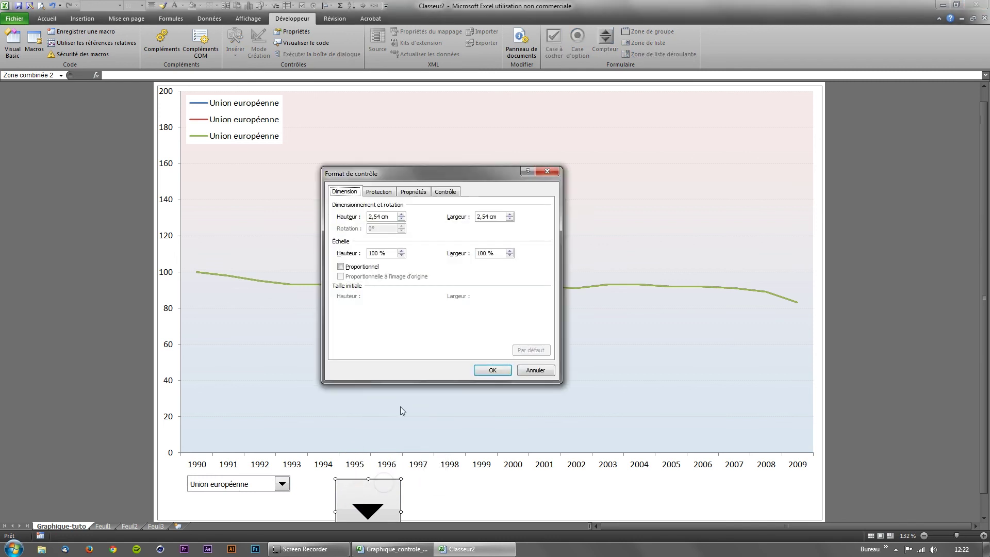
click(491, 216)
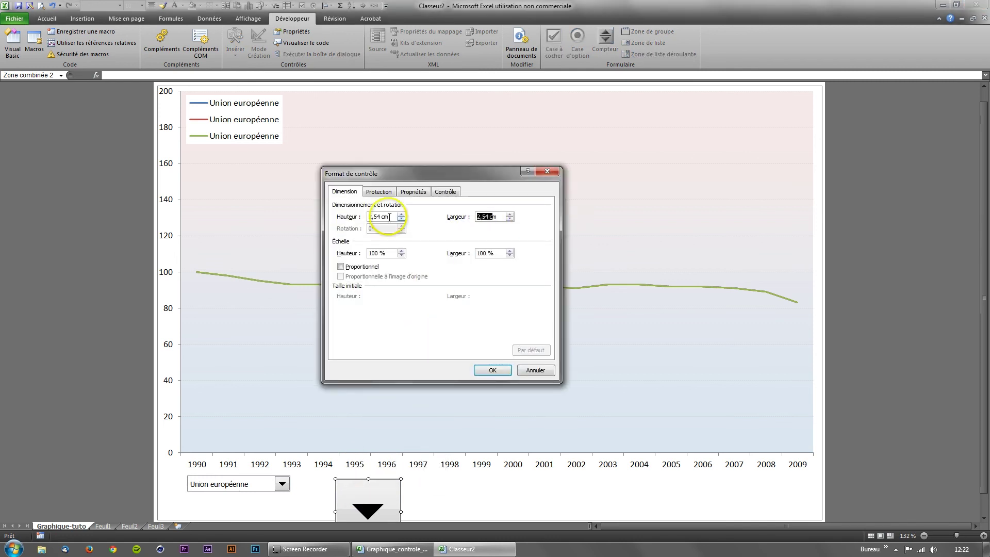
click(372, 217)
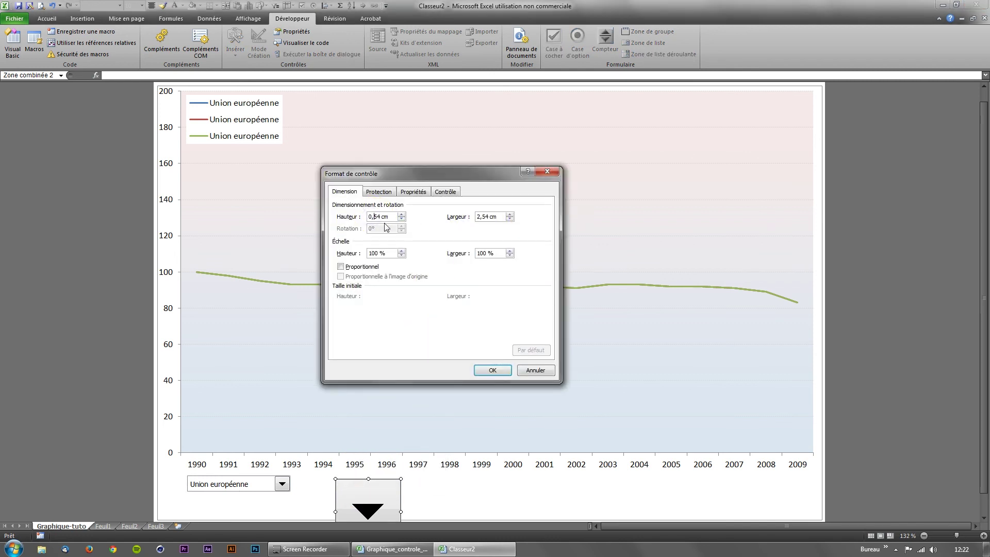
click(476, 217)
text(4)
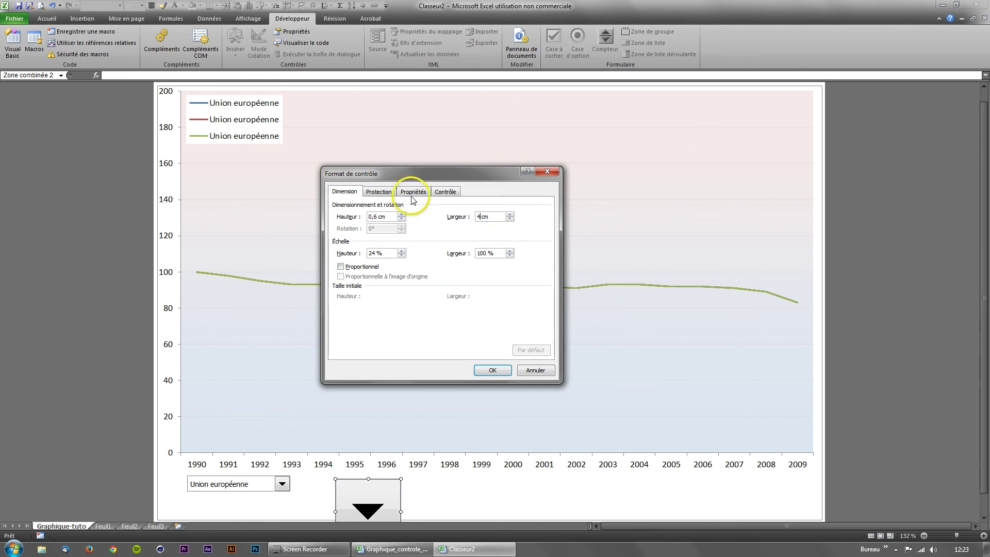
Set the second box's input range to Feuil1 A24:A52.
click(445, 192)
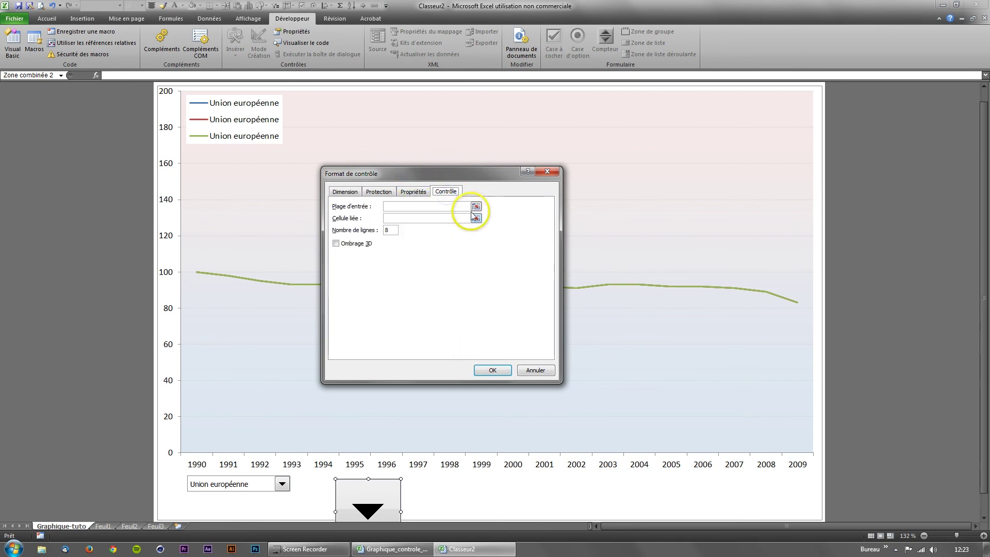
click(475, 208)
click(103, 527)
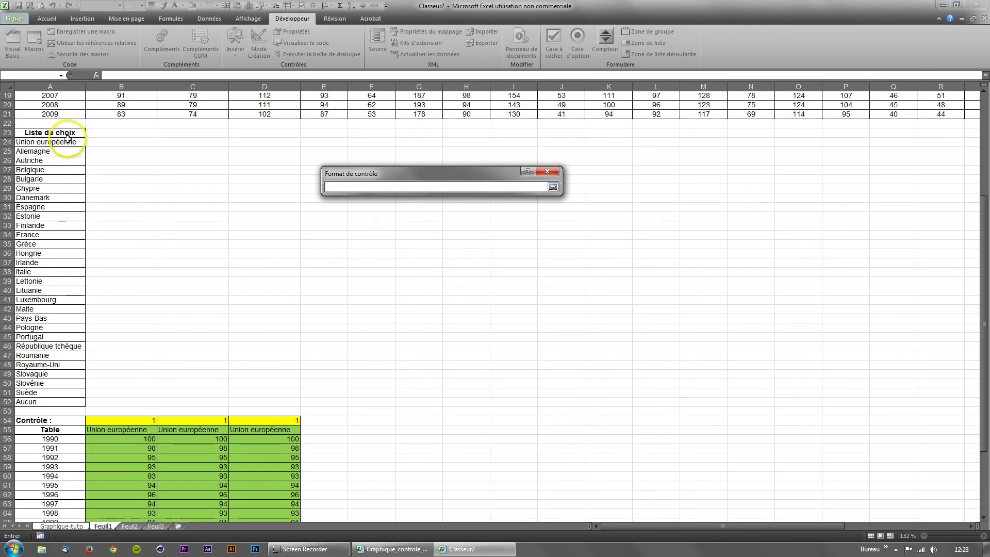
drag(73, 141, 64, 400)
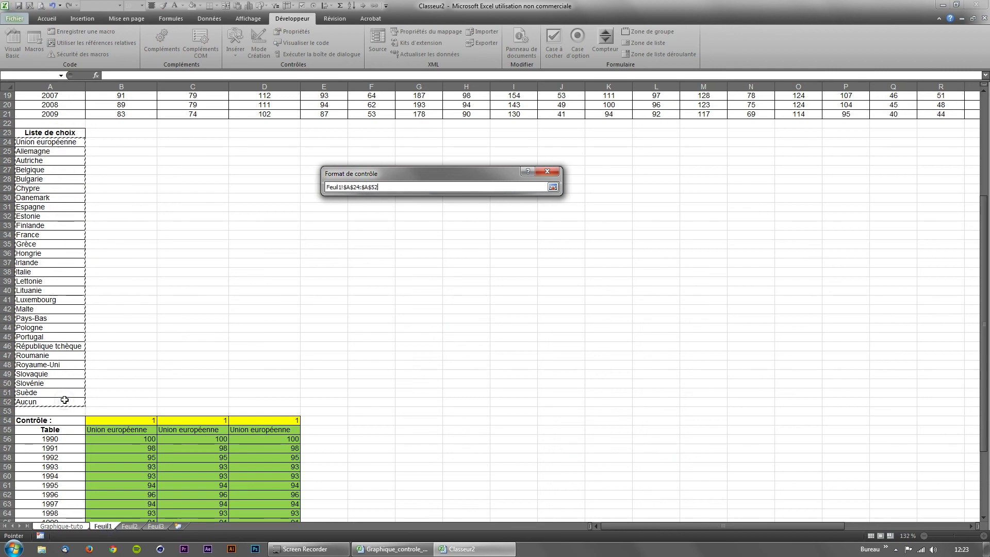
key(Return)
Link the second box to cell C54 and apply the settings.
click(475, 218)
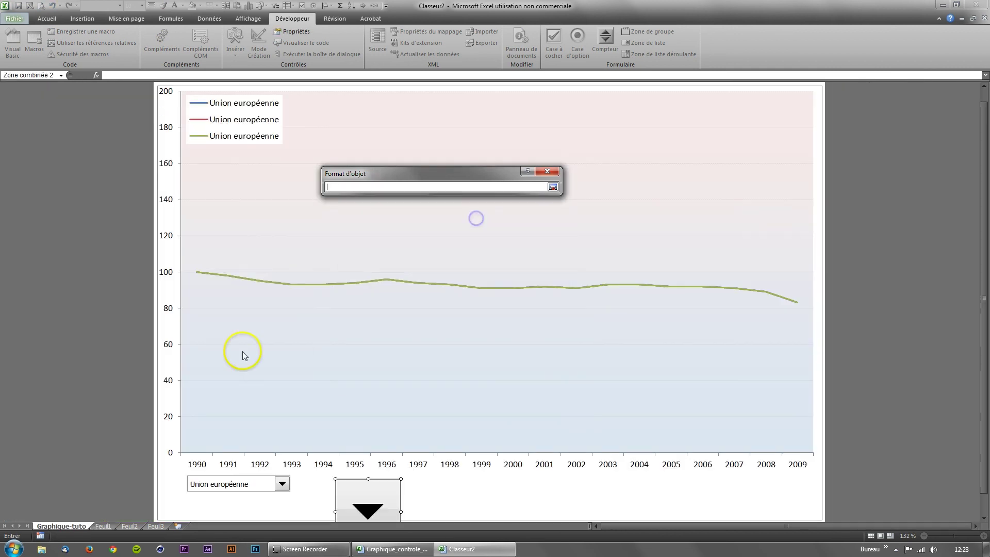
click(106, 525)
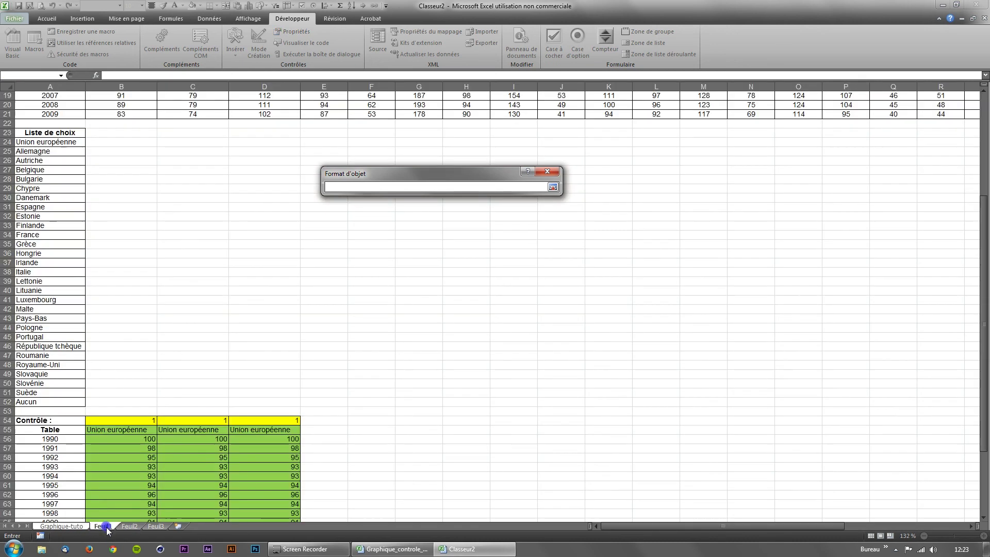
click(191, 422)
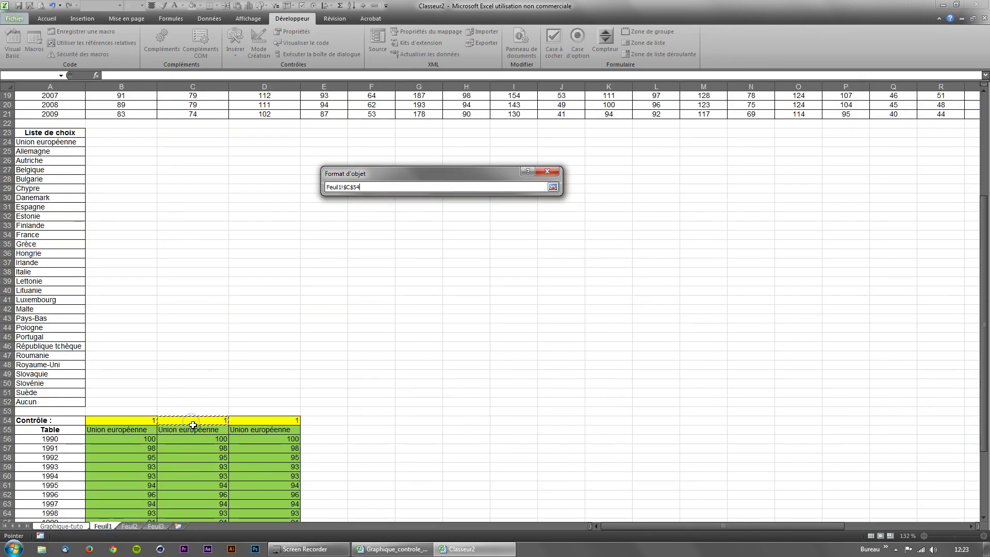
key(Return)
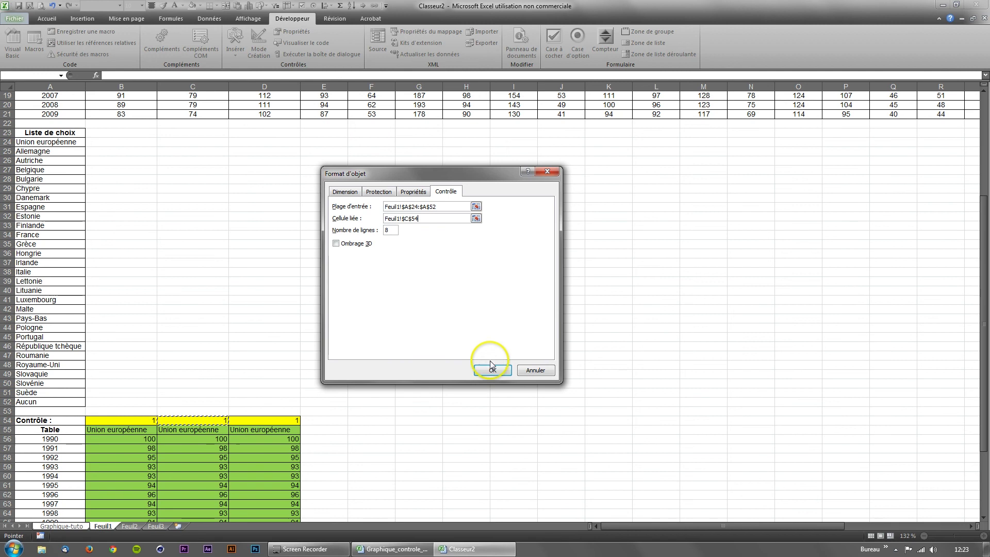
click(490, 428)
Place the second box next to the first and choose Belgique.
click(388, 489)
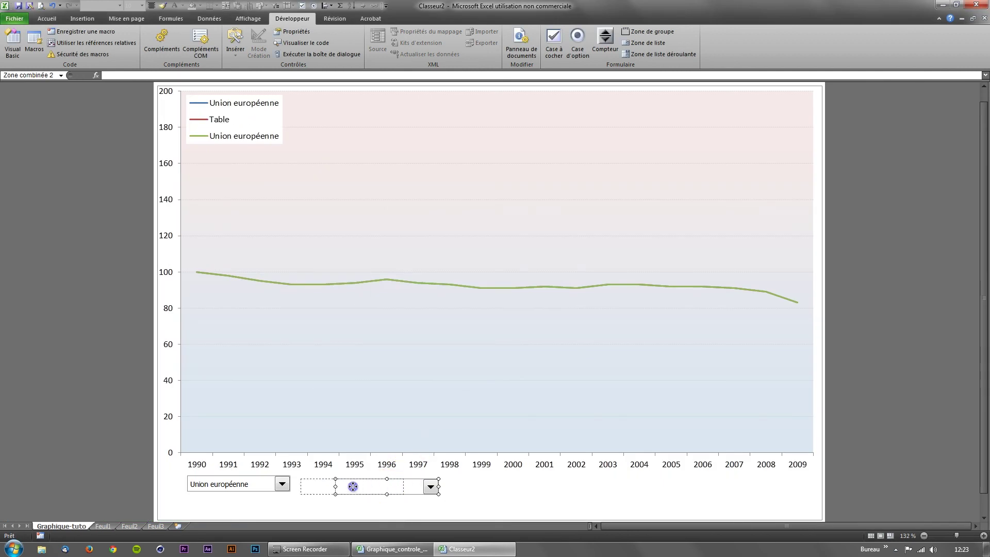
drag(353, 487, 354, 488)
click(431, 508)
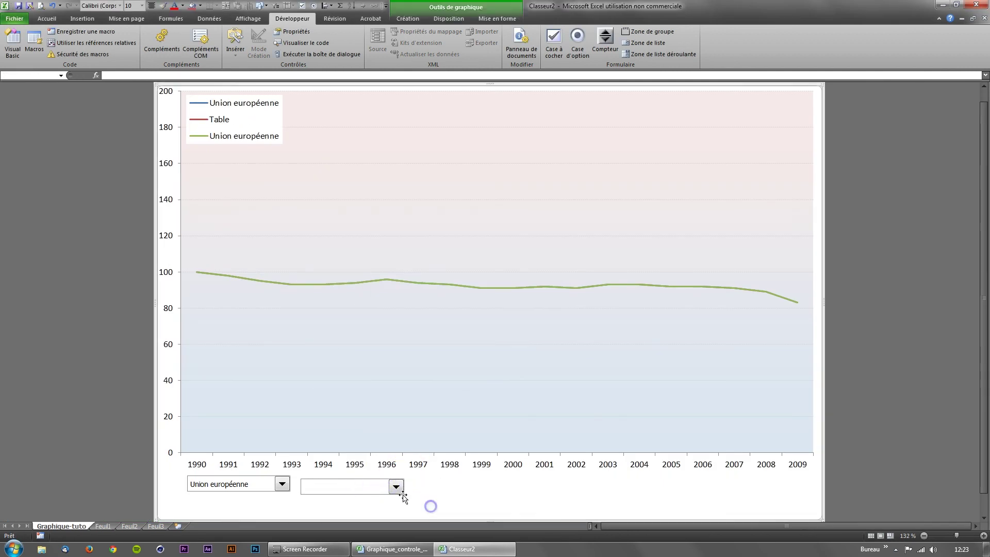
click(396, 486)
click(345, 439)
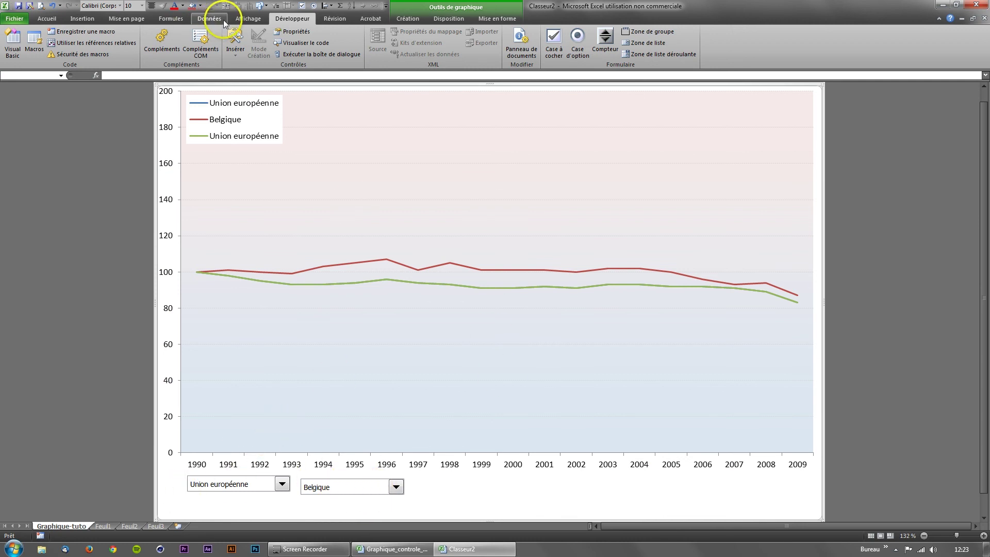
Draw a third combo box below the chart and set its width to 4 cm.
click(238, 58)
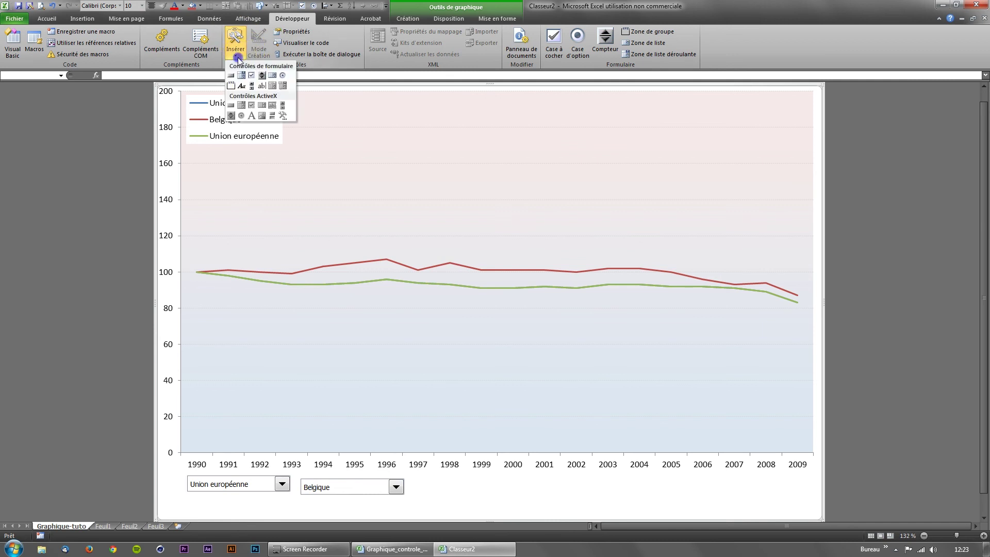
click(242, 76)
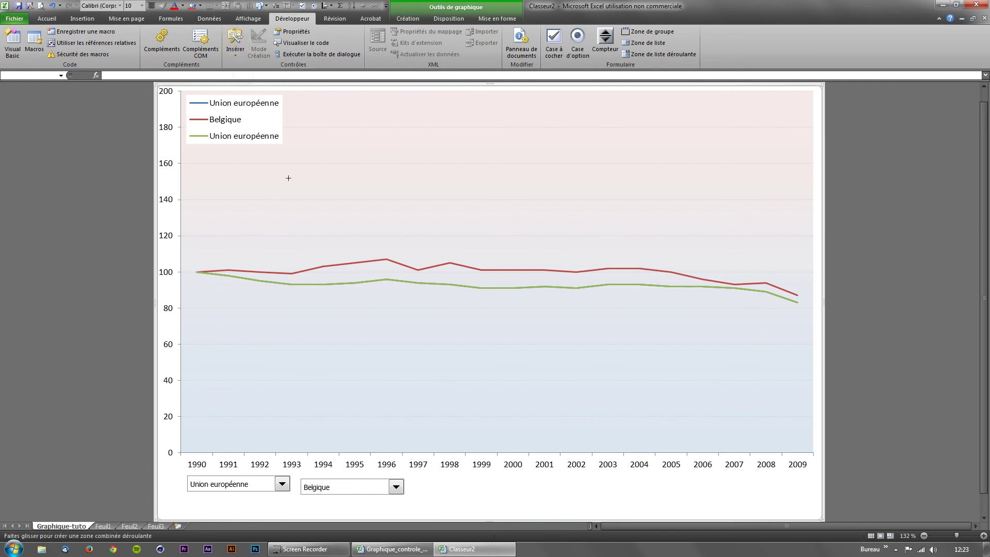
drag(449, 483, 515, 514)
right_click(475, 500)
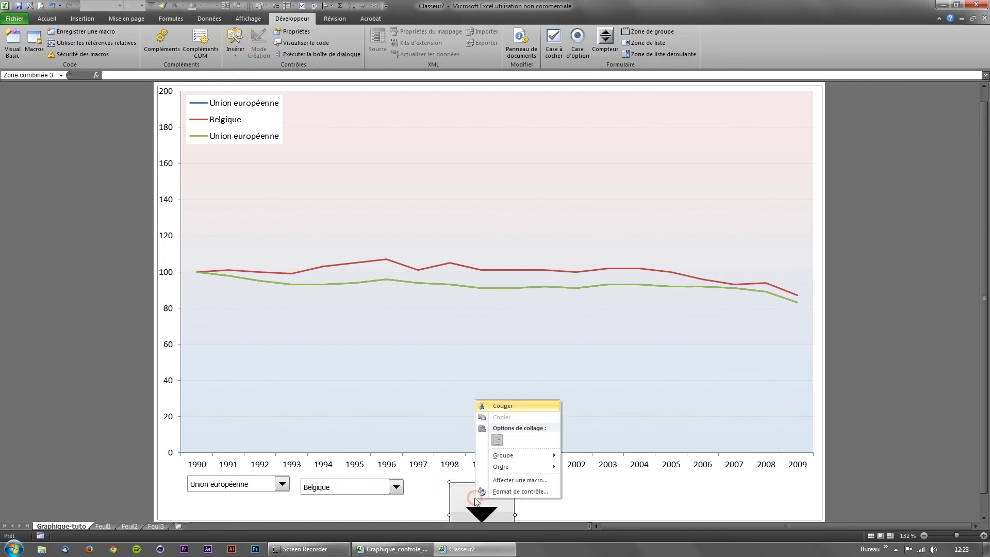
click(511, 492)
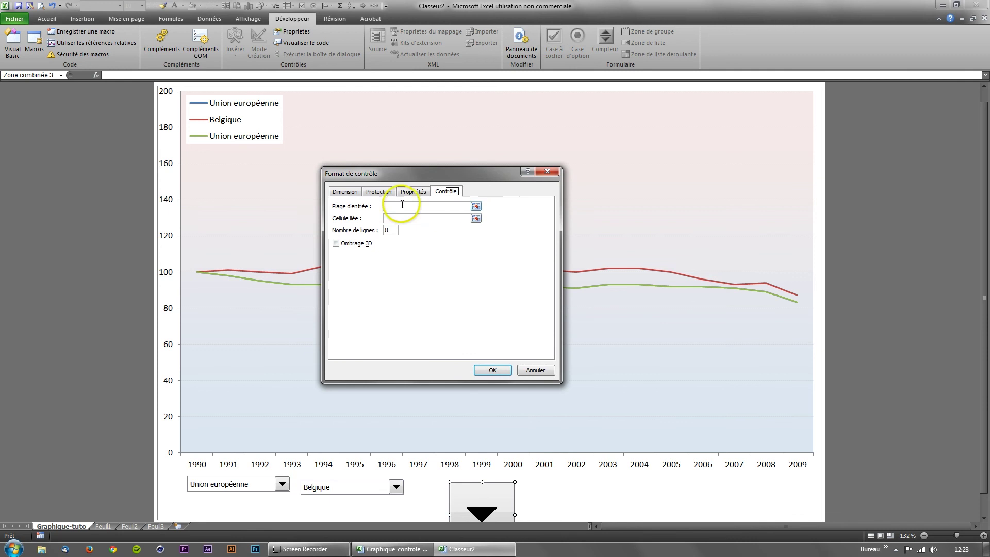
click(344, 191)
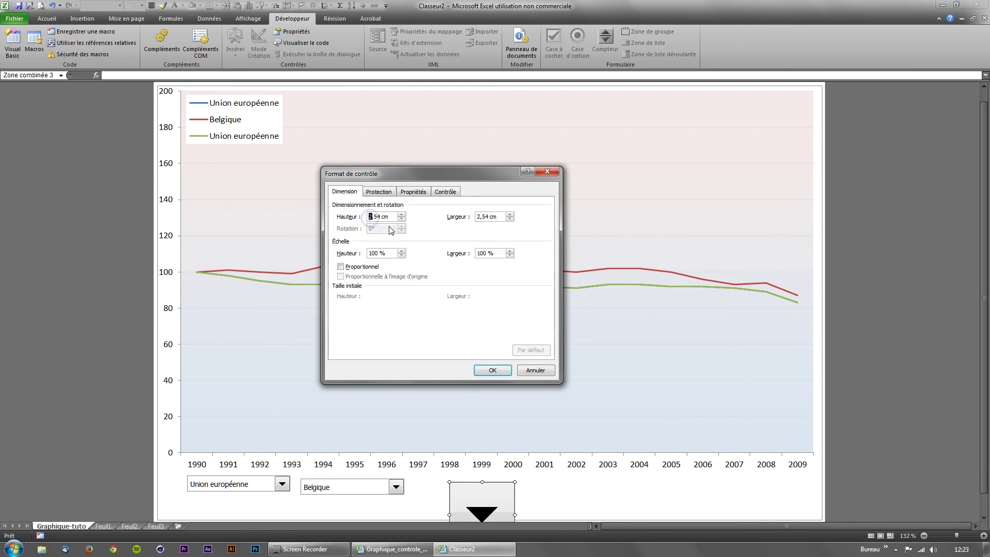
text(0,6)
click(487, 217)
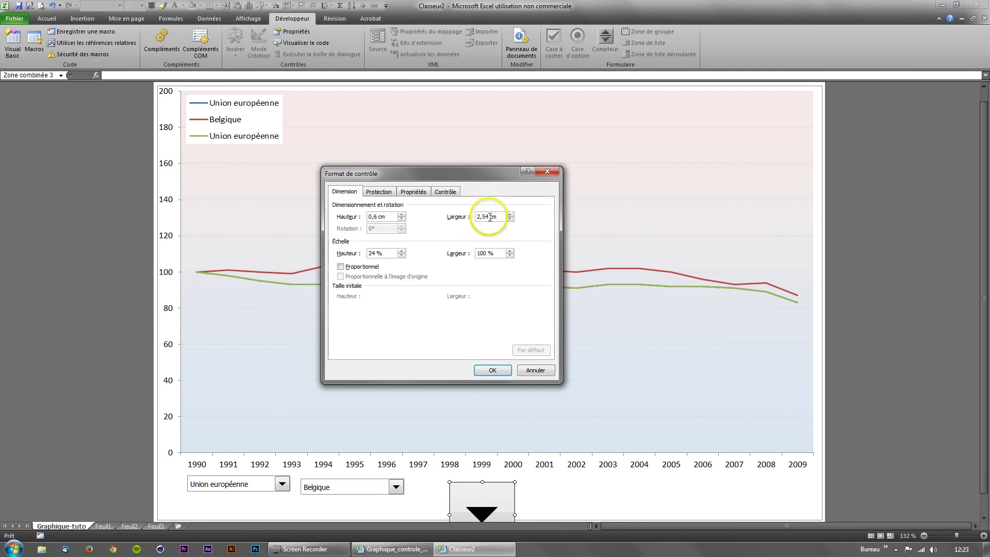
double_click(485, 217)
text(4)
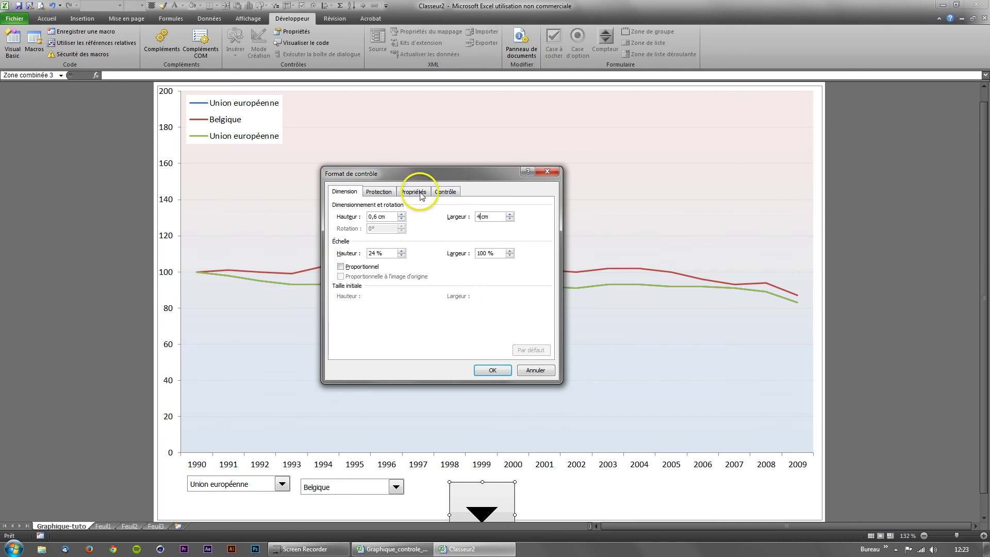
Fill the third drop-down from Feuil1!$A$24:$A$52.
click(438, 191)
click(476, 207)
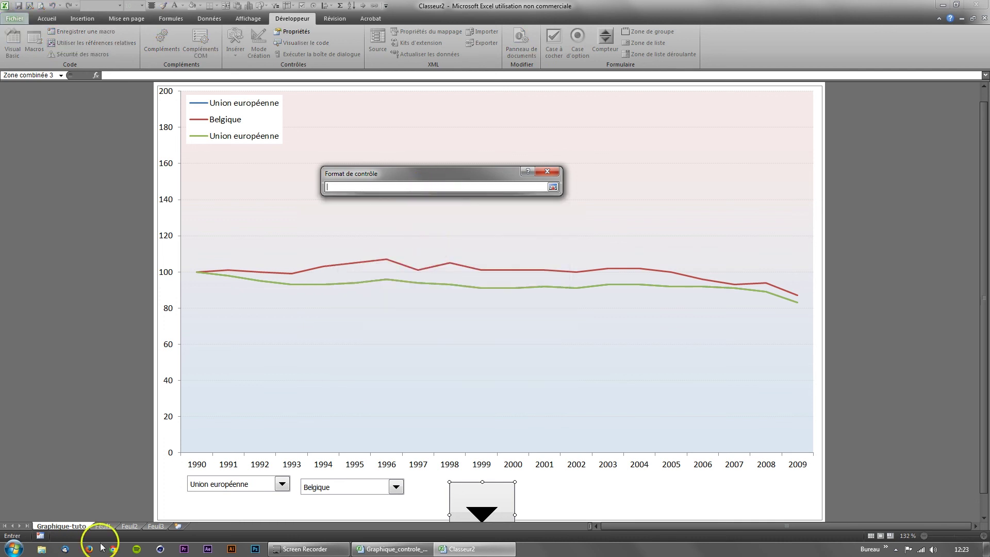
click(102, 526)
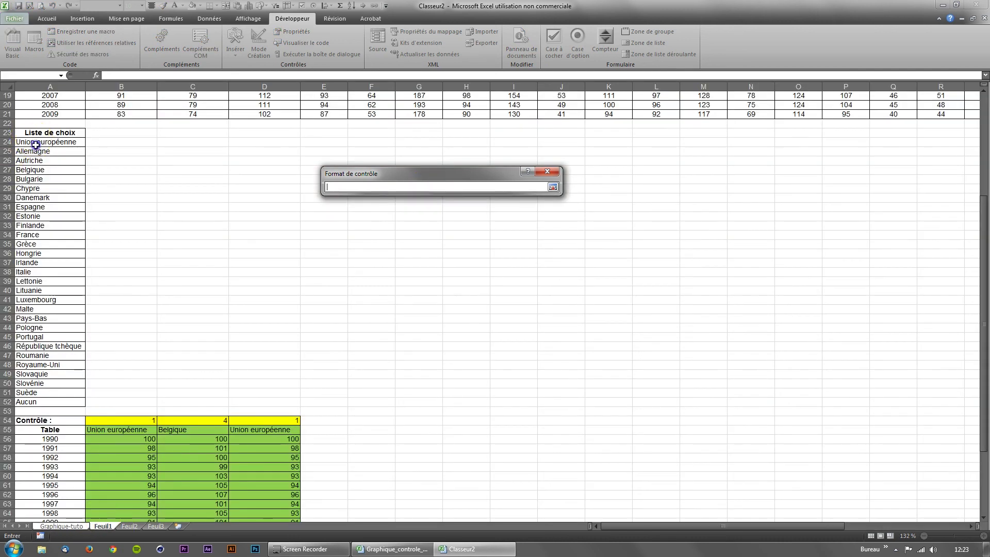
drag(36, 142, 54, 403)
key(Return)
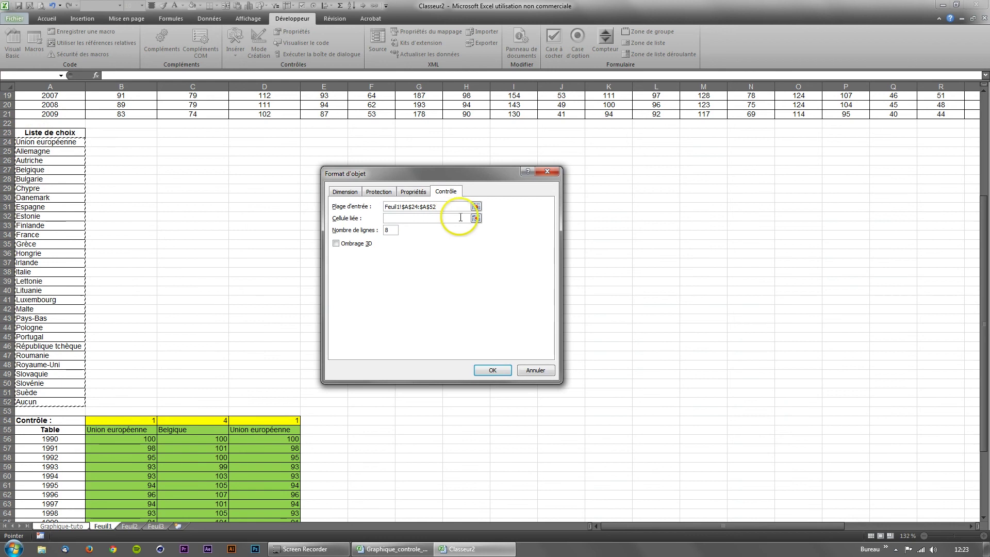
Link the third drop-down to cell Feuil1!$D$54 and apply the settings.
click(477, 218)
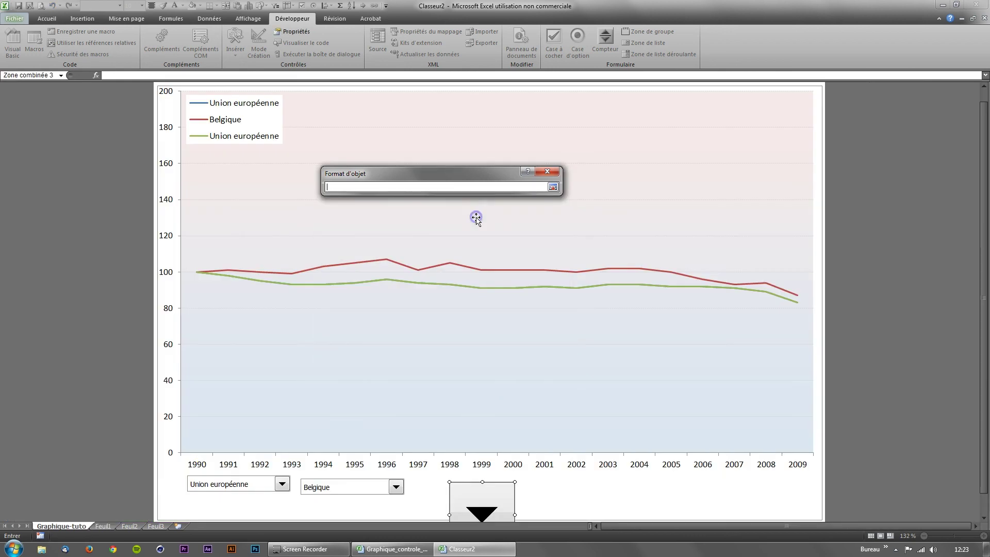
click(105, 526)
click(261, 420)
key(Return)
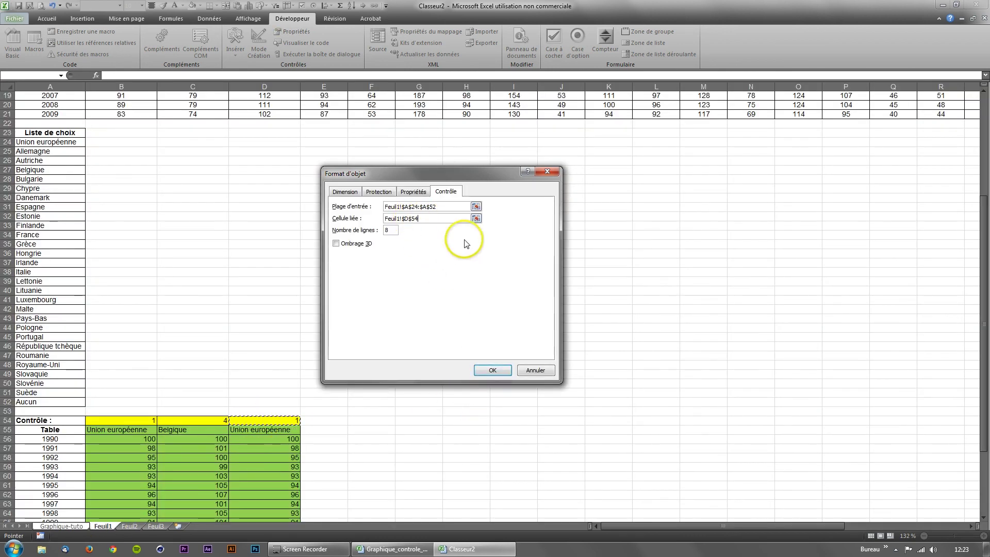
click(491, 370)
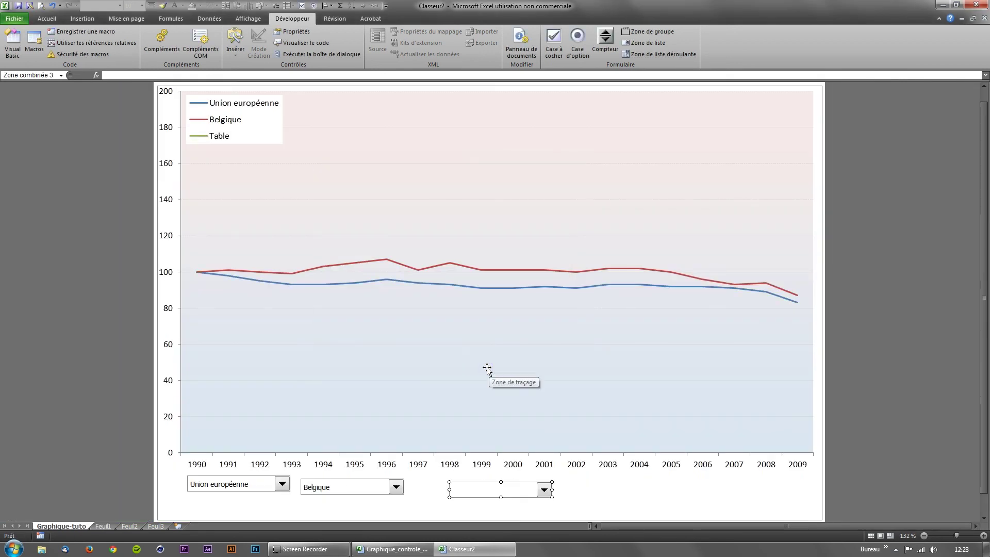
Choose Chypre in the third drop-down.
click(567, 489)
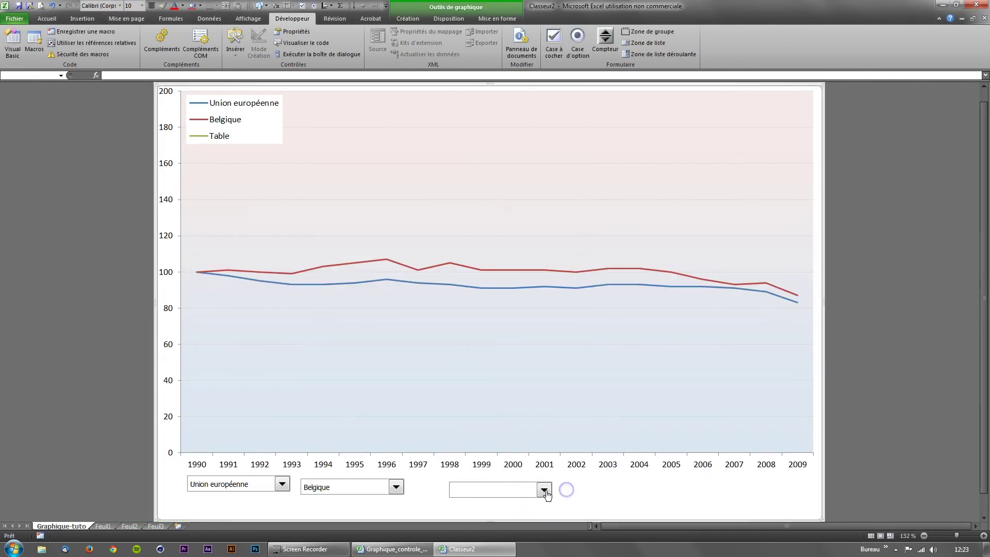
click(545, 491)
click(479, 461)
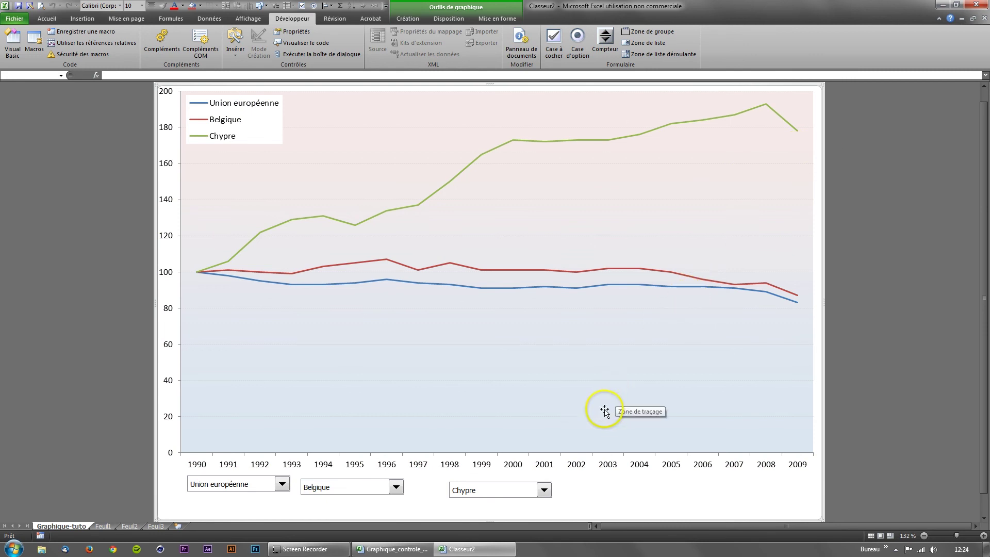
Select all three drop-downs, top-align them and space them evenly.
ctrl+click(474, 491)
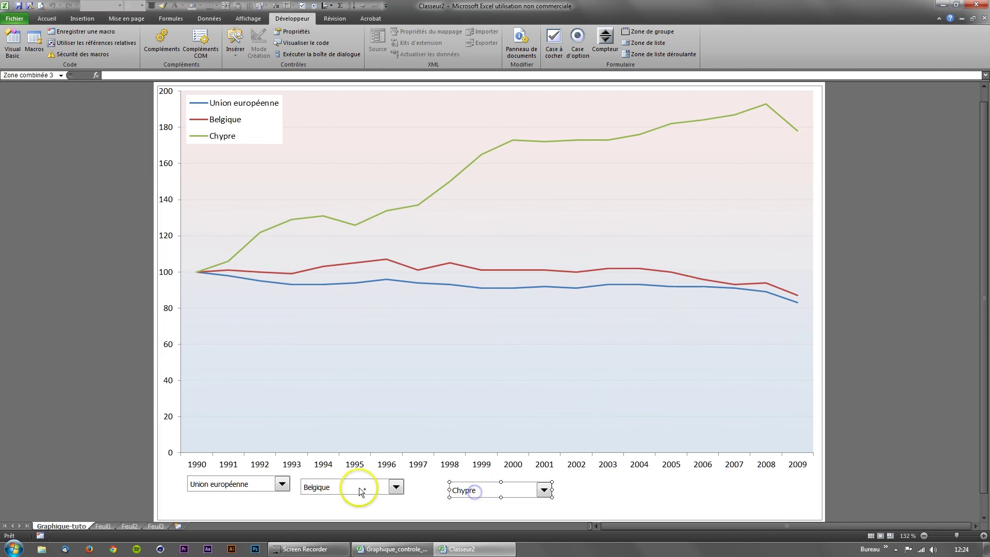
ctrl+click(347, 486)
ctrl+click(259, 484)
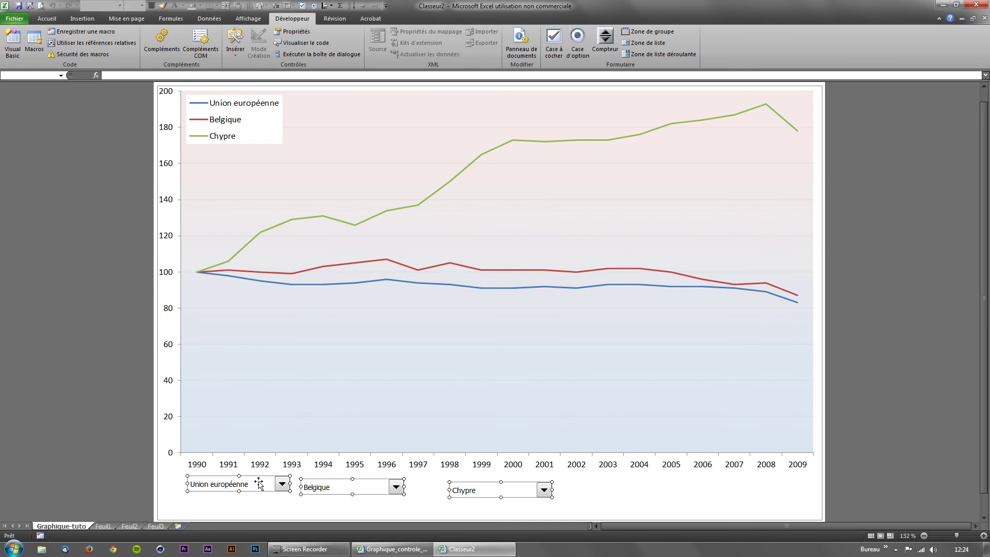
click(461, 499)
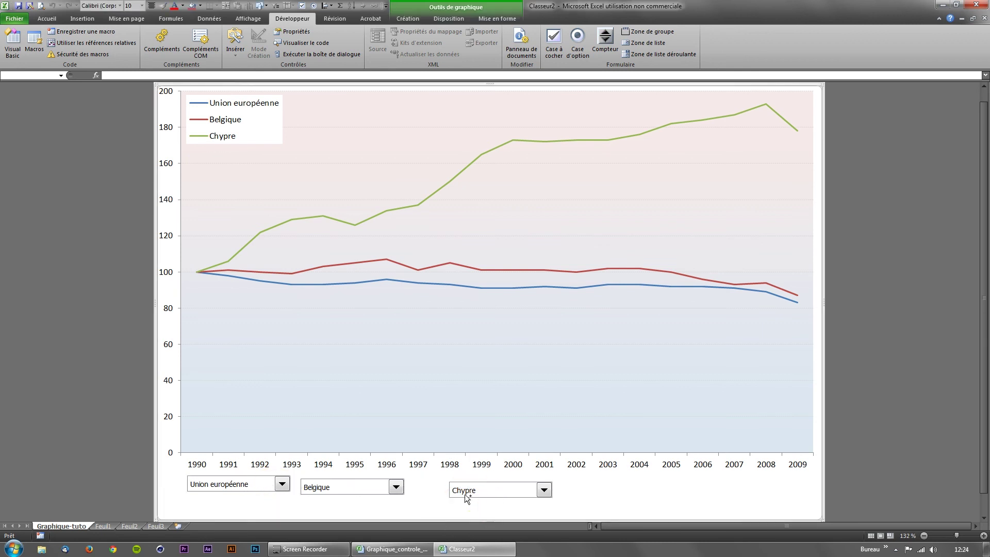
click(466, 495)
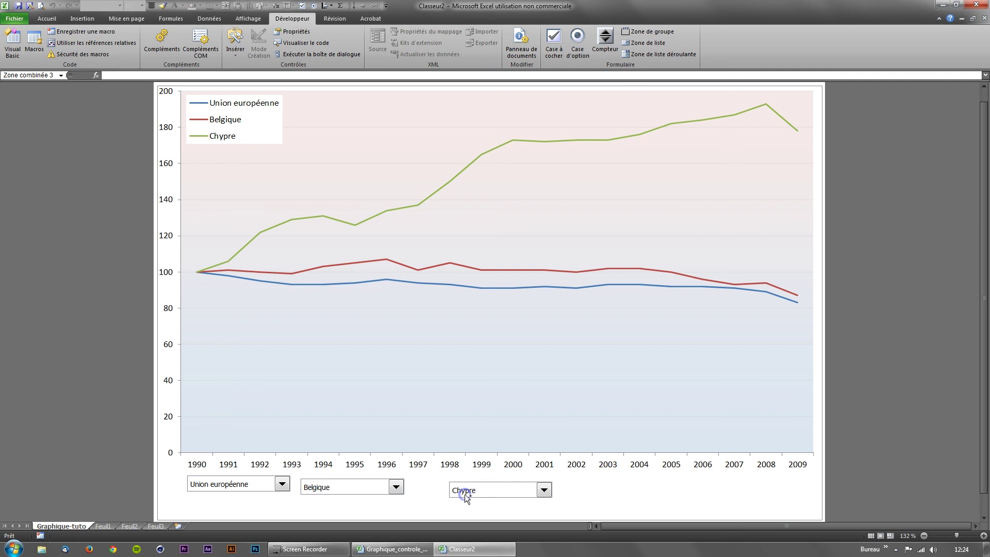
ctrl+click(354, 491)
ctrl+click(249, 486)
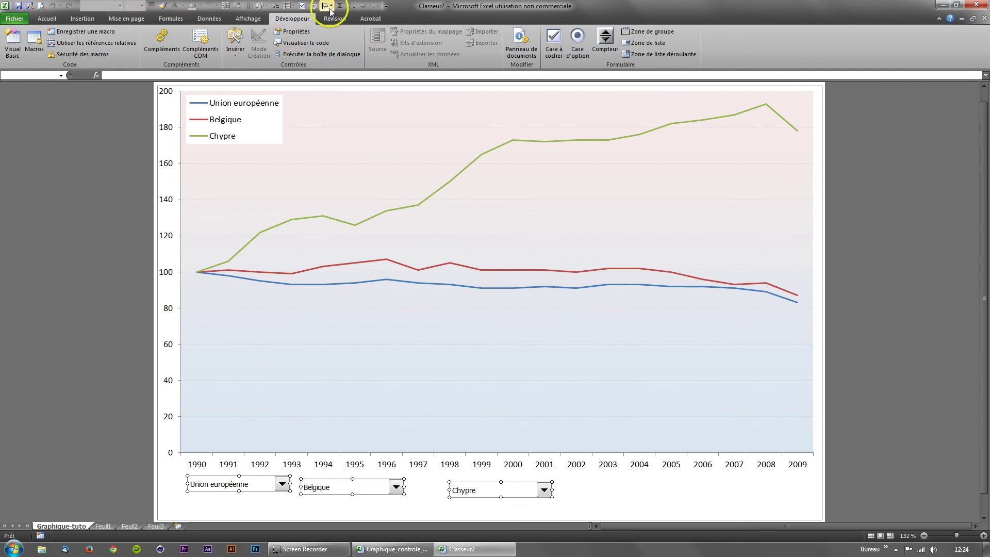
click(330, 7)
click(347, 62)
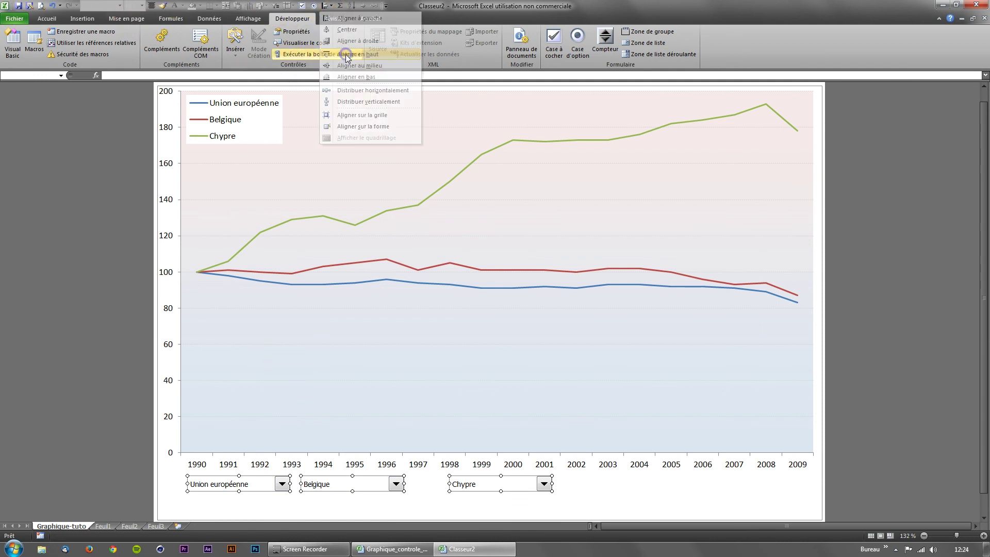
click(328, 6)
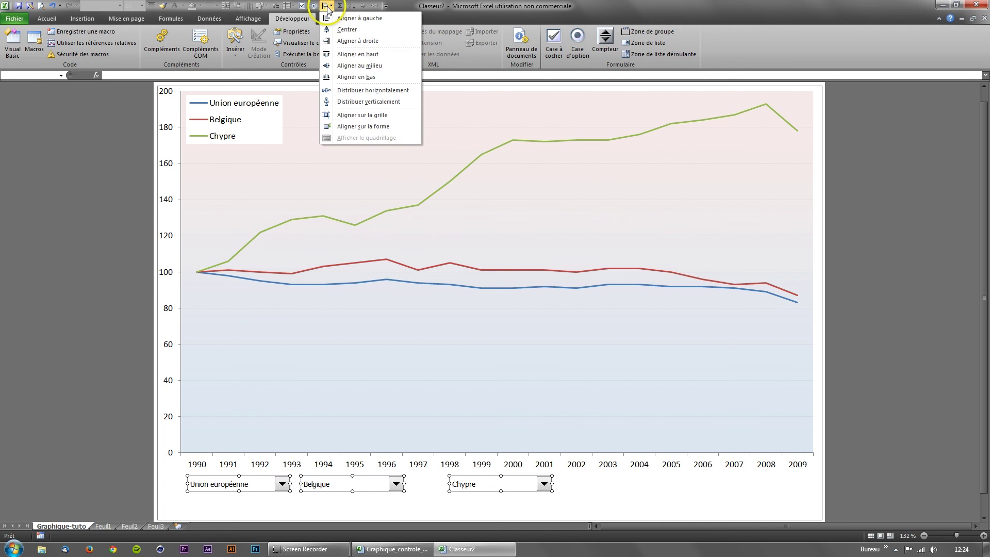
click(368, 93)
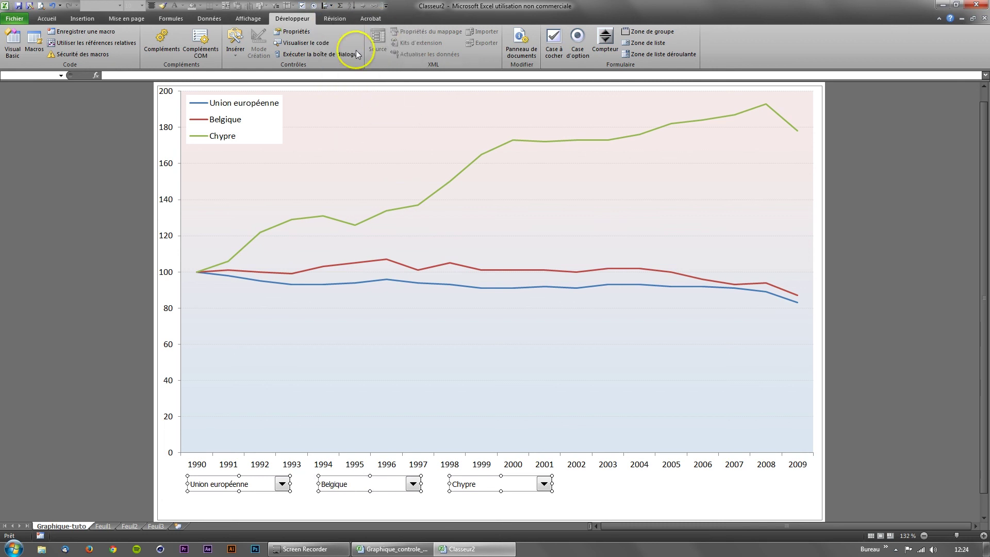
Reapply top alignment and even horizontal spacing using the Mise en page arrangement tools.
click(45, 18)
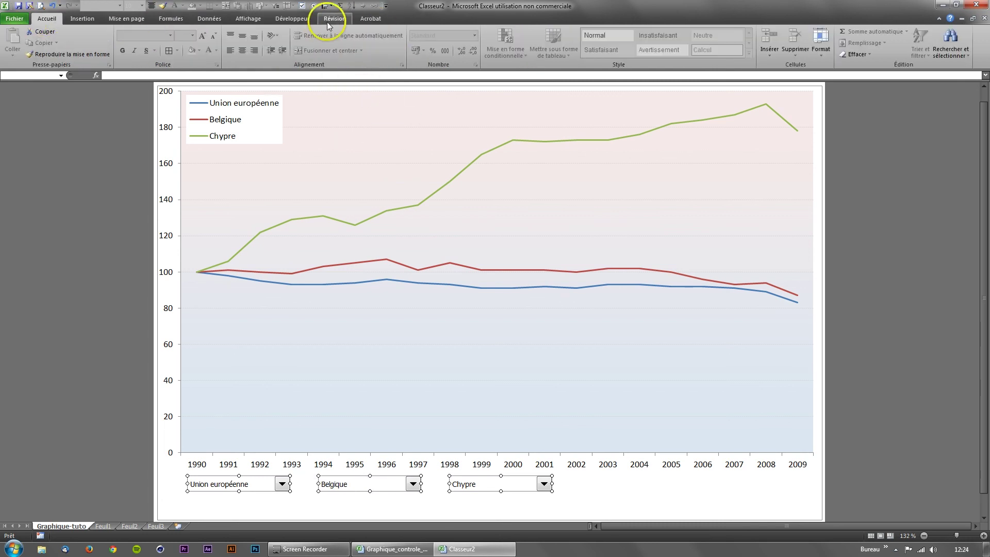
click(299, 19)
click(325, 19)
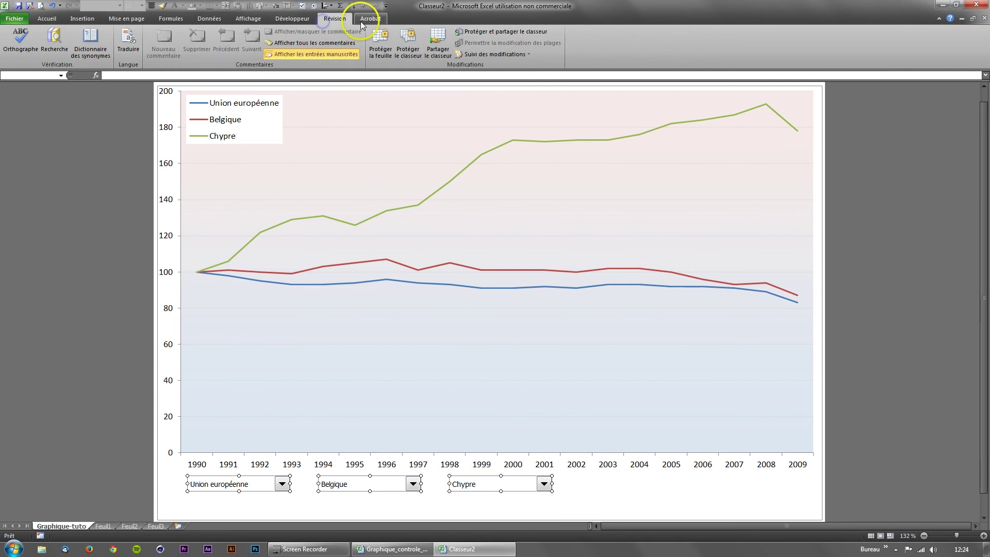
click(360, 21)
click(211, 20)
click(189, 21)
click(147, 20)
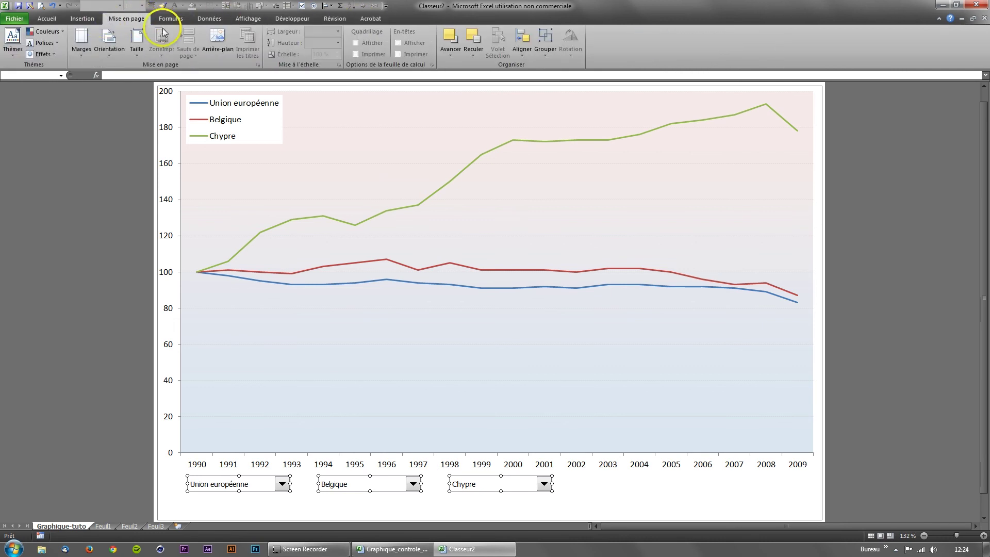
click(522, 57)
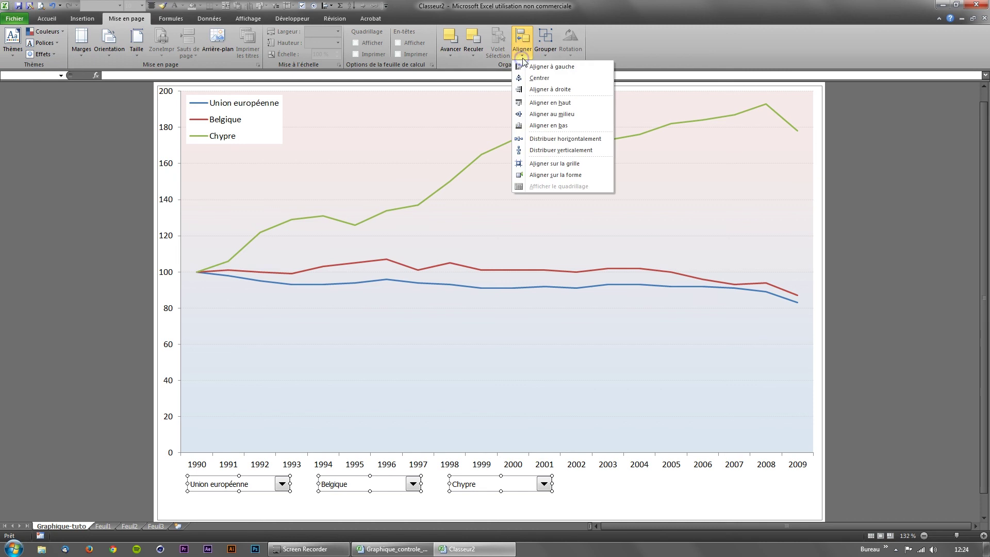
click(550, 103)
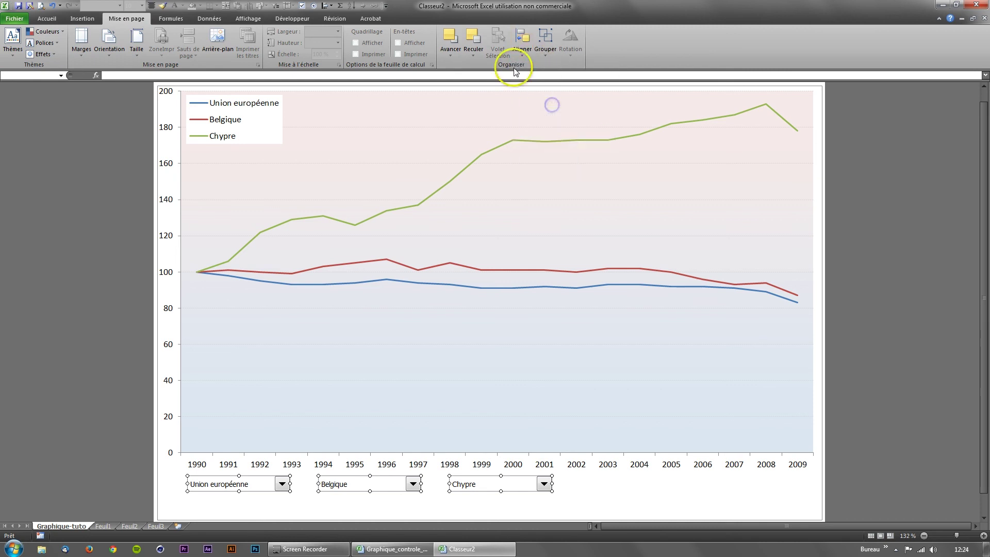
click(527, 51)
click(552, 139)
Nudge the three aligned drop-downs slightly lower beneath the year labels.
click(585, 492)
click(364, 492)
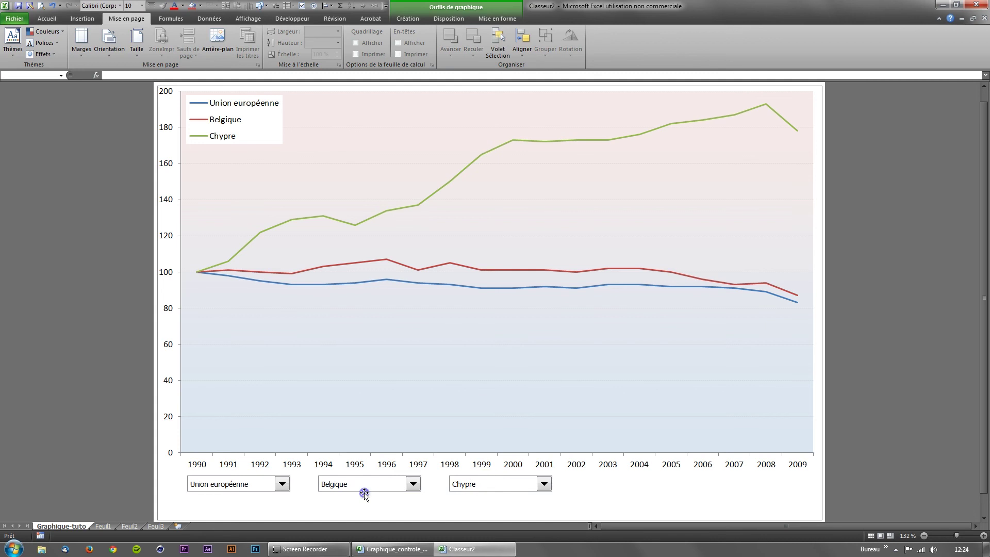
ctrl+click(268, 487)
ctrl+click(358, 488)
ctrl+click(465, 488)
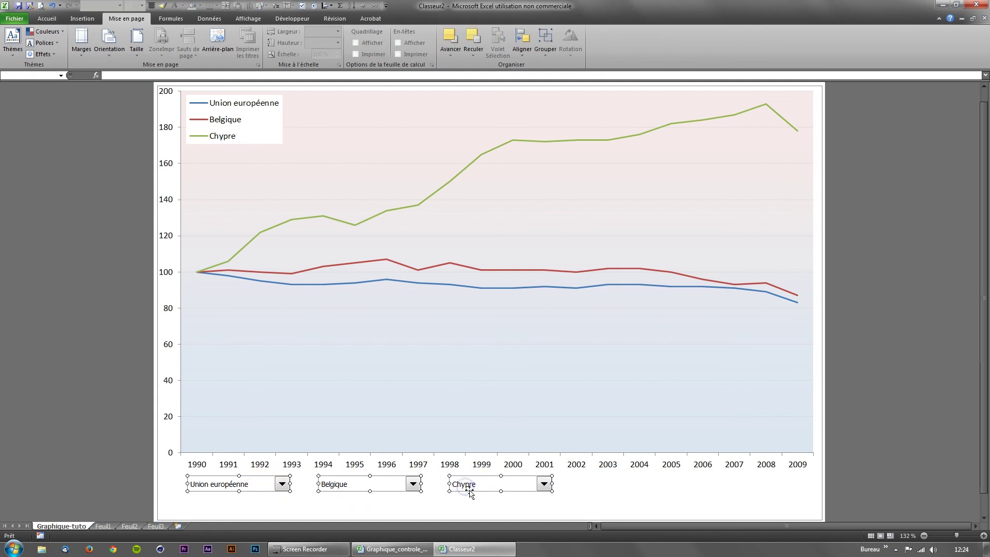
drag(470, 492, 470, 495)
click(596, 501)
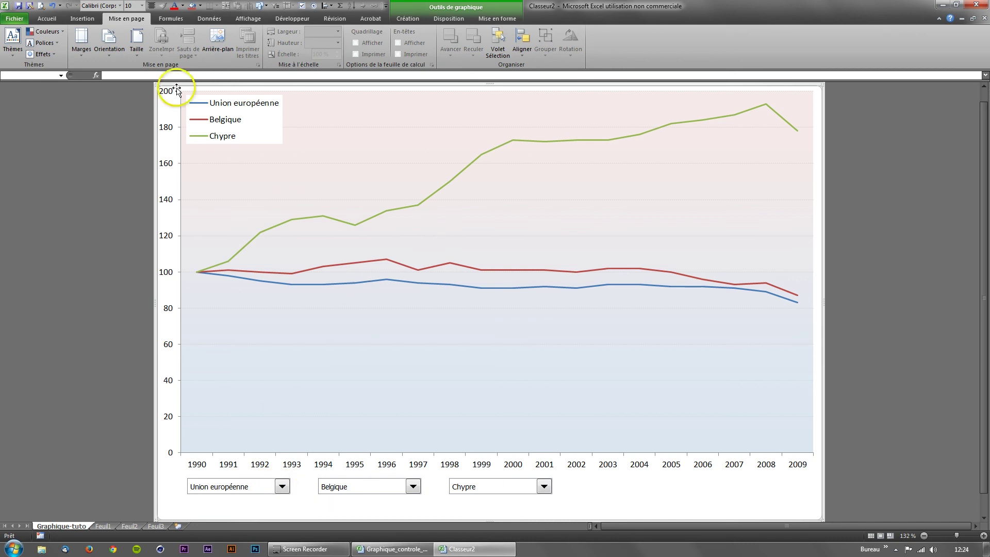
Select the red Belgique line in the chart.
click(212, 123)
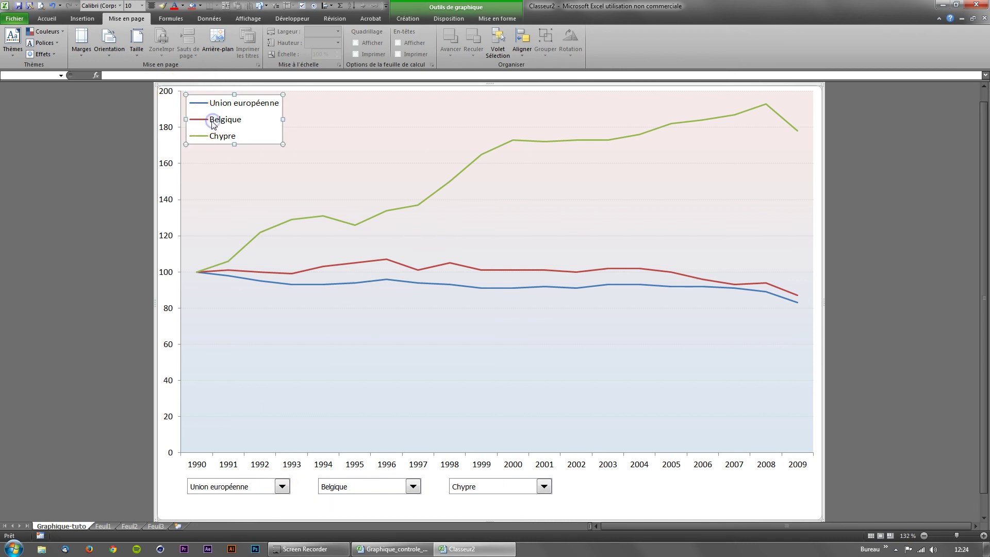
click(204, 122)
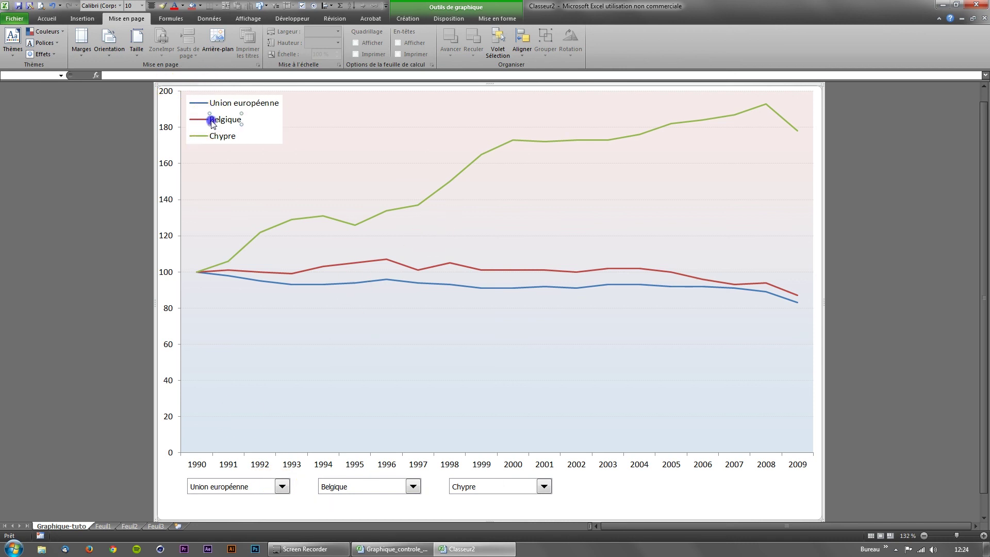
click(410, 269)
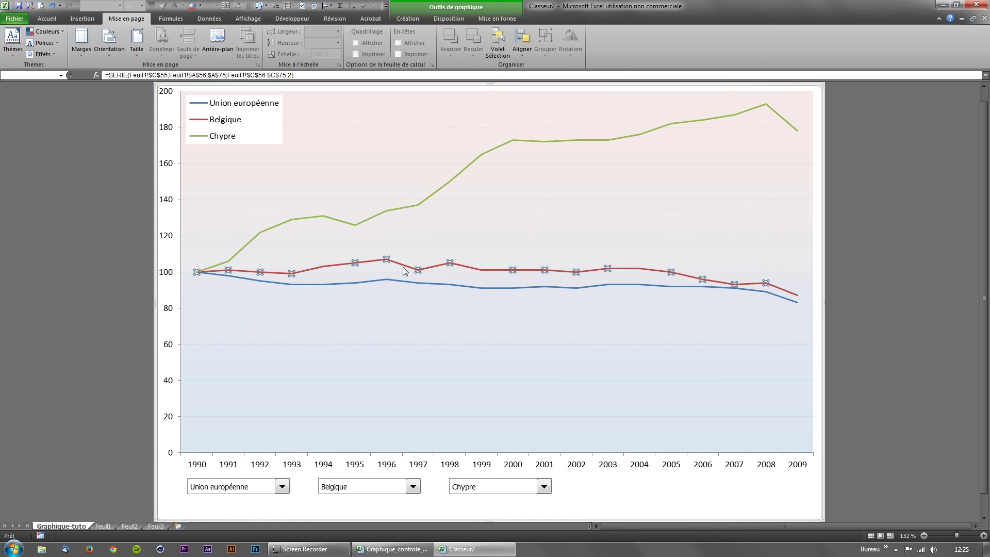
Make the Belgique series a solid orange line in Format Data Series.
right_click(405, 271)
click(447, 356)
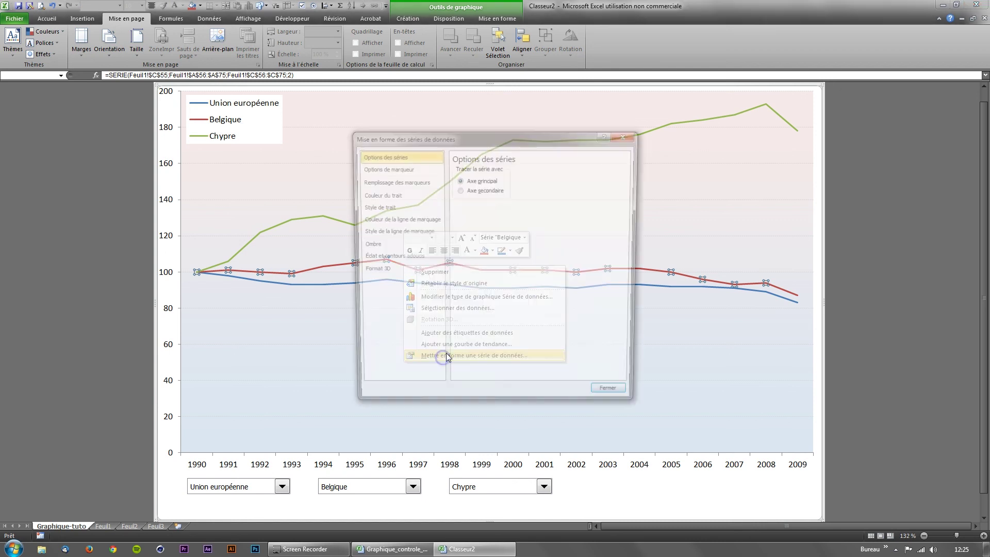
click(402, 198)
click(464, 179)
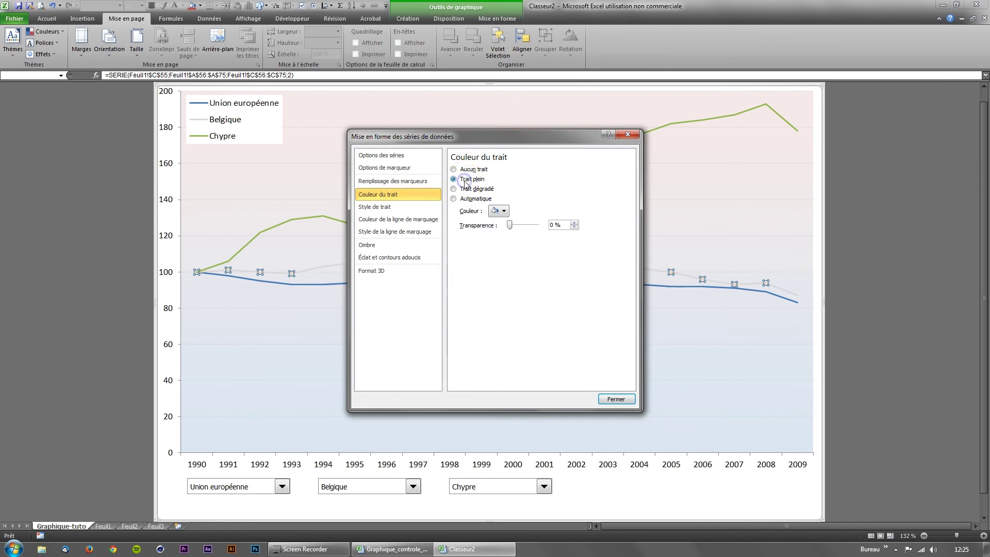
click(503, 211)
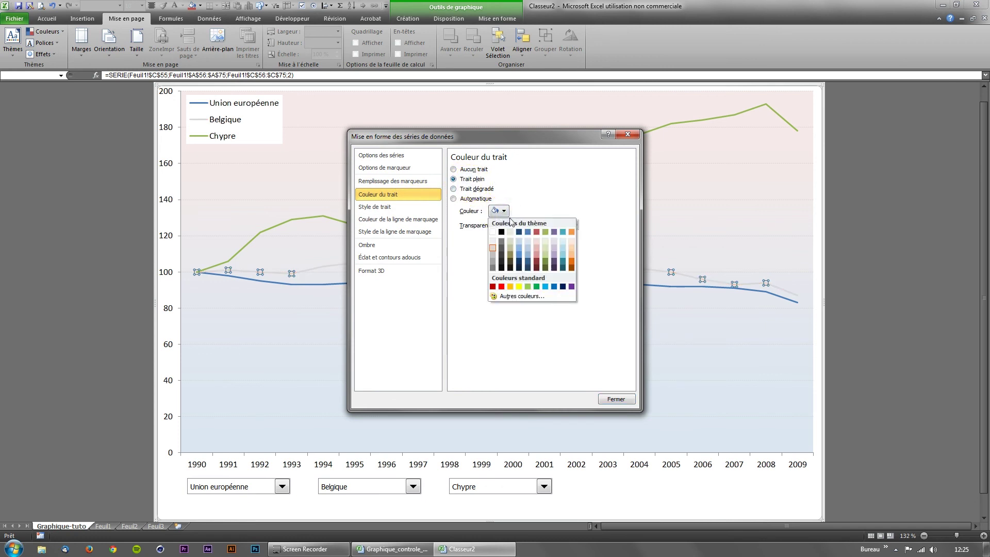
click(572, 232)
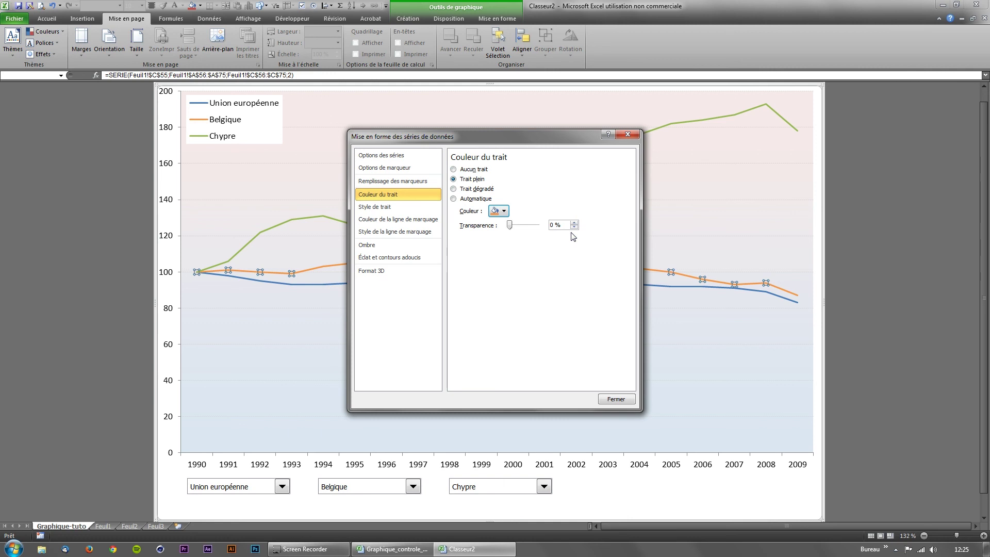
Pick a marker fill colour for Belgique and close the format dialog.
click(407, 181)
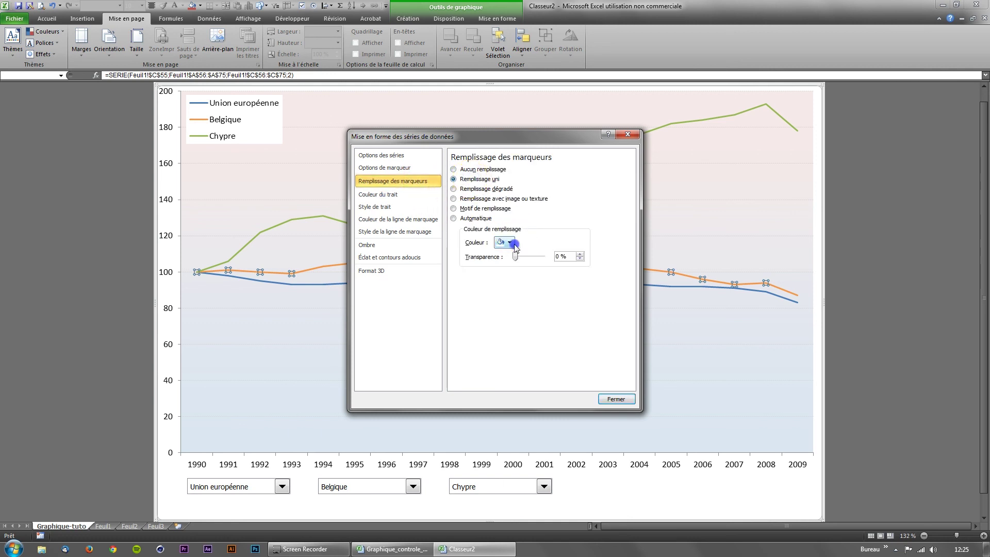
click(511, 243)
click(551, 264)
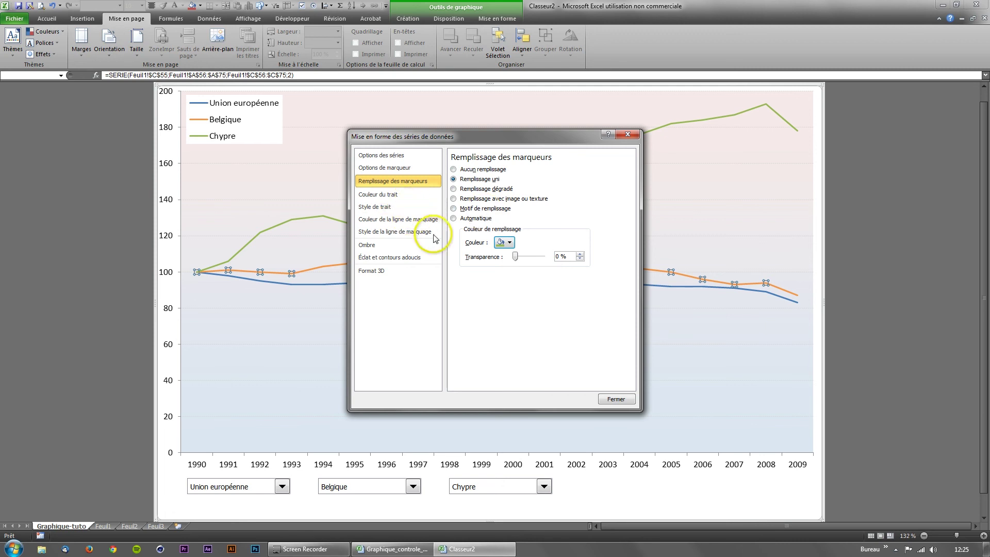
click(394, 206)
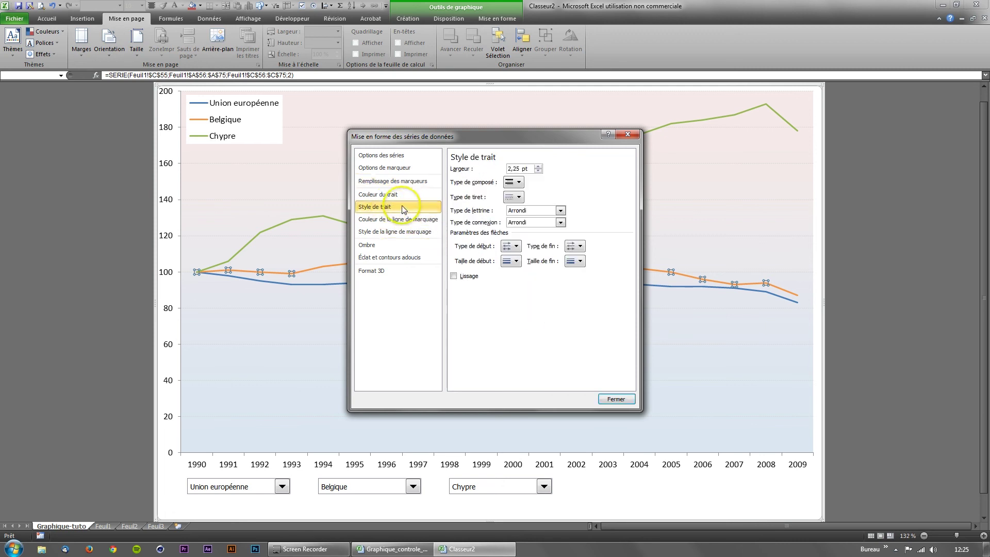
click(616, 398)
click(610, 492)
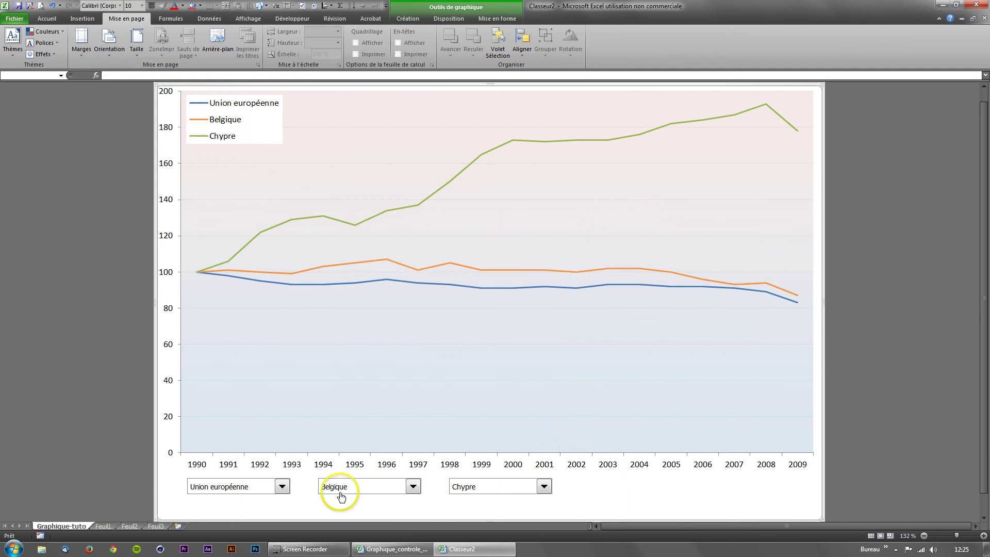
Switch the second country selector to France, leaving the first on Union européenne.
click(282, 487)
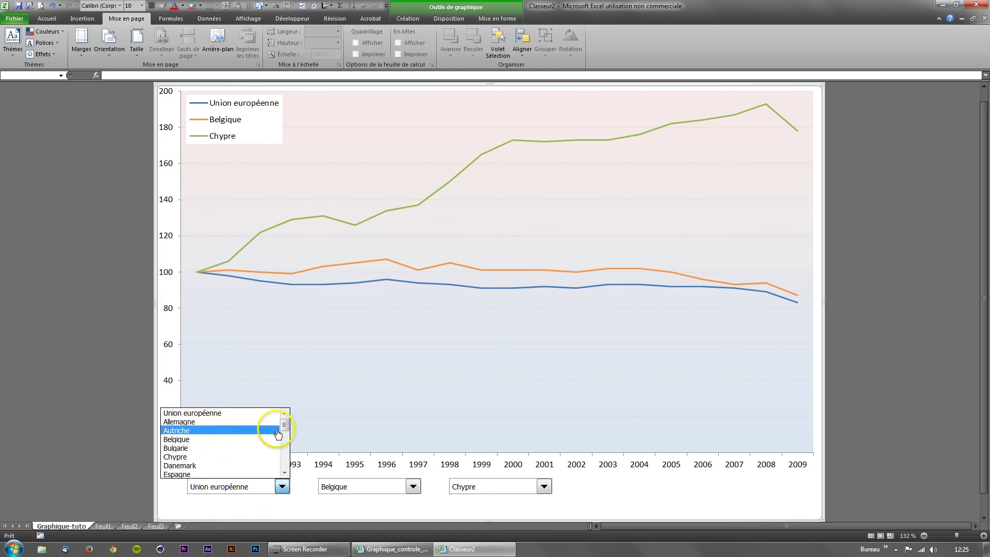
drag(284, 425, 284, 442)
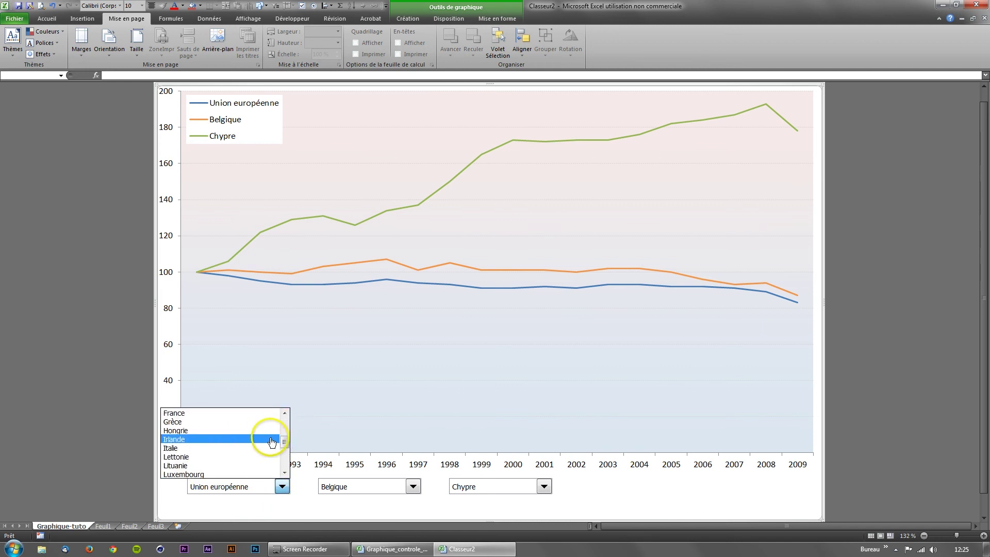
click(315, 489)
click(382, 489)
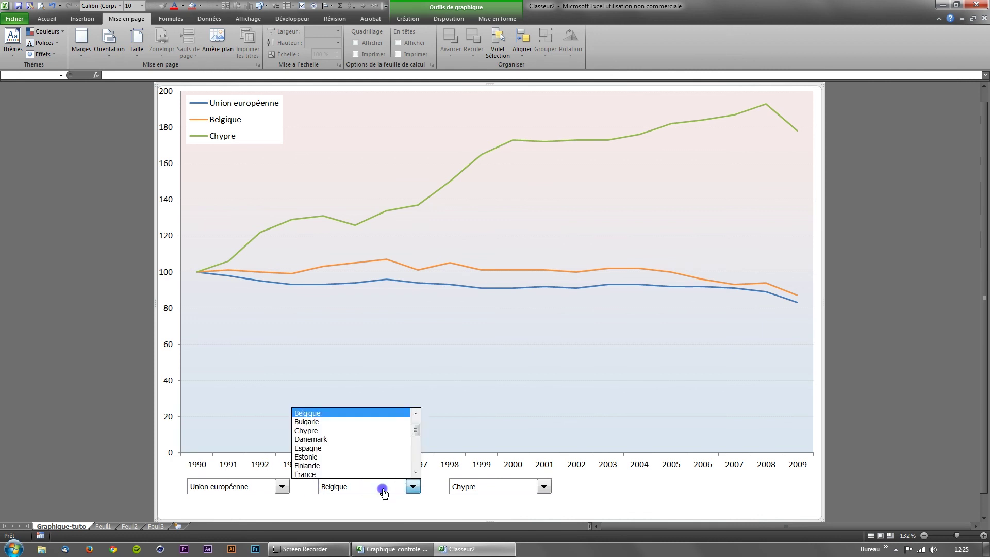
drag(405, 436, 414, 453)
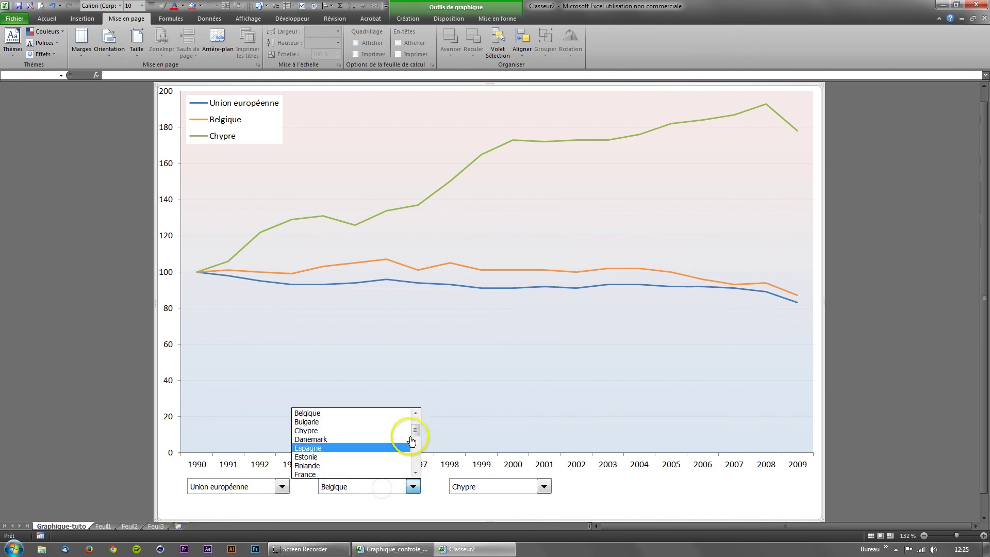
click(370, 474)
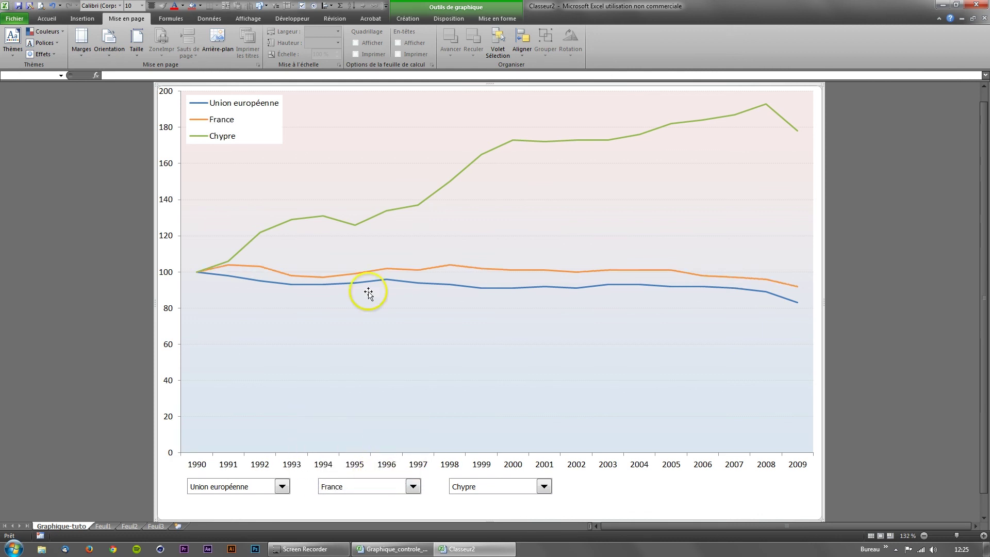
Set the third selector to Aucun so the Chypre line disappears.
click(538, 492)
click(549, 472)
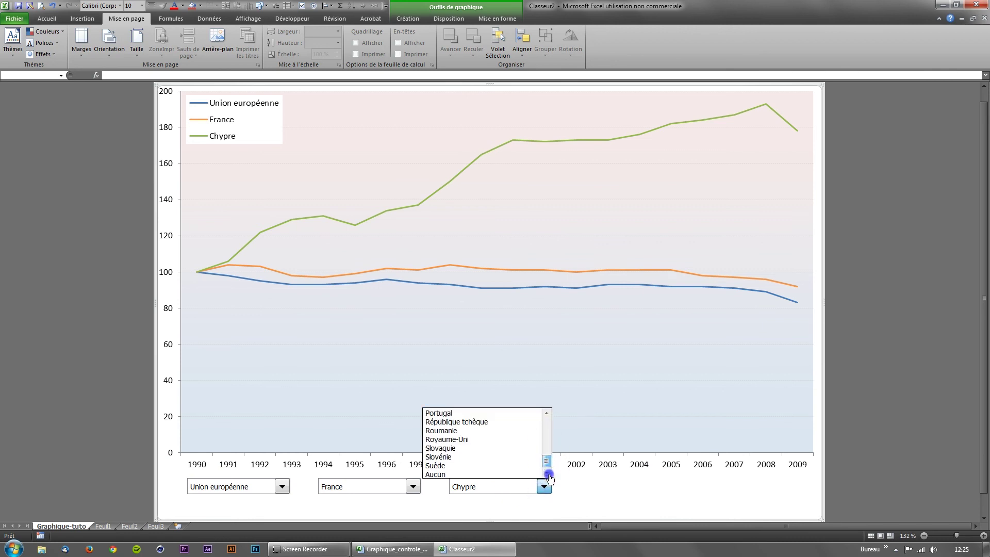
click(492, 474)
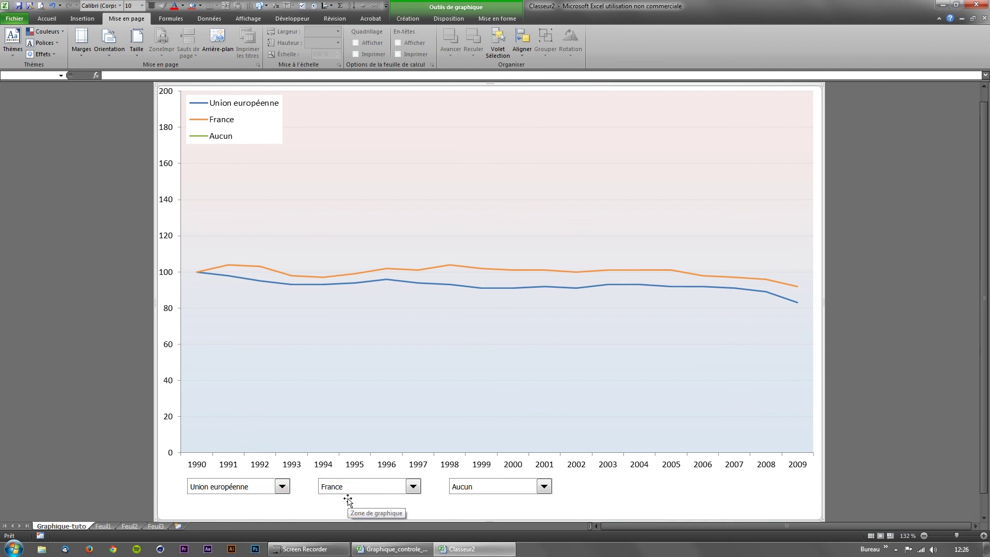
Insert a rectangle shape at the bottom-left of the chart.
click(167, 20)
click(98, 19)
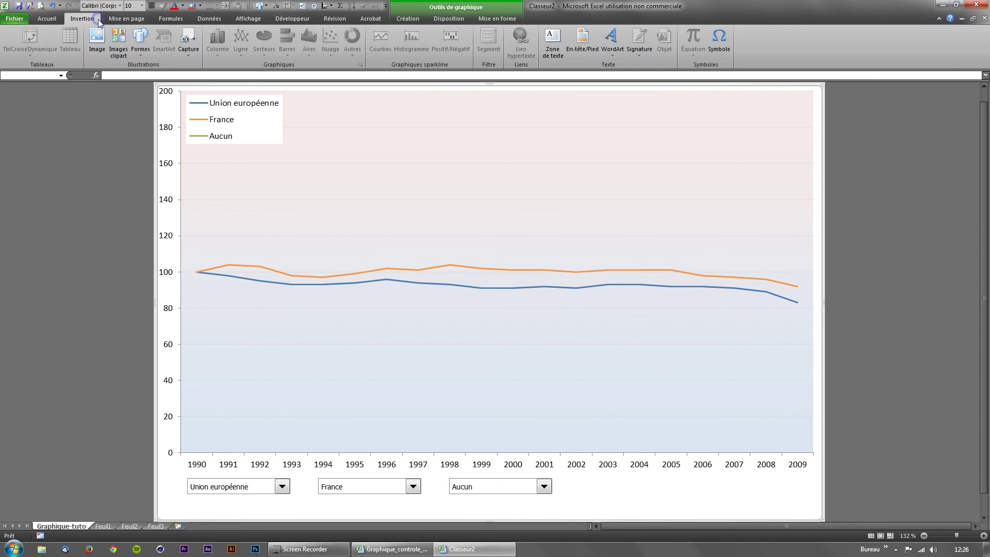
click(136, 56)
click(166, 76)
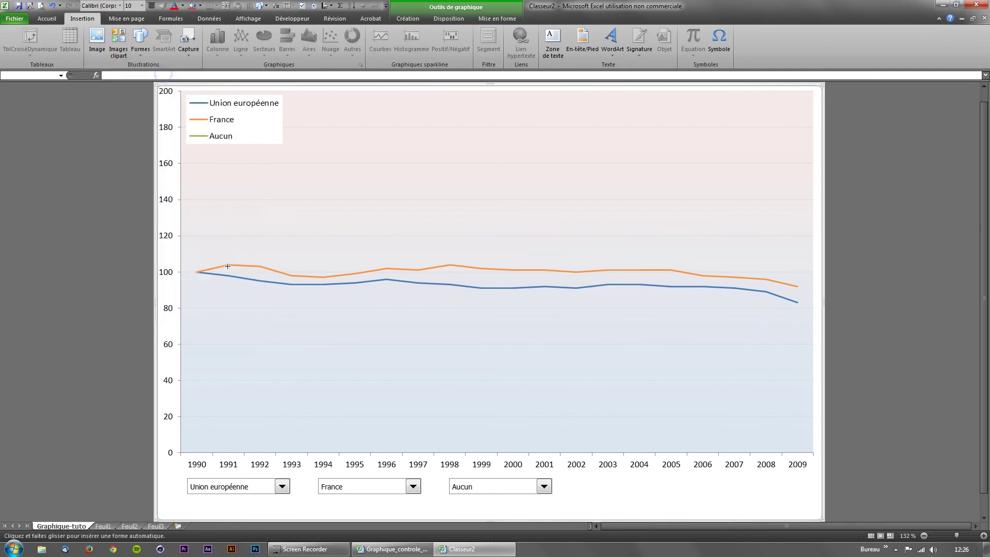
click(177, 476)
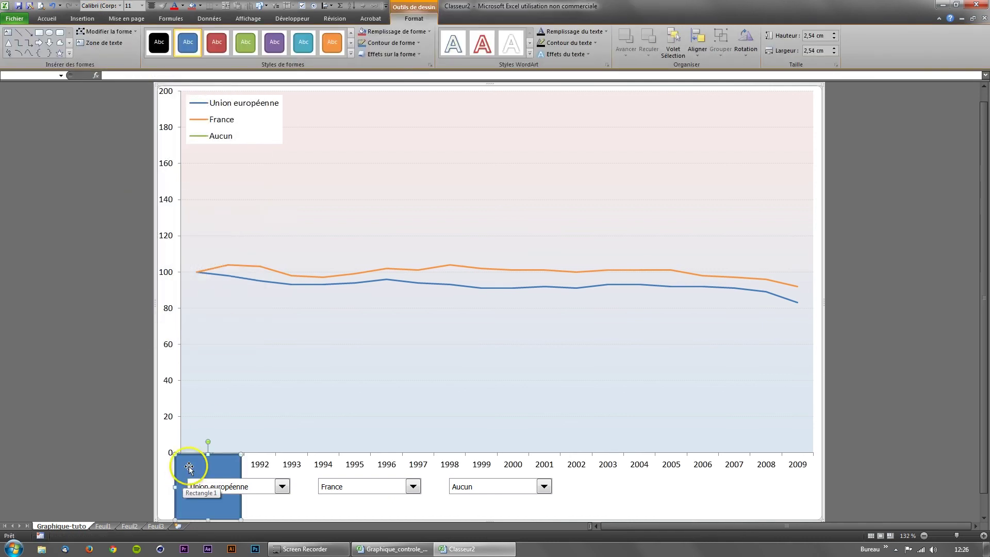
Size the rectangle to 0,65 cm high by 4,05 cm wide.
right_click(183, 467)
click(218, 460)
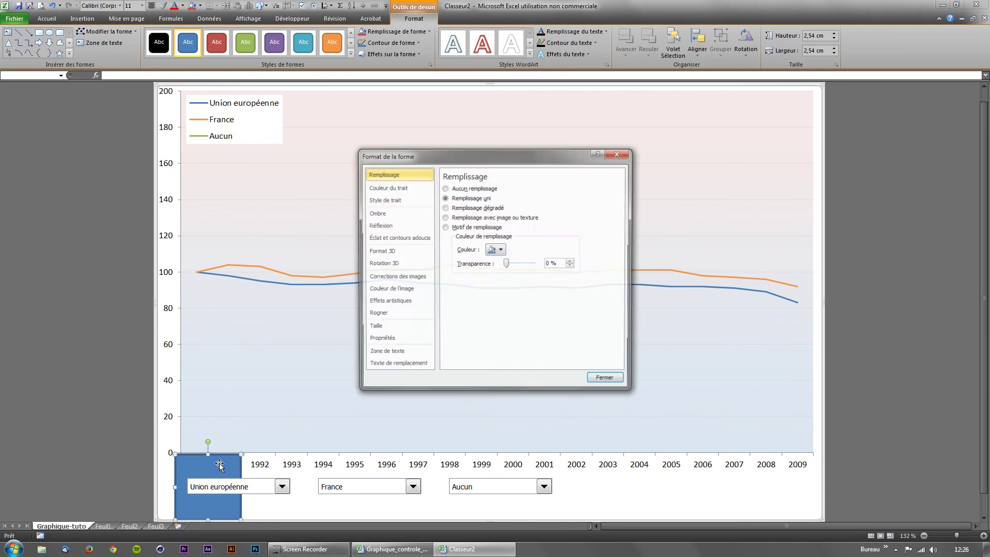
click(391, 330)
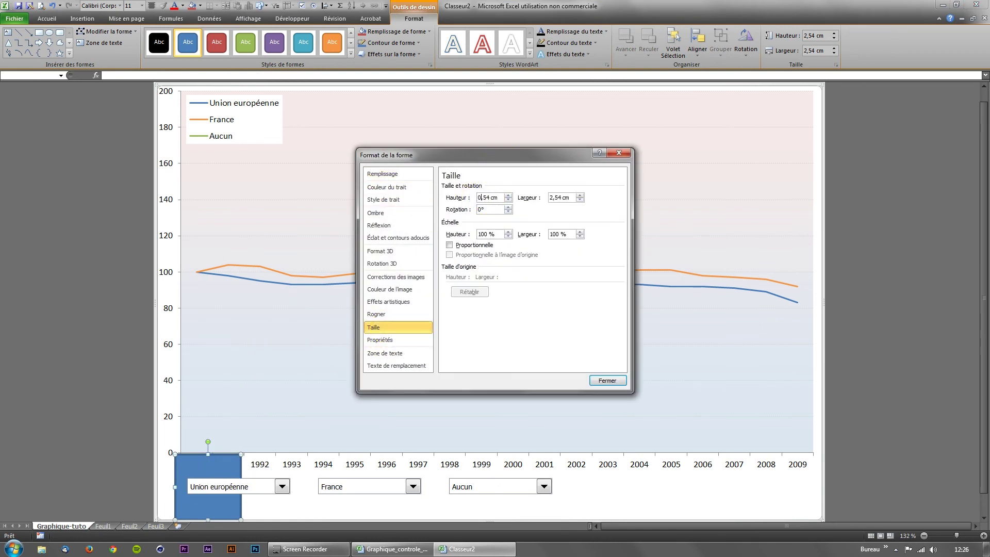
double_click(560, 198)
text(4,05)
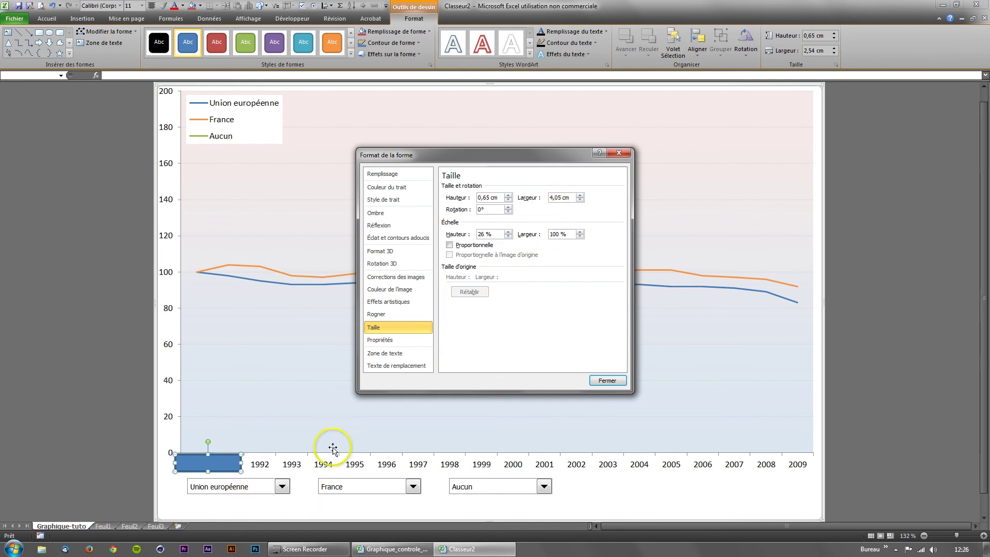
click(490, 198)
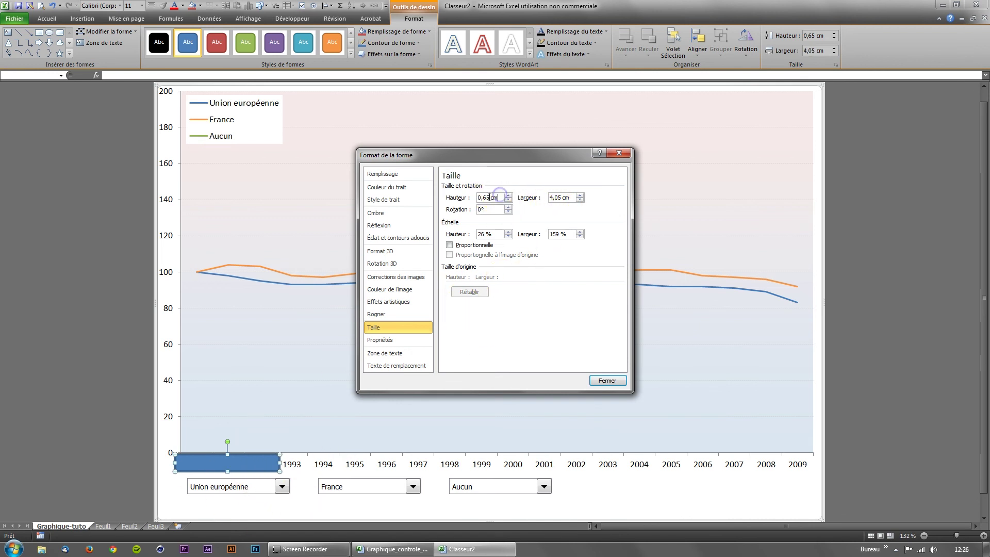
click(607, 380)
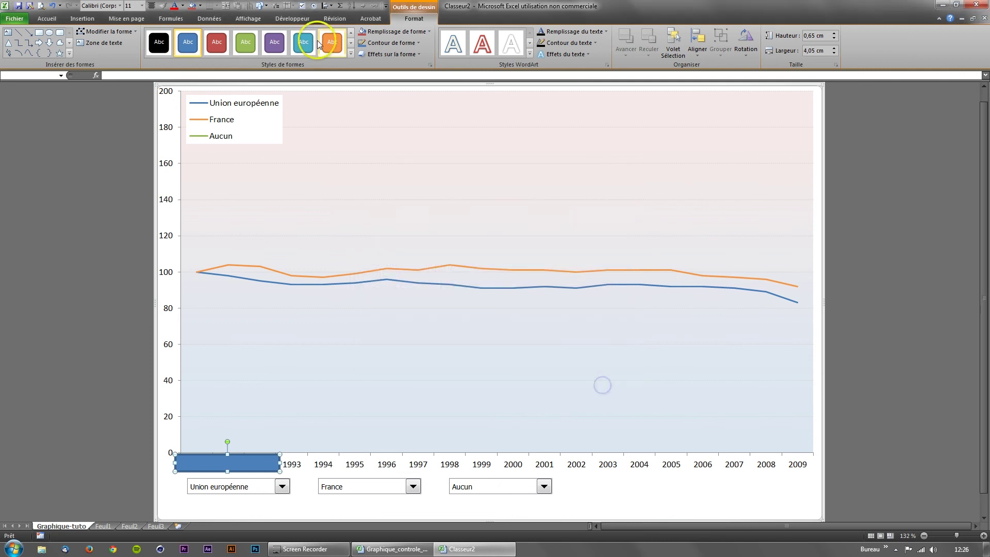
Remove the rectangle's outline and move it onto the Union européenne drop-down.
click(392, 43)
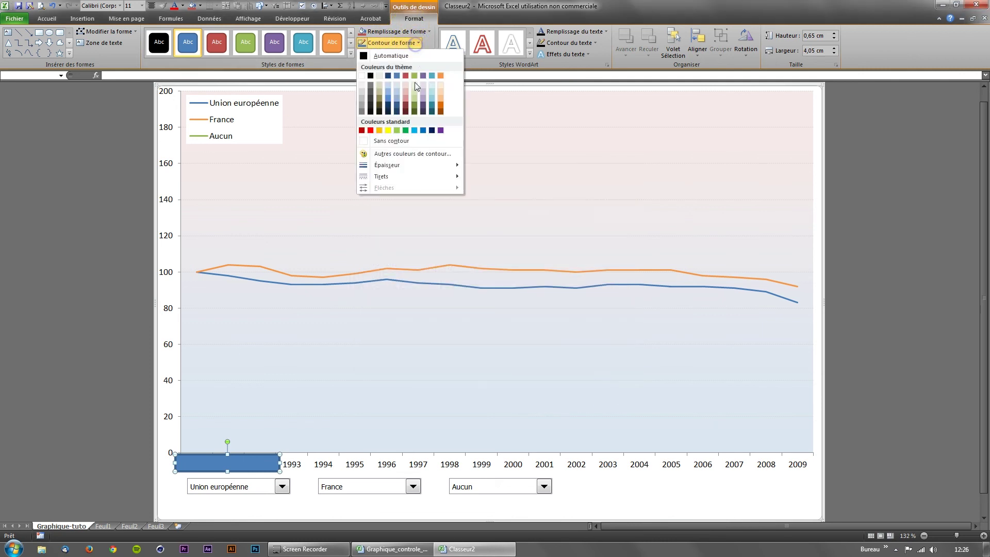
click(388, 140)
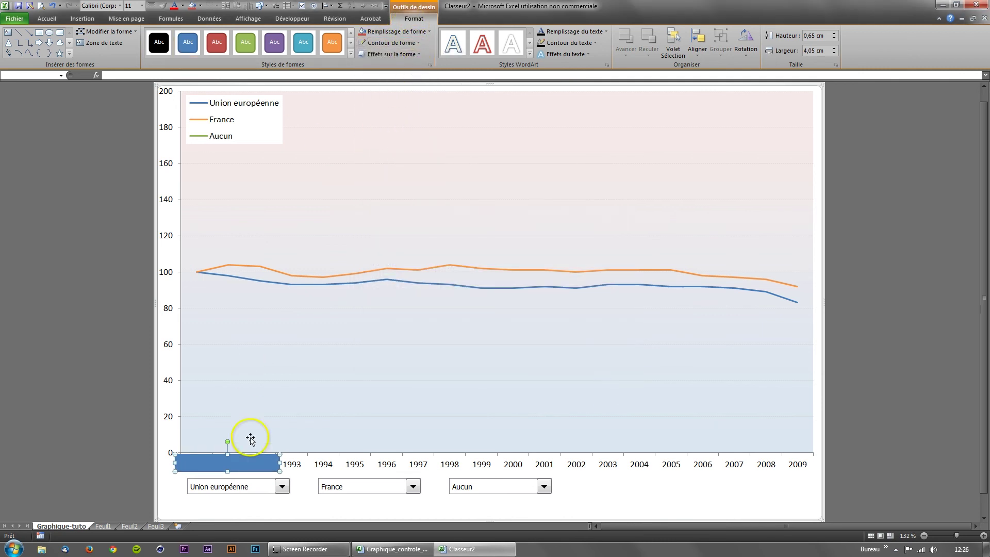
drag(242, 468, 254, 492)
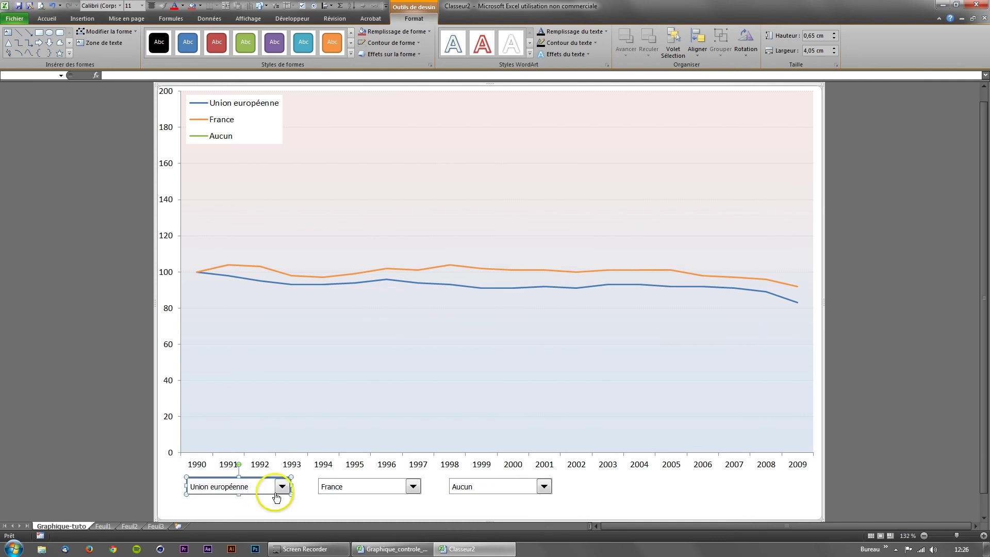
Select the Union européenne, France and Aucun drop-downs and apply two alignments to them.
click(277, 496)
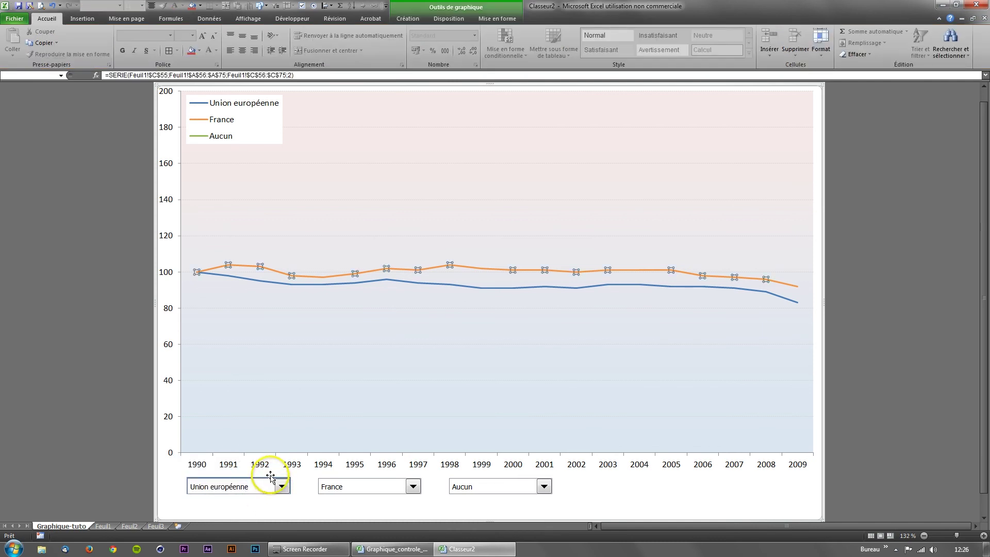
click(269, 483)
click(295, 514)
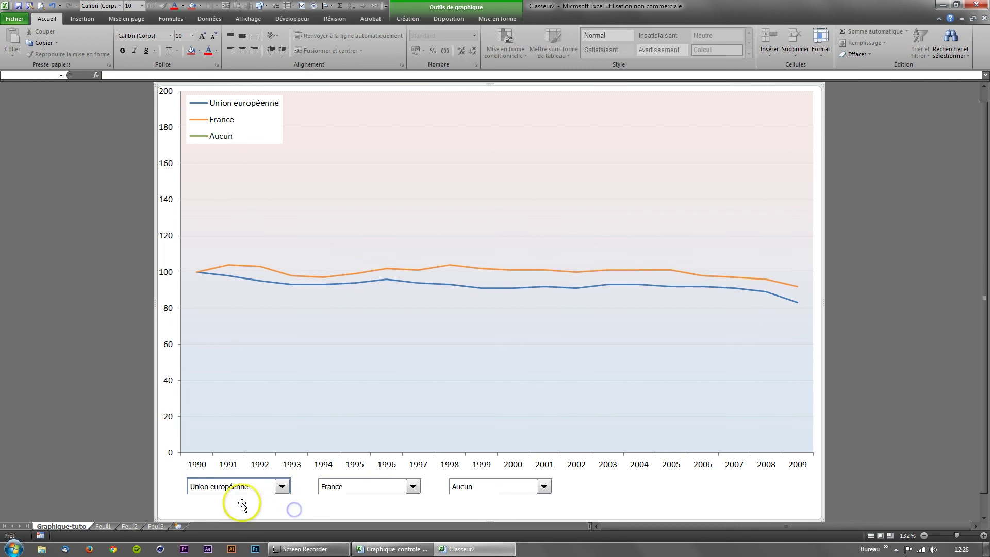
ctrl+click(229, 487)
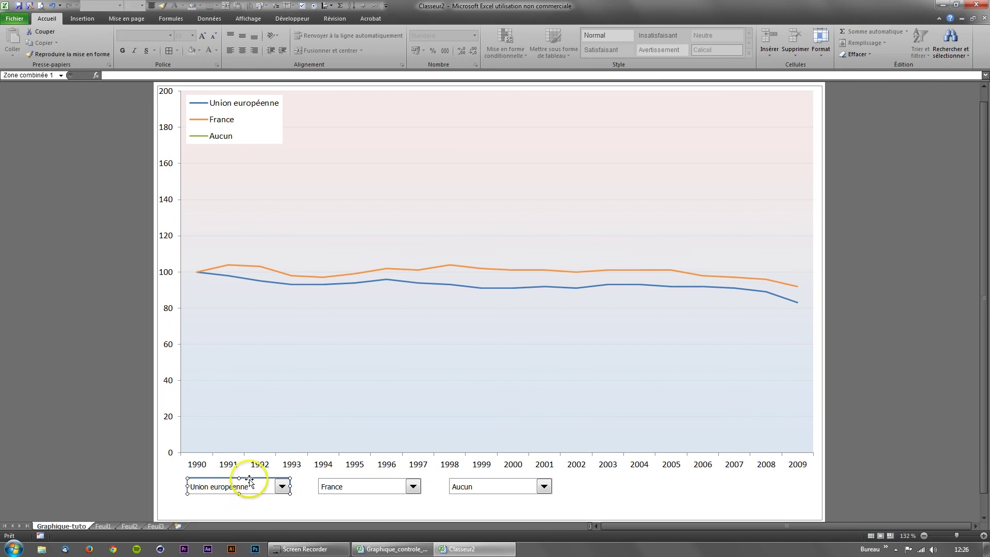
ctrl+click(460, 487)
ctrl+click(245, 485)
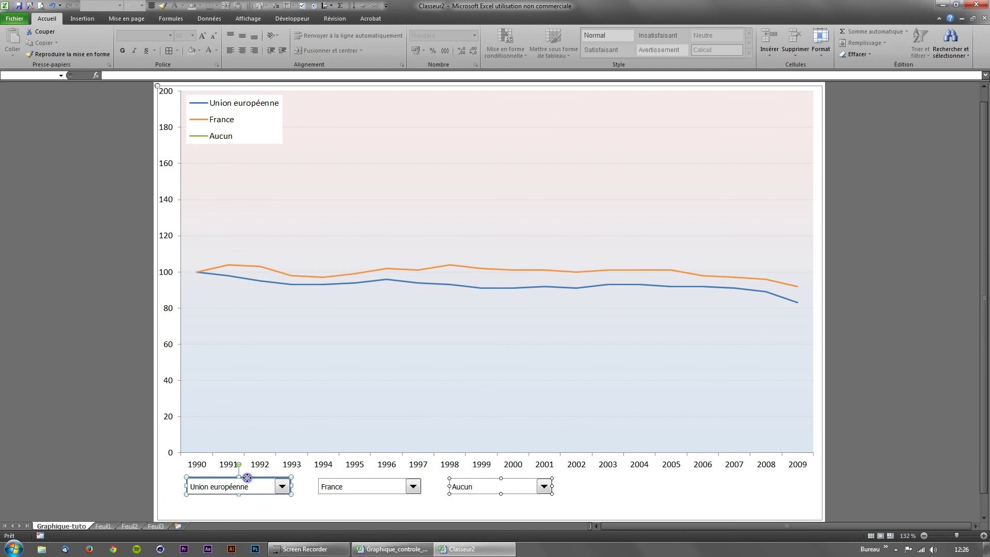
ctrl+click(343, 486)
click(331, 6)
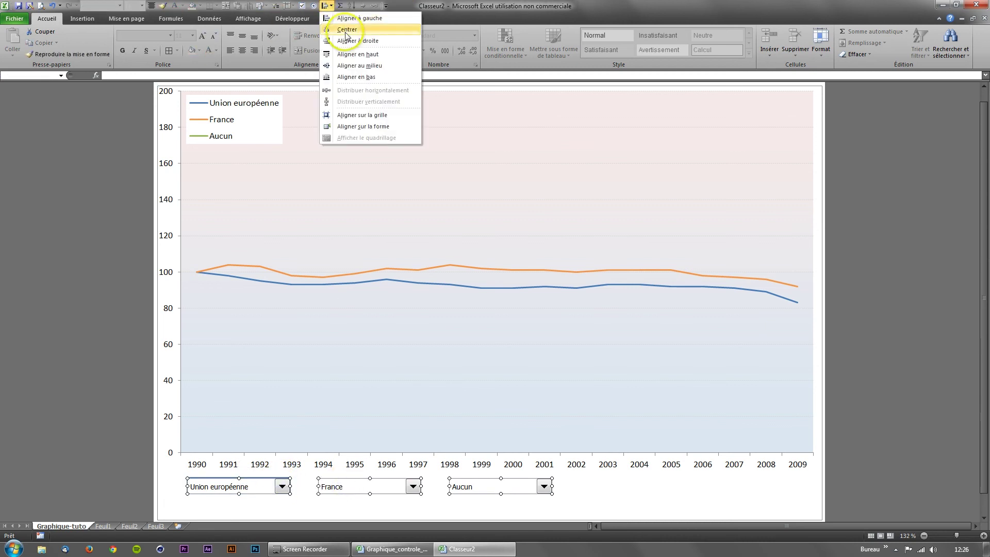
click(380, 66)
click(325, 5)
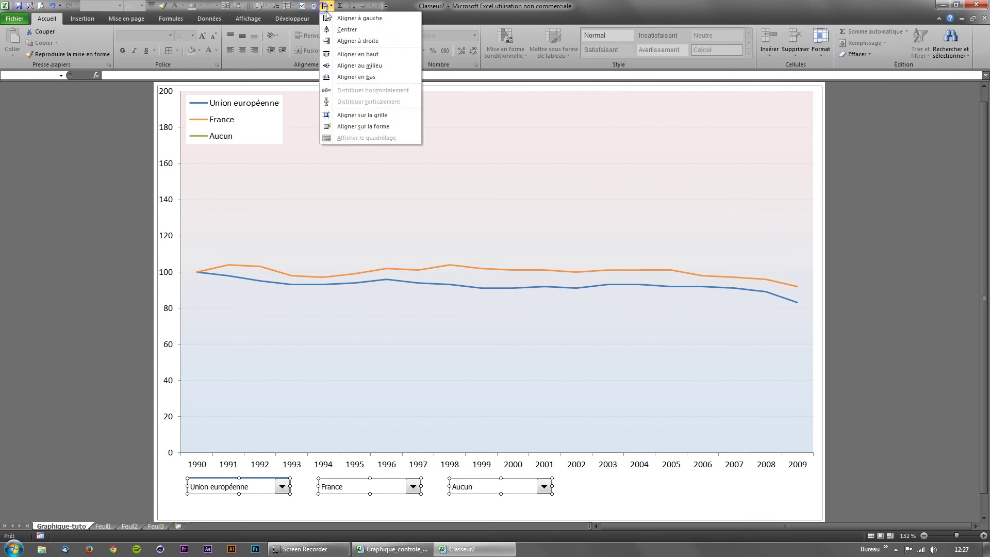
click(347, 65)
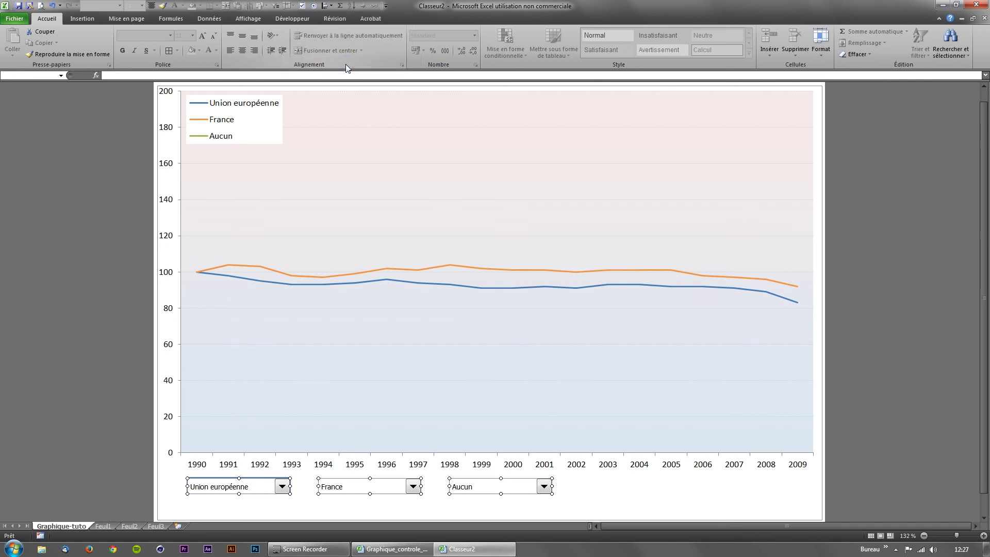
Reselect the Union européenne drop-down on its own and zoom to check its position.
click(269, 489)
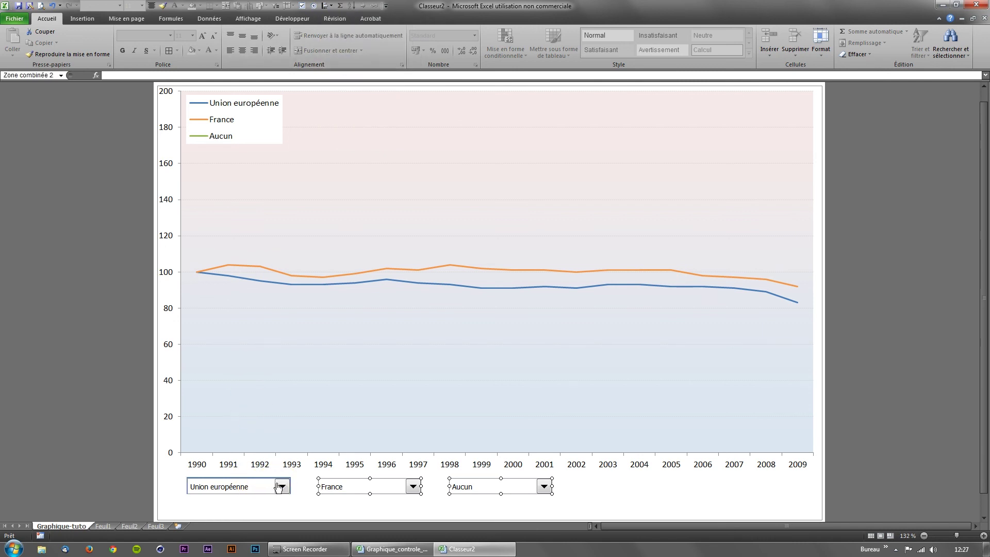
click(281, 487)
click(285, 488)
click(285, 492)
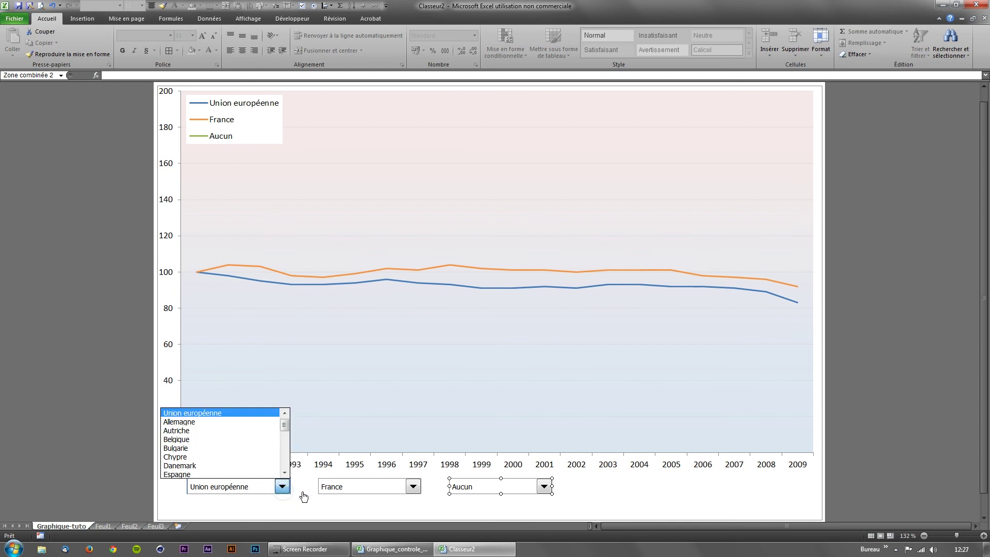
click(304, 497)
ctrl+click(276, 490)
ctrl+scroll(268, 498, up, 2)
ctrl+scroll(268, 500, up, 3)
ctrl+click(269, 505)
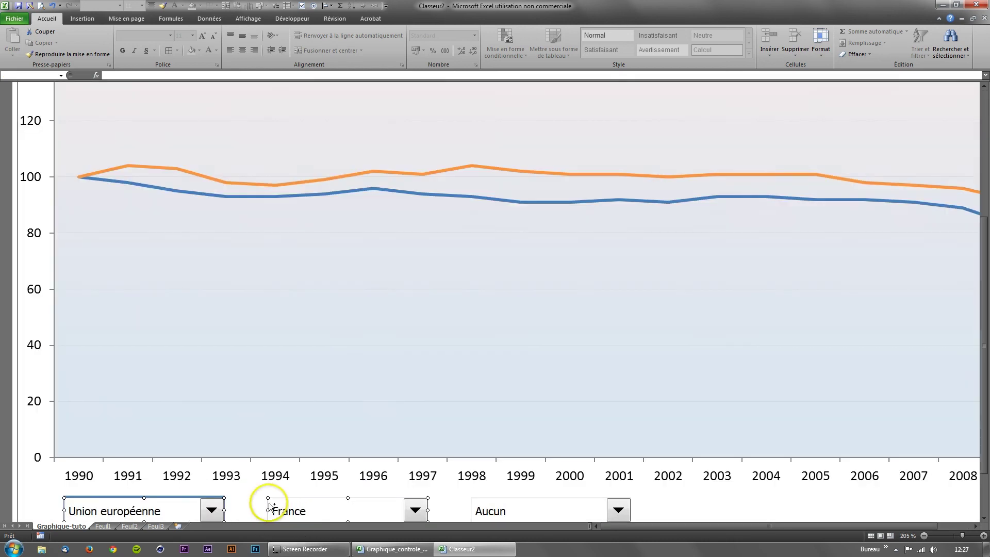
scroll(239, 497, down, 1)
click(193, 432)
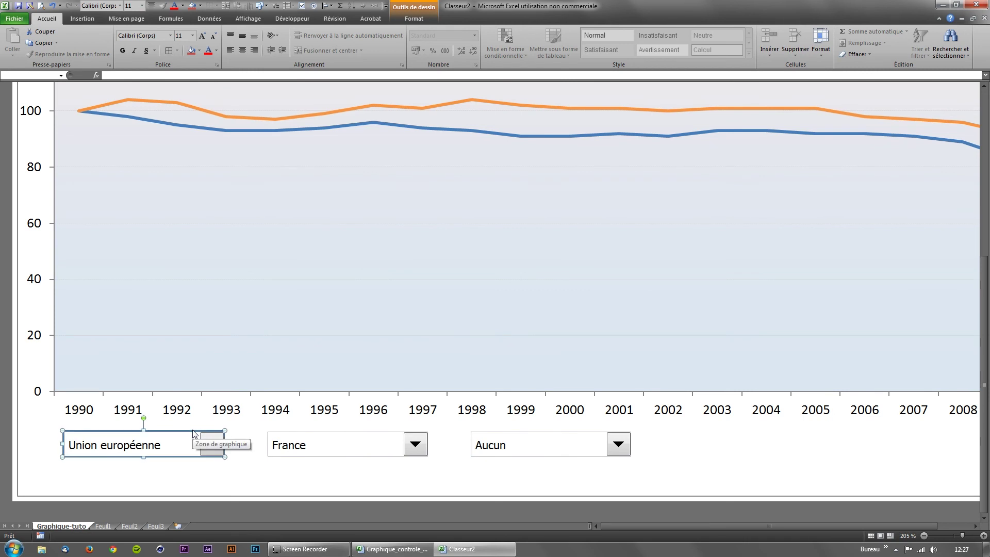
Select the chart area and zoom in and out to inspect the aligned boxes.
click(268, 473)
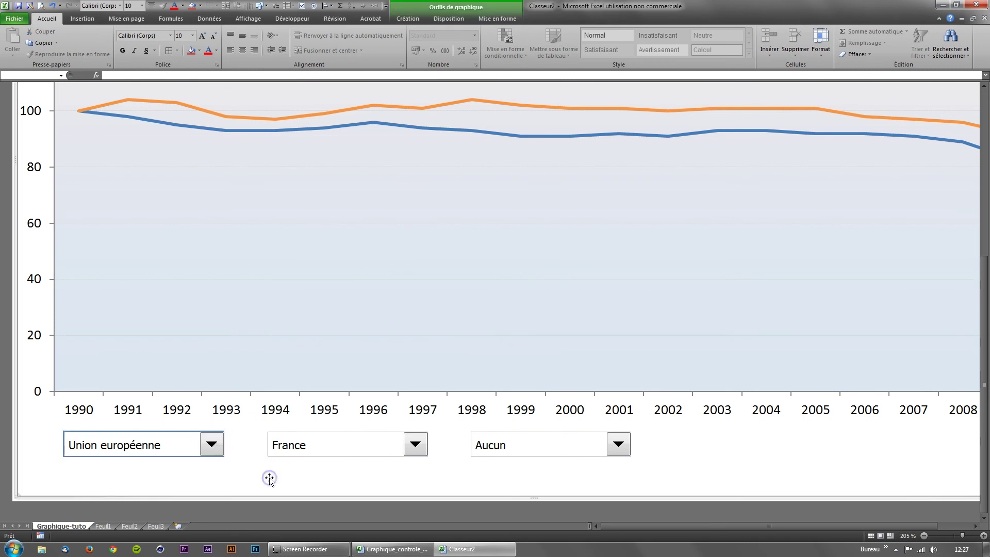
ctrl+scroll(267, 480, down, 3)
ctrl+scroll(267, 481, down, 1)
ctrl+scroll(312, 481, down, 1)
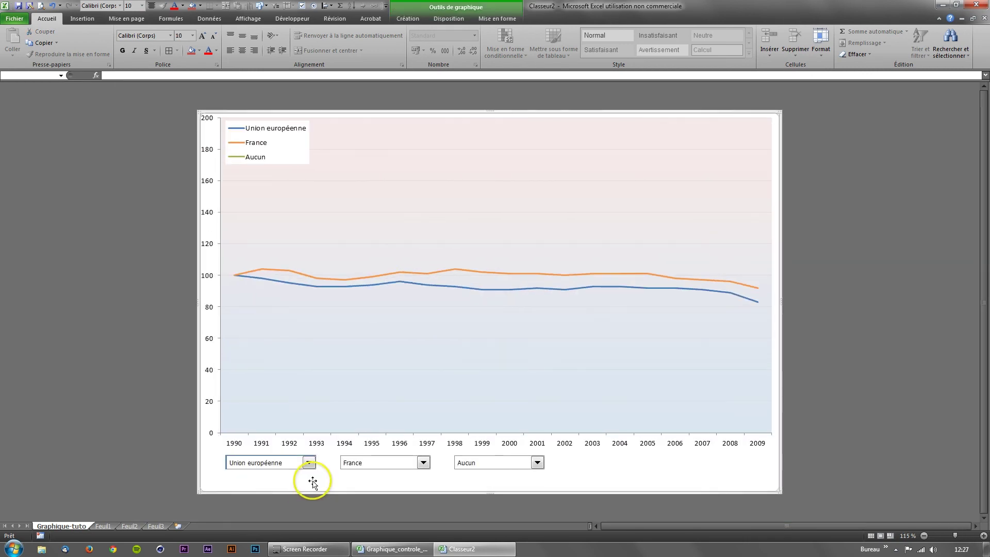
ctrl+scroll(293, 464, up, 2)
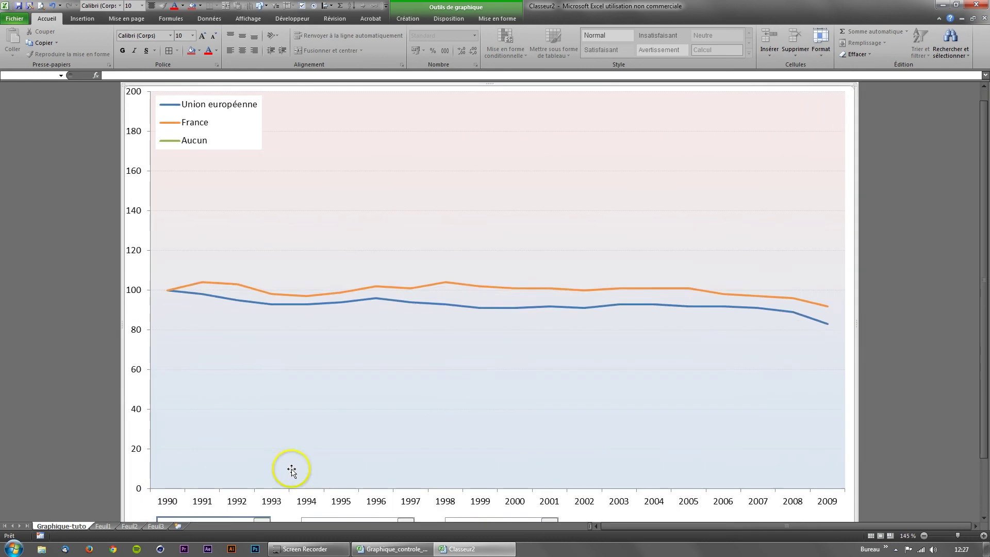
ctrl+scroll(286, 471, down, 1)
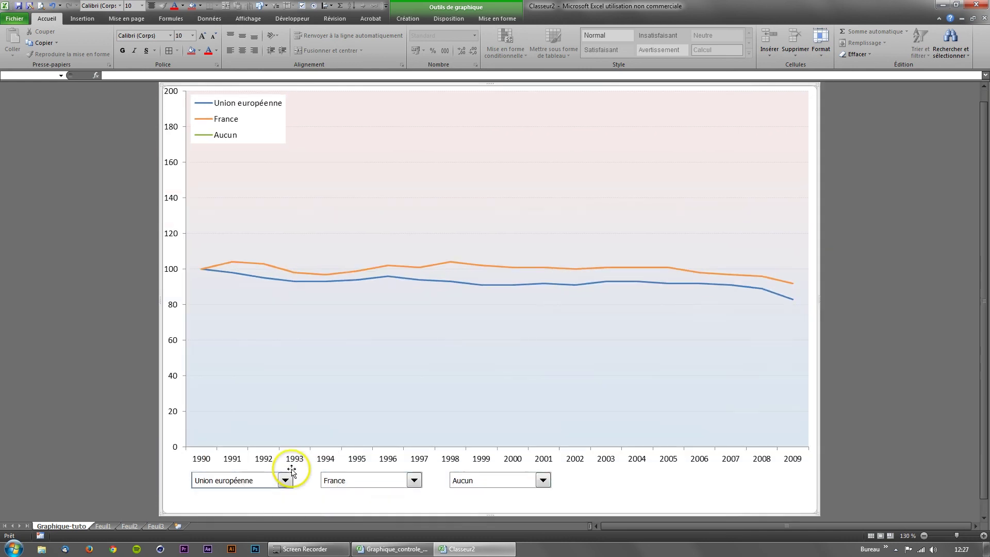
click(192, 490)
ctrl+scroll(196, 490, up, 6)
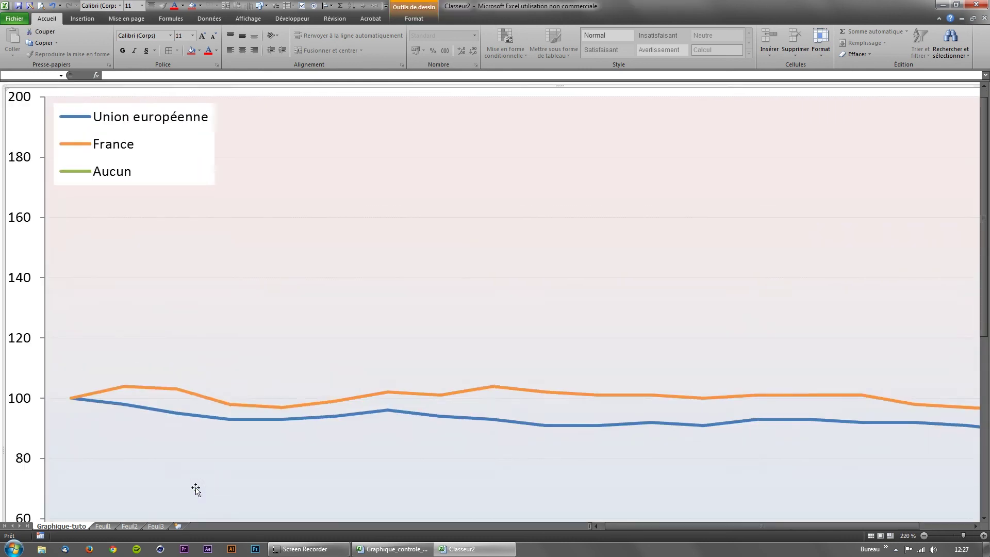
scroll(197, 490, down, 2)
scroll(196, 490, down, 3)
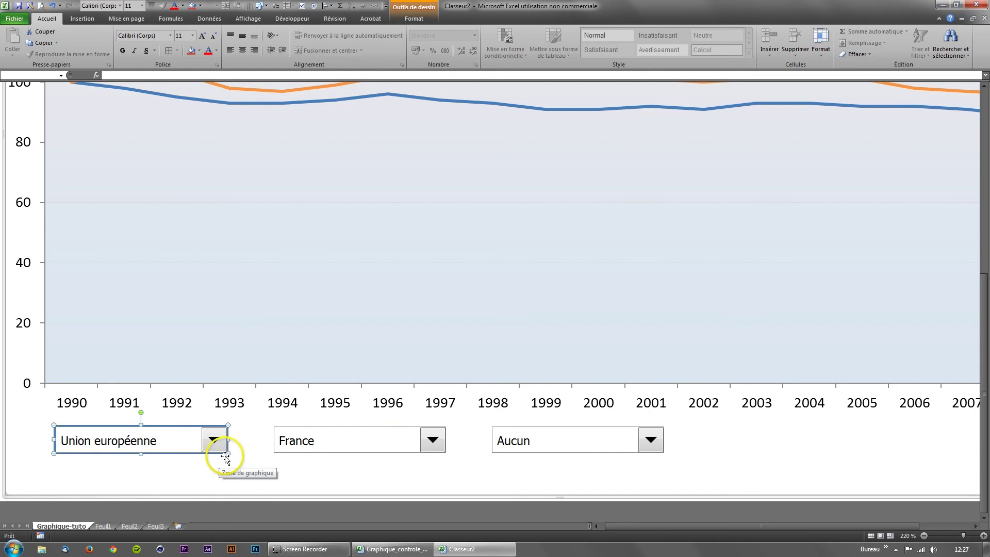
Give the France drop-down an orange outline.
mouse_move(219, 427)
mouse_down()
mouse_move(443, 426)
mouse_move(437, 431)
mouse_up()
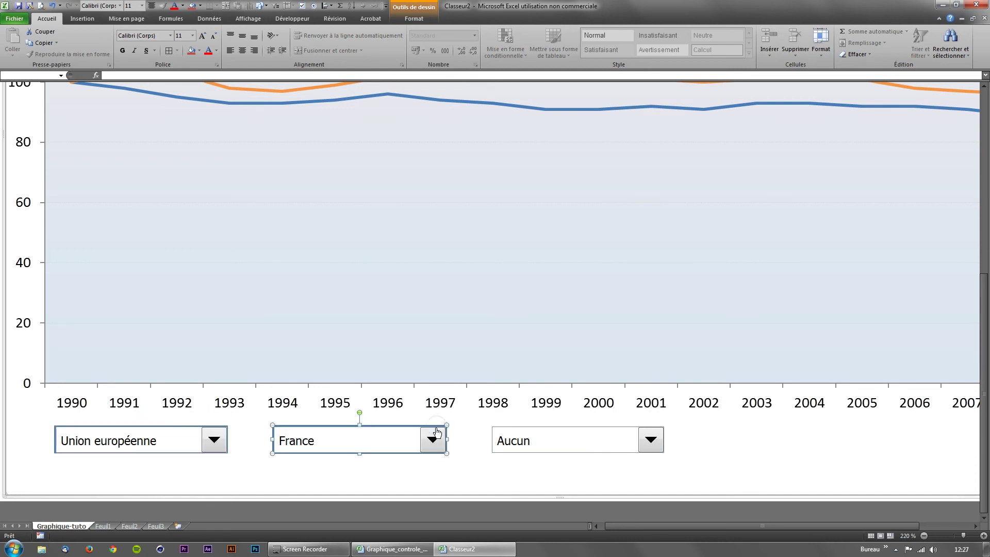
click(201, 6)
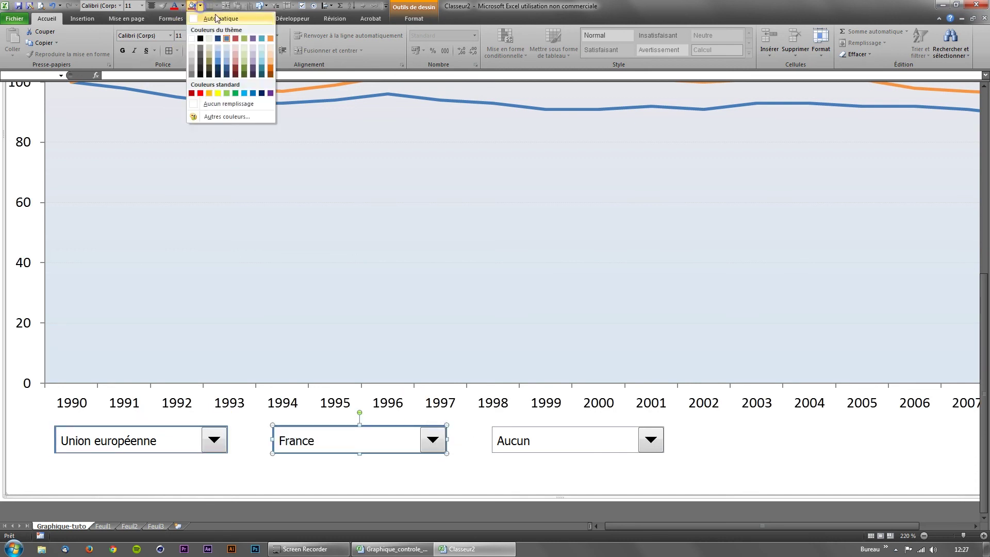
click(272, 39)
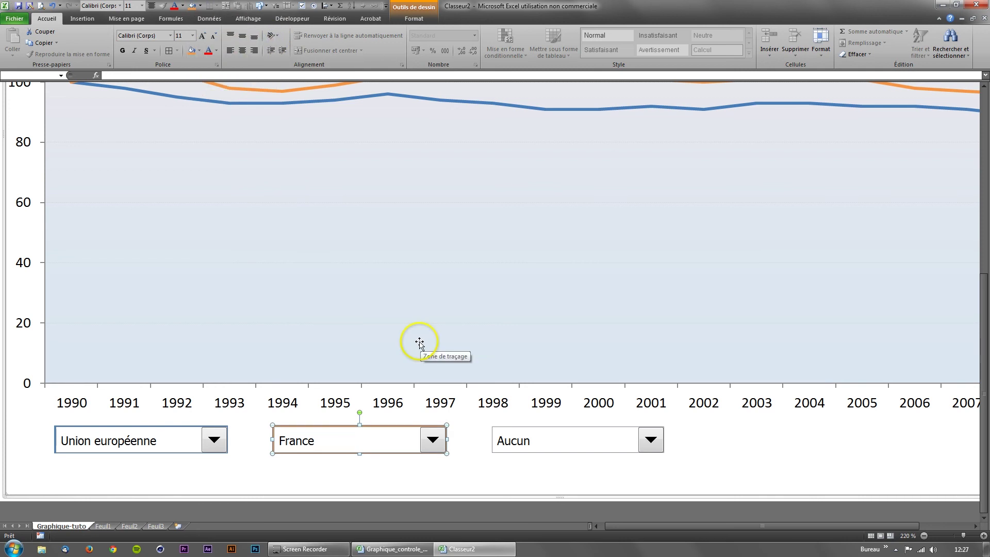
click(420, 343)
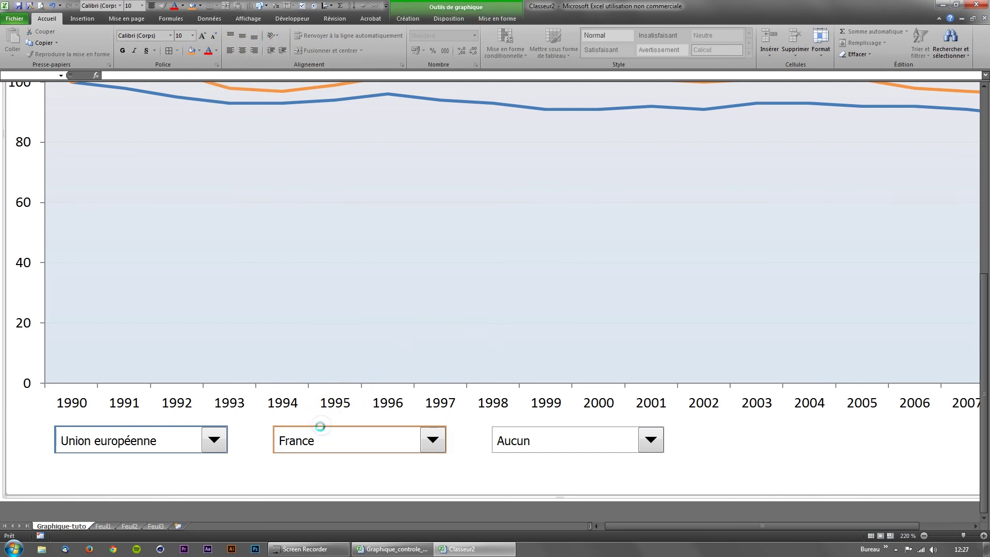
scroll(254, 356, up, 5)
scroll(458, 504, down, 3)
scroll(386, 498, down, 1)
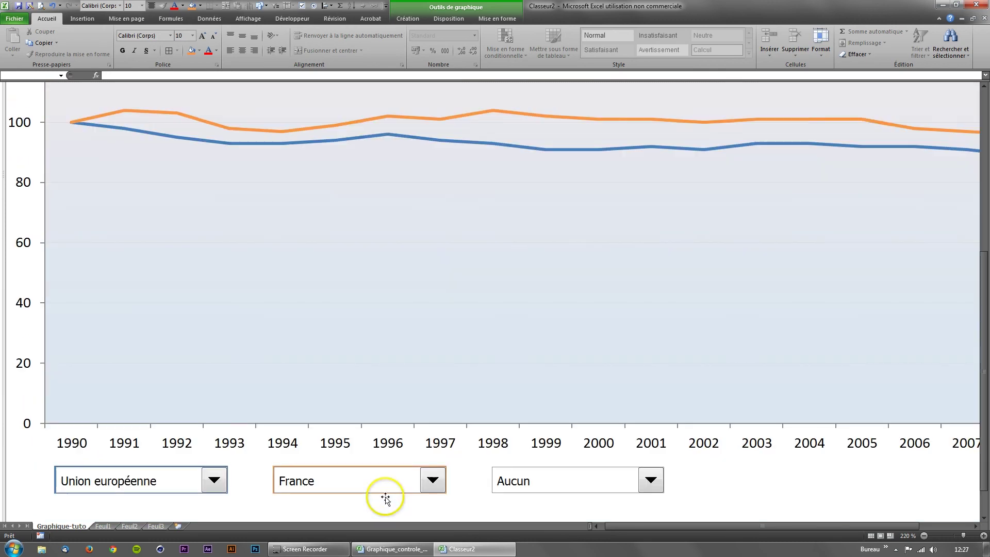
Give the Aucun drop-down a green outline.
click(385, 467)
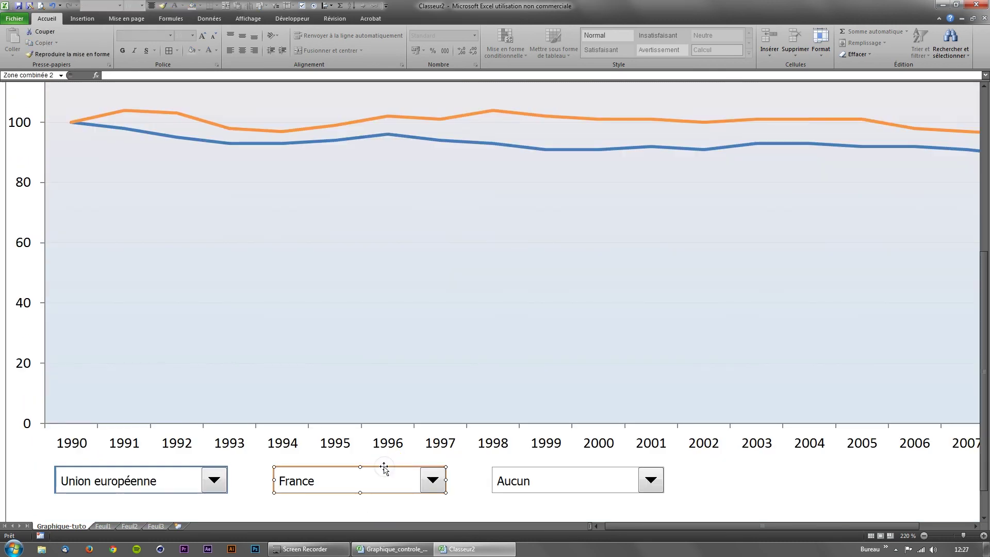
drag(385, 468, 610, 470)
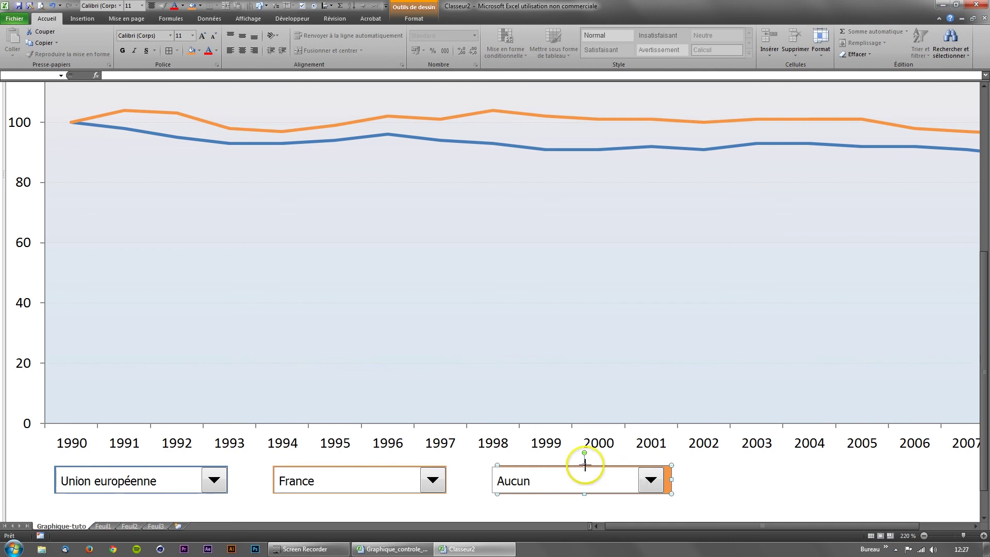
right_click(582, 460)
click(586, 465)
click(201, 5)
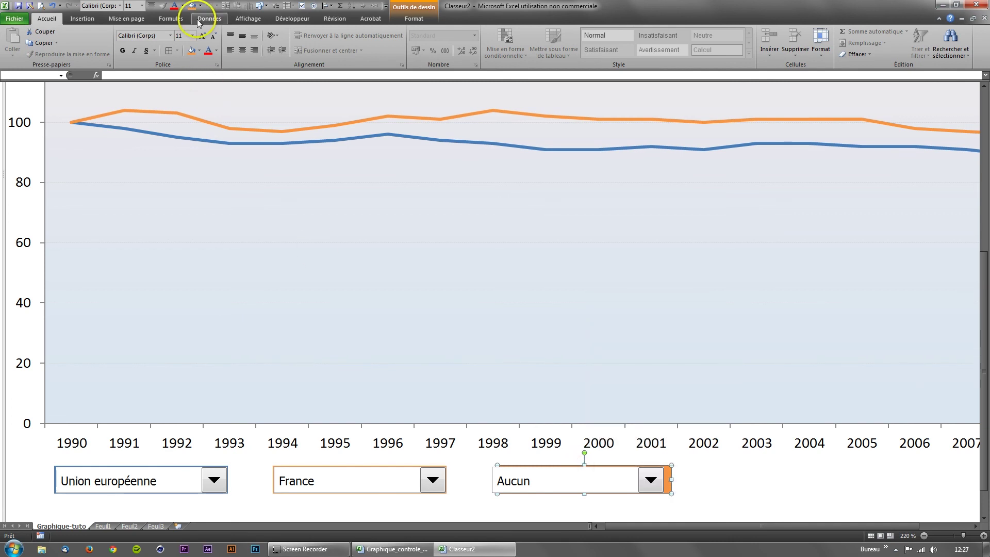
click(245, 39)
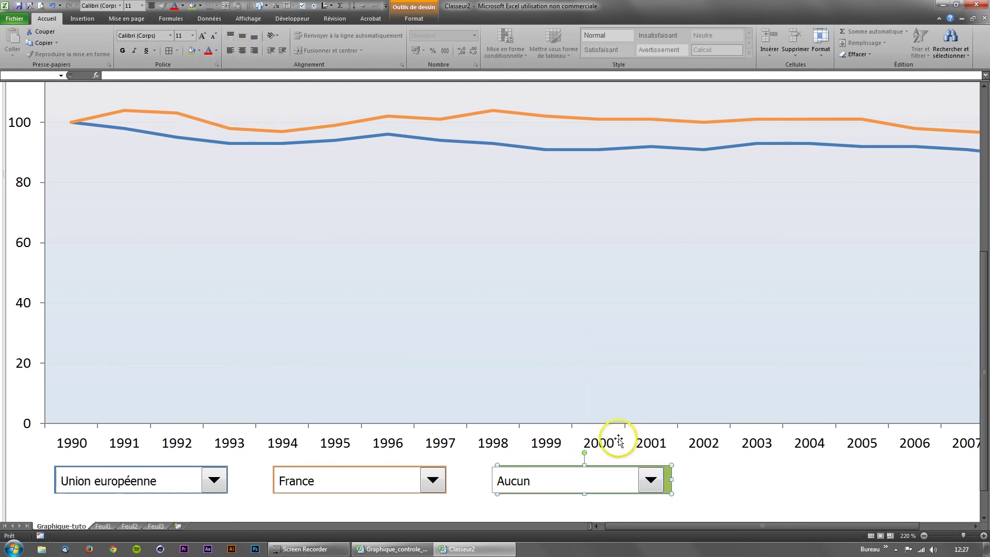
Nudge the Aucun box into line and select all three drop-downs together.
key(shift+Tab)
key(shift+Tab)
click(669, 484)
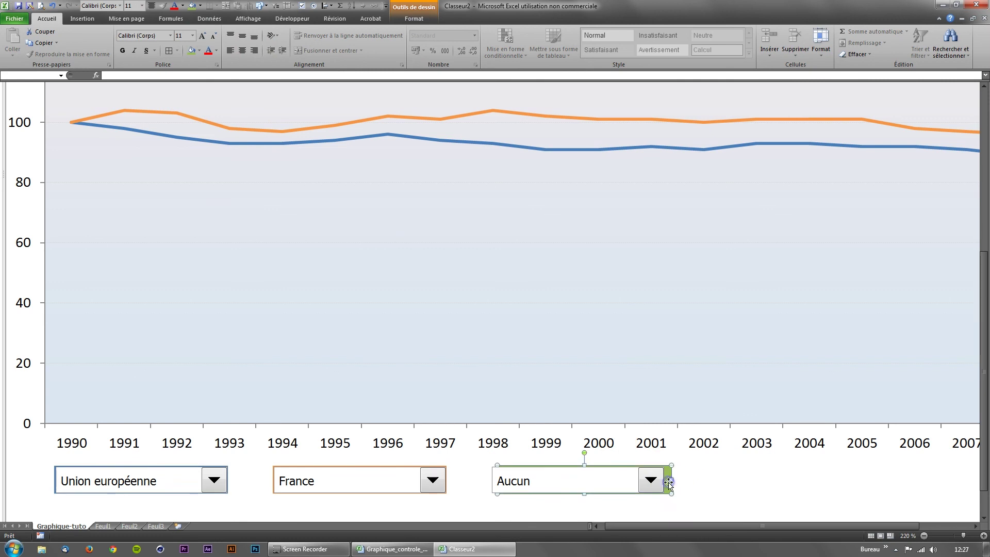
key(Tab)
click(662, 484)
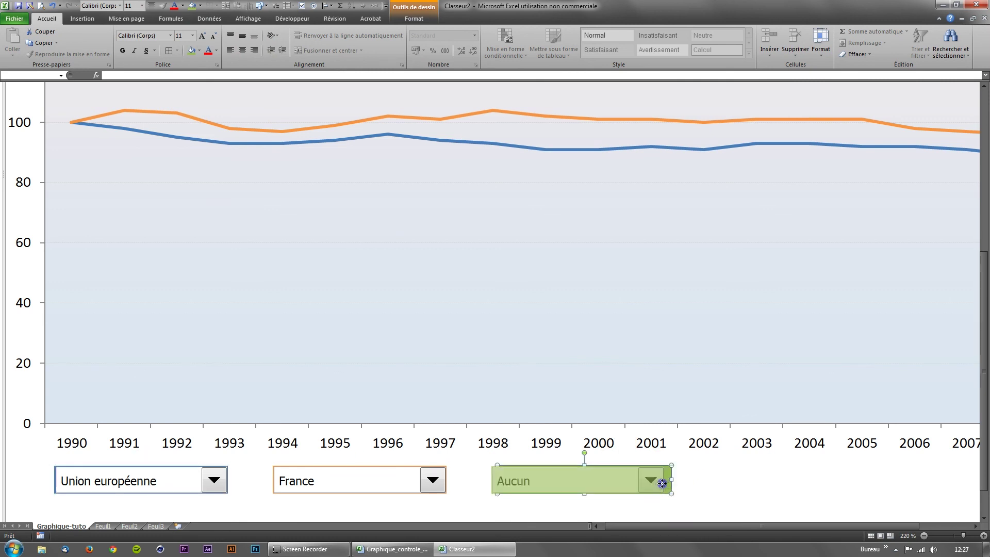
drag(661, 484, 663, 486)
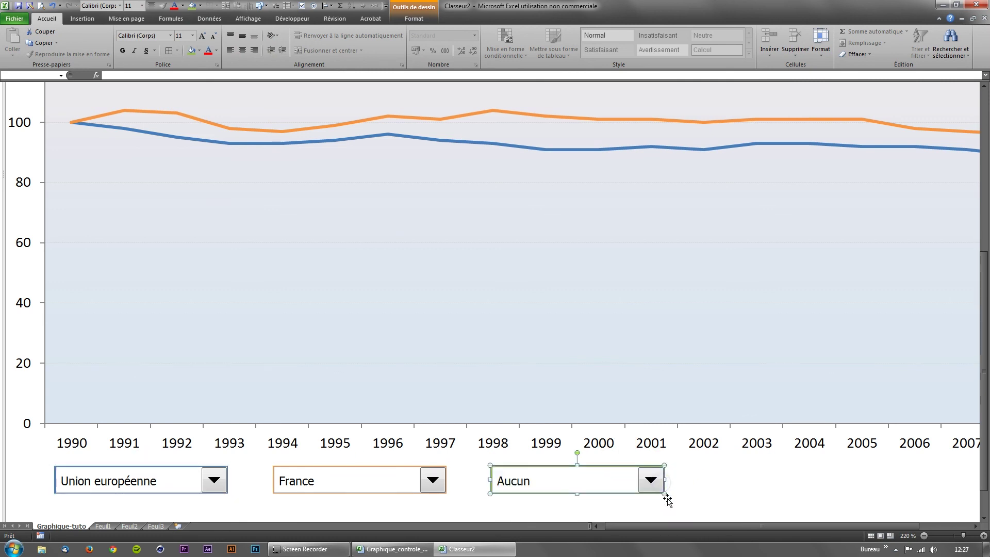
ctrl+click(410, 467)
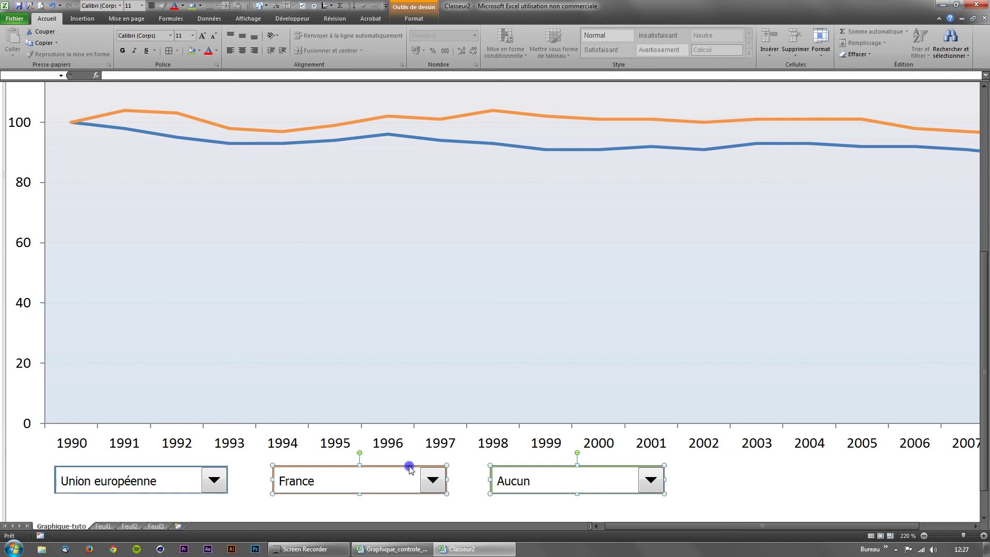
ctrl+click(187, 469)
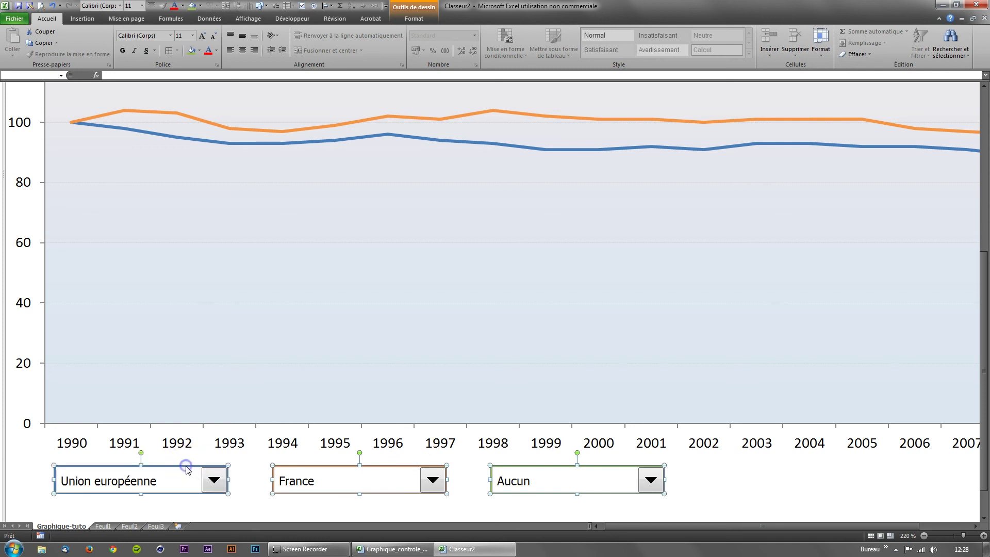
Raise the three drop-downs' height to 108 % in Format de la forme.
right_click(144, 467)
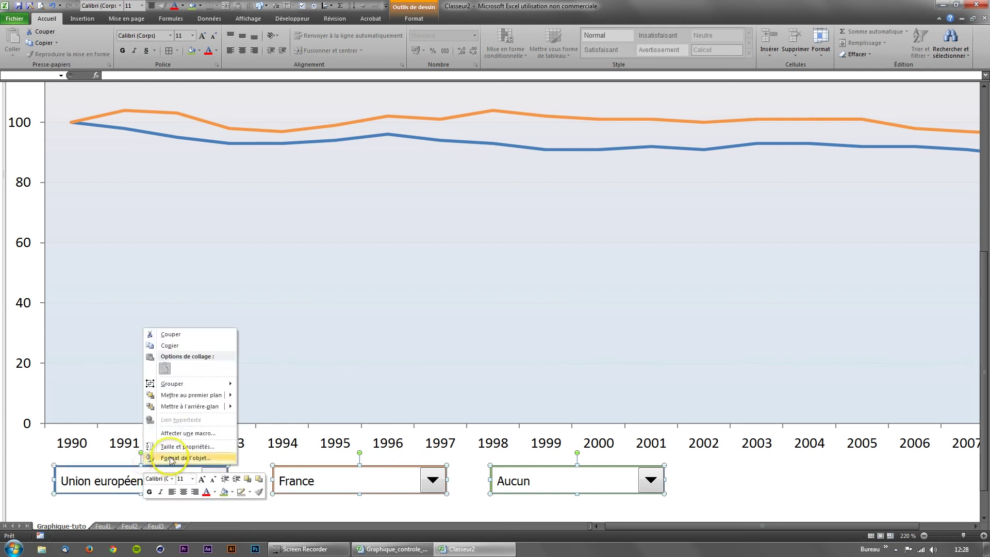
click(201, 458)
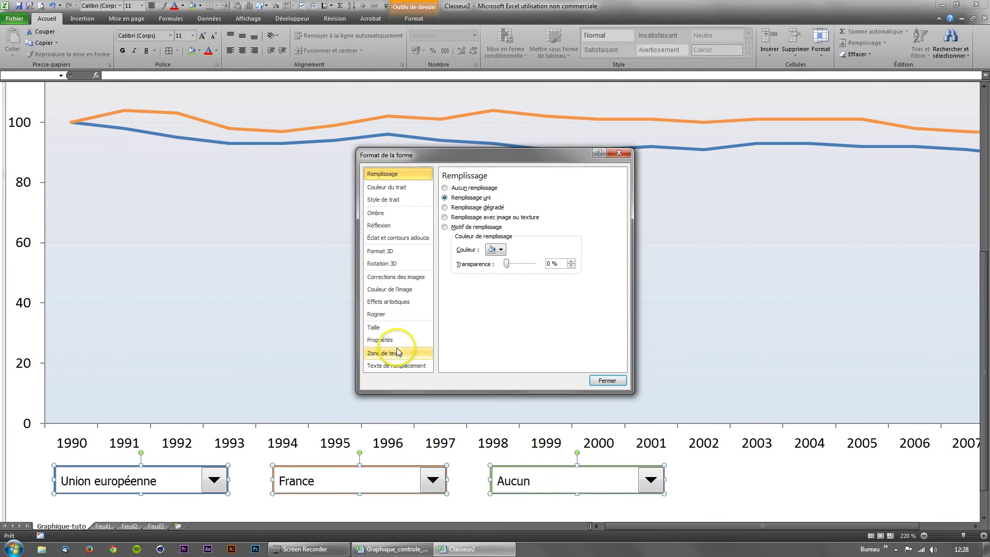
click(392, 326)
click(509, 195)
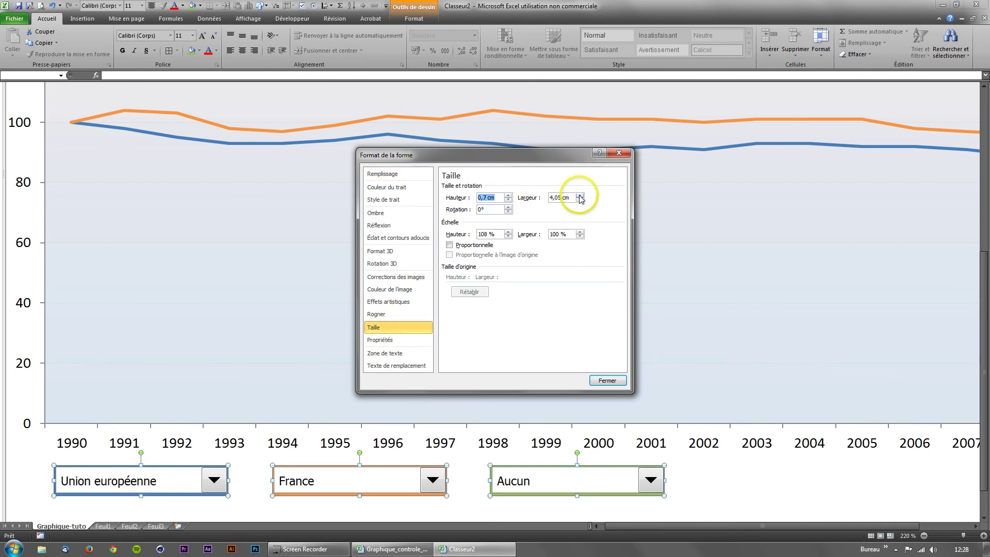
click(621, 153)
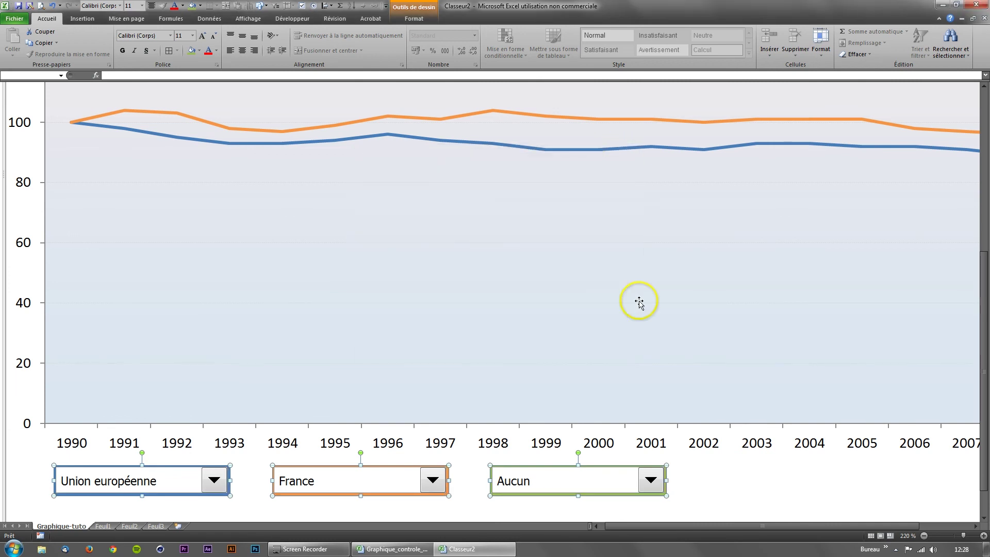
Align the three drop-downs with each other, then select the chart and zoom out.
click(325, 6)
click(350, 47)
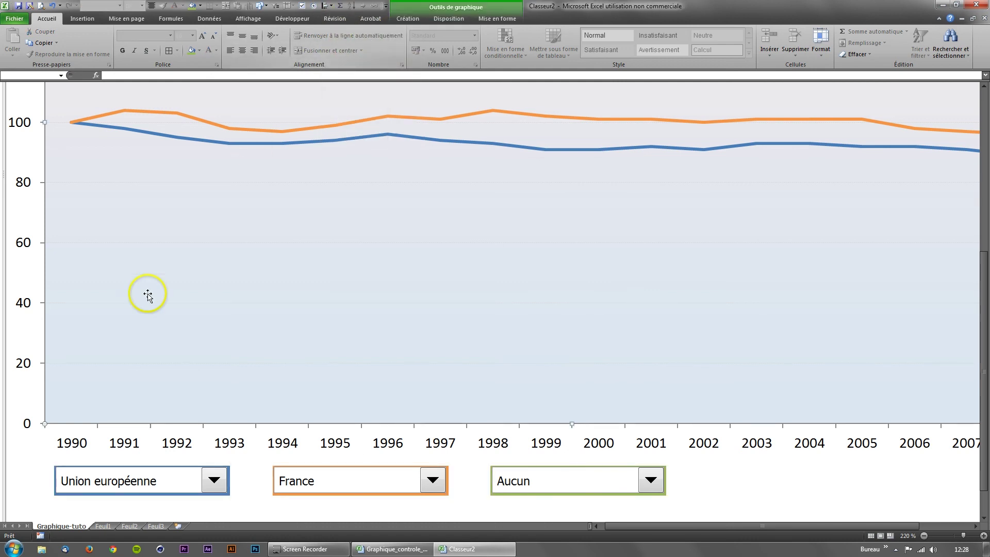
click(114, 327)
scroll(114, 330, down, 3)
scroll(104, 341, down, 3)
Collapse the ribbon so the whole chart fits on screen.
click(101, 336)
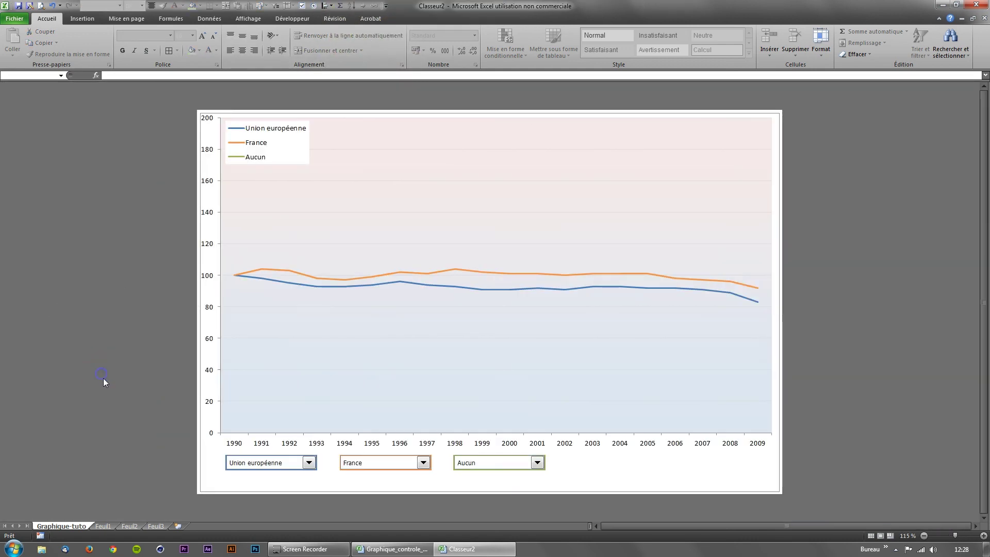
scroll(426, 479, up, 1)
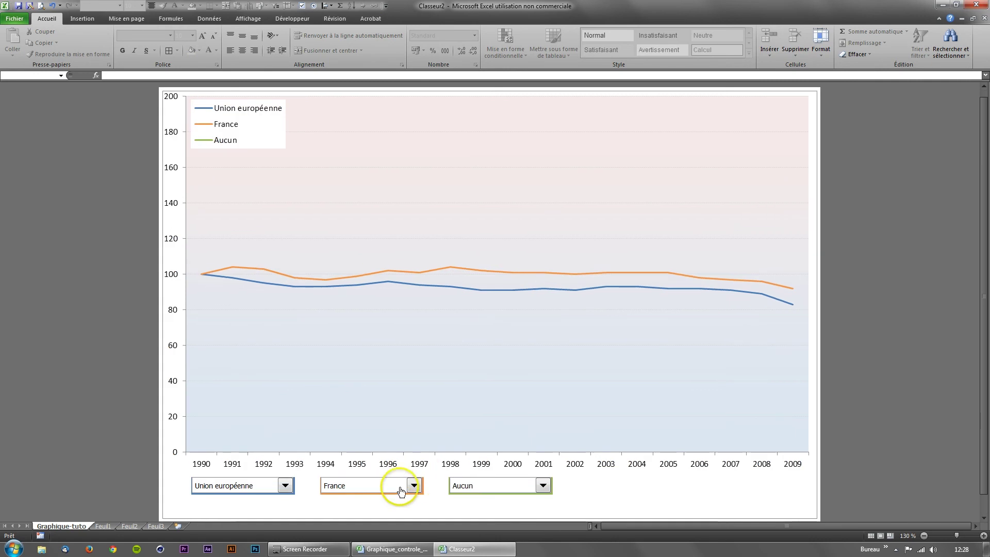
click(940, 16)
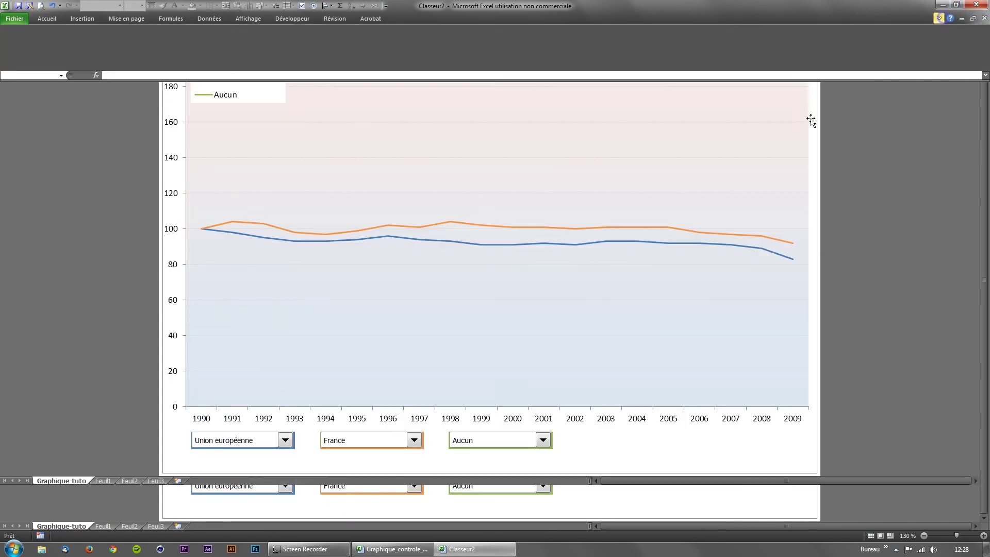
scroll(348, 479, up, 1)
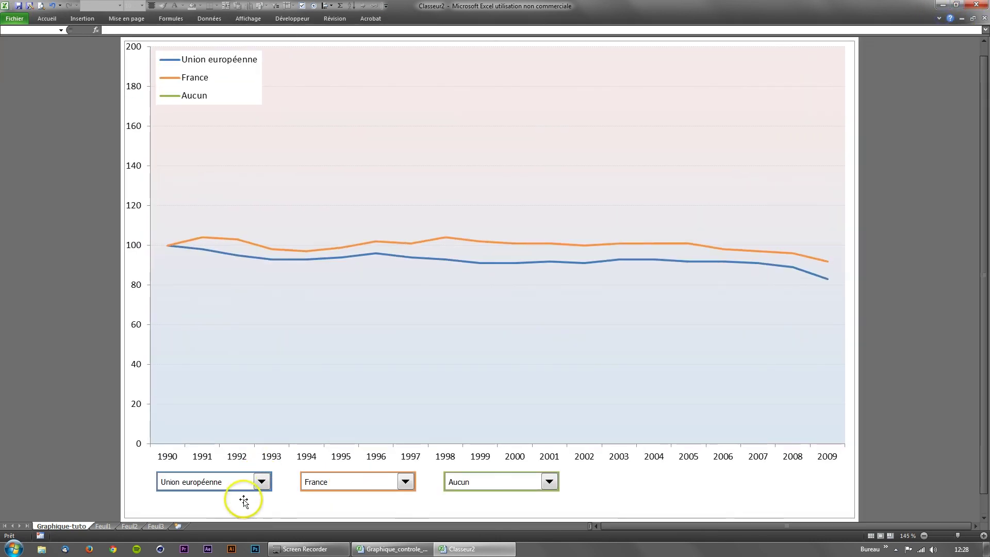
Choose Bulgarie, Lettonie and Allemagne in the three country drop-downs.
click(262, 482)
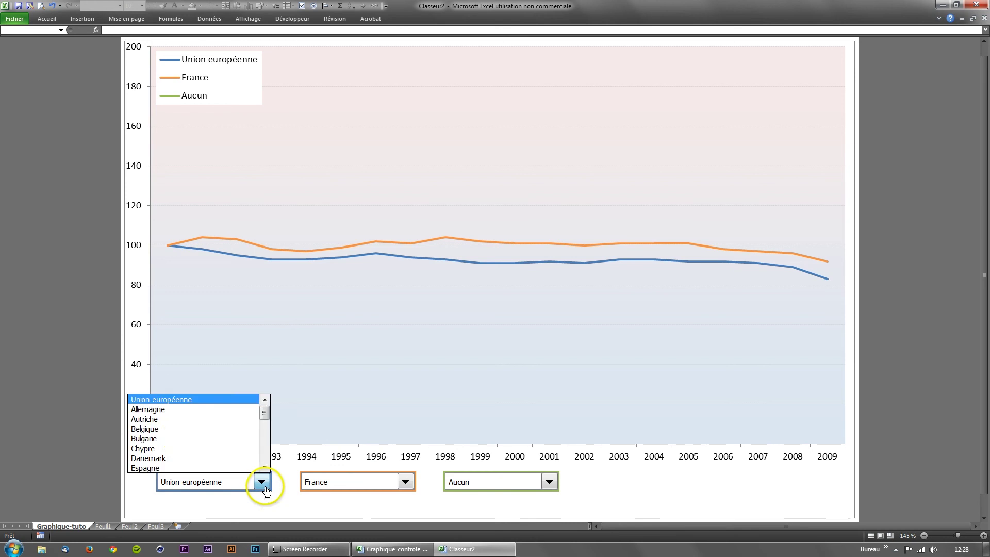
click(181, 444)
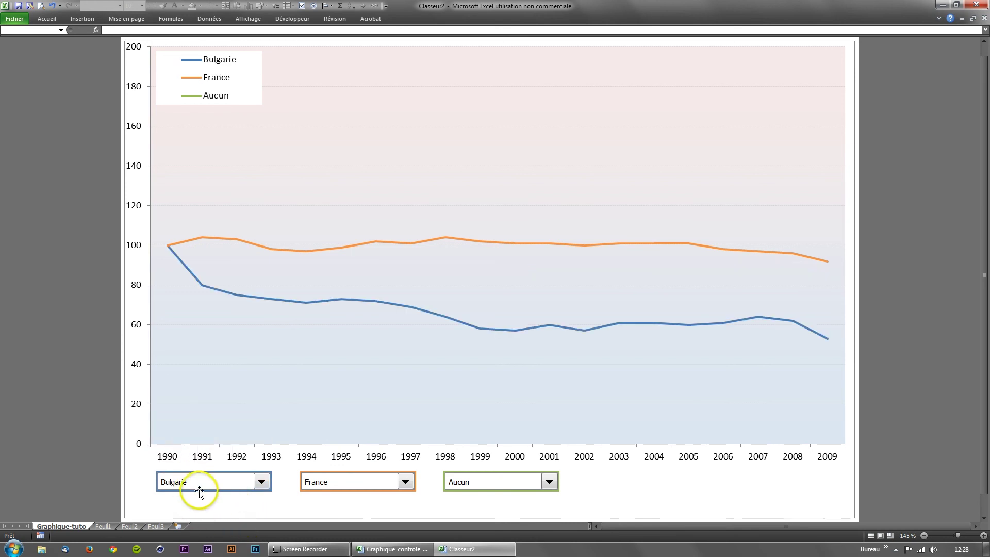
click(368, 483)
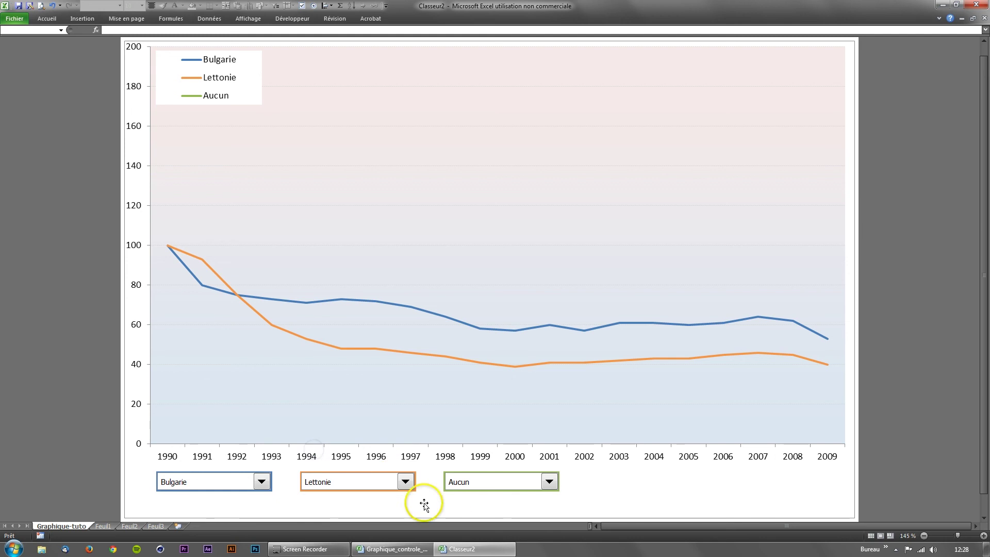
click(534, 487)
drag(552, 450, 553, 418)
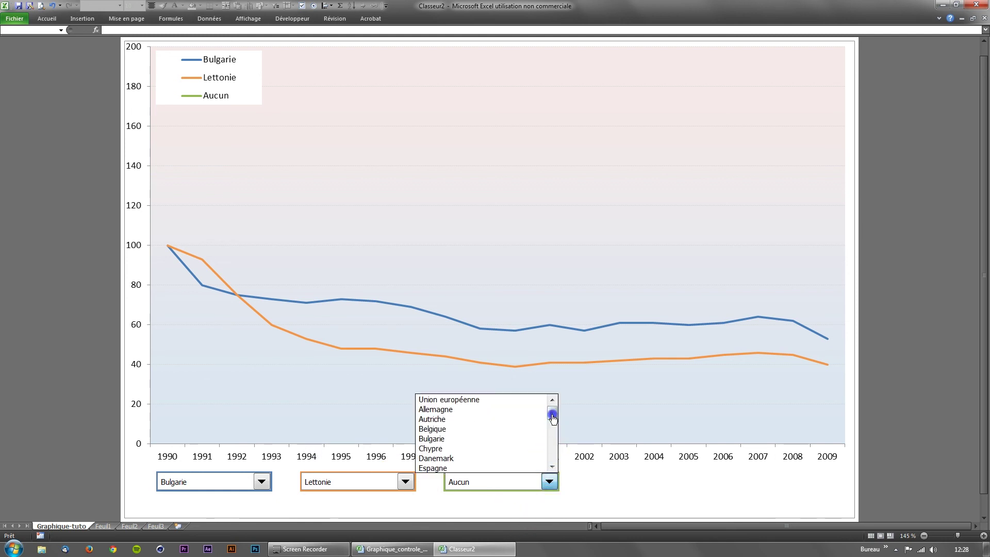
click(470, 410)
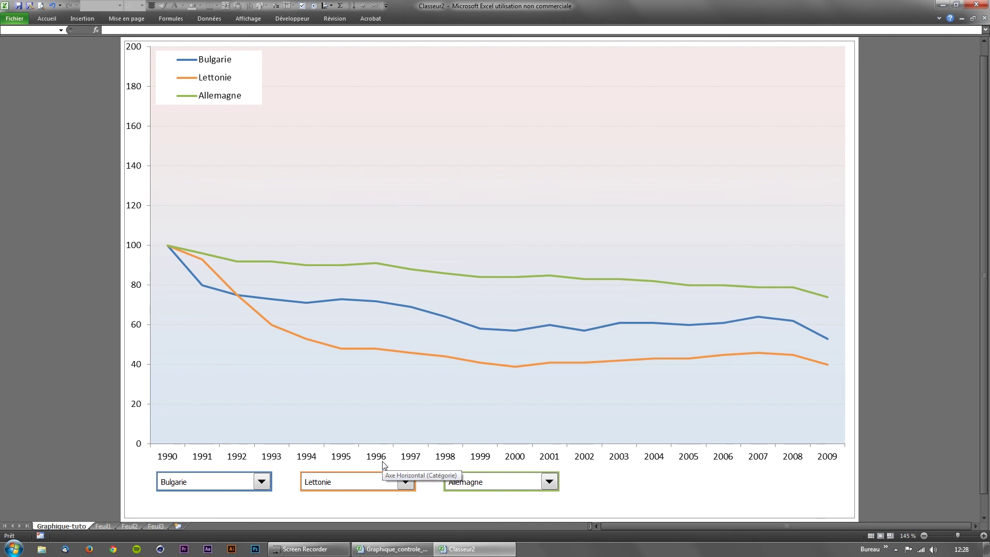
click(342, 436)
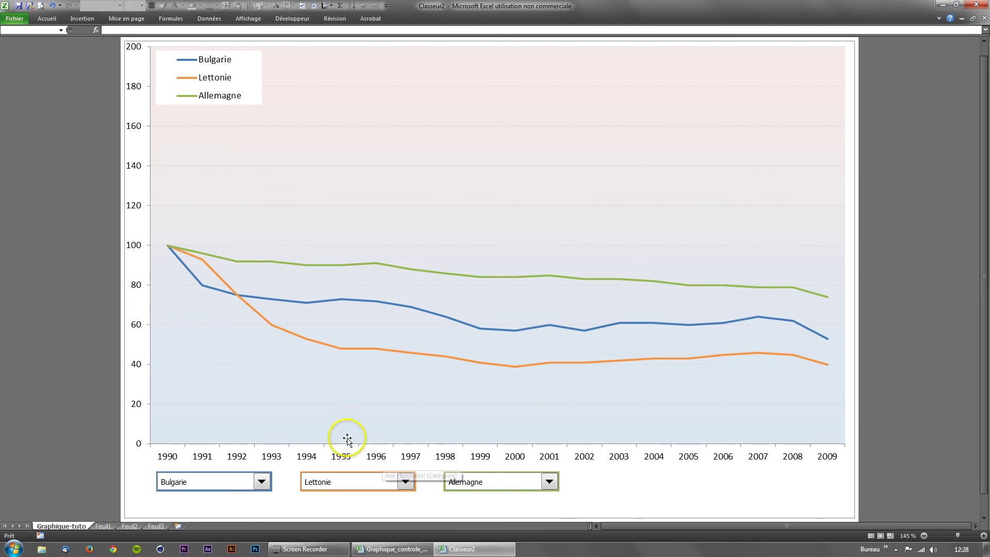
Set the plot area fill to Aucun remplissage, removing its pink-to-blue gradient.
right_click(343, 433)
click(388, 503)
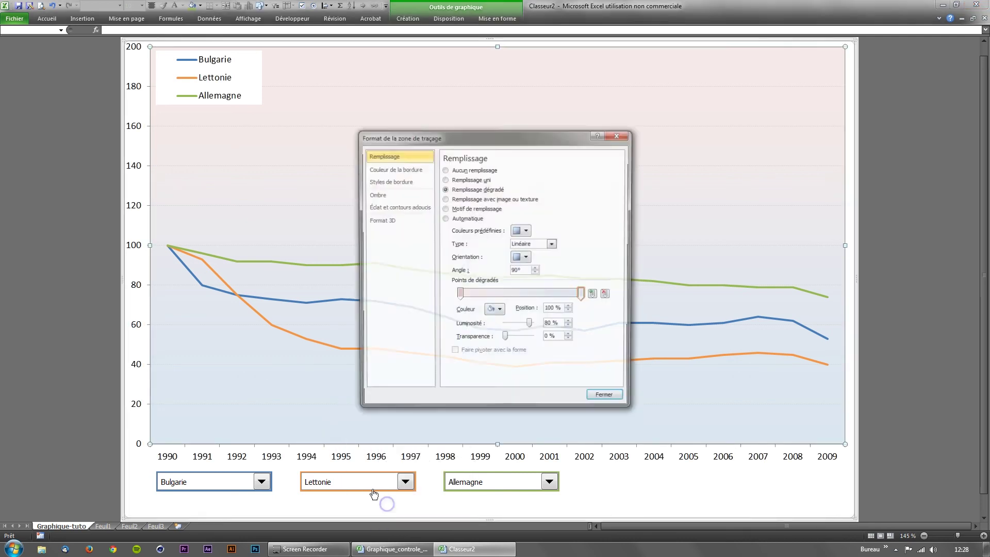
click(467, 170)
click(607, 399)
click(583, 476)
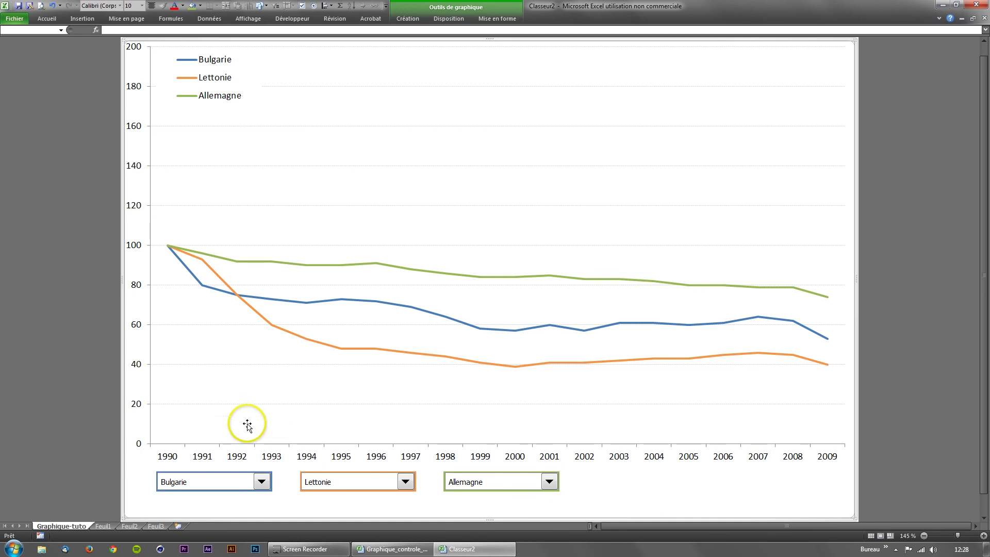
click(103, 525)
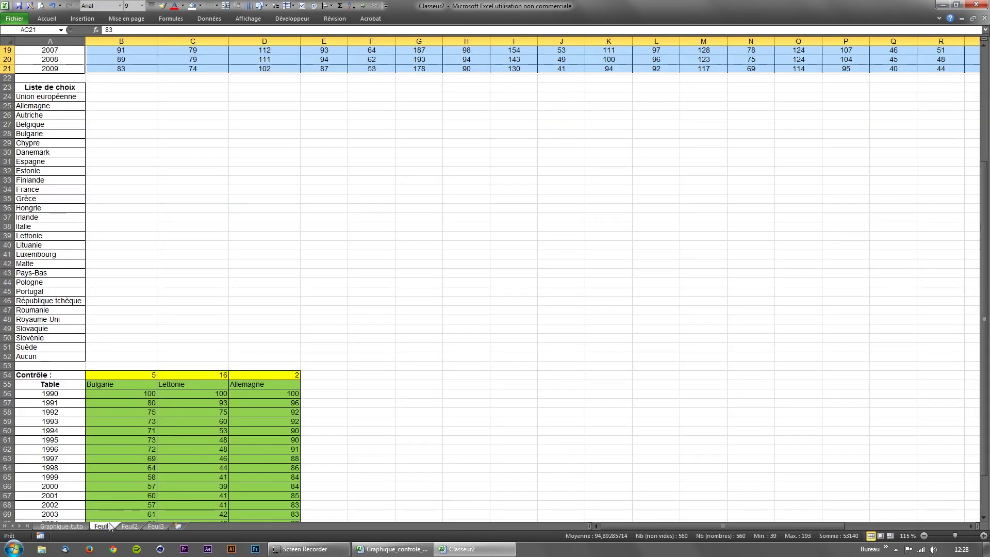
scroll(145, 416, up, 6)
scroll(145, 416, down, 5)
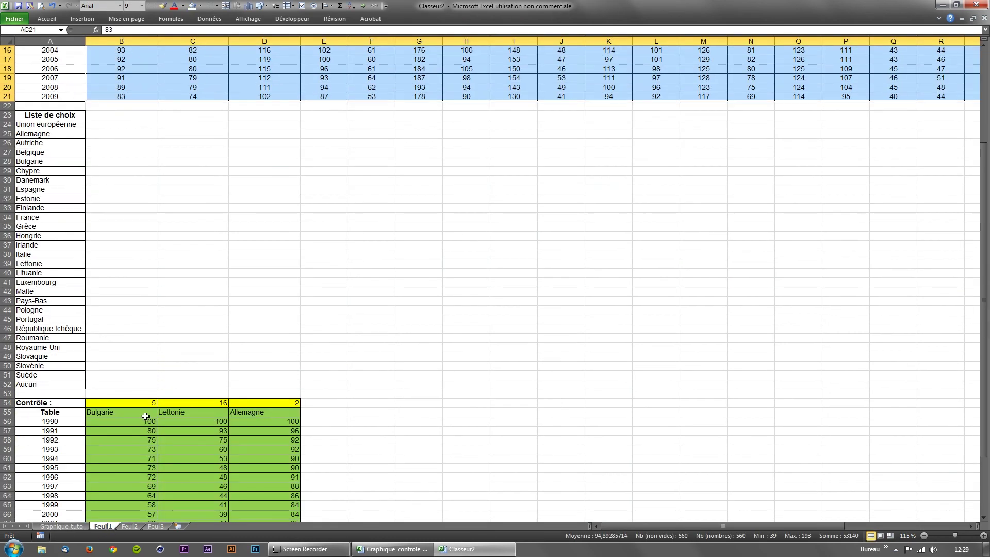
click(61, 526)
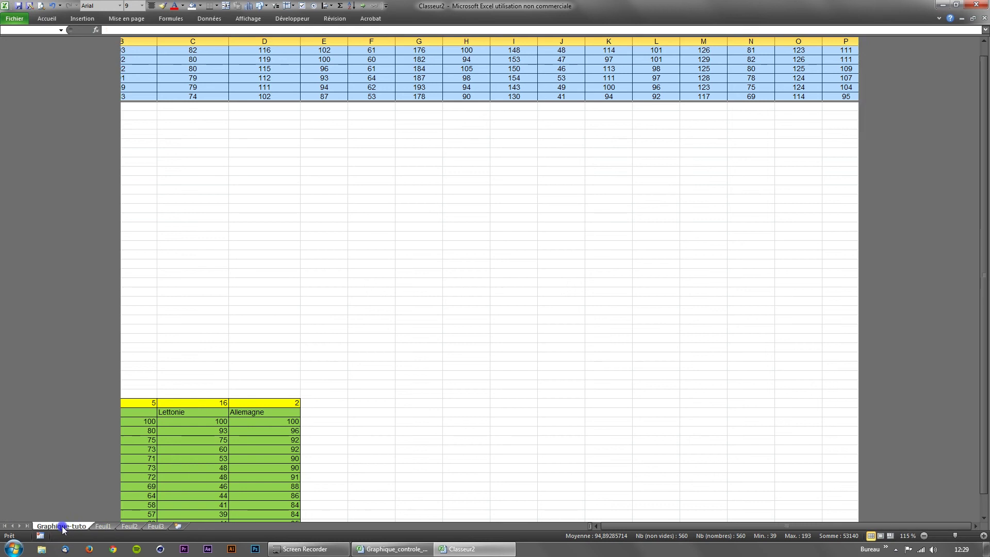
click(107, 527)
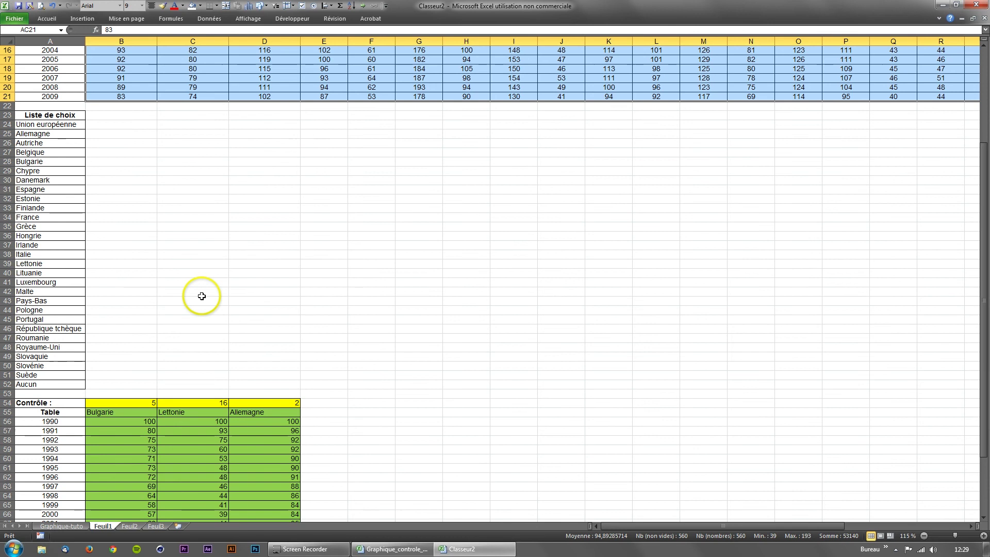
scroll(202, 297, up, 5)
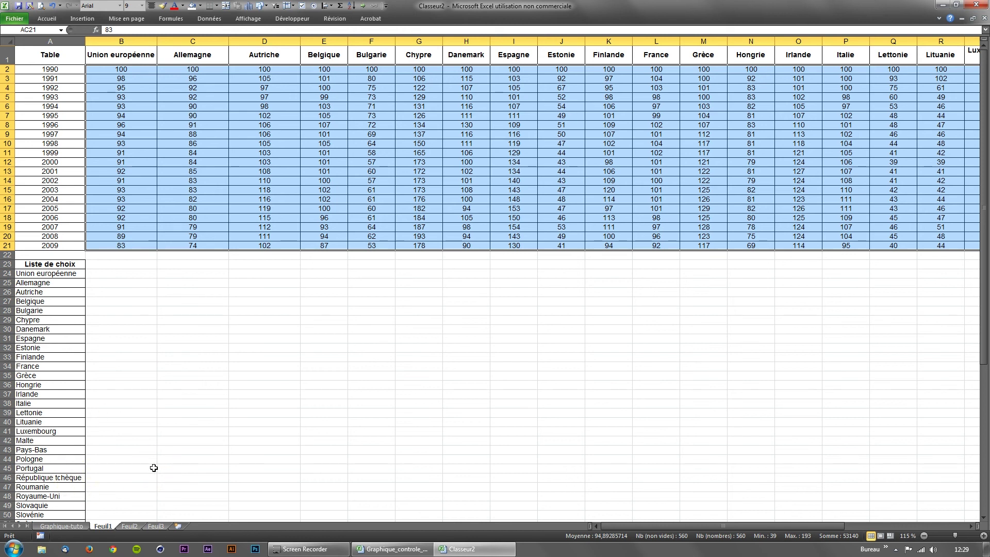
click(67, 526)
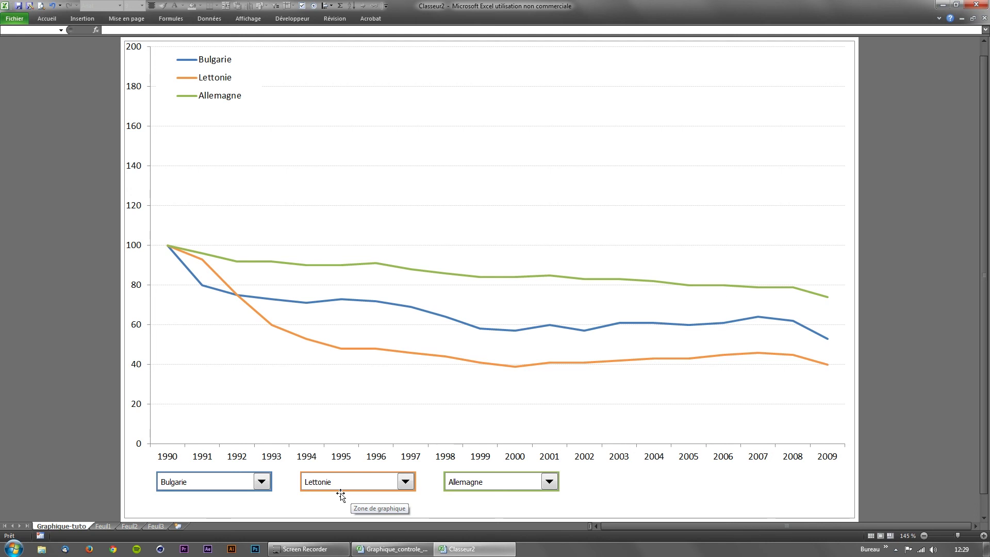
click(133, 525)
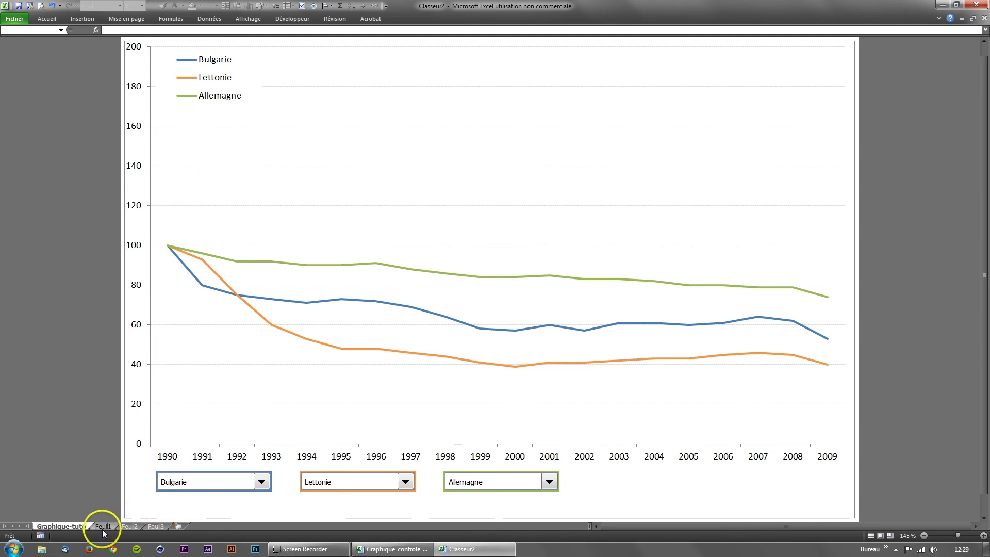